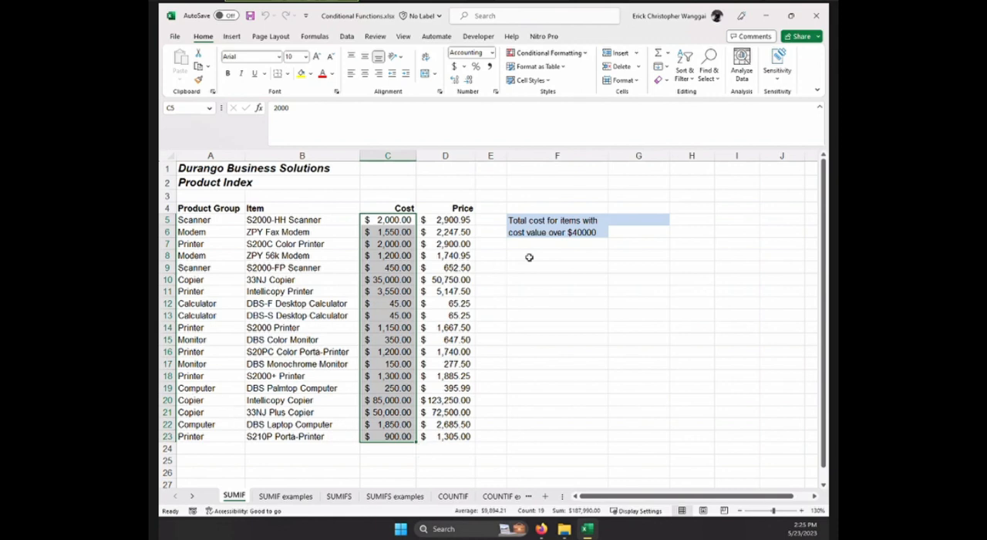
click(634, 224)
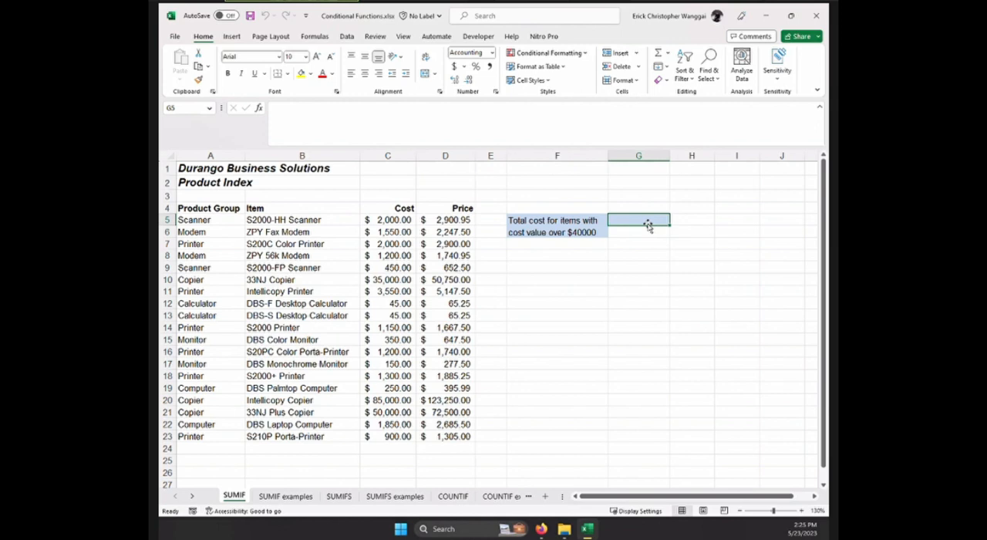
text(=)
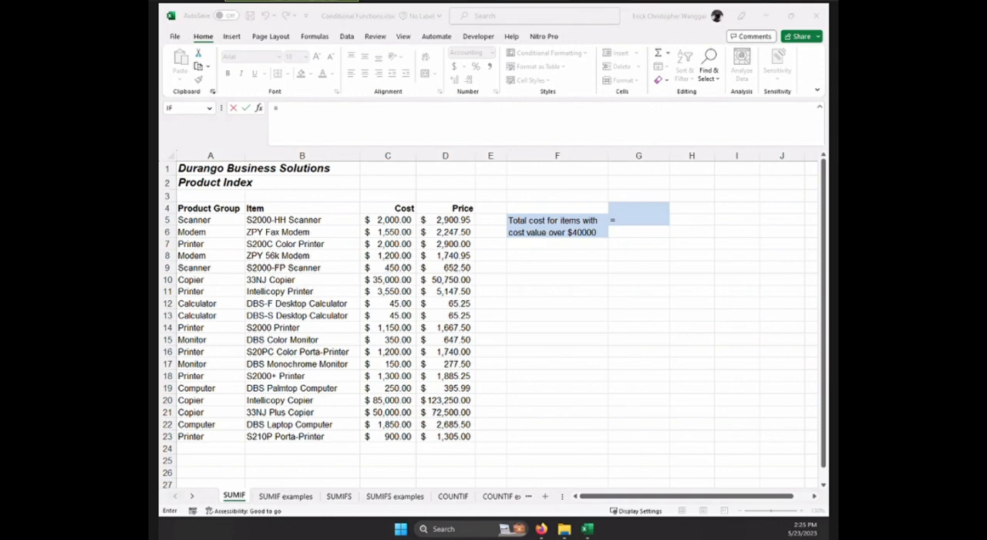
click(634, 219)
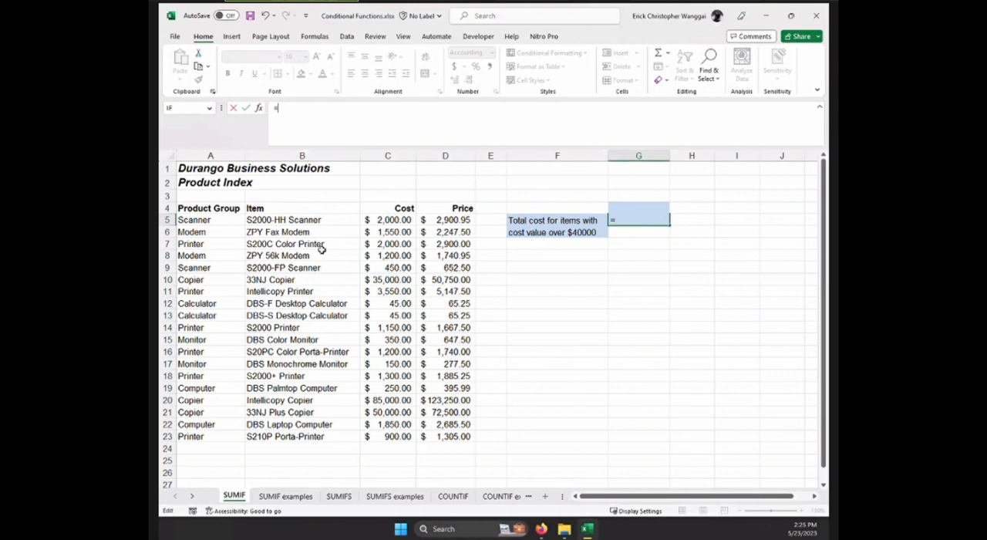
text(sumif)
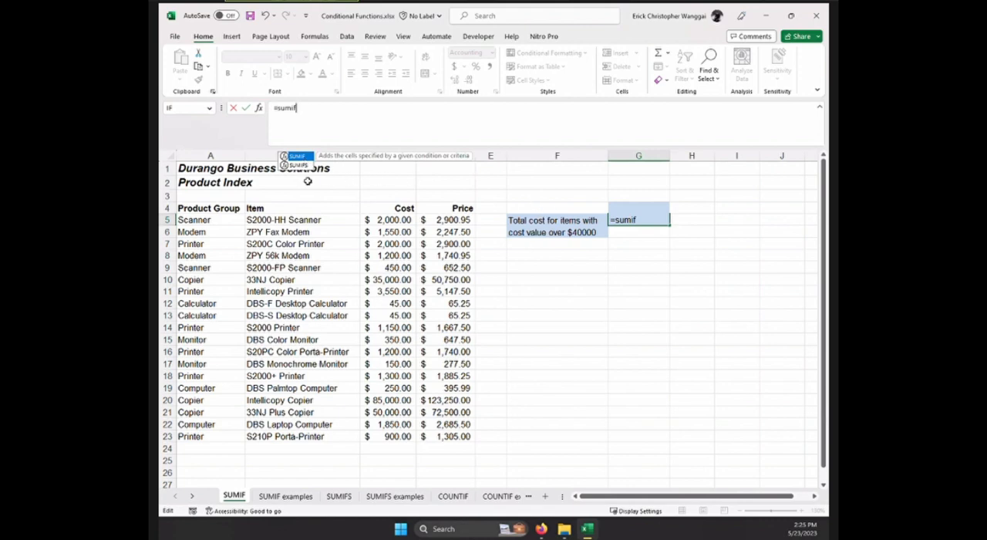
key(Tab)
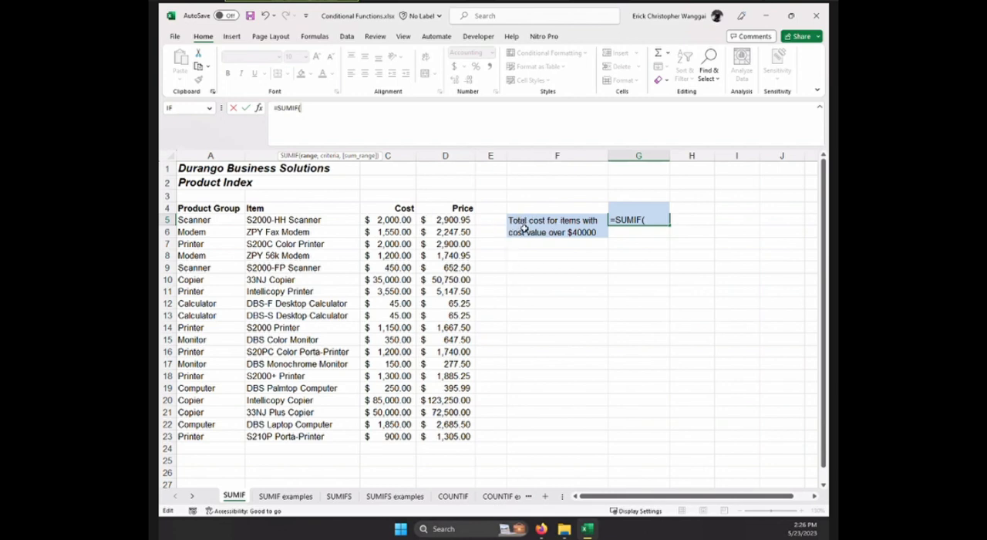
click(390, 221)
drag(387, 232, 396, 436)
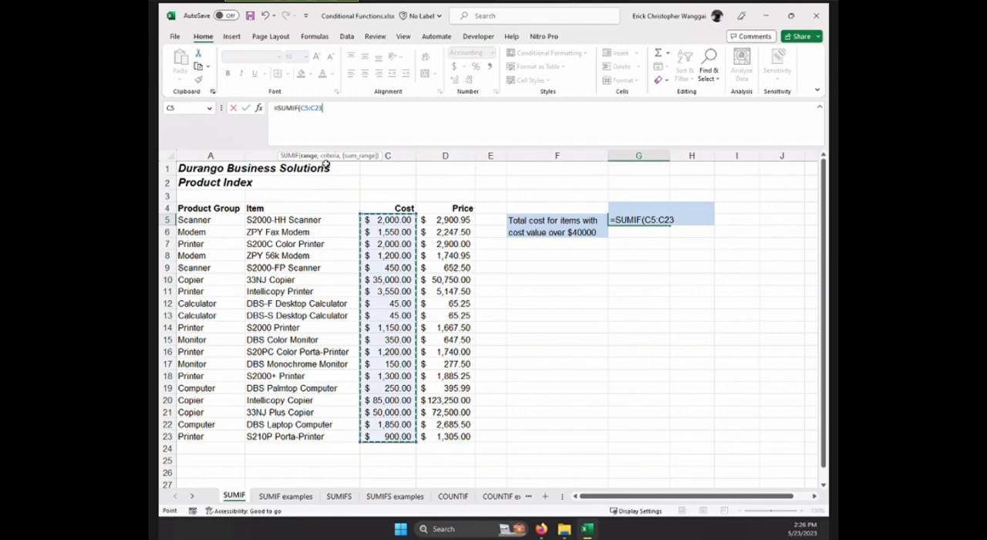
click(677, 221)
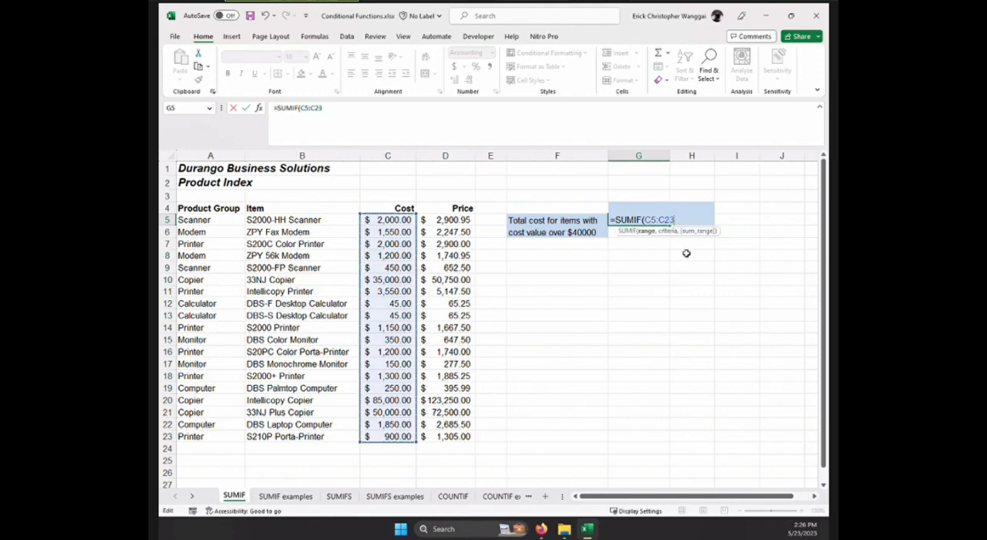
text(,)
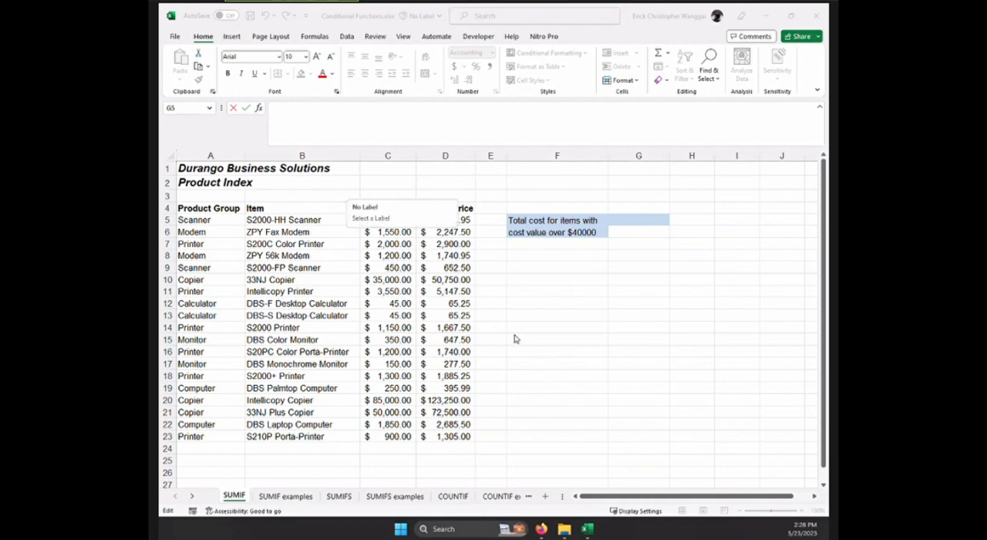
Enter =SUMIF(C5:C23,">40000") in G5 to total the costs over $40000.
click(616, 220)
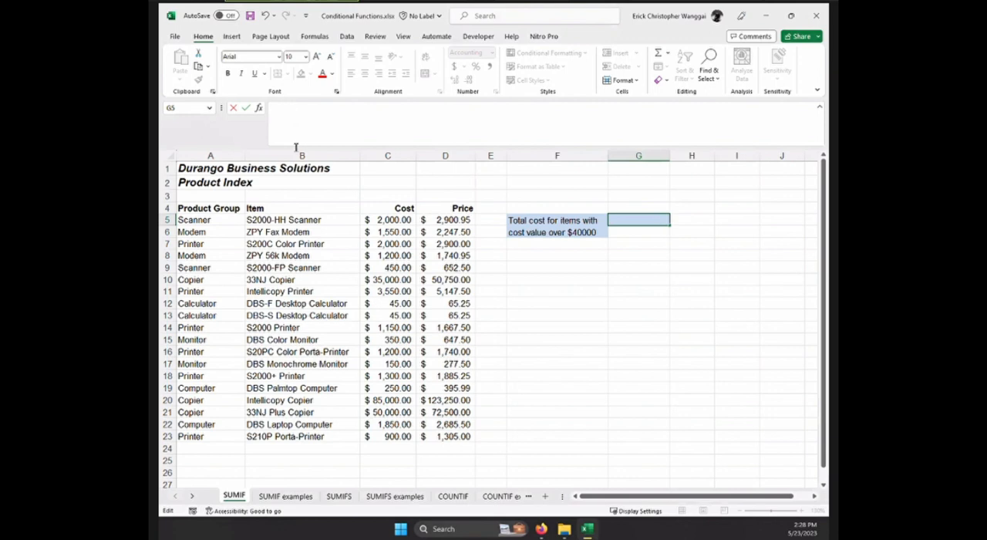
text(=s)
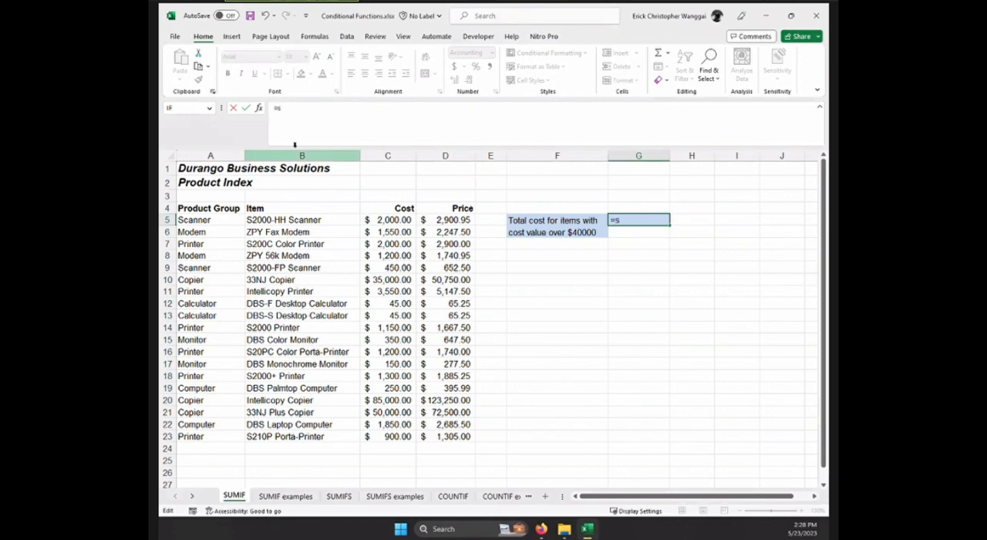
text(umif)
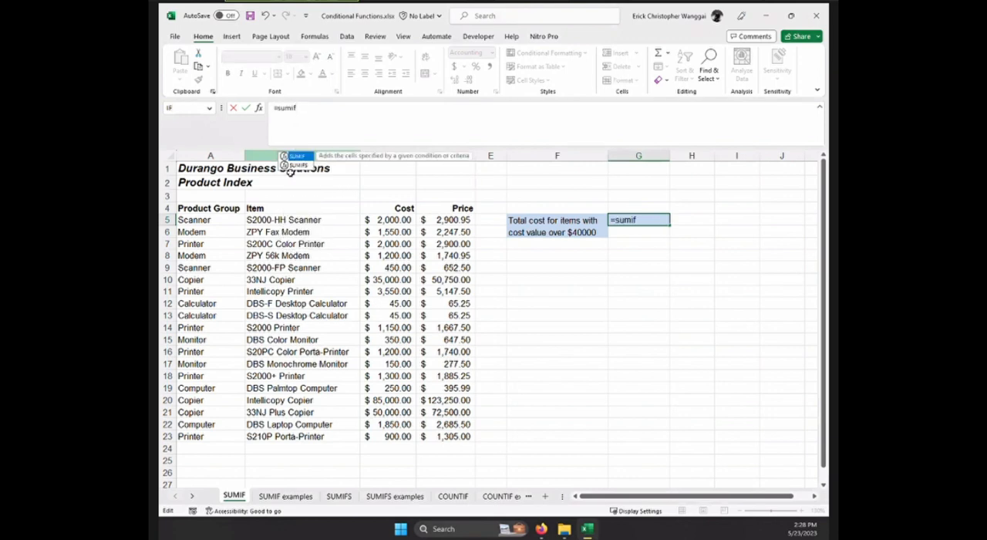
key(Tab)
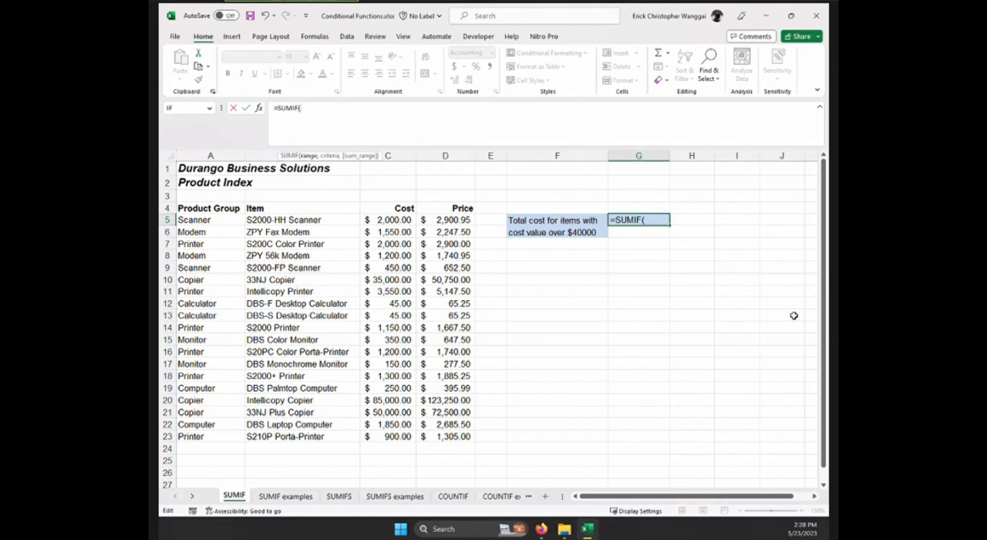
drag(408, 222, 393, 436)
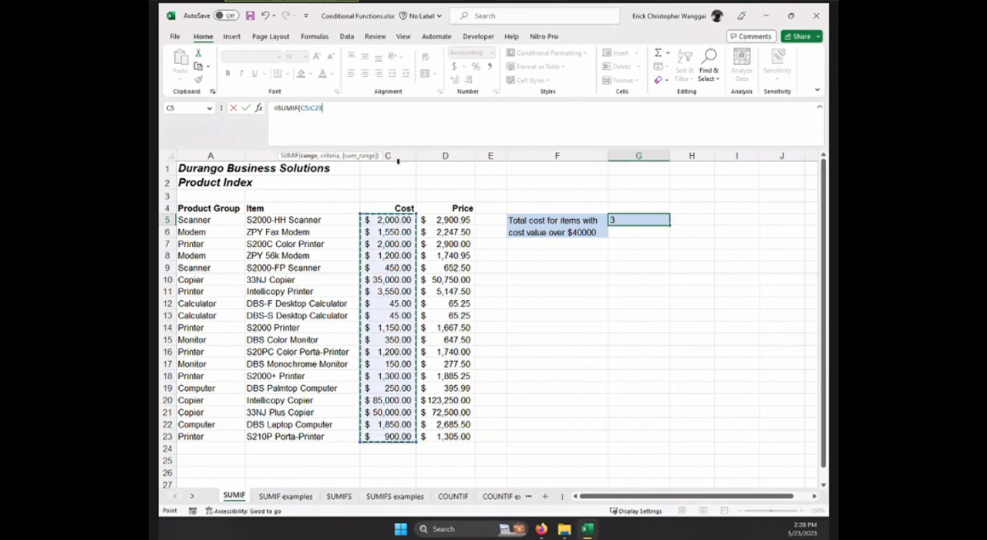
click(627, 221)
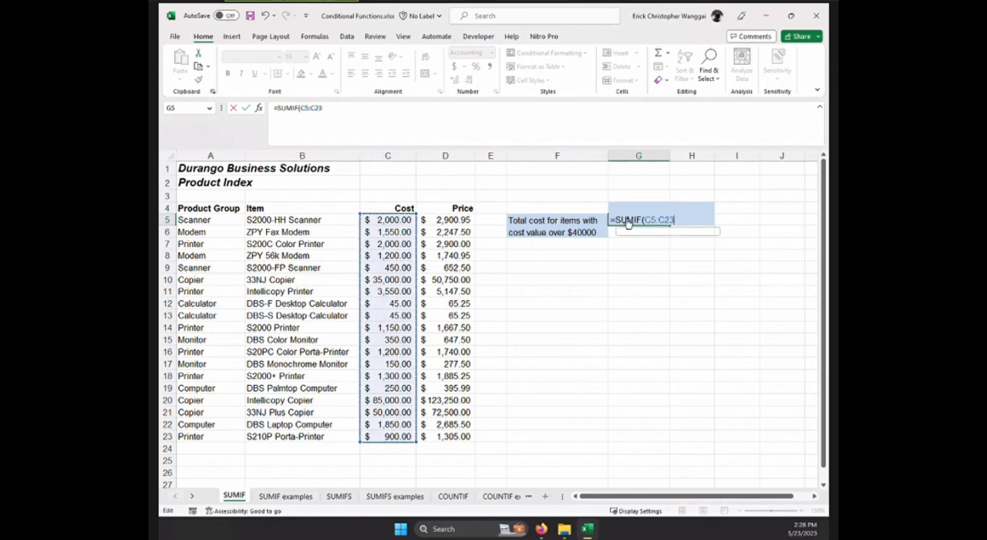
text(,">40000)
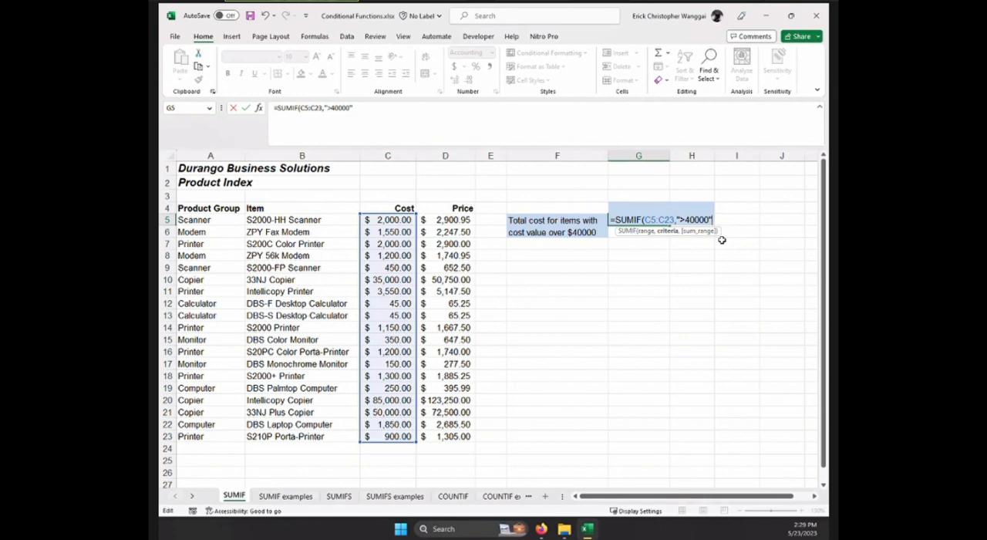
key(Return)
click(642, 220)
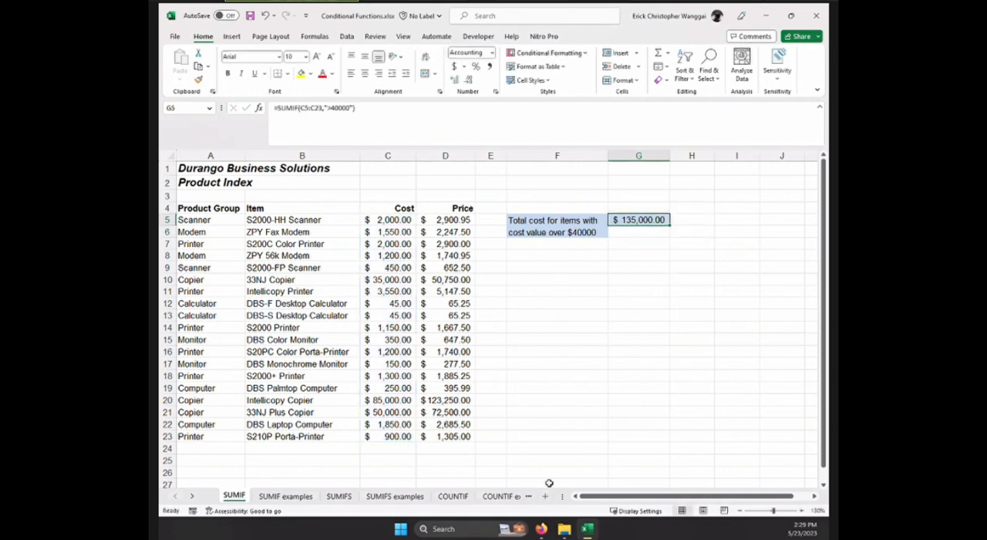
click(551, 295)
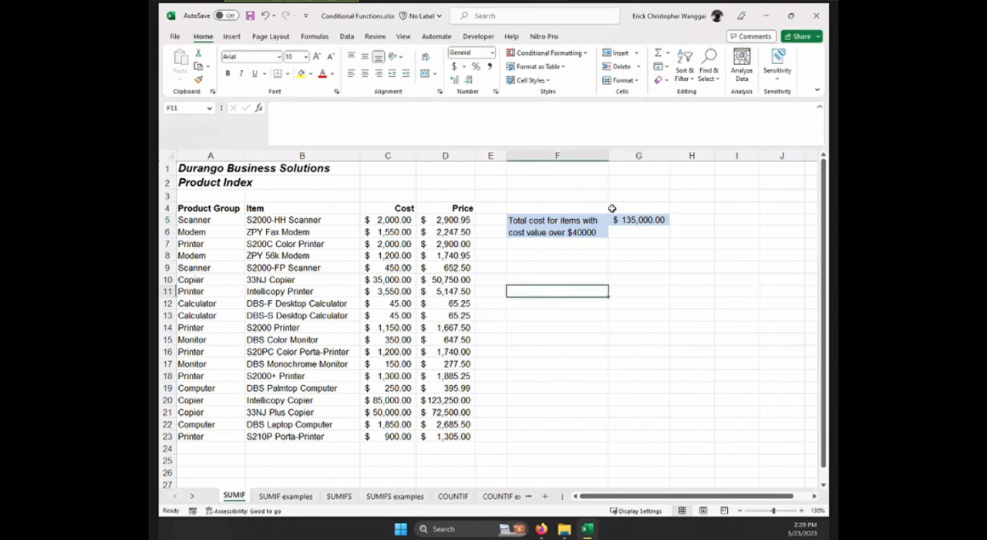
click(658, 221)
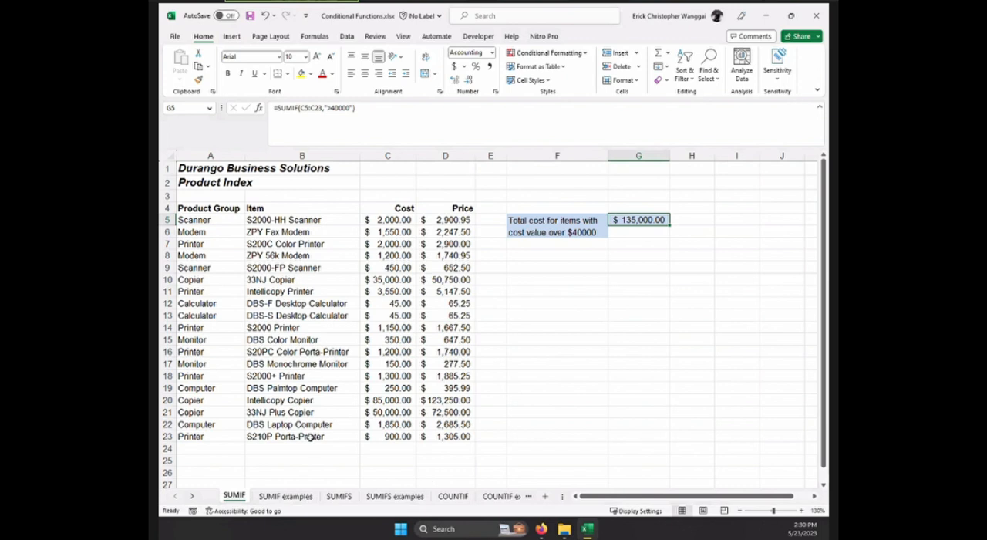
Inspect the SUMIF formula in G5 on the SUMIF examples sheet.
click(284, 497)
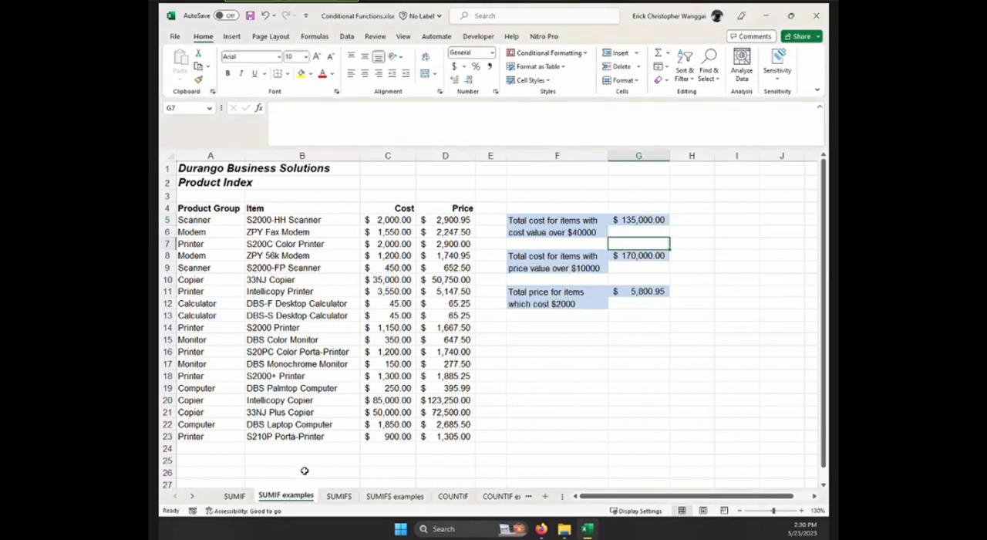
click(647, 221)
click(354, 121)
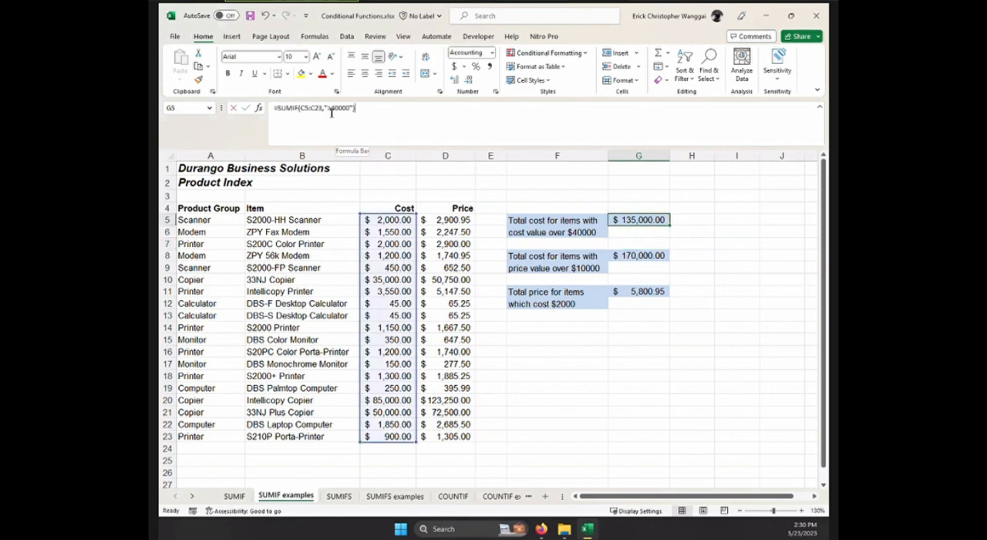
click(672, 315)
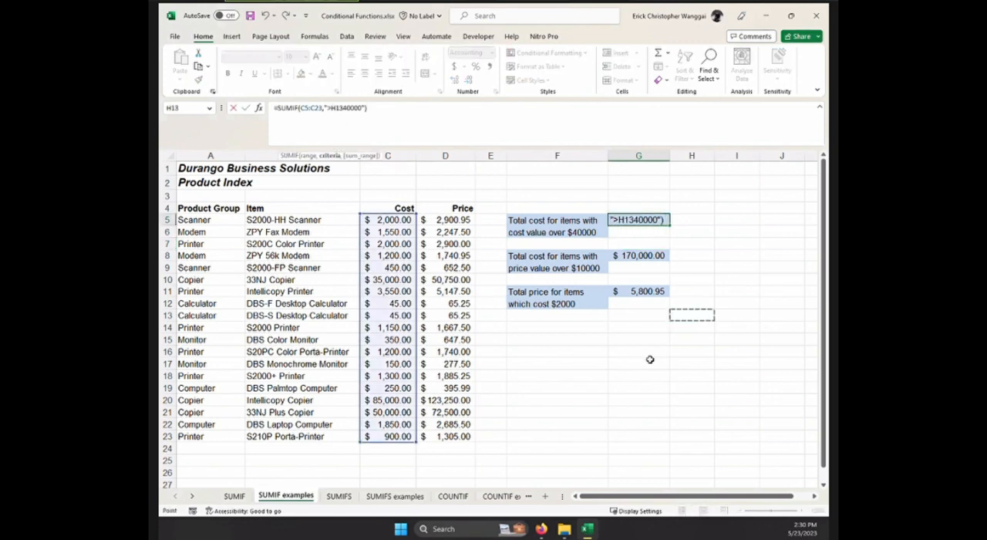
key(Escape)
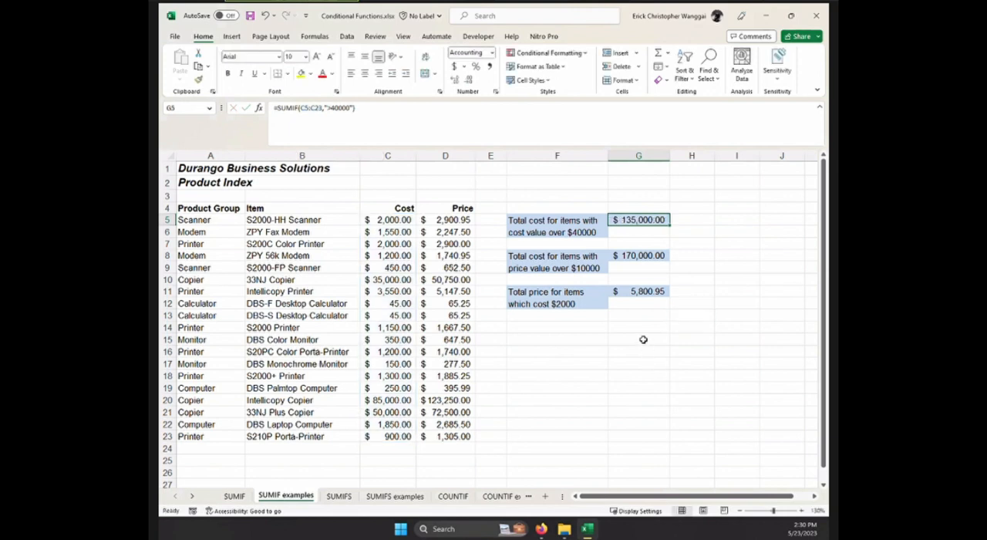
Copy the two example blocks in F8:G12 from the SUMIF examples sheet to F8 on the SUMIF sheet.
click(550, 261)
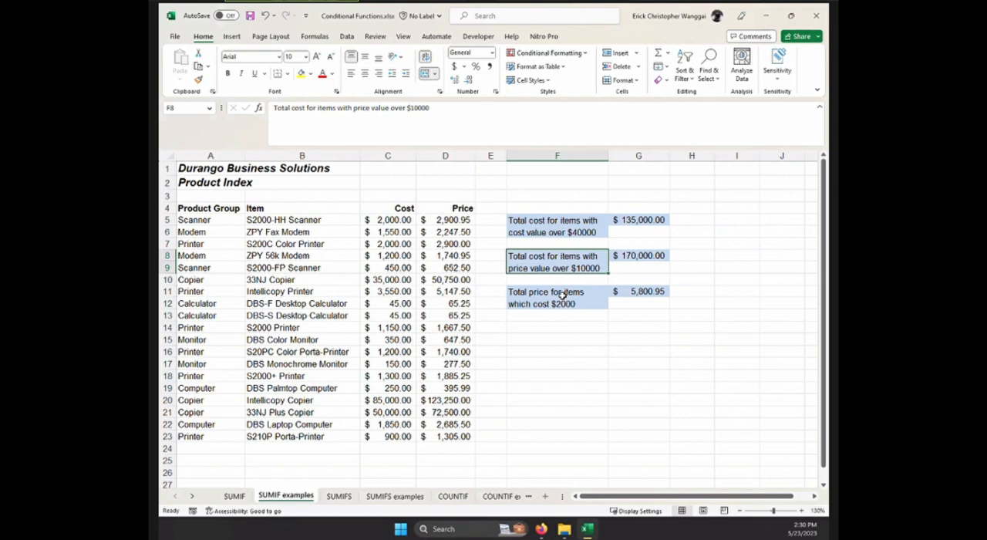
click(676, 316)
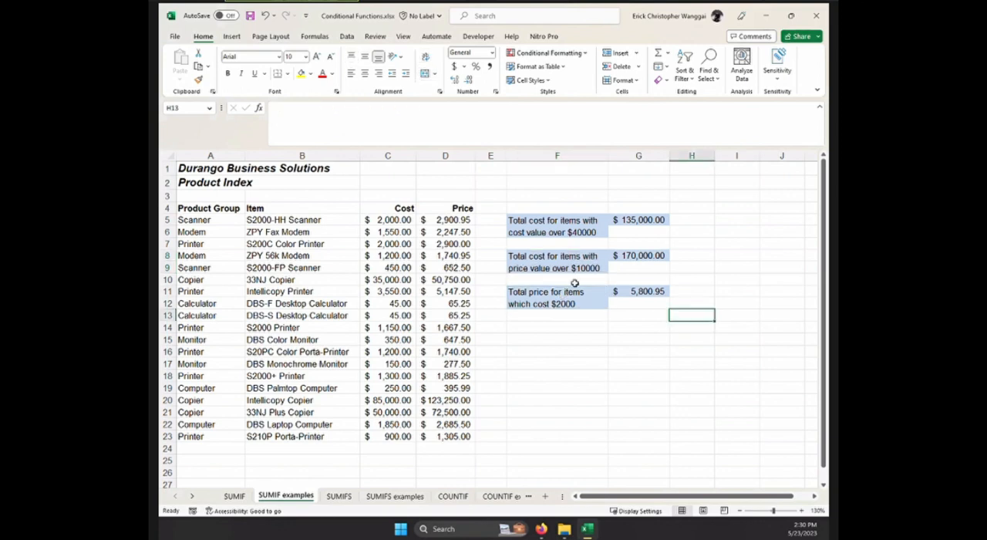
drag(555, 261, 634, 265)
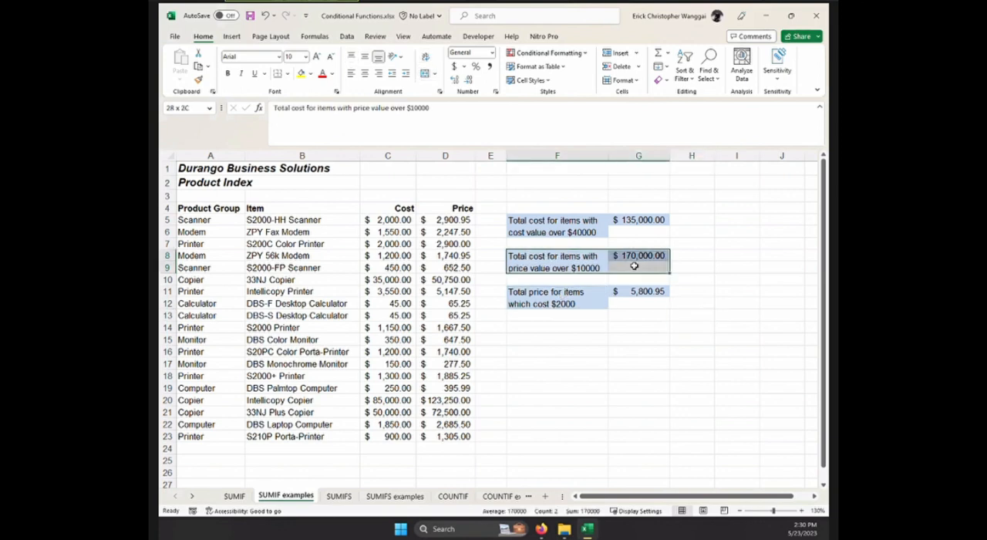
key(ctrl+c)
drag(522, 259, 623, 293)
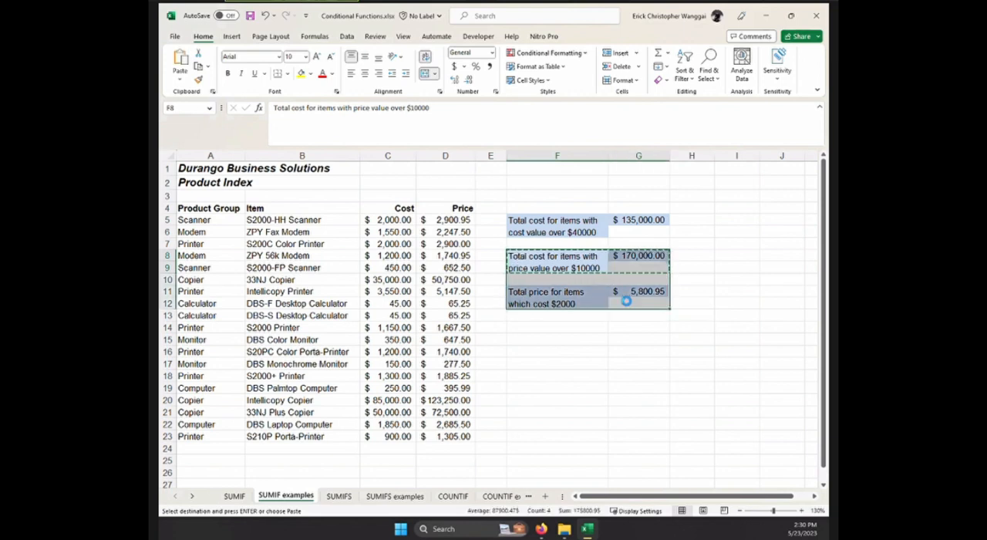
click(233, 496)
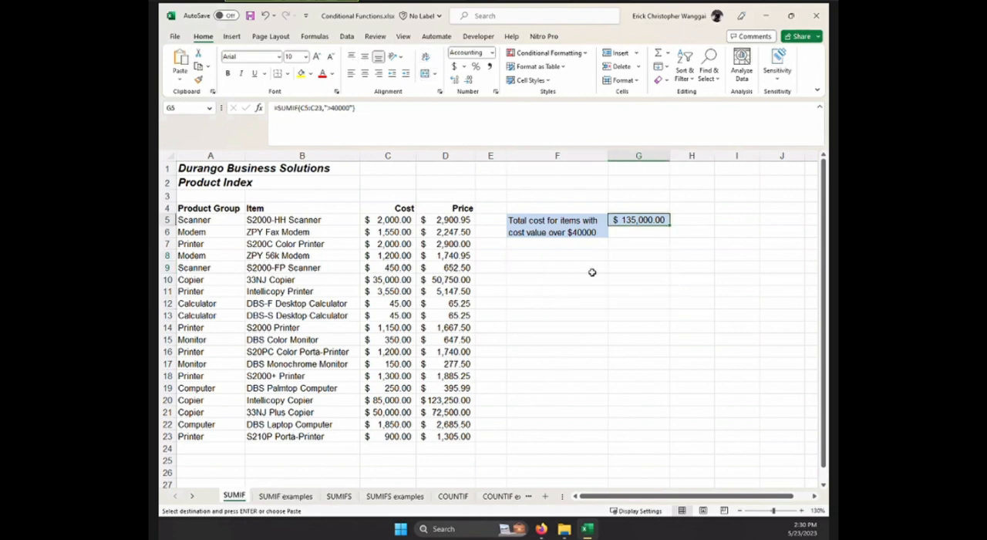
click(537, 256)
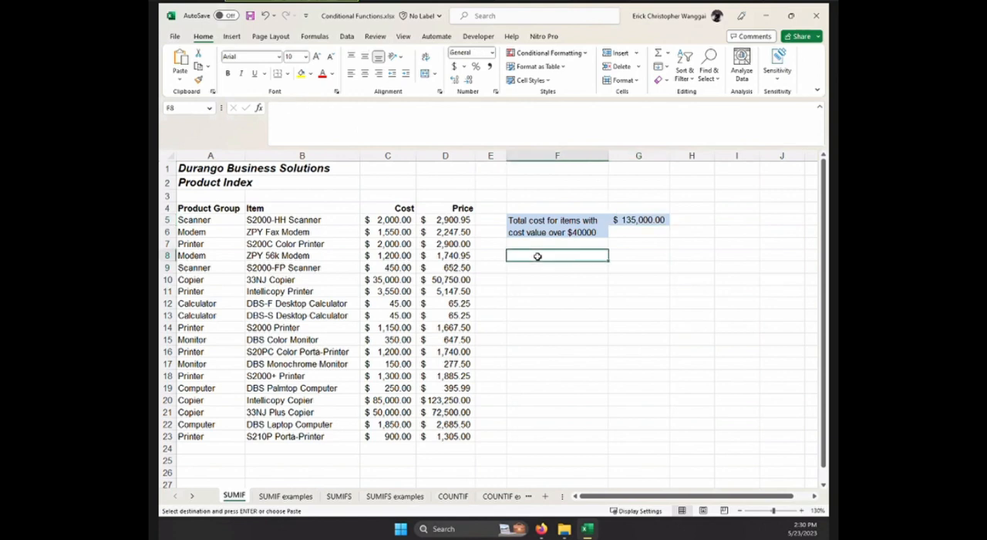
key(ctrl+v)
Clear the pasted formulas from G8 and G11 on the SUMIF sheet.
click(637, 257)
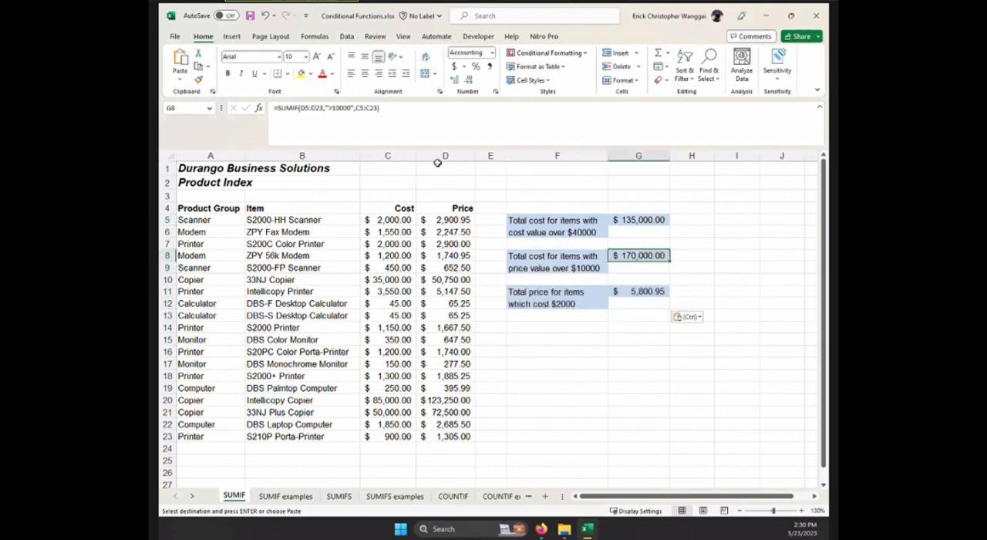
key(Delete)
click(640, 290)
key(Delete)
click(685, 317)
Enter =SUMIF(D5:D23,">10000",C5:C23) in G8 to total the costs of items priced over $10000.
click(646, 251)
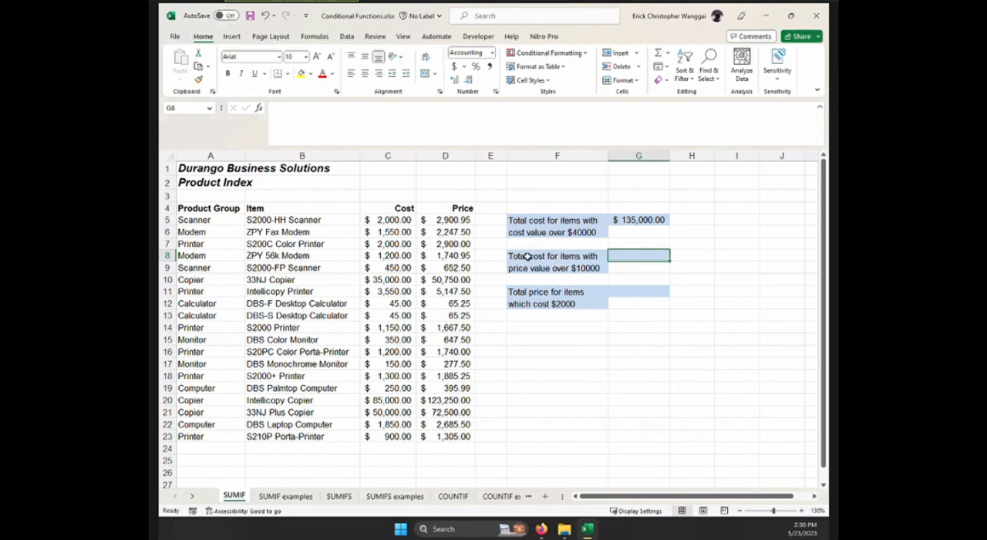
drag(450, 220, 448, 436)
drag(389, 219, 382, 440)
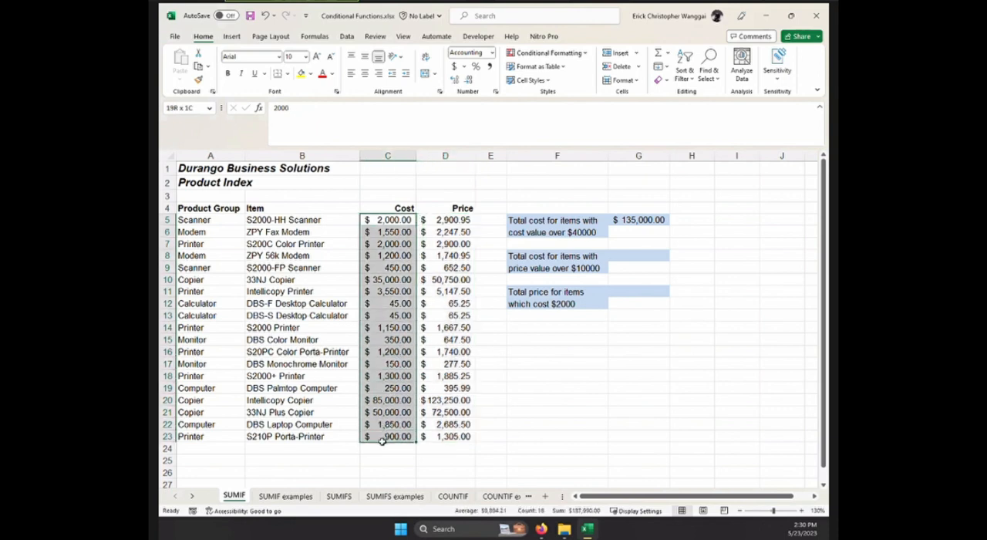
click(630, 256)
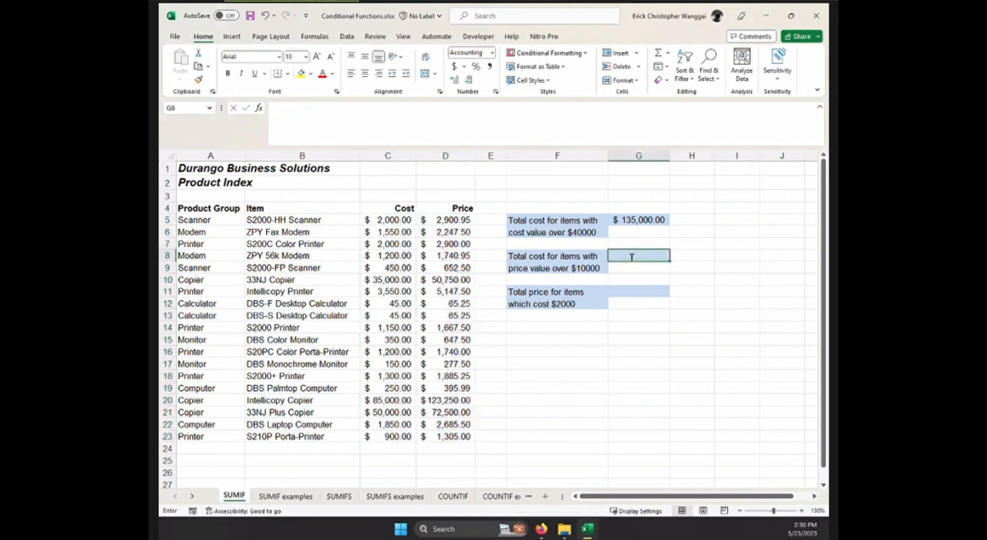
text(=sum)
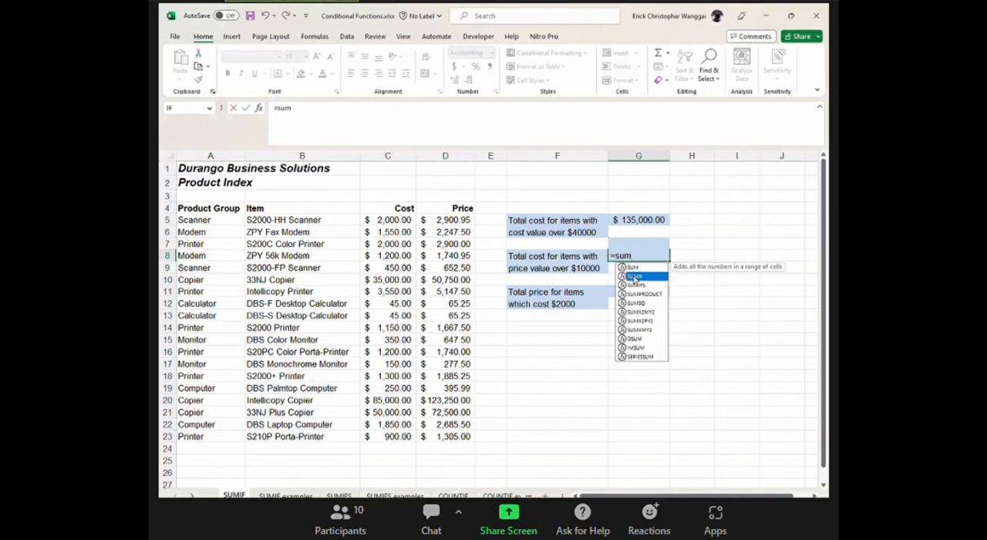
double_click(633, 276)
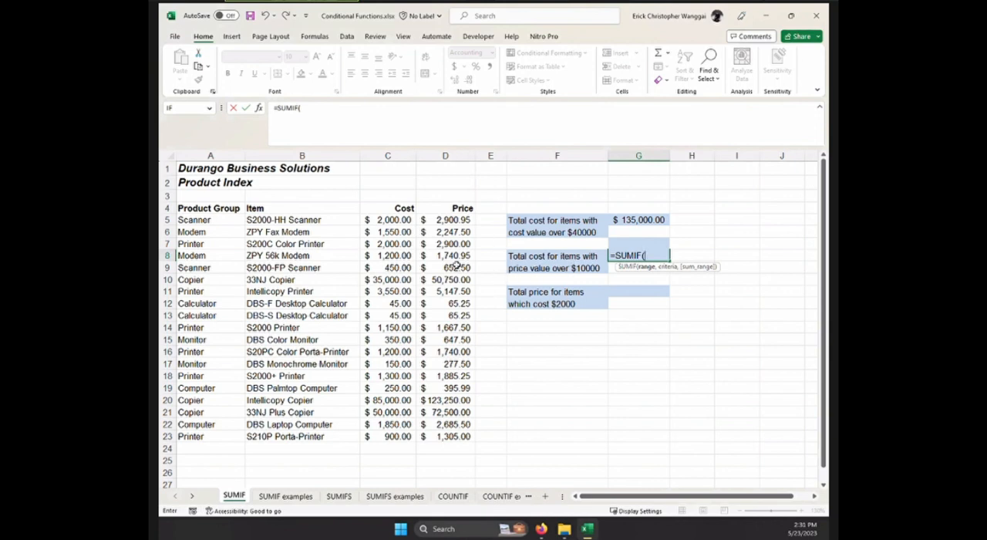
drag(453, 220, 457, 438)
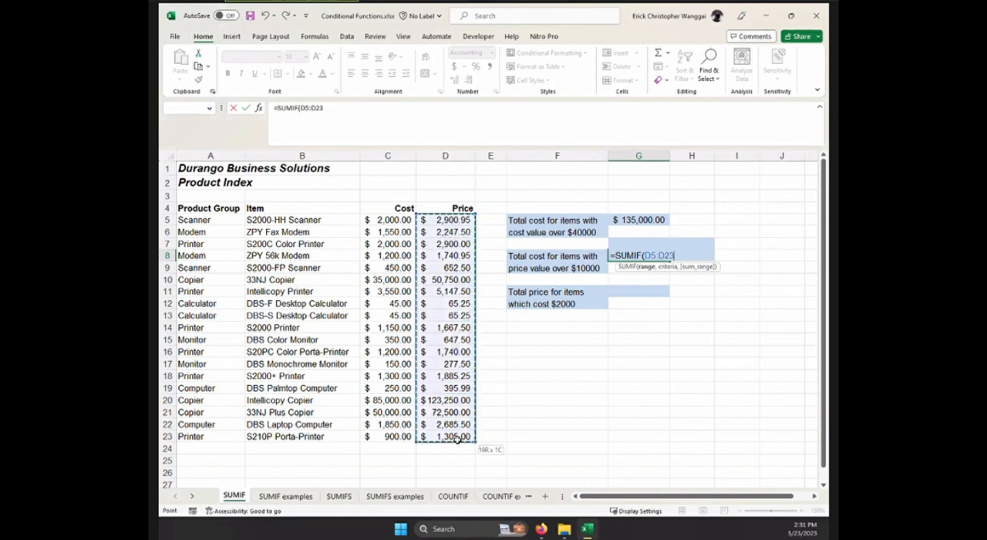
drag(458, 436, 458, 436)
text(,">10000)
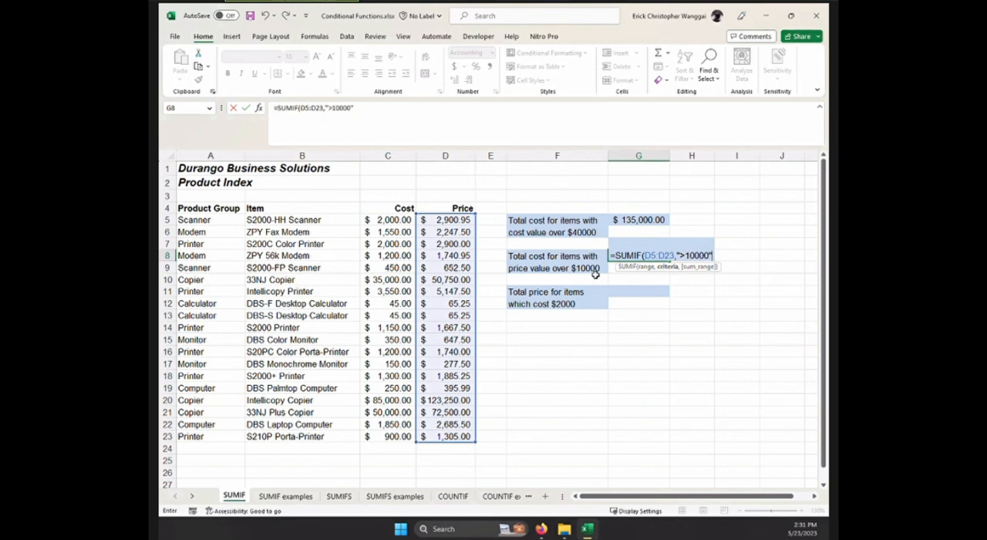
text(,)
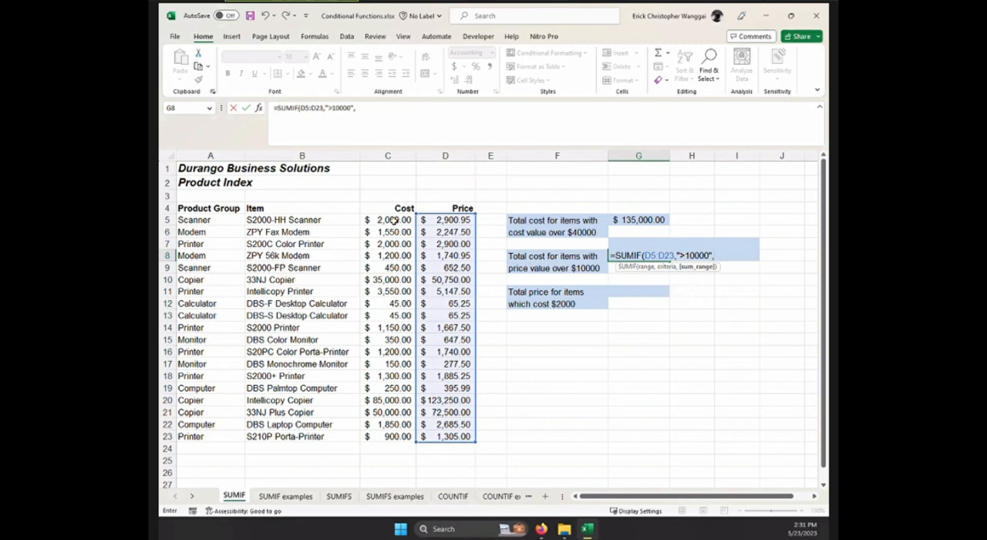
drag(392, 221, 394, 435)
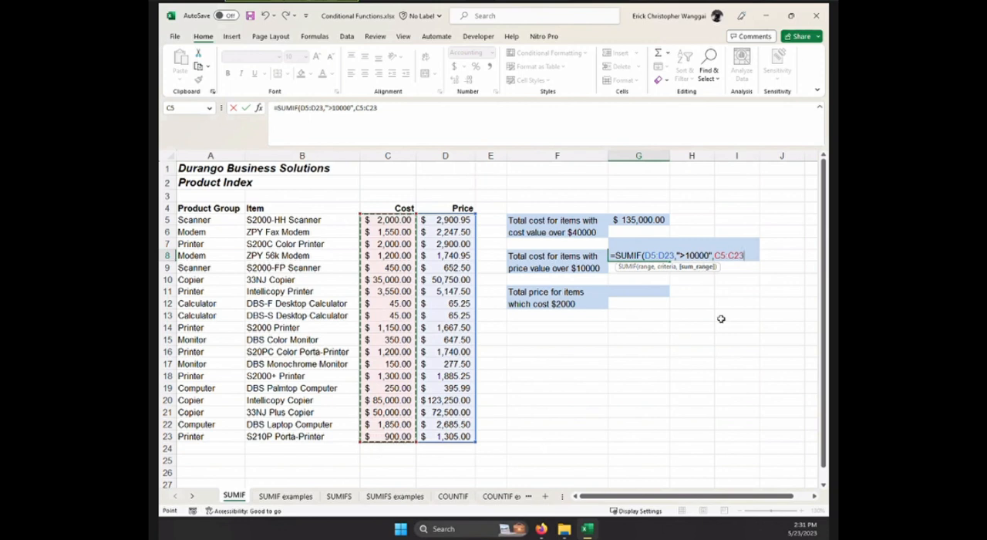
key(Return)
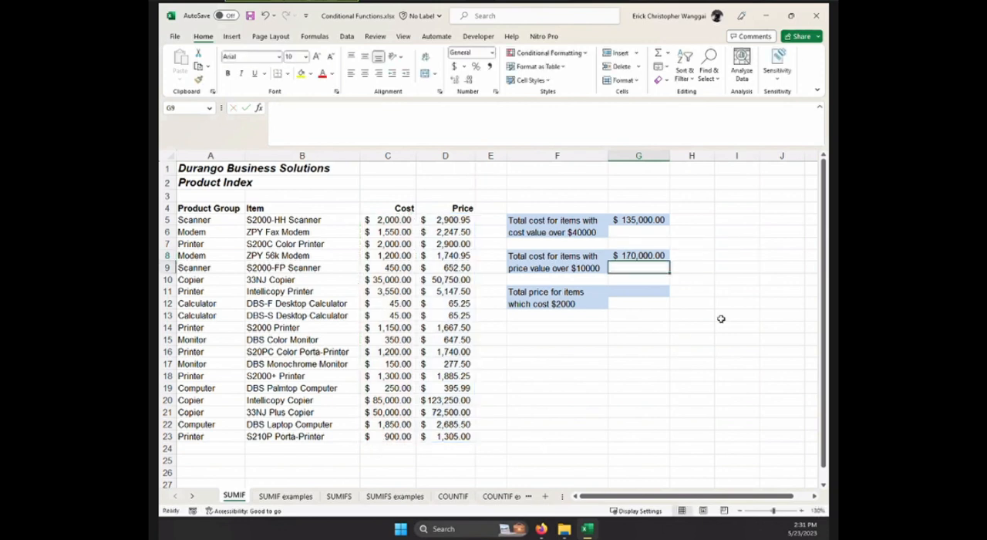
Compare the G8 formula on the SUMIF sheet with the one in G8 on the SUMIF examples sheet.
click(650, 255)
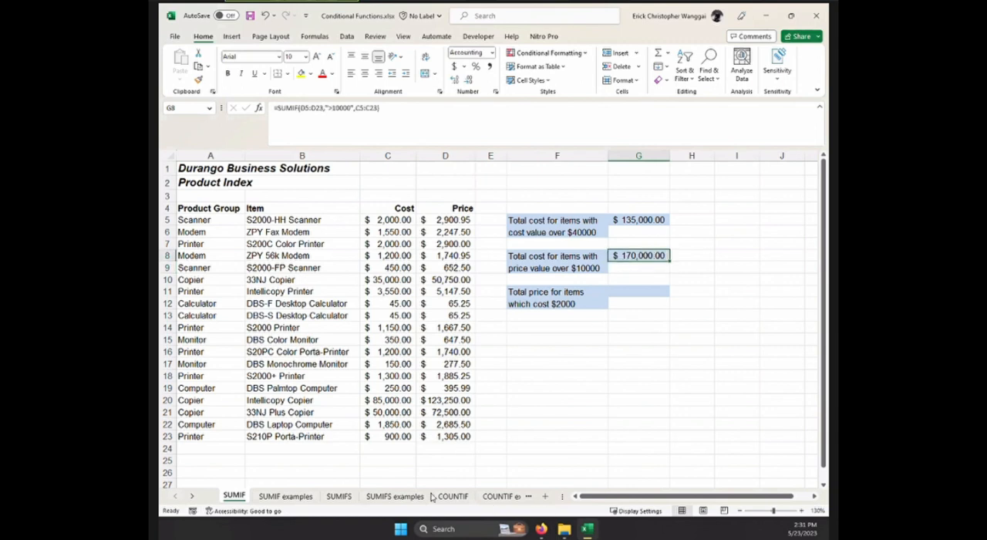
click(297, 496)
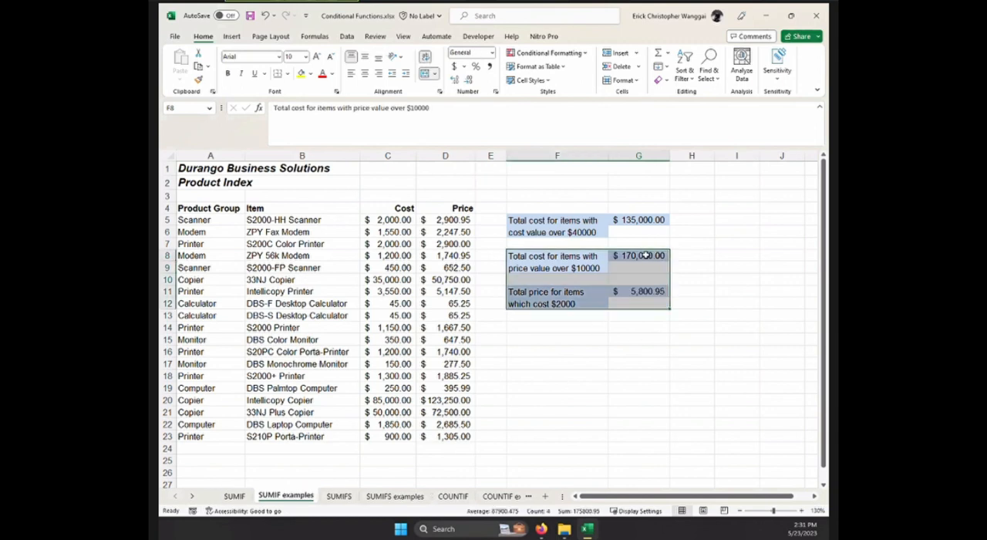
click(646, 256)
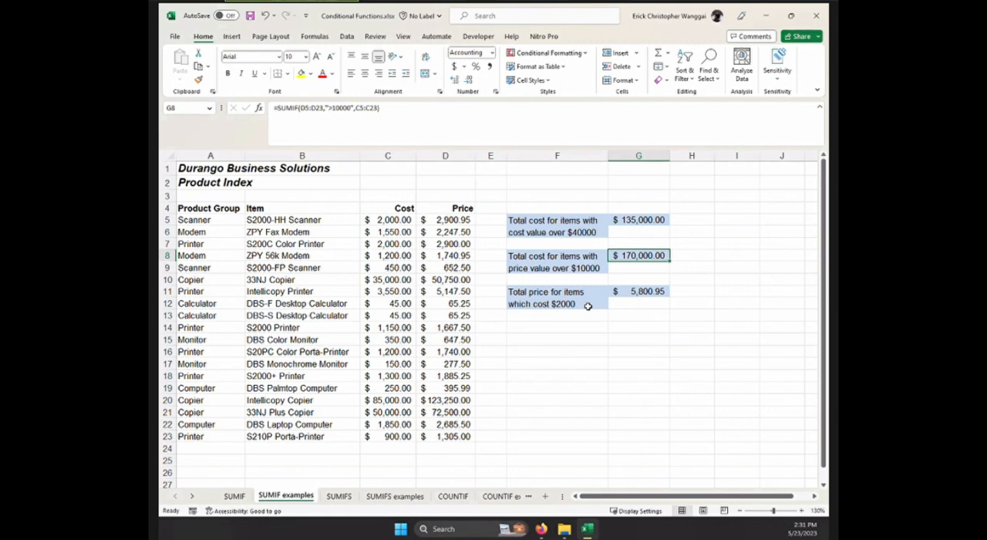
click(234, 496)
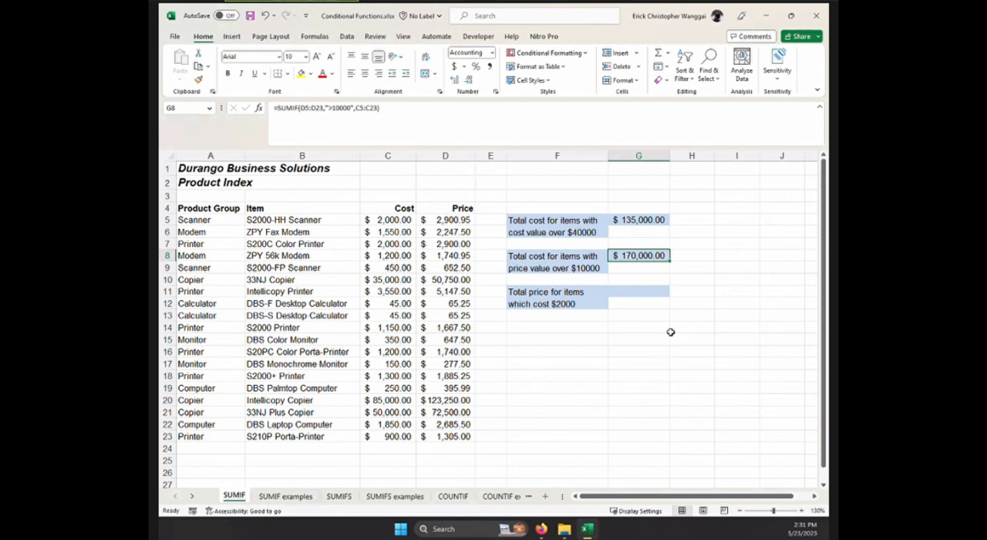
Start a SUMIF formula in G11 with the price values D5:D23 as its range.
click(656, 291)
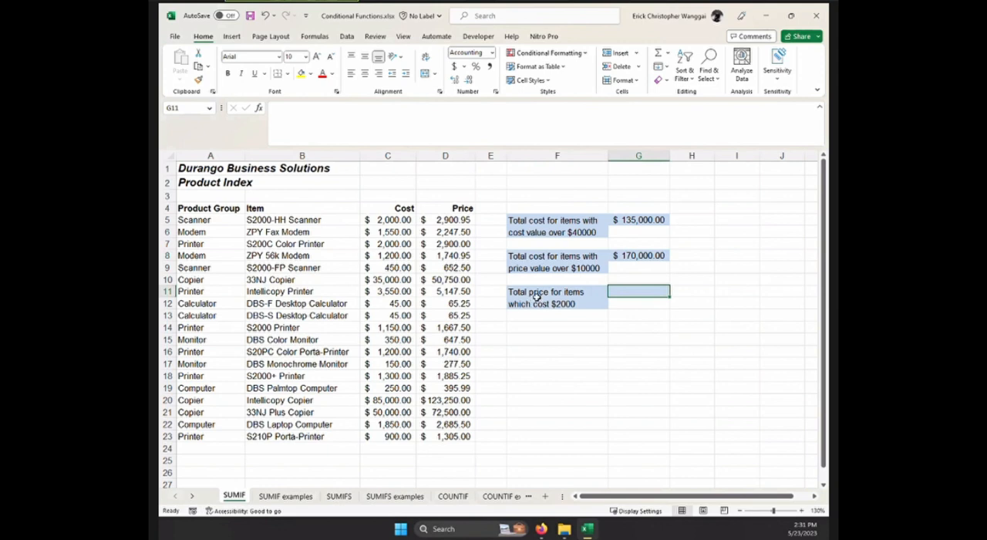
drag(458, 219, 455, 436)
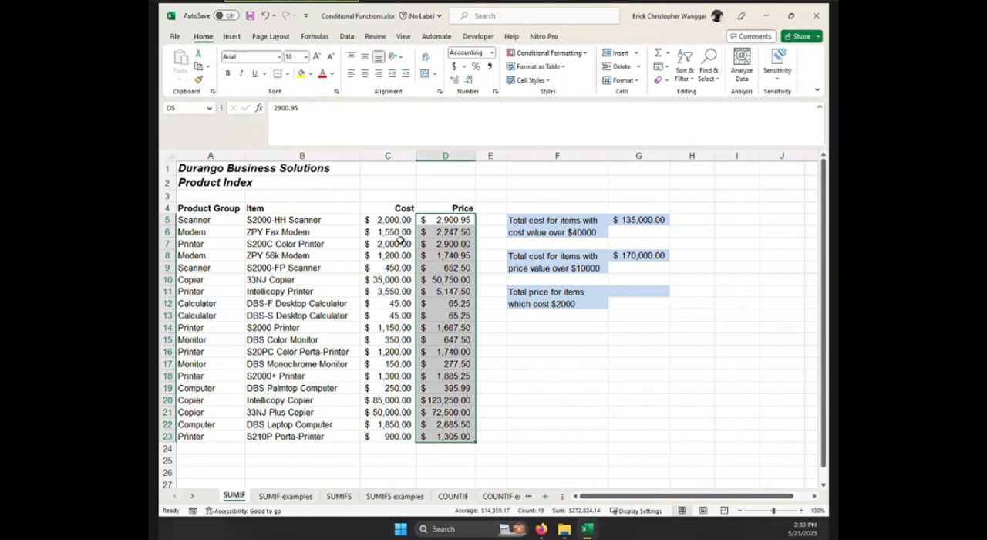
drag(392, 221, 396, 436)
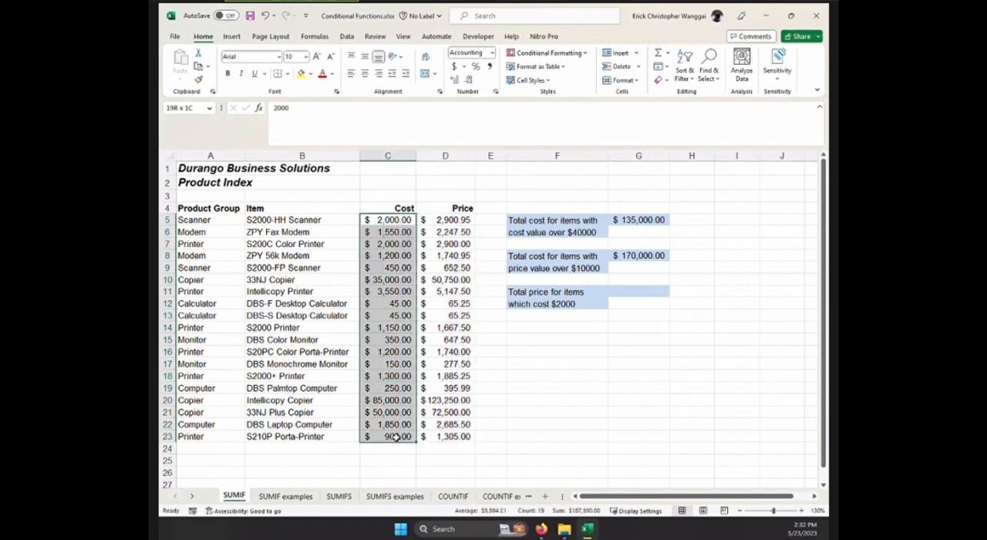
click(657, 291)
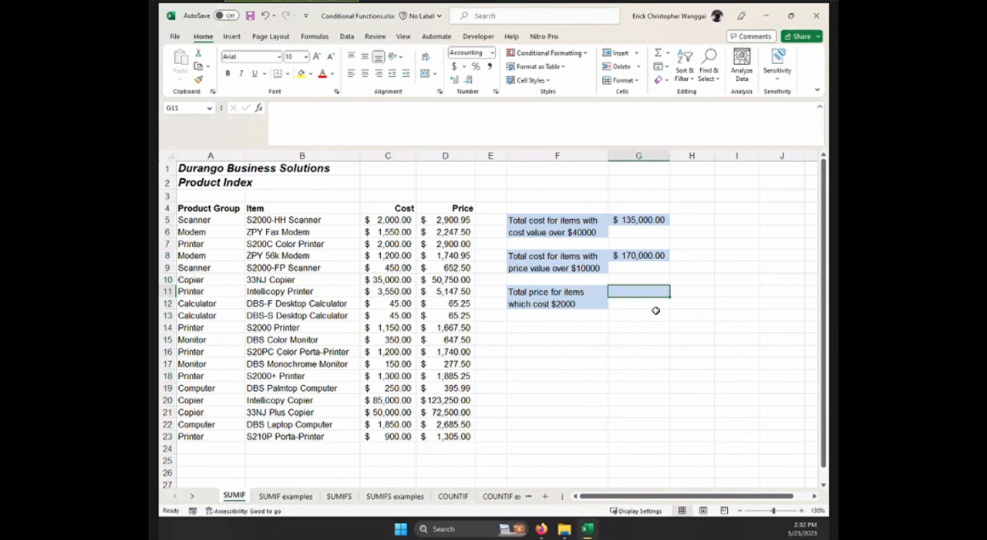
text(=)
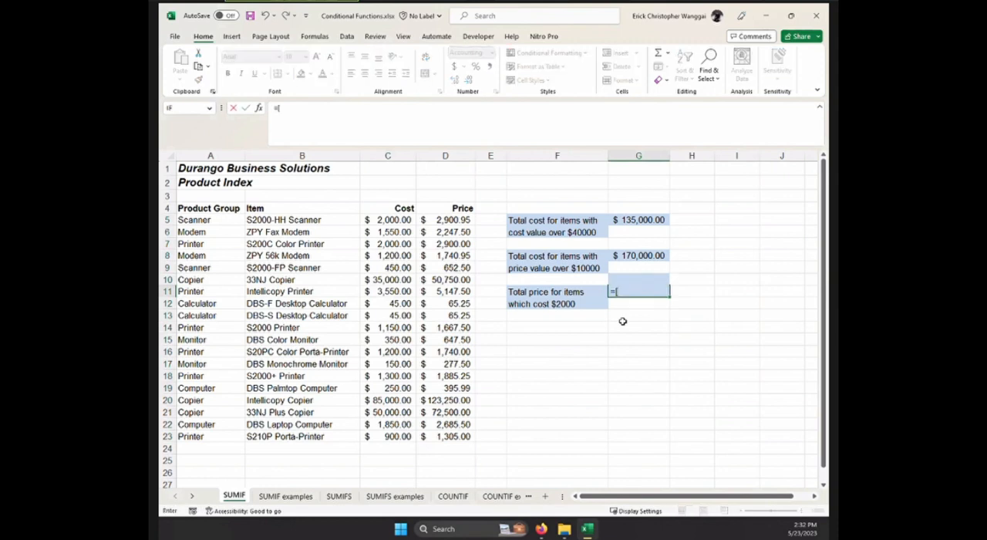
text(sum)
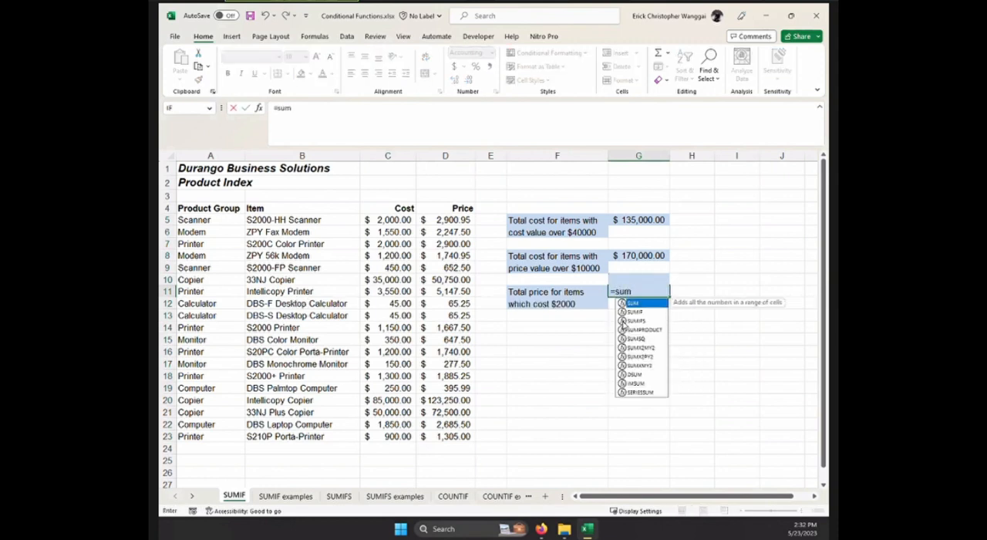
click(628, 313)
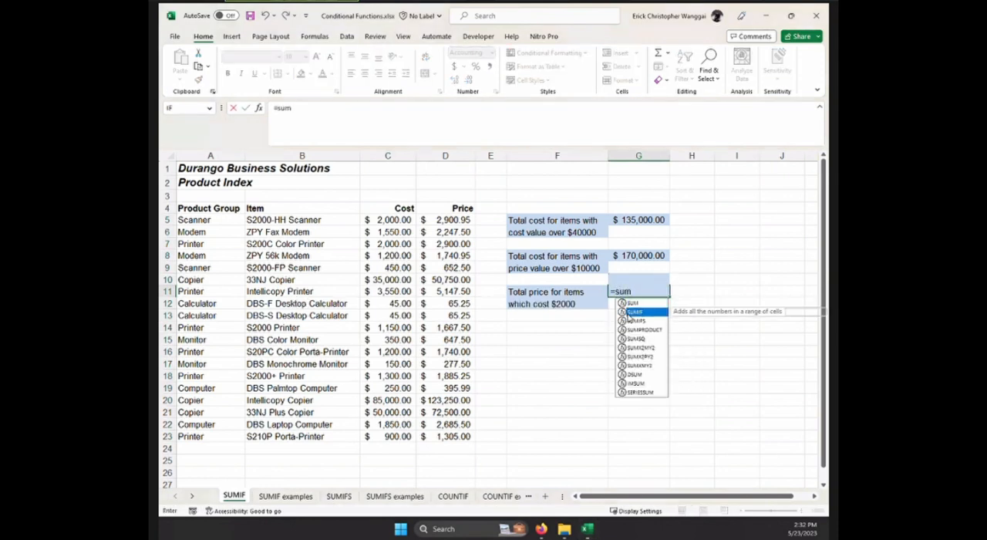
double_click(628, 313)
drag(450, 221, 454, 424)
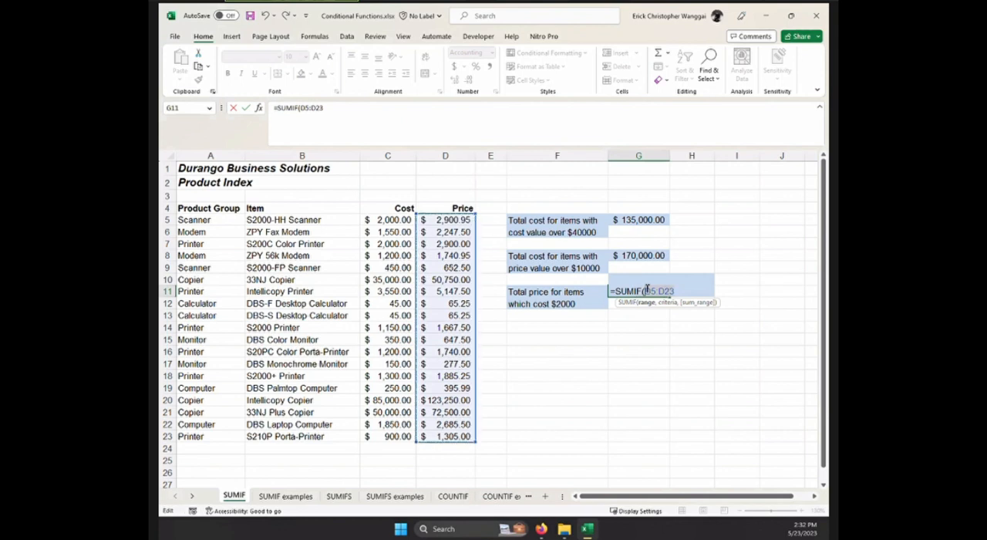
Replace the SUMIF range in G11 with C5:C23 and complete the formula with criterion 2000 and sum range D5:D23.
click(654, 302)
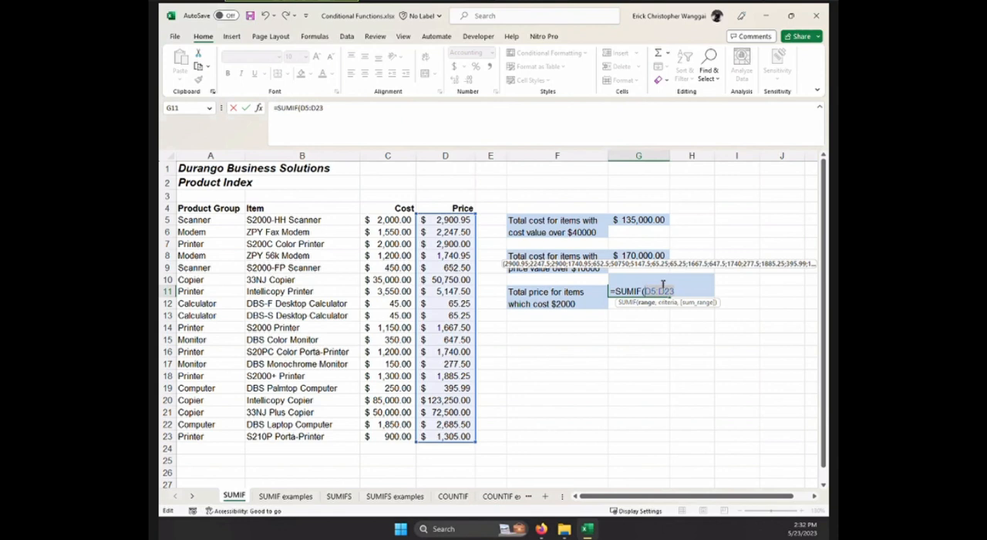
key(BackSpace)
drag(392, 221, 397, 436)
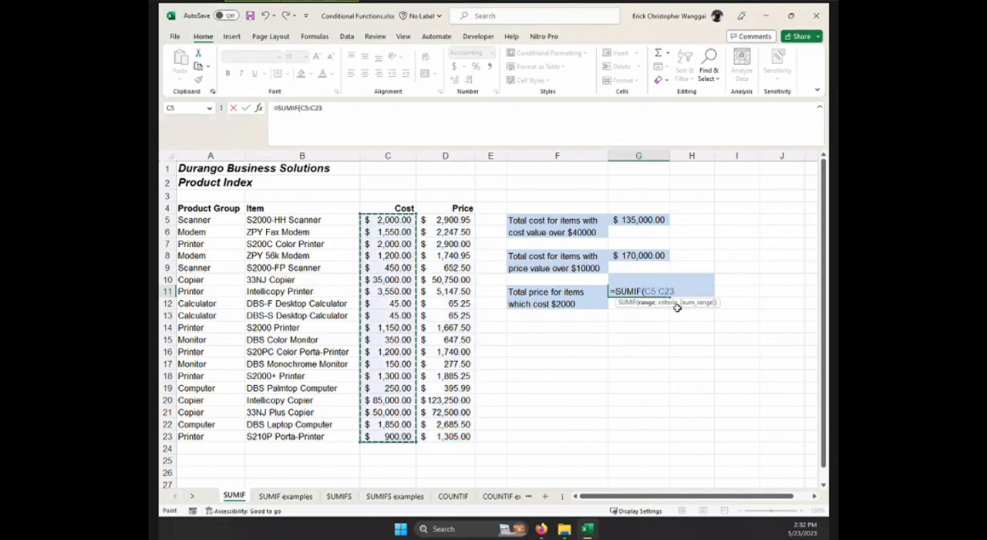
text(,2000)
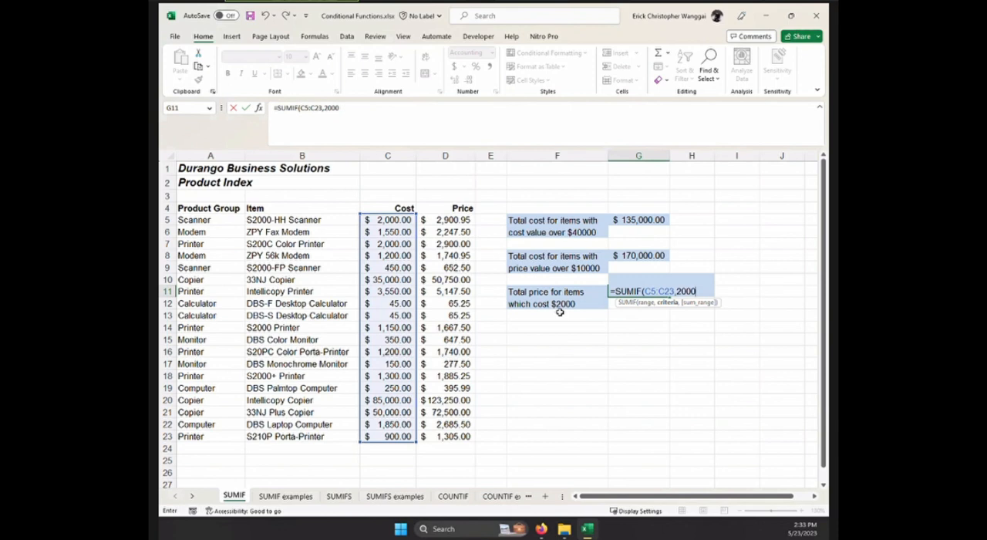
text(,)
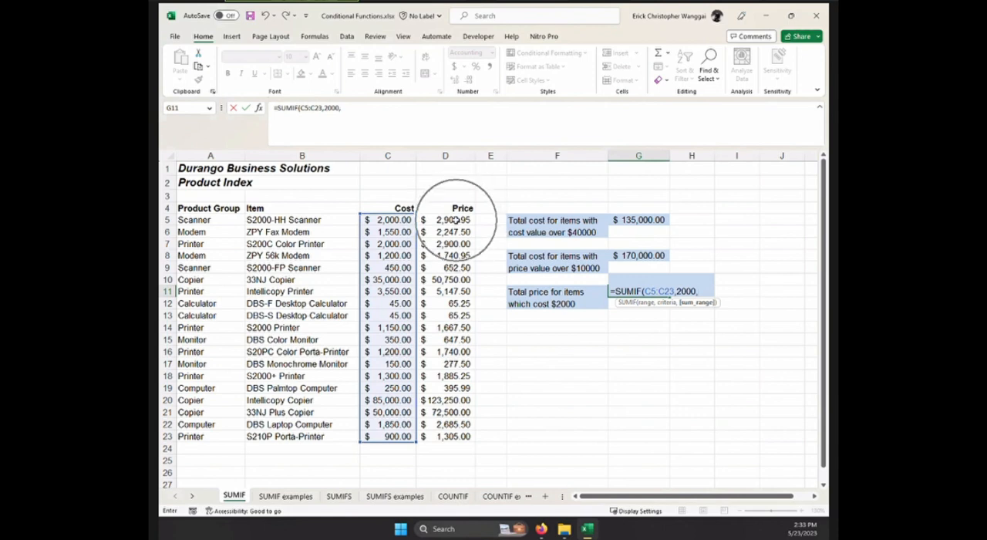
drag(456, 220, 454, 435)
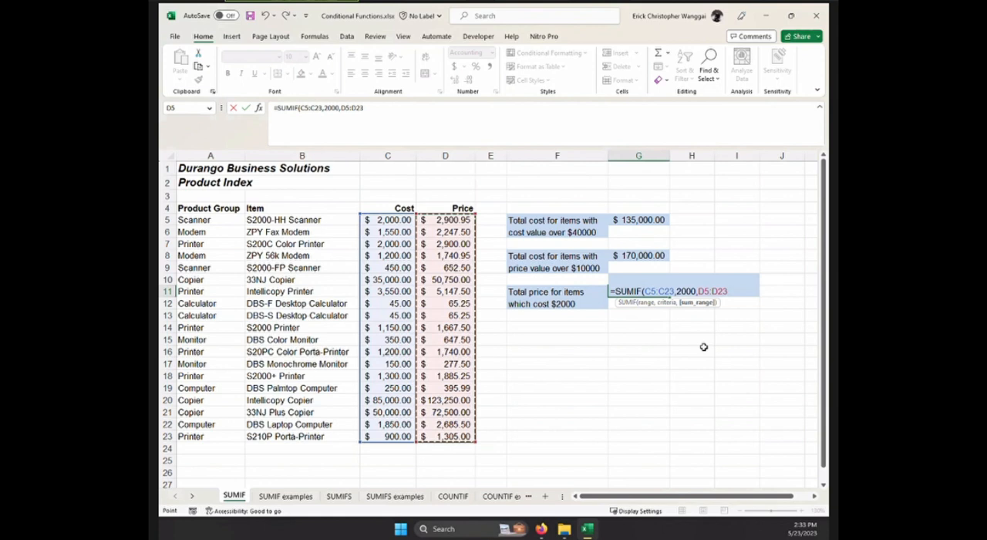
key(Return)
Compare the G11 formula on the SUMIF sheet with the one in G11 on the SUMIF examples sheet.
click(642, 292)
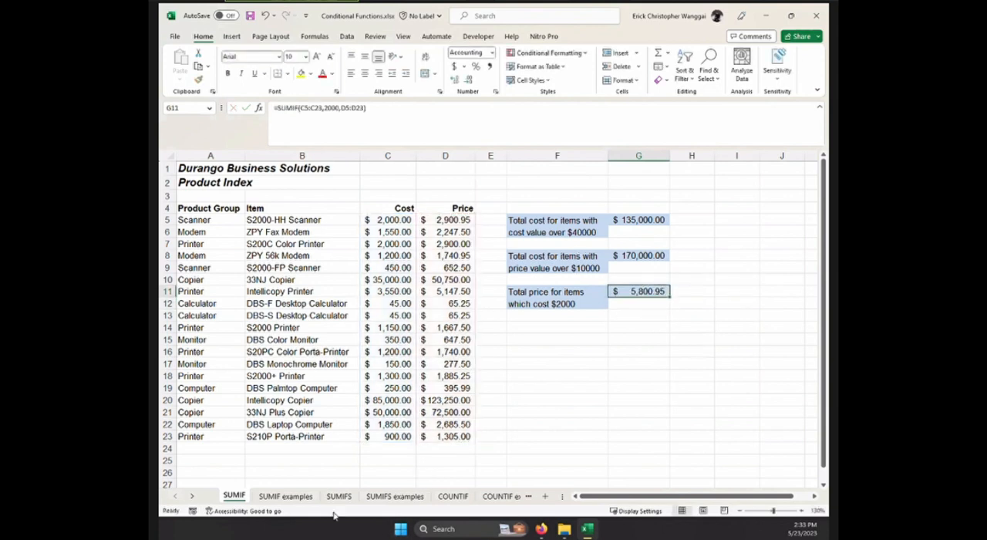
click(286, 495)
click(641, 297)
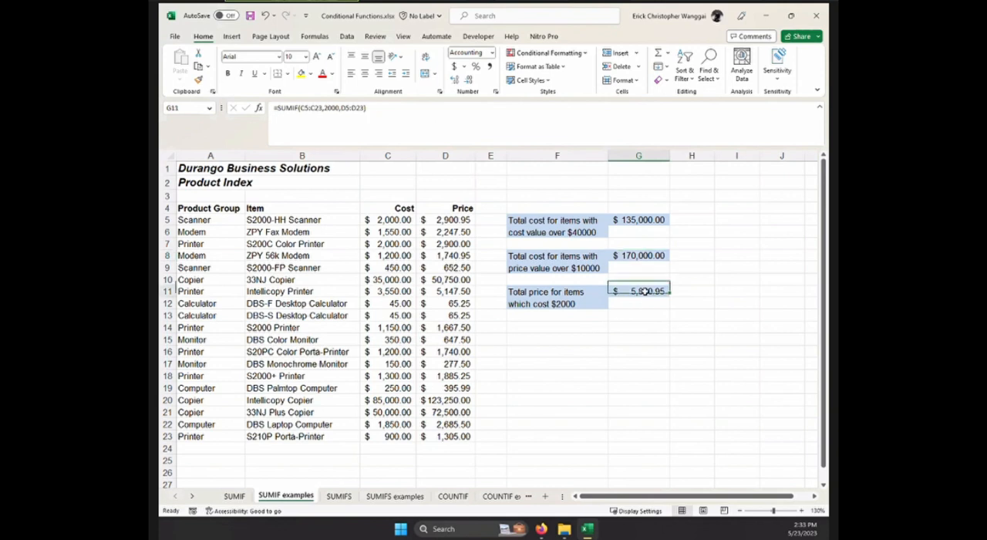
click(235, 497)
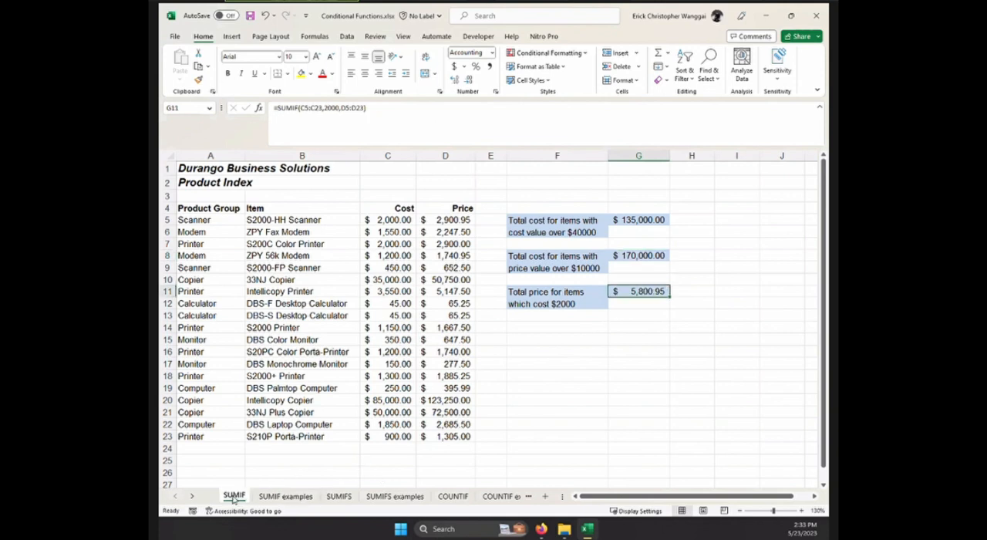
click(296, 498)
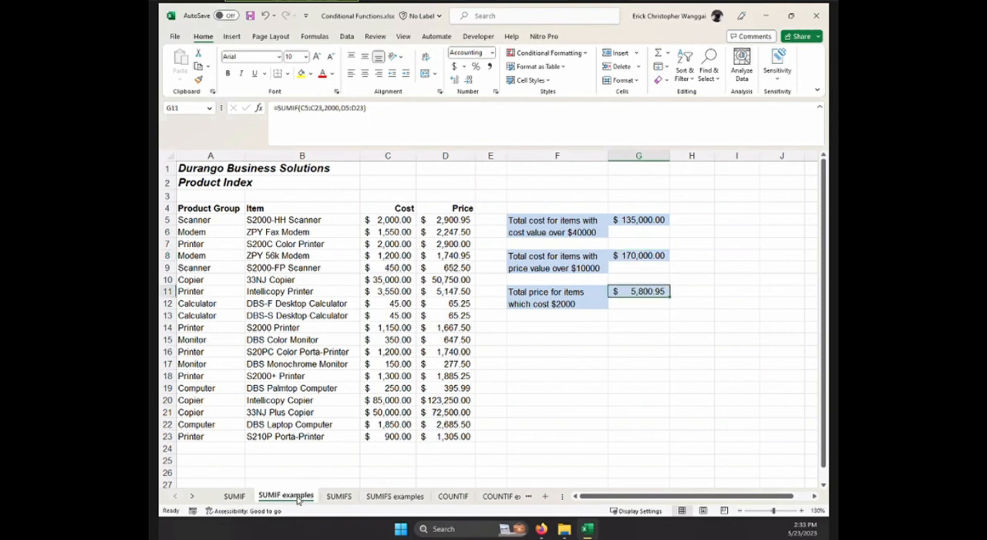
click(235, 497)
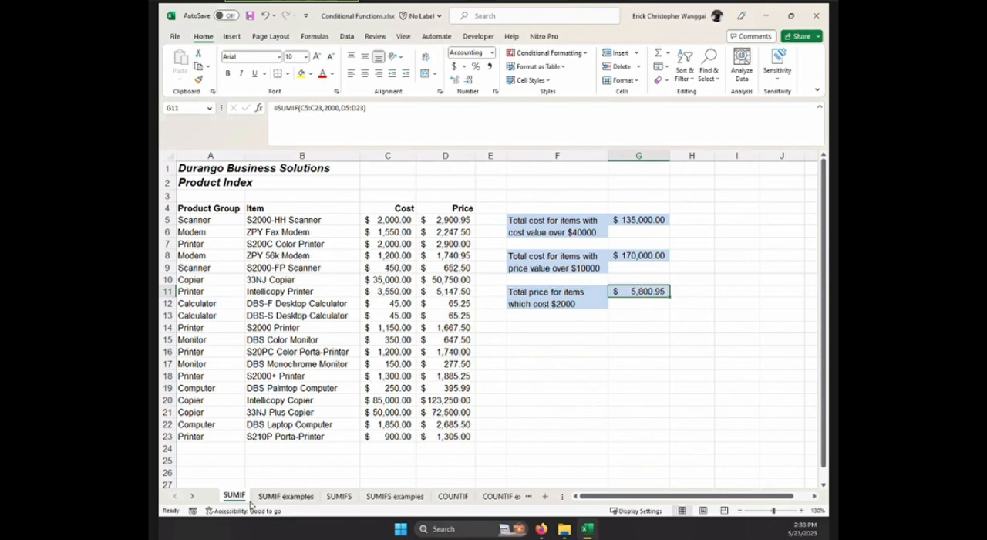
On the SUMIFS sheet, start a SUMIFS formula in G5 with the cost values C5:C23 as the sum range.
click(339, 497)
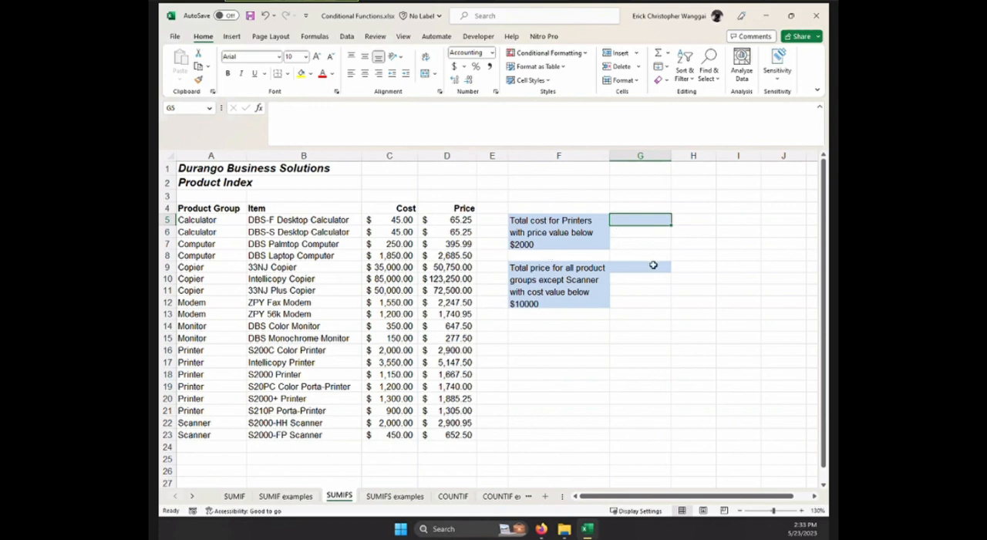
text(=sumf)
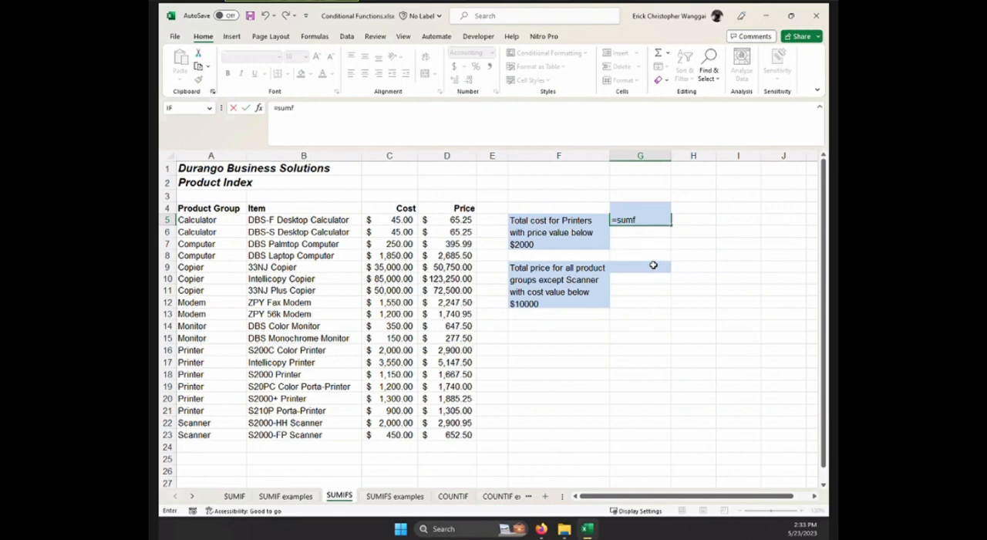
key(BackSpace)
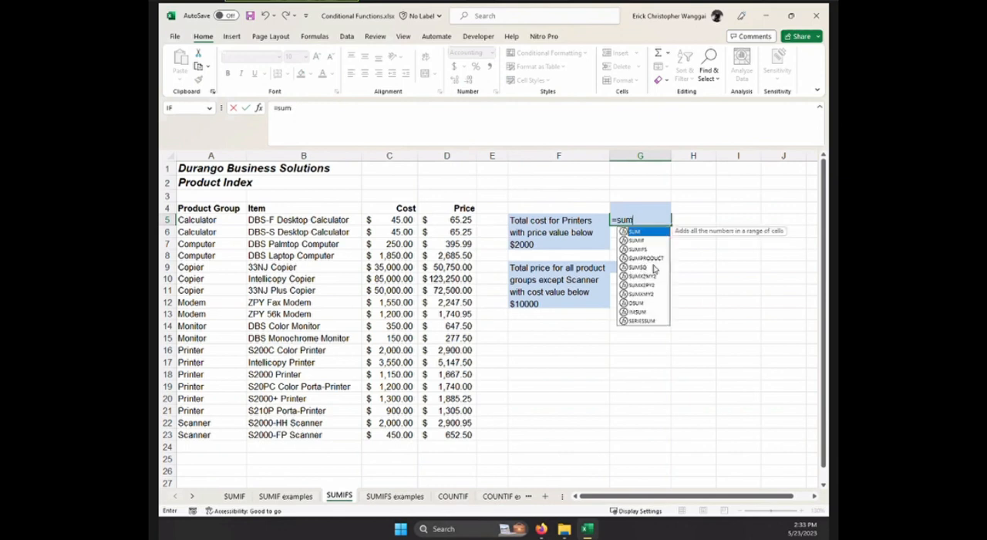
click(655, 249)
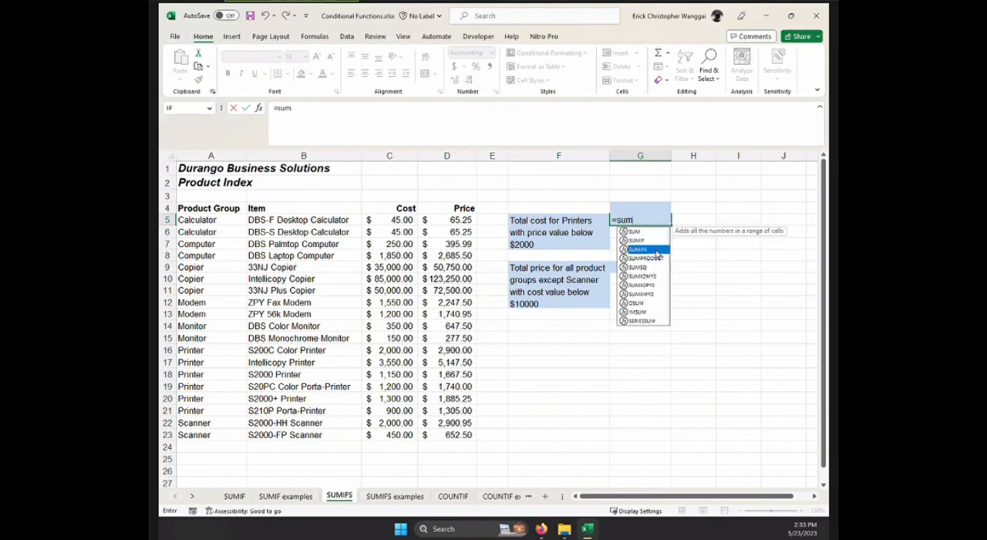
double_click(655, 250)
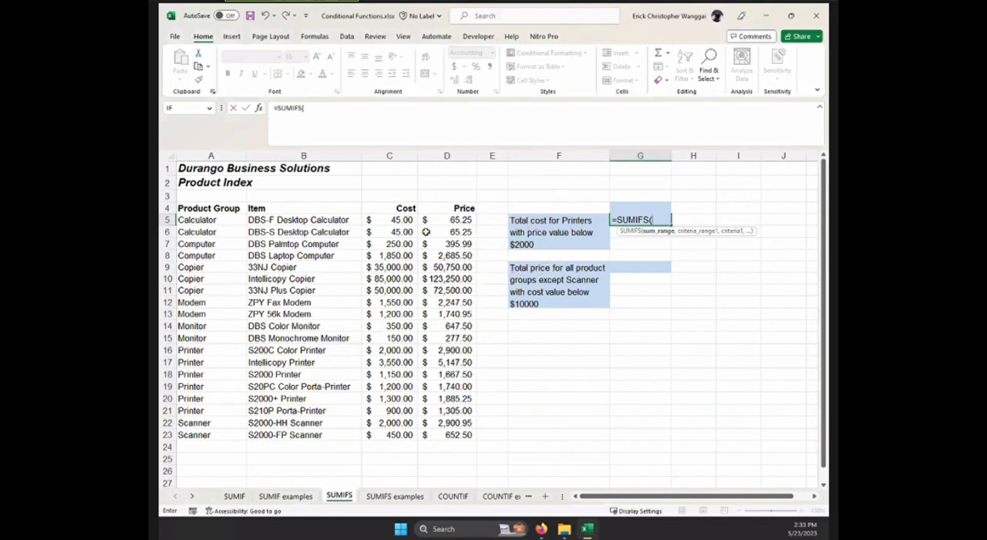
drag(406, 220, 404, 434)
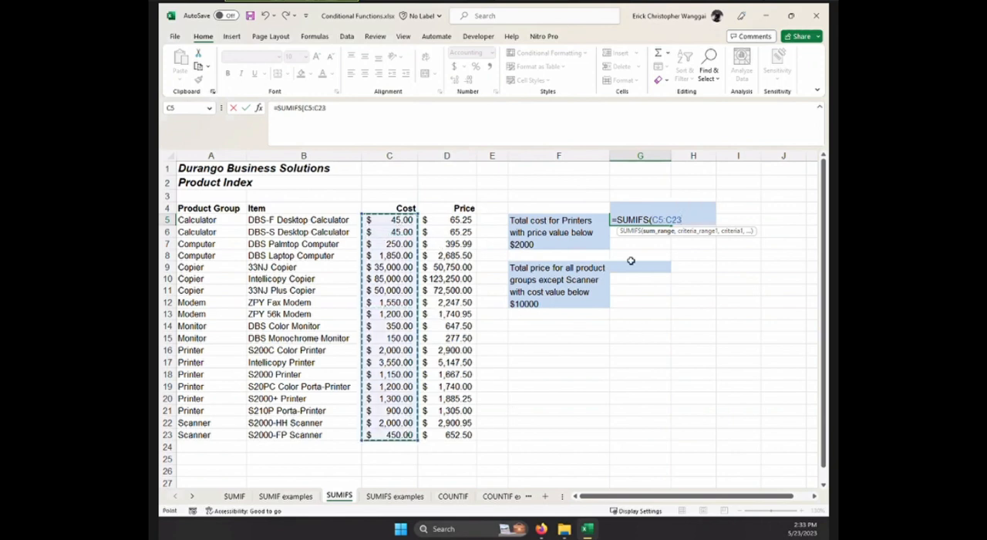
text(,)
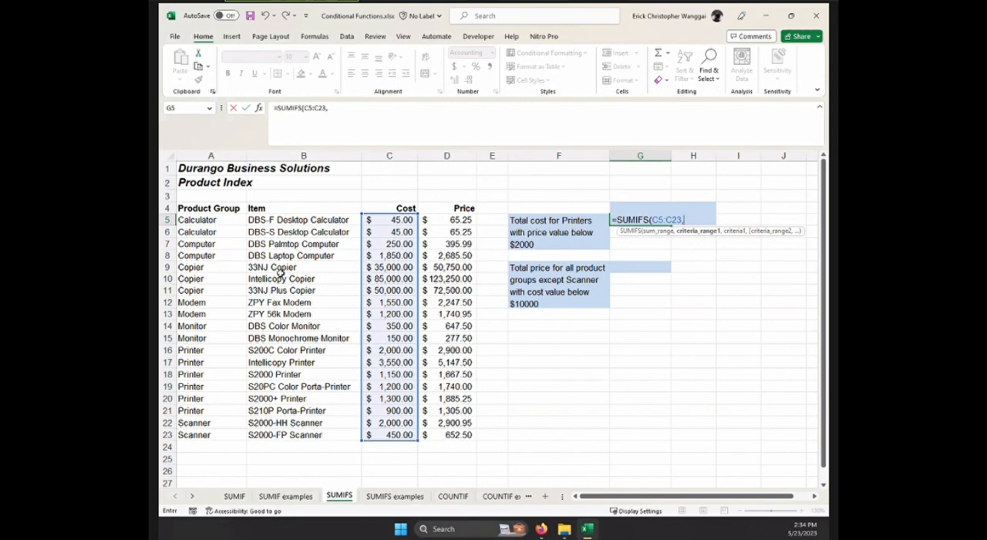
Complete the G5 formula with criteria range A5:A23 and criterion "Printer", and compare it with G5 on the SUMIFS examples sheet.
click(214, 220)
drag(214, 220, 212, 441)
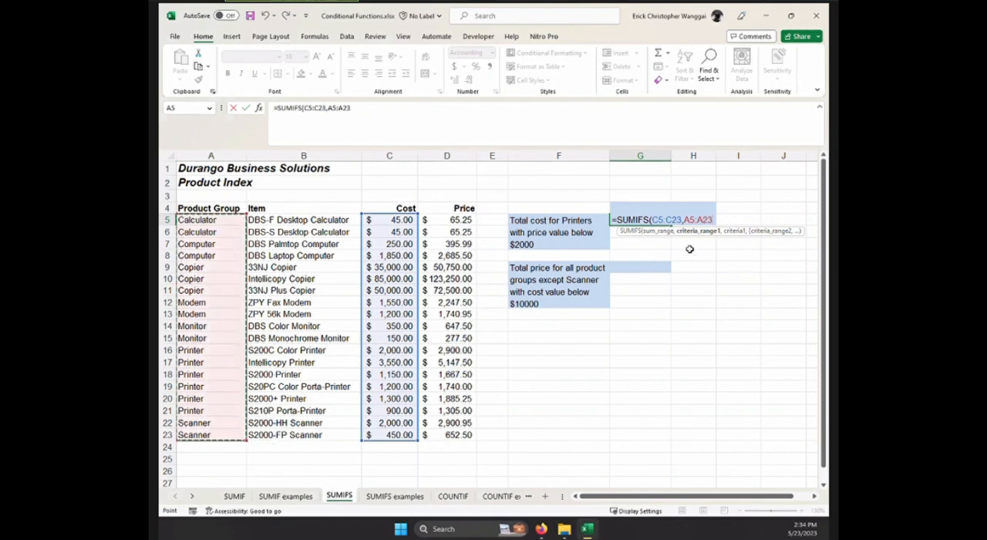
text(,"Printer)
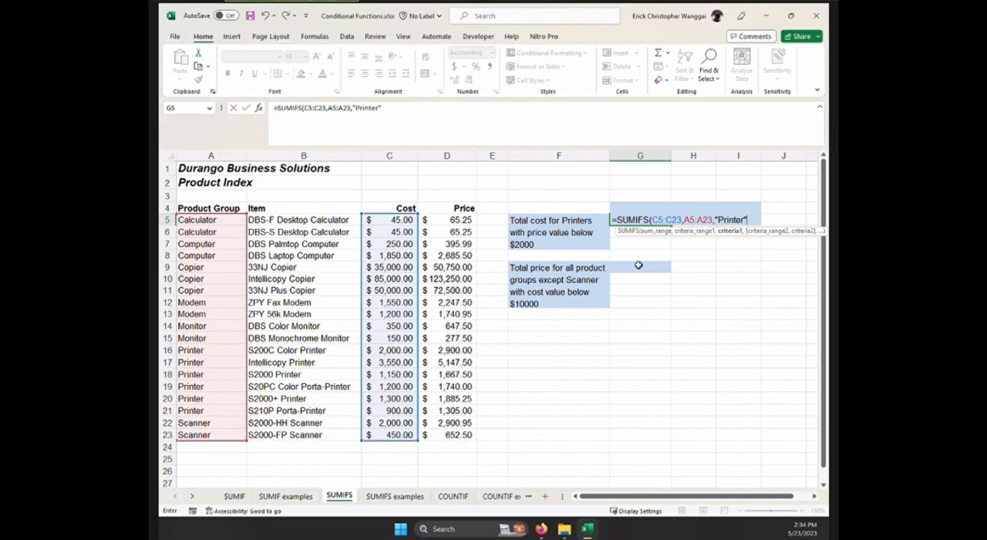
key(ctrl+Return)
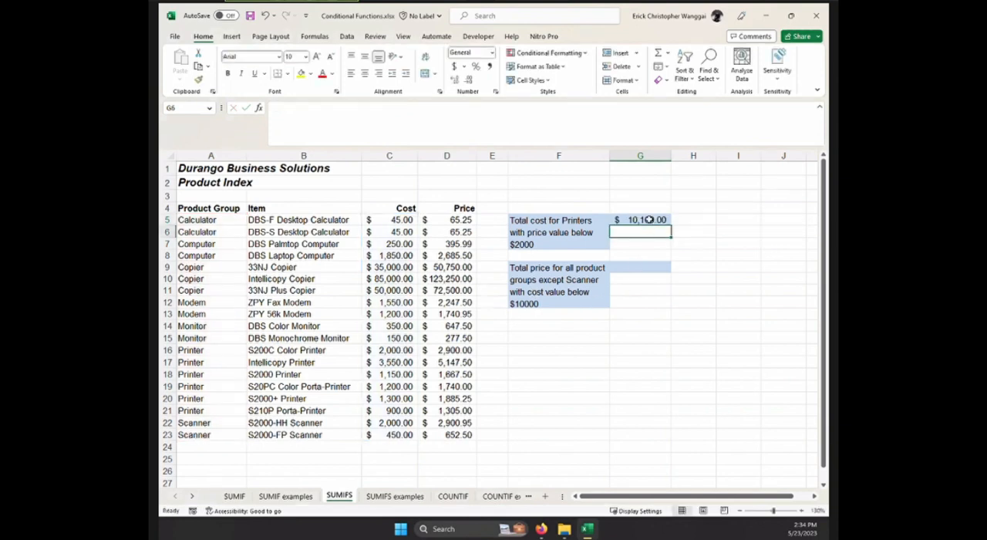
click(389, 500)
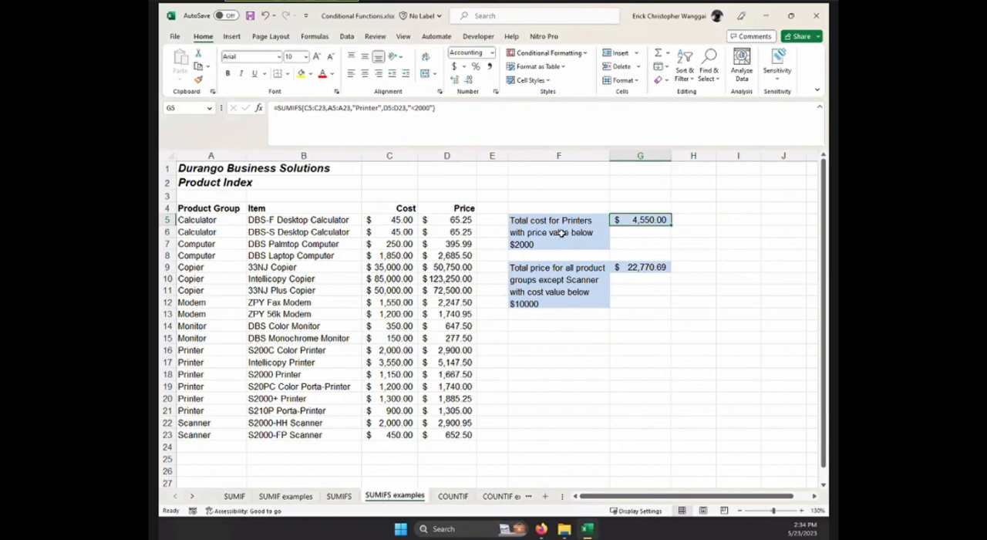
click(346, 499)
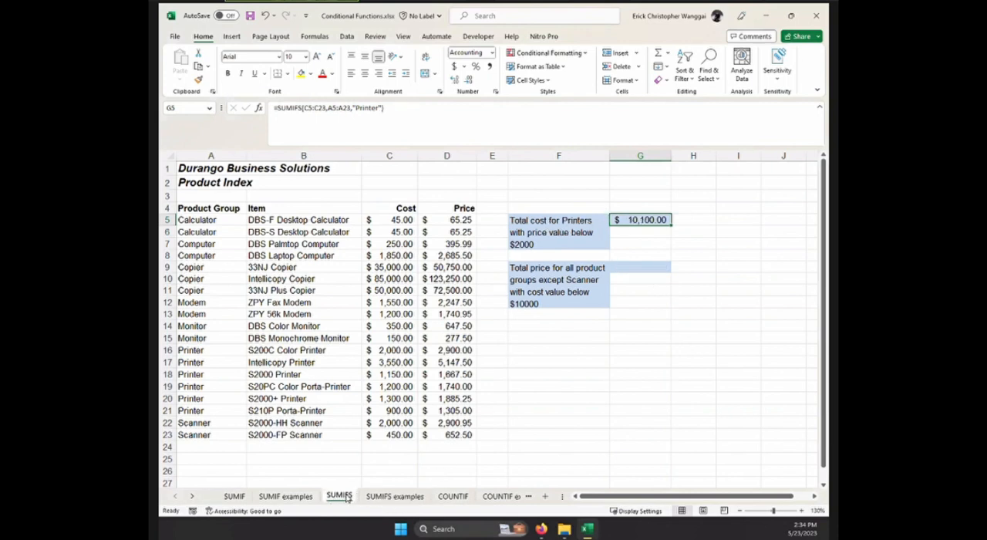
Extend the G5 SUMIFS formula with the price values D5:D23 as second criteria range and "<2000" as its criterion.
double_click(632, 221)
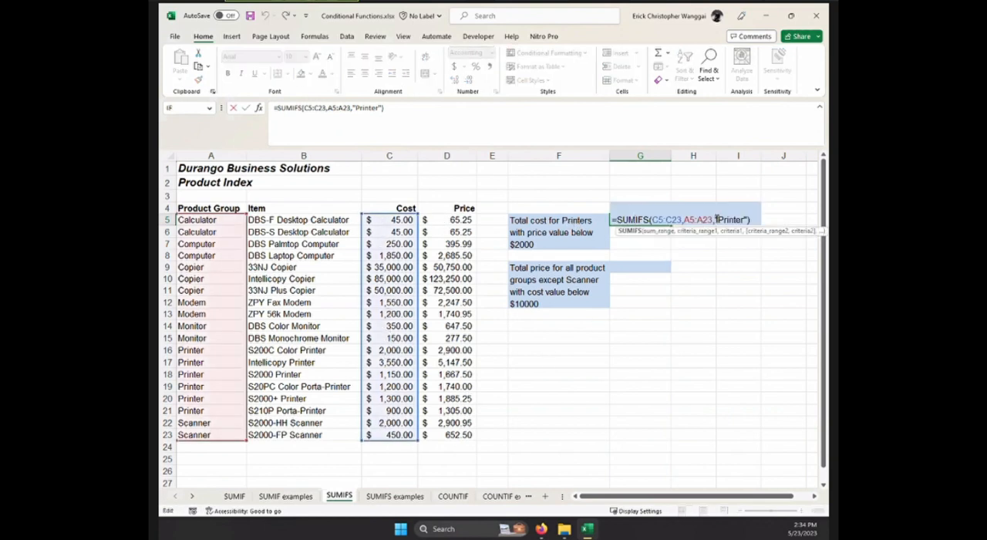
click(685, 220)
click(745, 251)
click(647, 221)
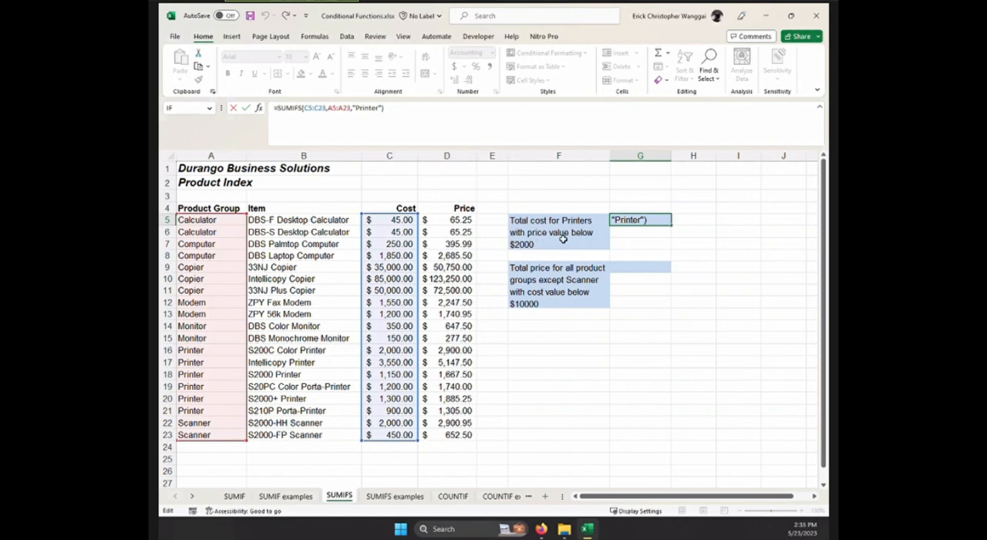
key(BackSpace)
text(,)
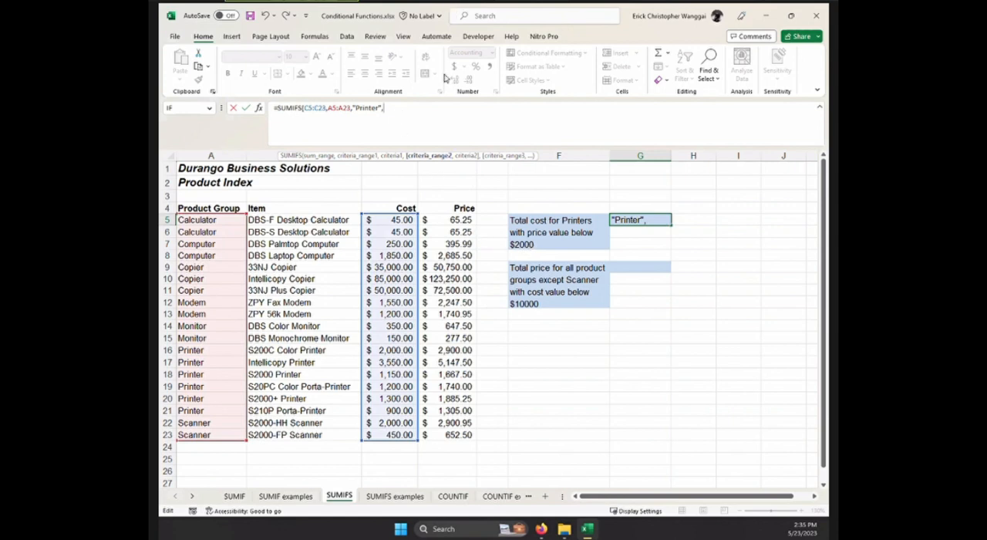
drag(458, 219, 465, 434)
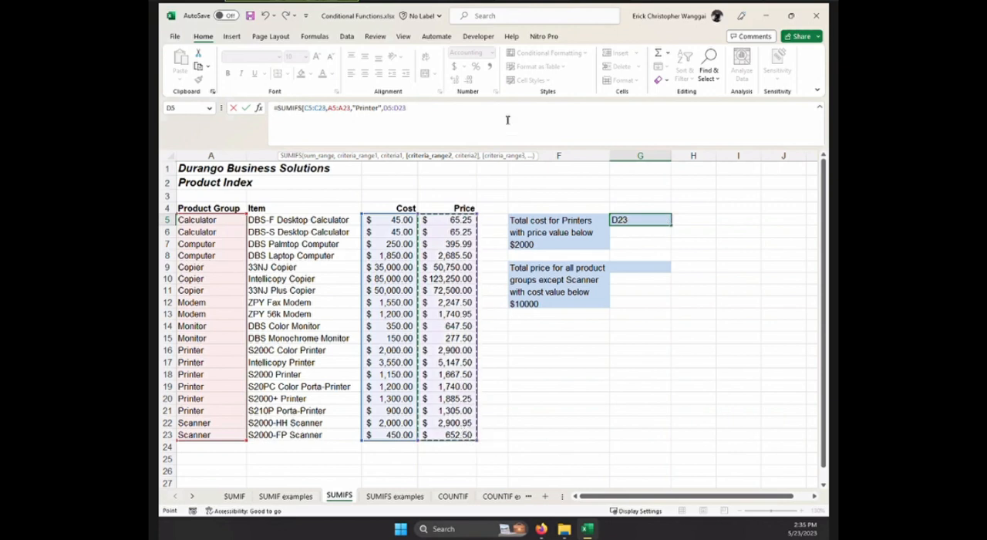
text(,"<)
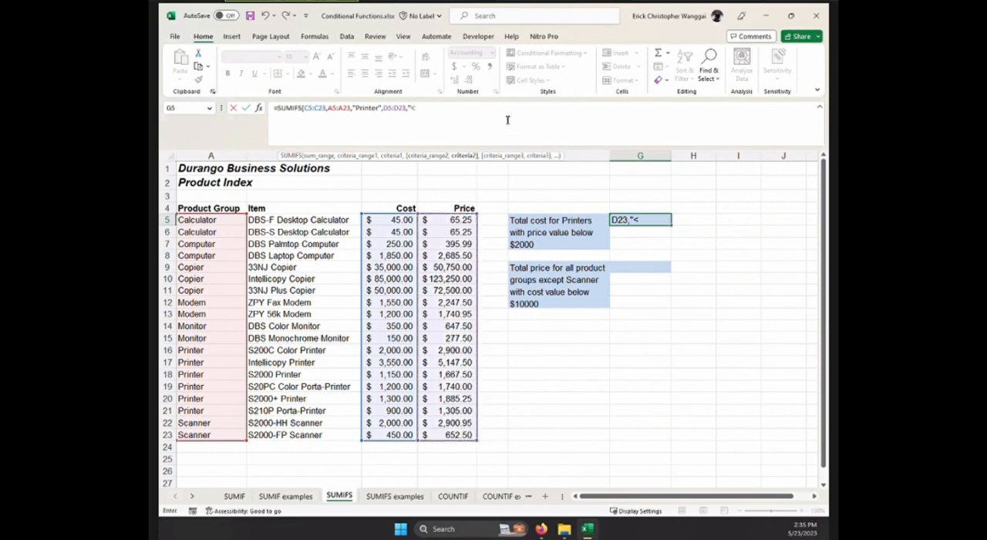
text(2000")
key(Return)
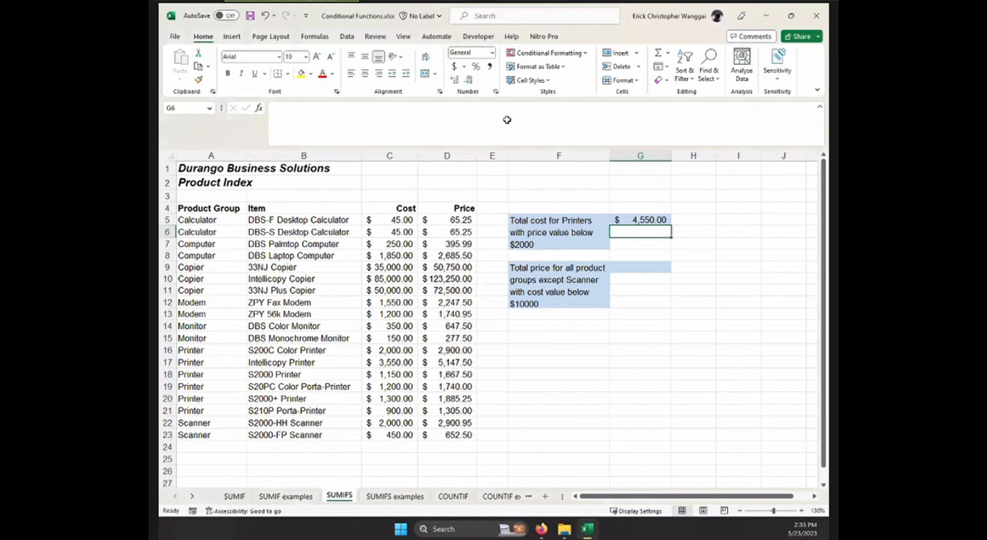
Compare the G5 formula on the SUMIFS sheet with the one in G5 on the SUMIFS examples sheet.
click(647, 221)
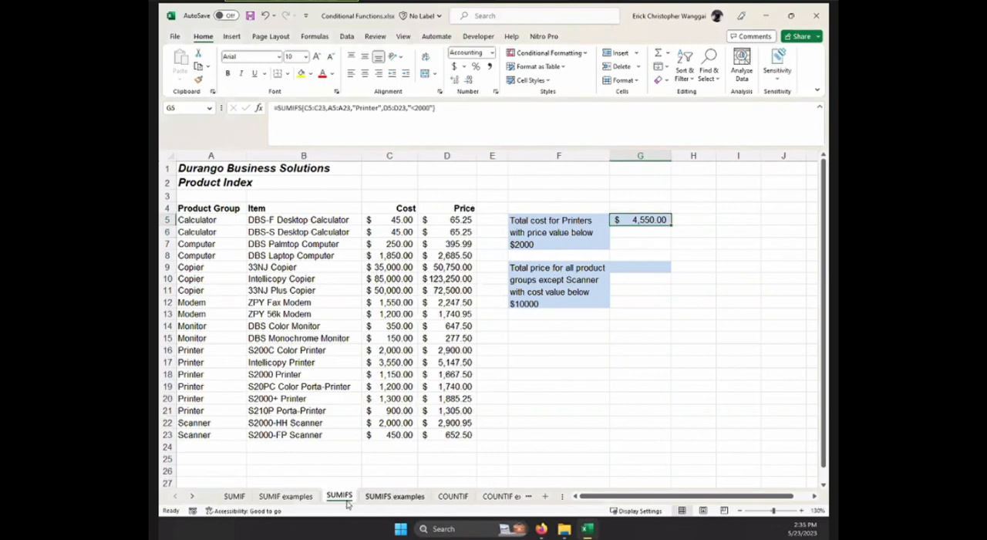
click(390, 497)
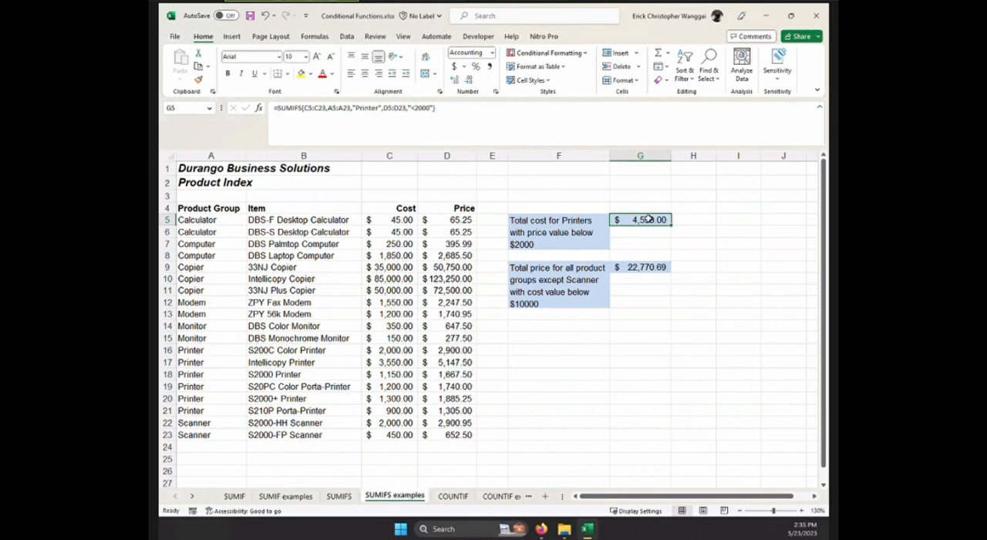
click(339, 496)
click(640, 267)
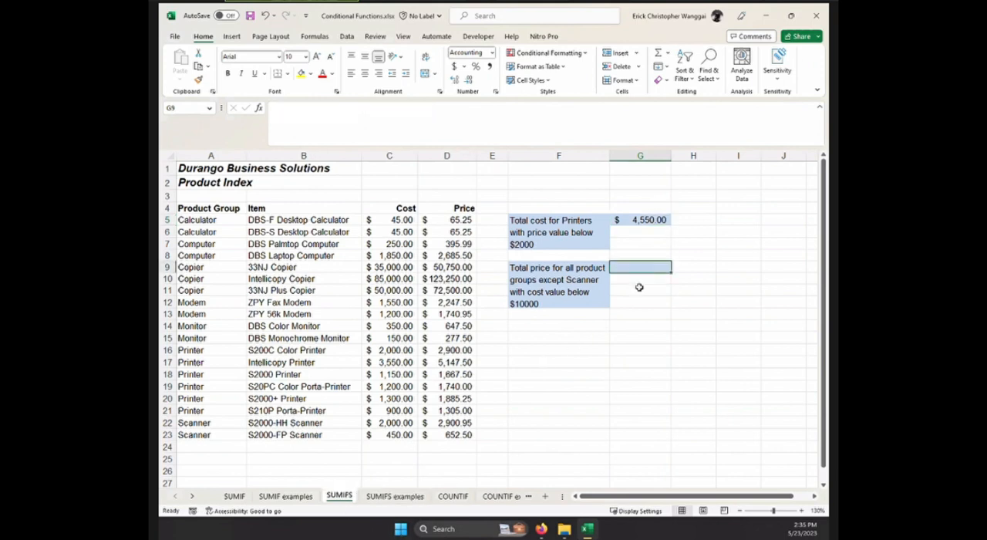
text(=)
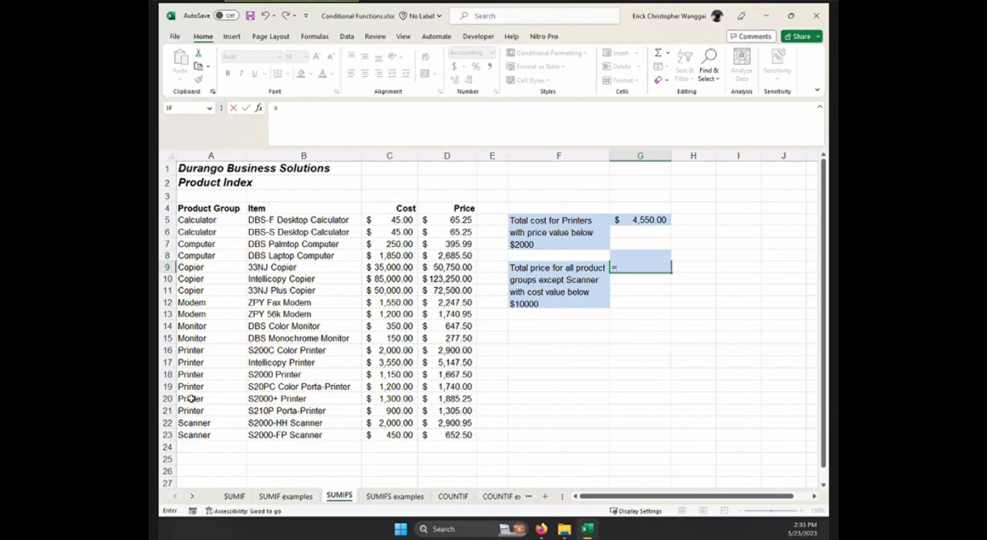
drag(195, 422, 199, 434)
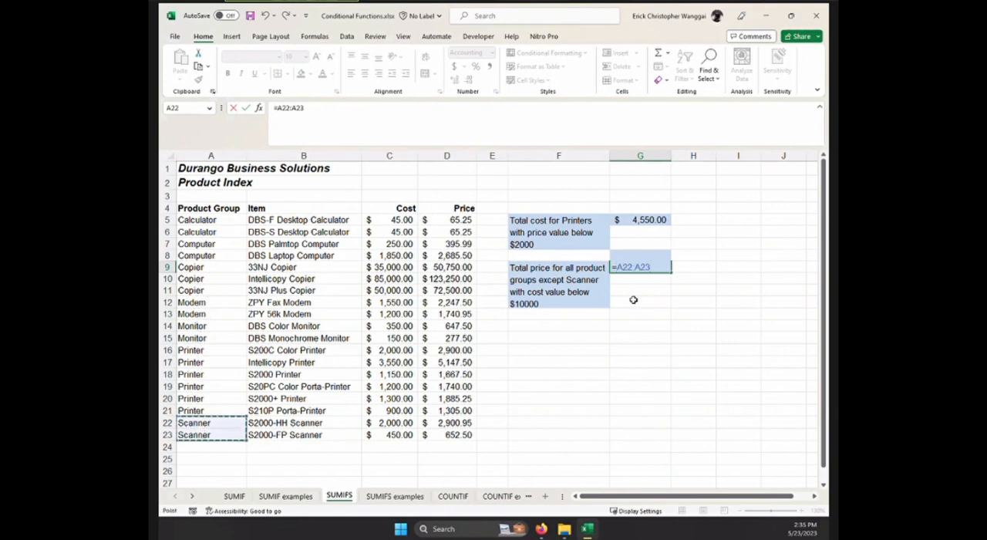
key(Escape)
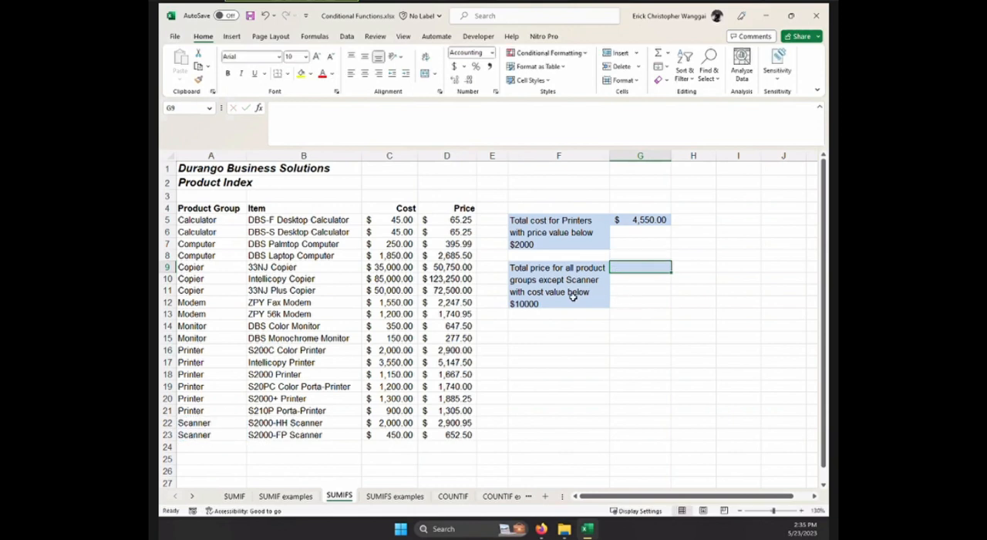
drag(399, 221, 401, 426)
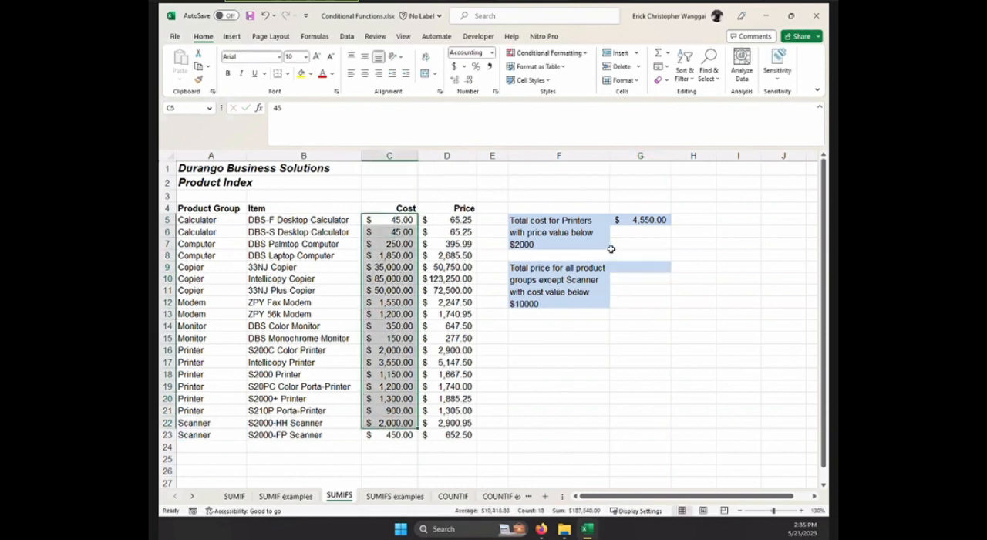
Start a SUMIFS formula in G9 with the price values D5:D23 as the sum range.
click(652, 267)
text(=)
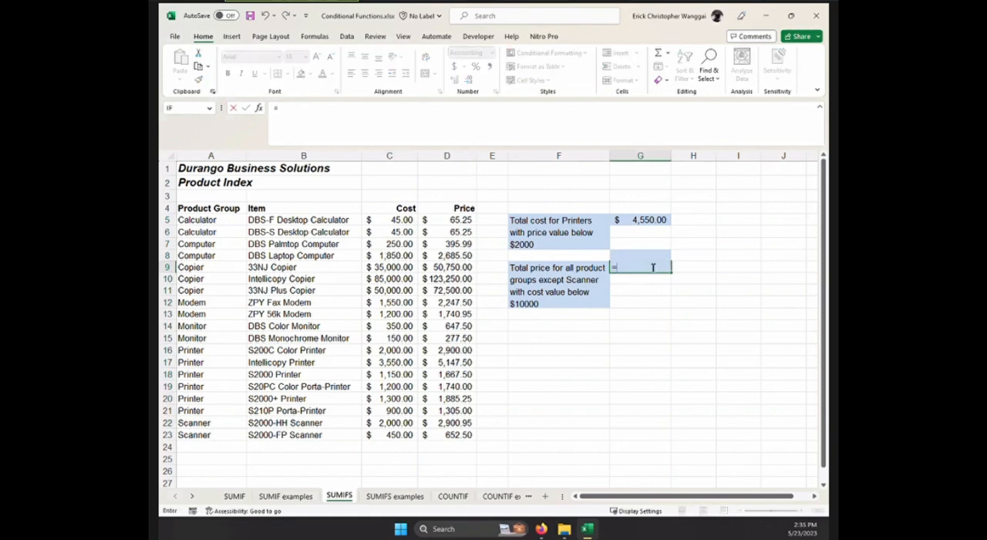
text(sumifs)
key(Tab)
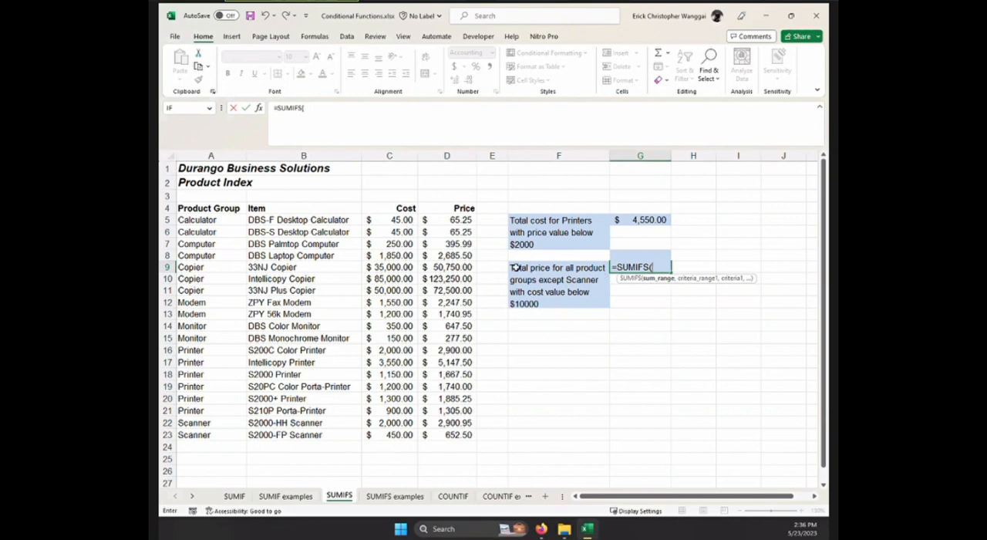
click(467, 221)
drag(467, 308, 455, 433)
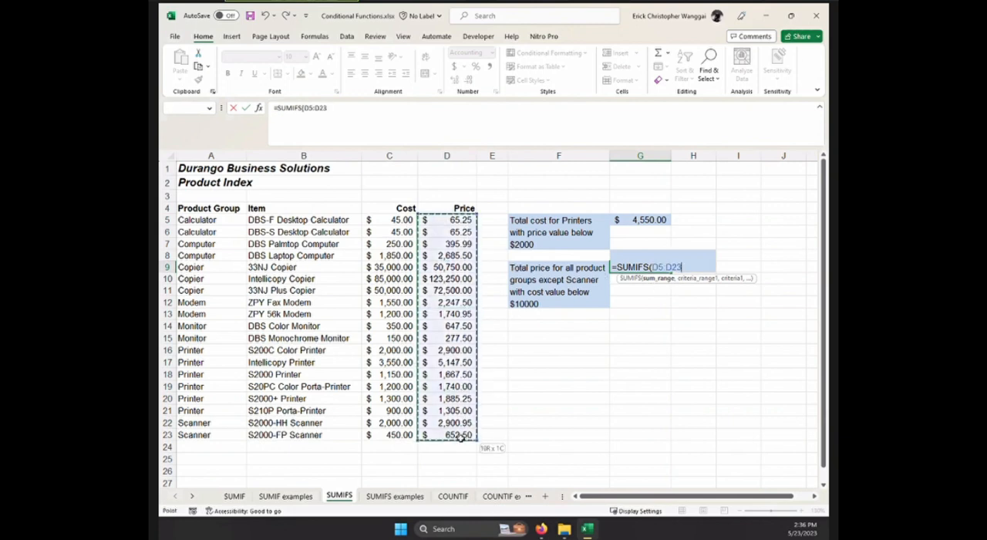
text(,)
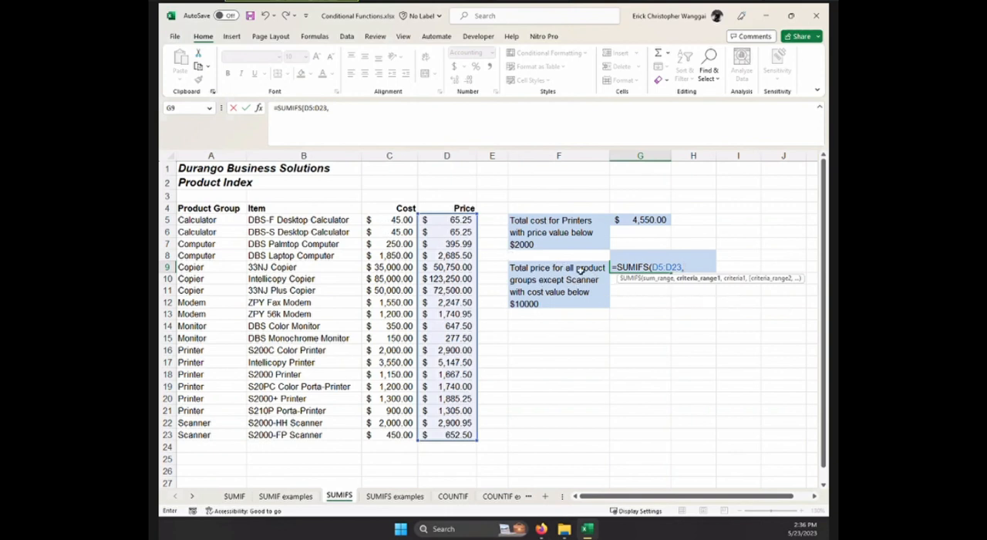
Add the product groups A5:A23 as first criteria range in the G9 formula with the criterion "<>Scanner".
drag(205, 222, 196, 434)
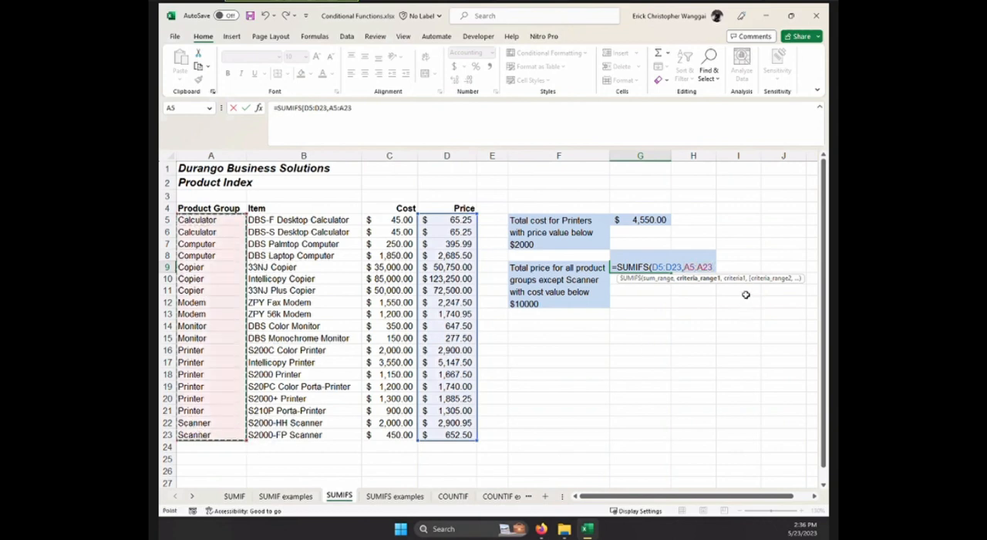
text(,"<>Sca)
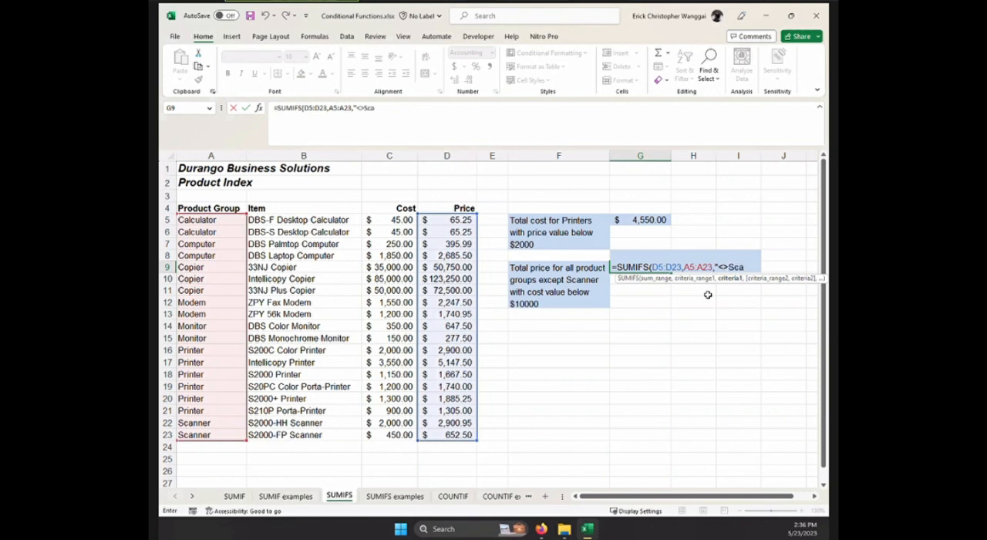
text(nner)
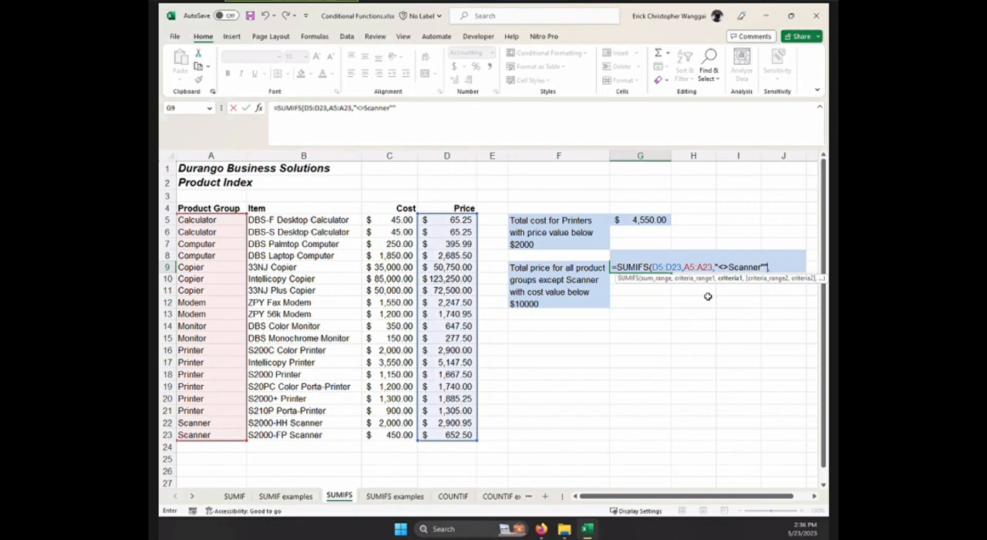
text(",)
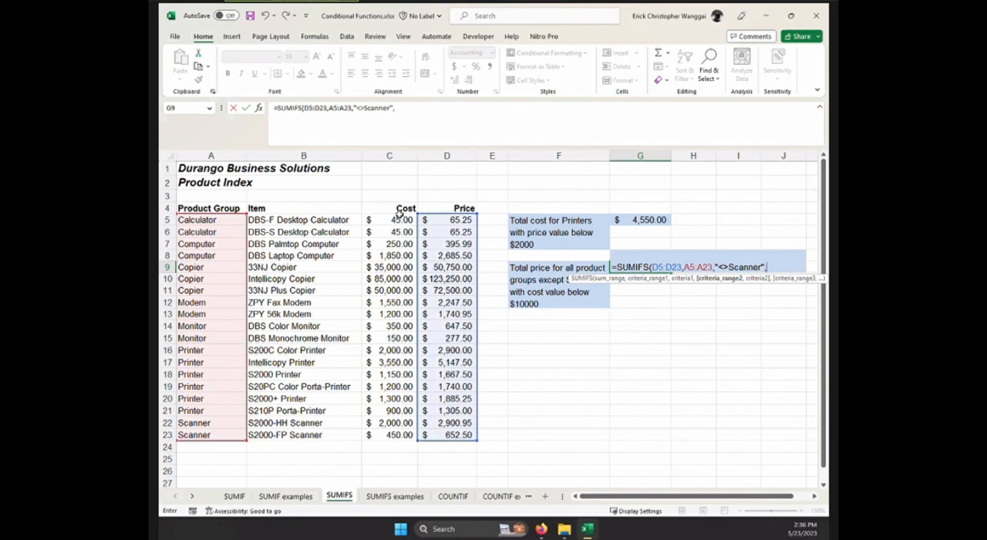
Complete the G9 formula with the cost values C5:C23 as second criteria range and ">10000" as its criterion.
drag(397, 219, 401, 434)
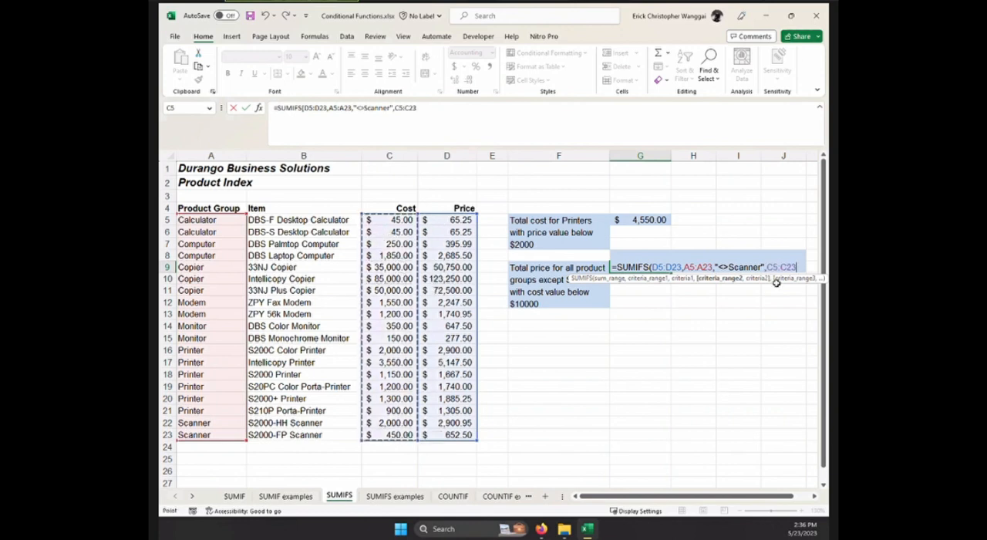
text(,)
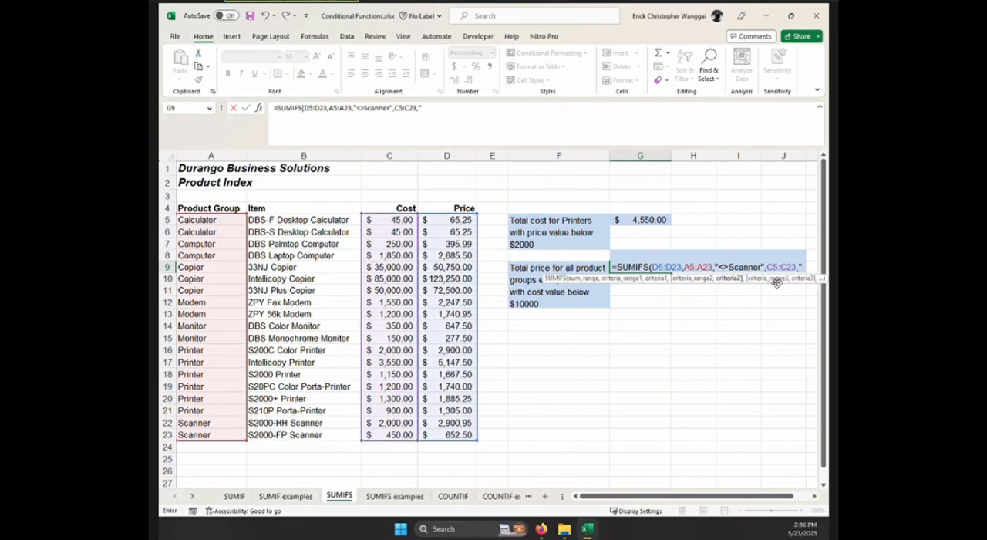
text(">10000)
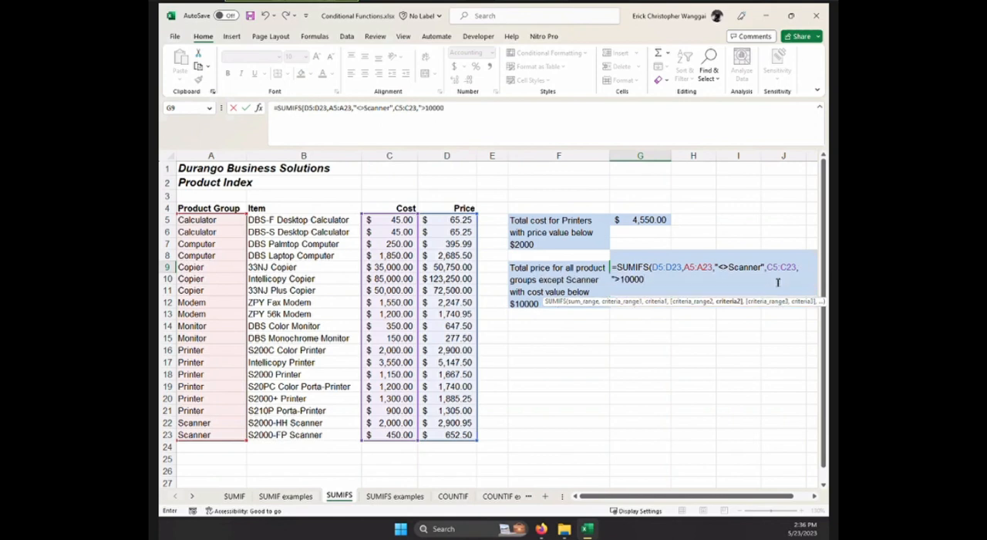
text(")
key(Return)
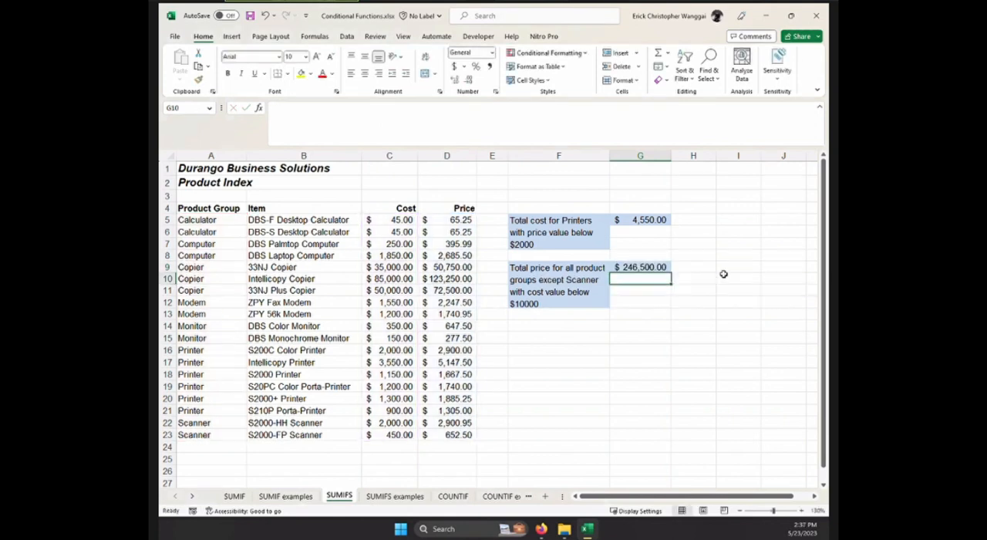
Compare the G9 formula on the SUMIFS sheet with the one in G9 on the SUMIFS examples sheet.
key(Up)
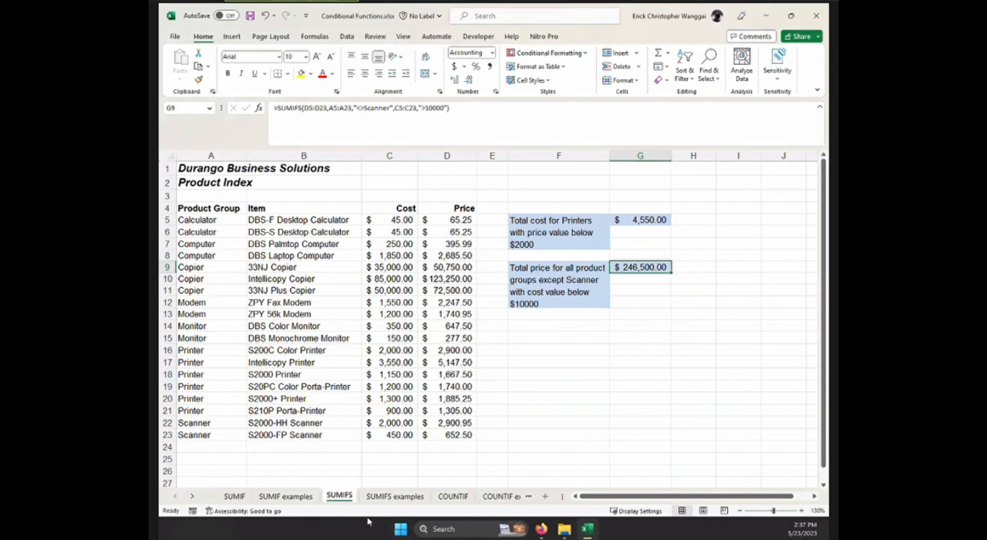
click(393, 496)
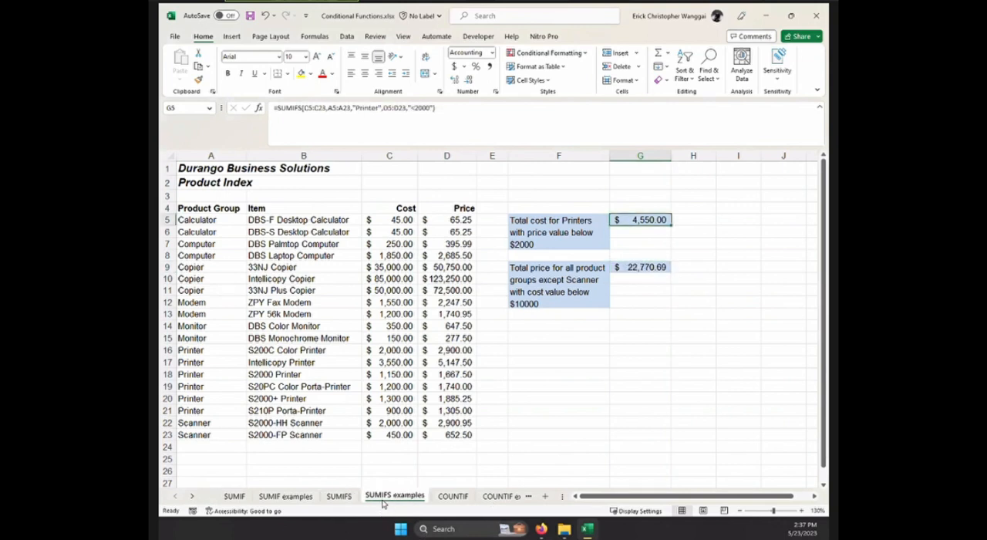
click(343, 496)
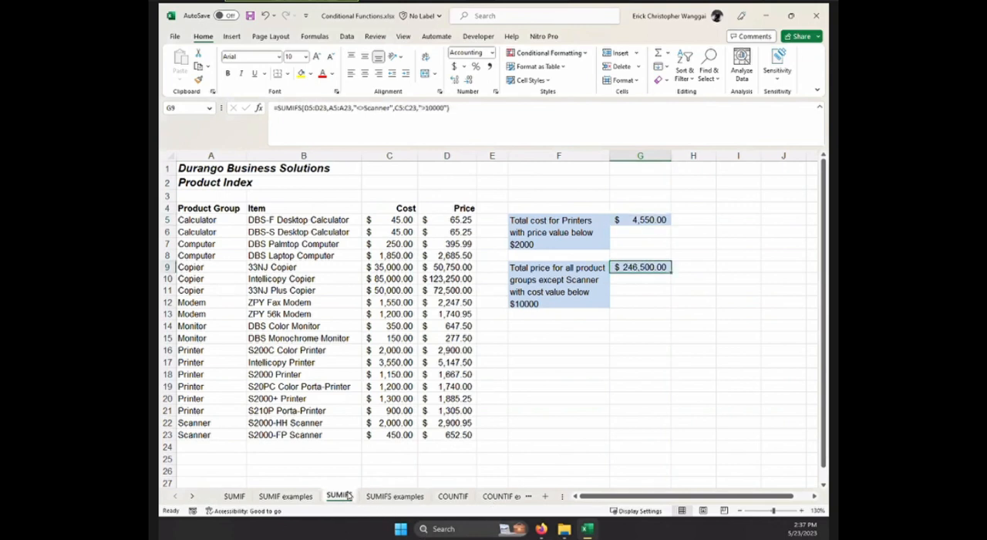
click(395, 497)
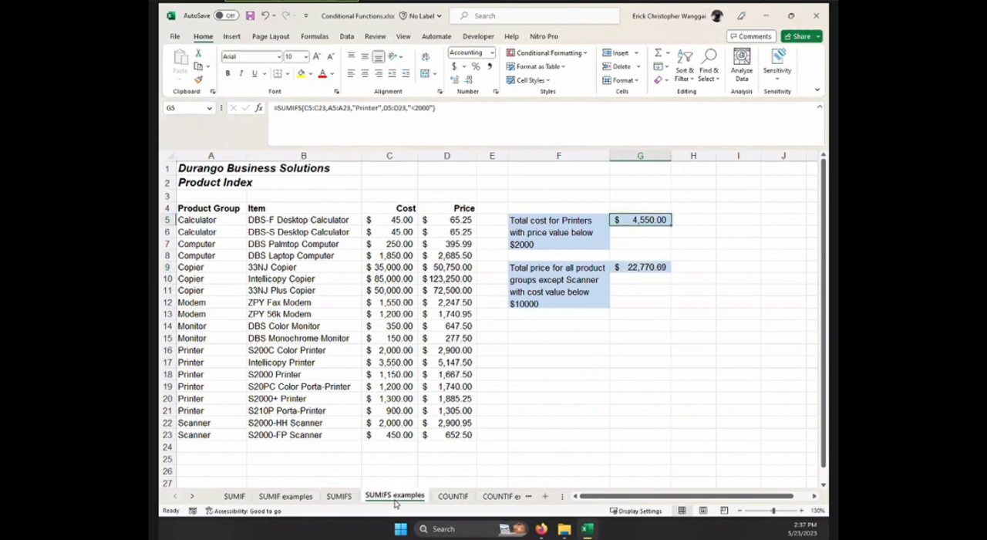
click(647, 267)
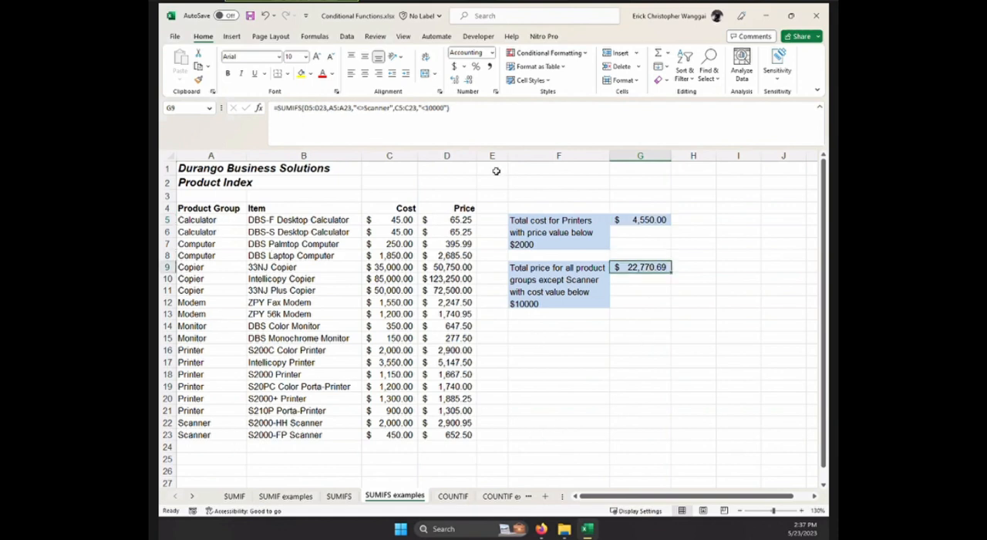
click(339, 496)
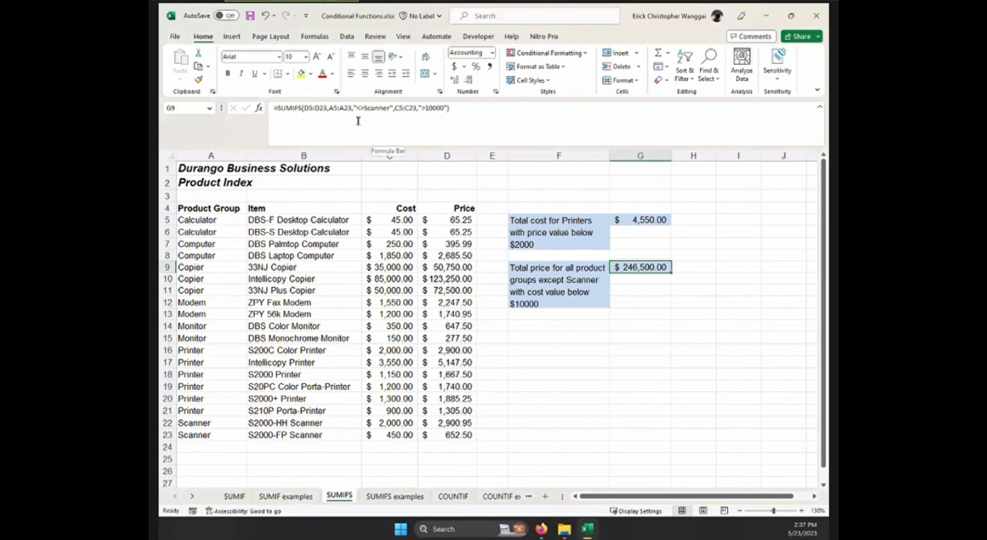
click(332, 108)
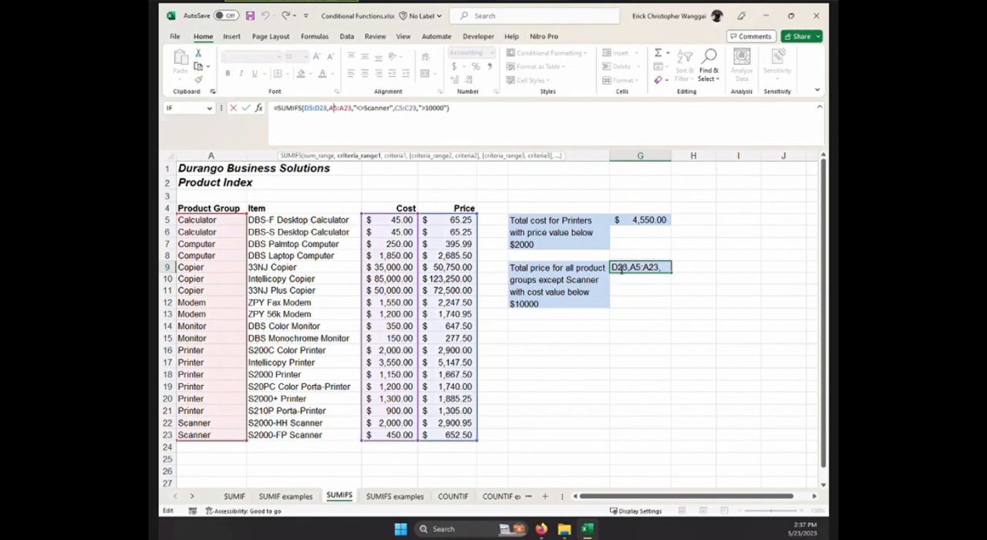
click(637, 289)
Replace the G9 formula with a new SUMIFS formula using the price values D5:D23 as the sum range.
click(642, 269)
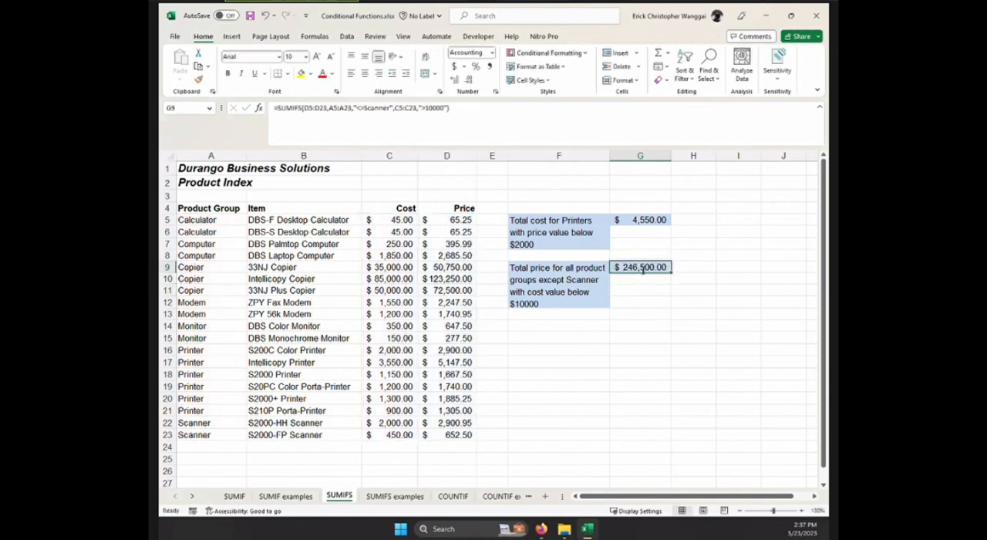
text(=sumifs()
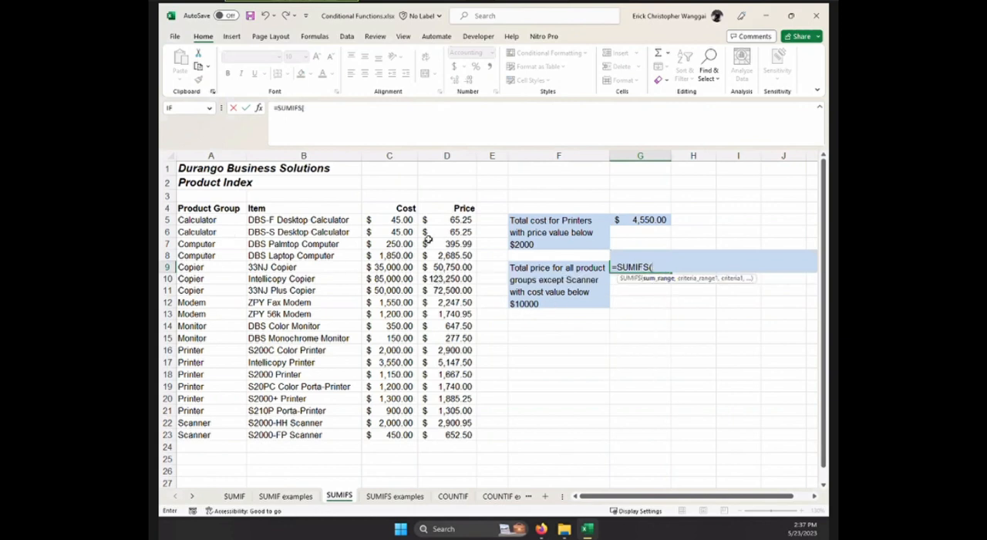
drag(455, 220, 452, 434)
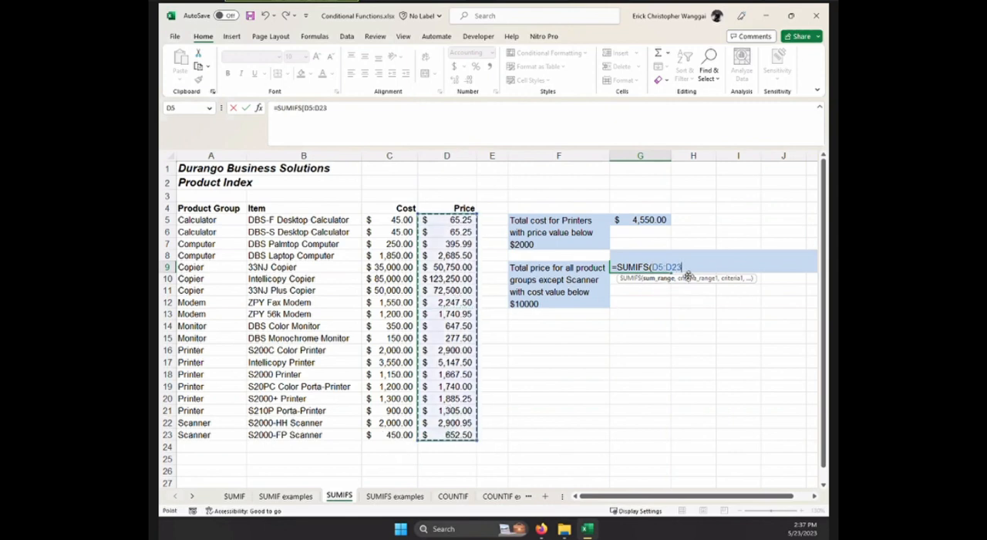
text(,)
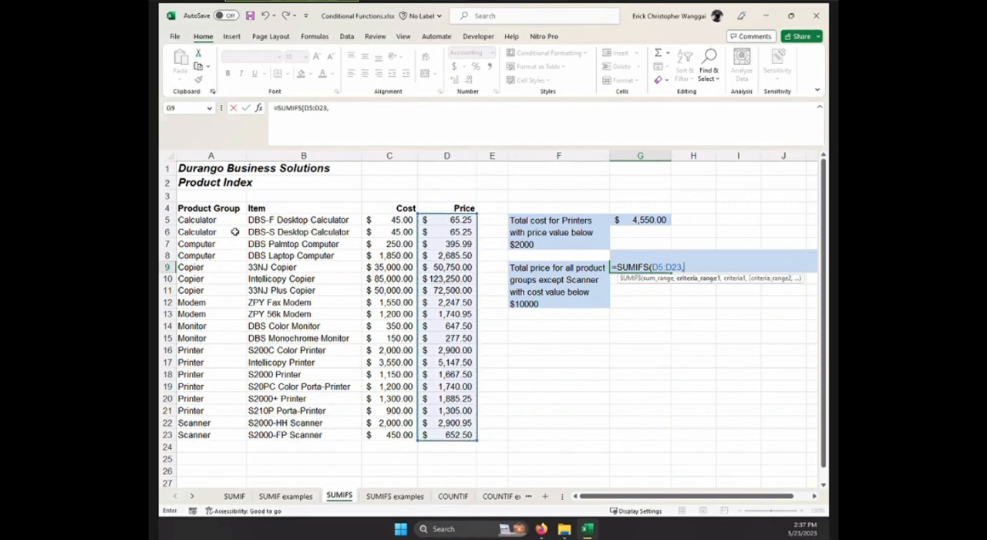
Add the product groups A5:A23 as first criteria range in G9 with the criterion "<>Scanner".
drag(227, 222, 222, 436)
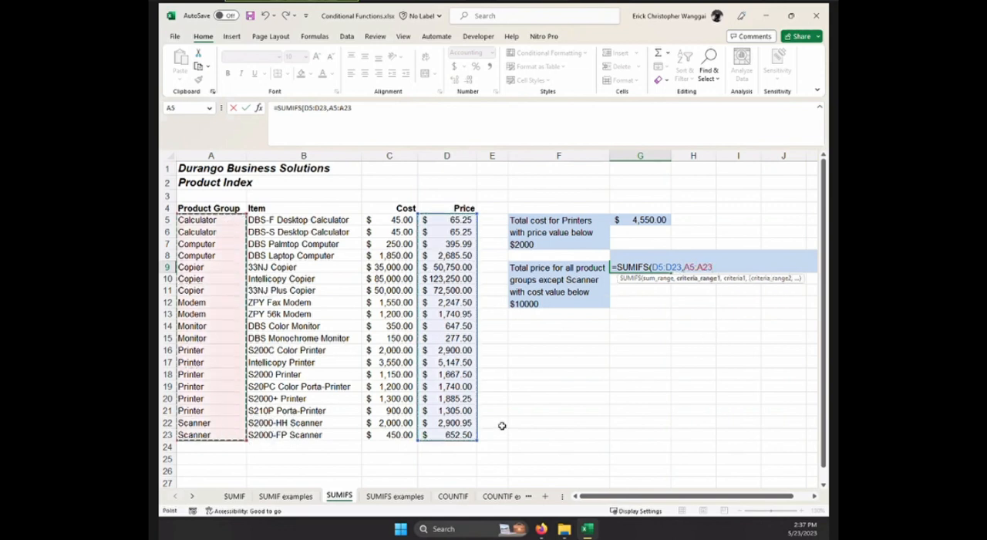
text(,"<>Scanner)
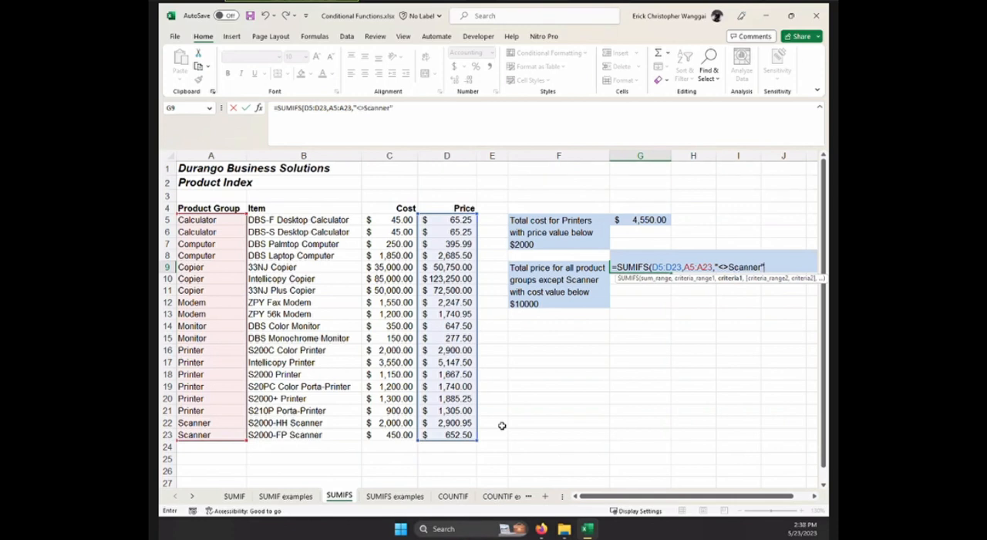
text(,)
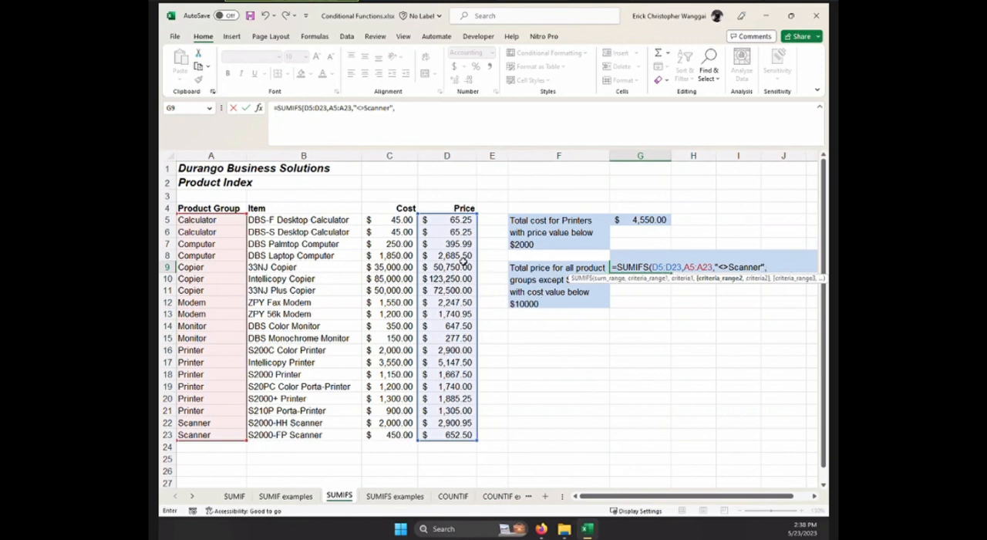
Finish the G9 formula with the cost values C5:C23 as second criteria range and "<10000" as its criterion.
drag(411, 222, 405, 434)
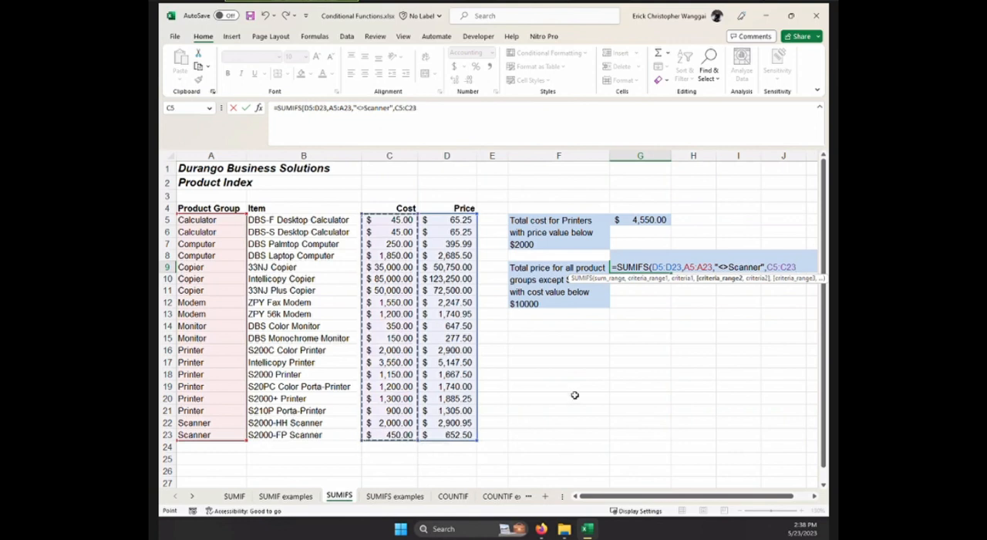
text(,"<)
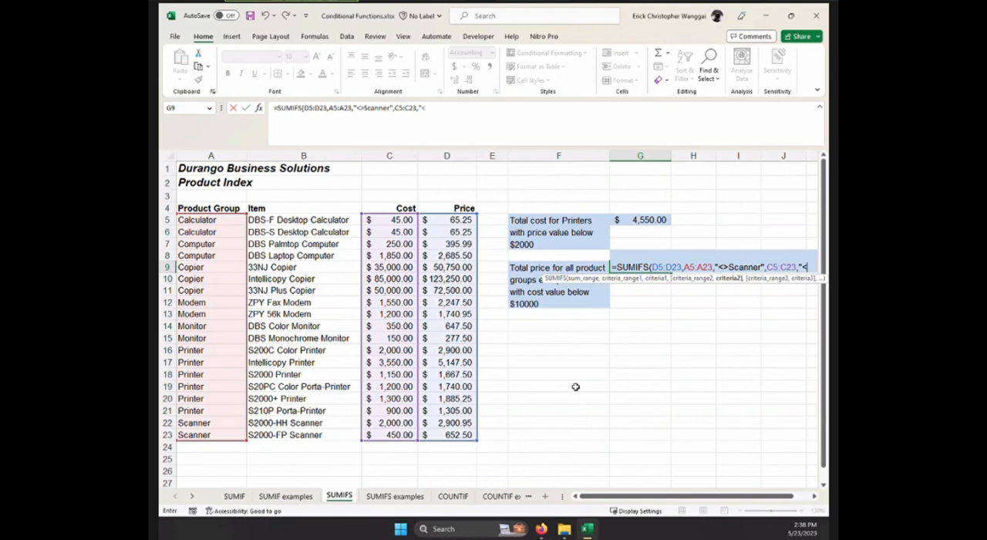
text(10000)
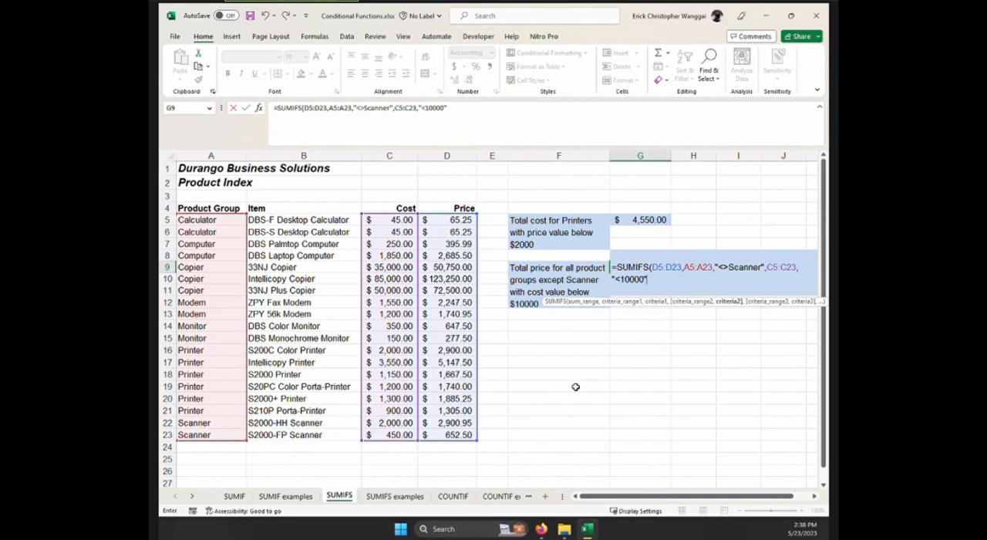
text(")
key(Return)
Check the G9 result on the SUMIFS sheet against the same cell on the SUMIFS examples sheet.
click(639, 267)
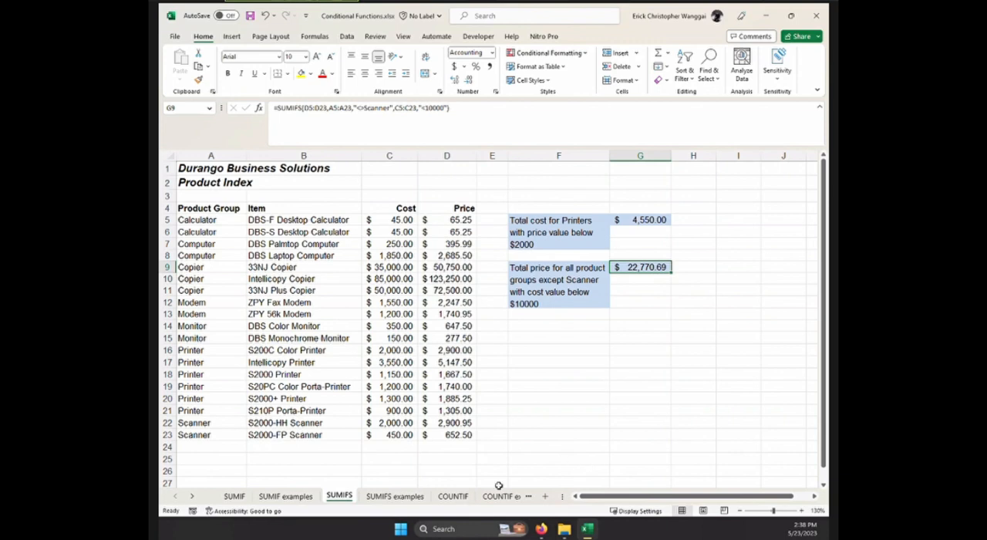
click(398, 498)
click(331, 497)
click(394, 498)
click(339, 497)
Start a COUNTIF formula in G5 on the COUNTIF sheet for the number of items with a price over $40000.
click(455, 497)
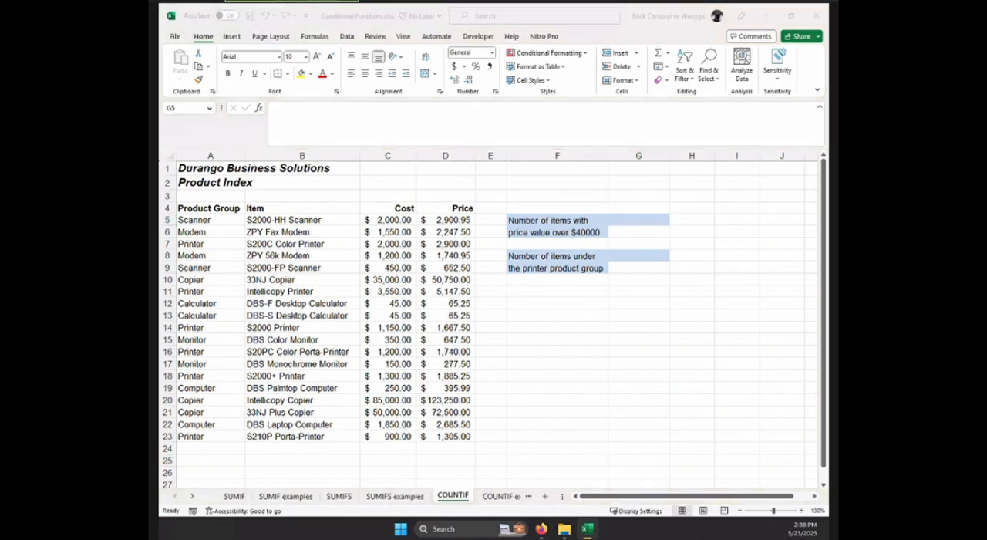
click(642, 221)
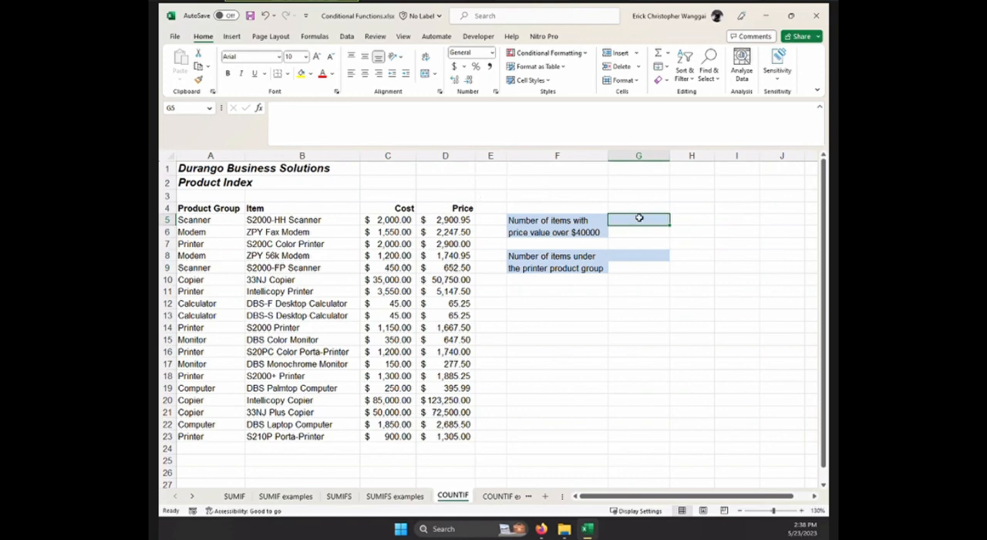
text(=cau)
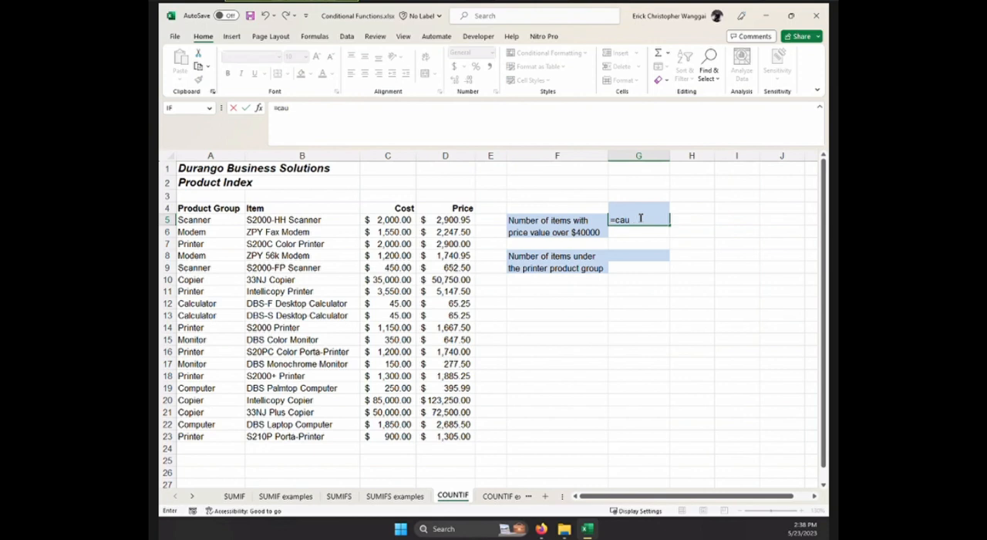
key(BackSpace)
key(BackSpace)
text(o)
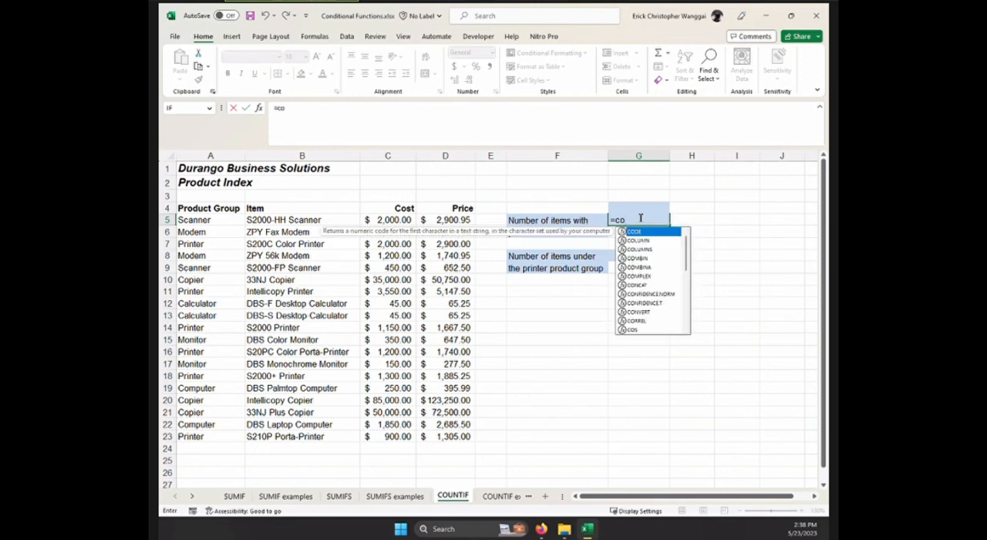
key(BackSpace)
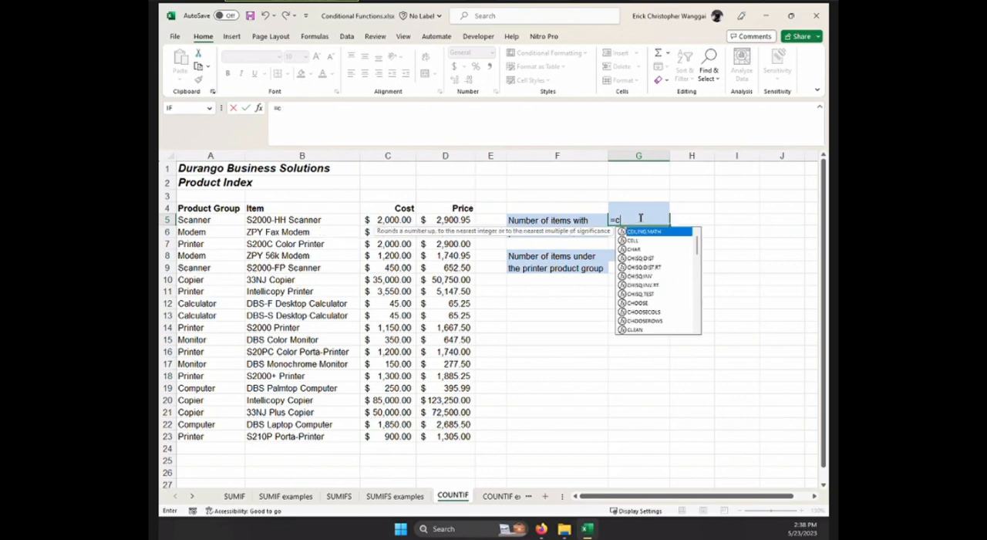
text(un)
key(BackSpace)
key(BackSpace)
text(ou)
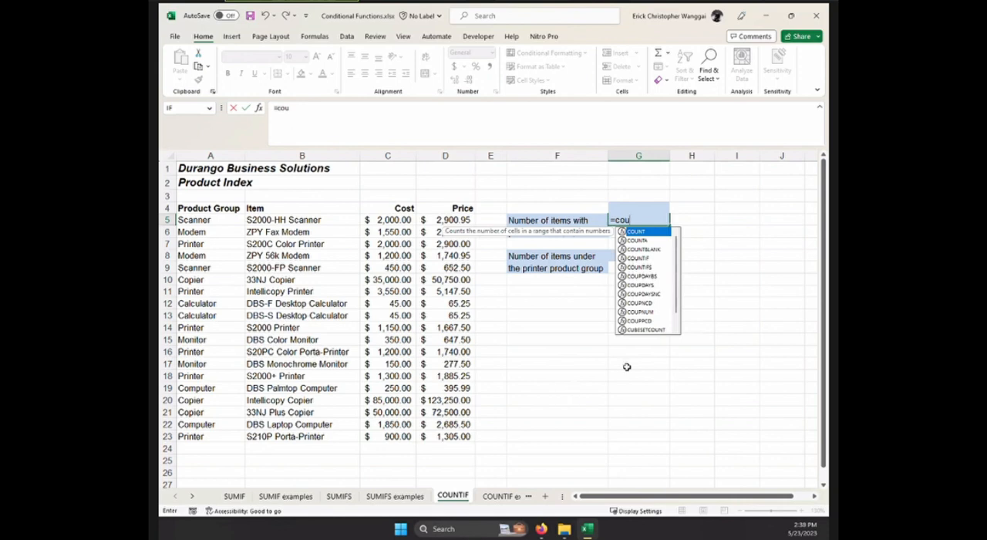
double_click(658, 259)
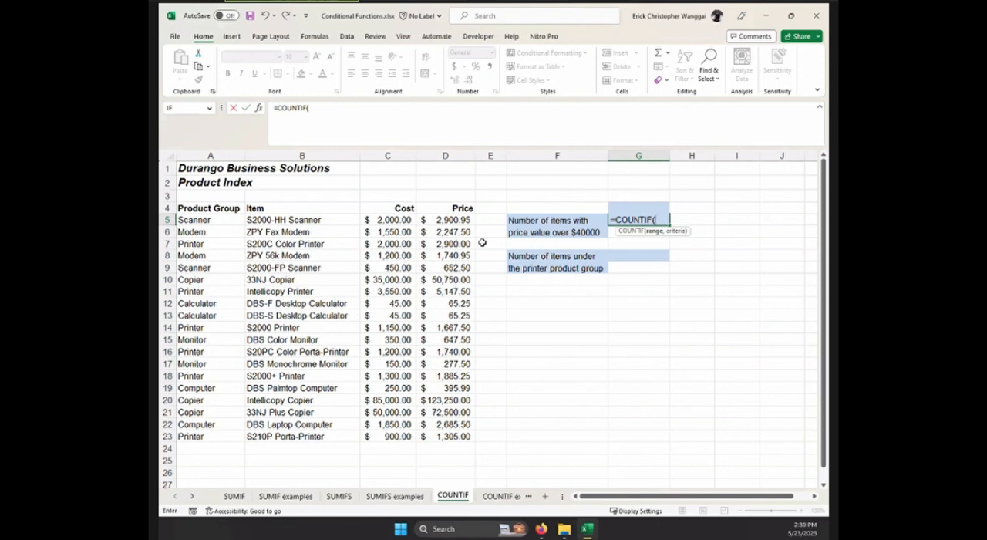
Complete the G5 COUNTIF formula with the price values D5:D23 as range and ">40000" as the criterion.
drag(455, 220, 462, 448)
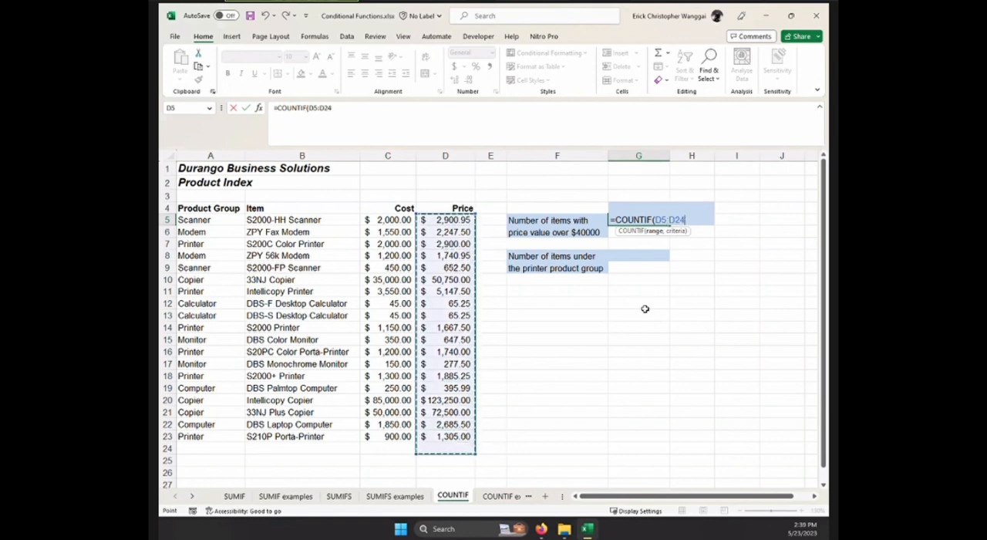
drag(452, 221, 459, 441)
text(,)
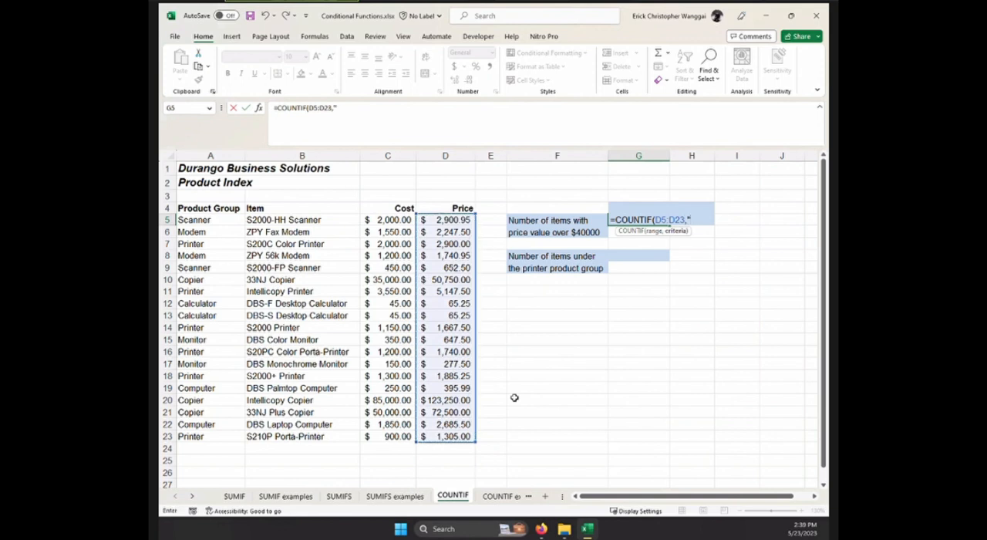
text(">40000)
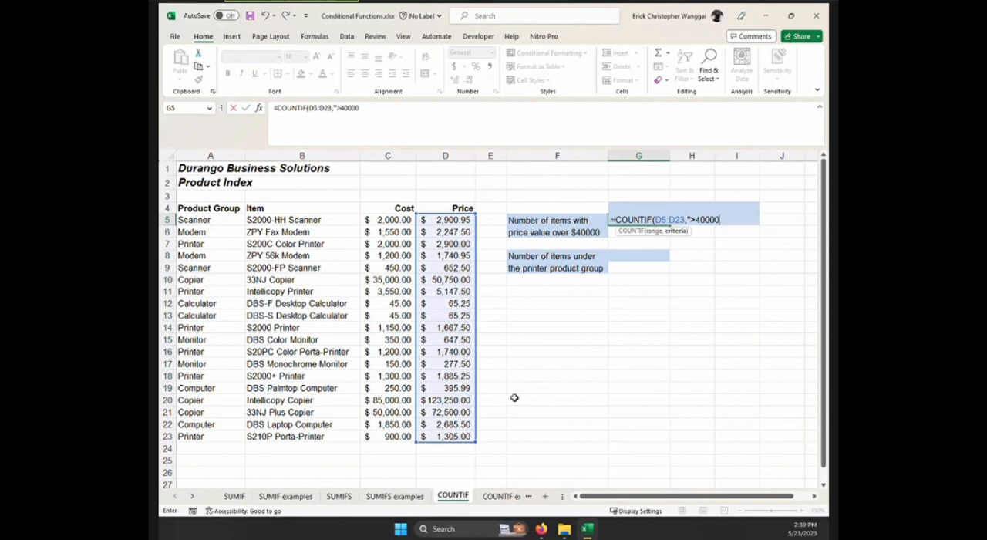
text(")
key(Return)
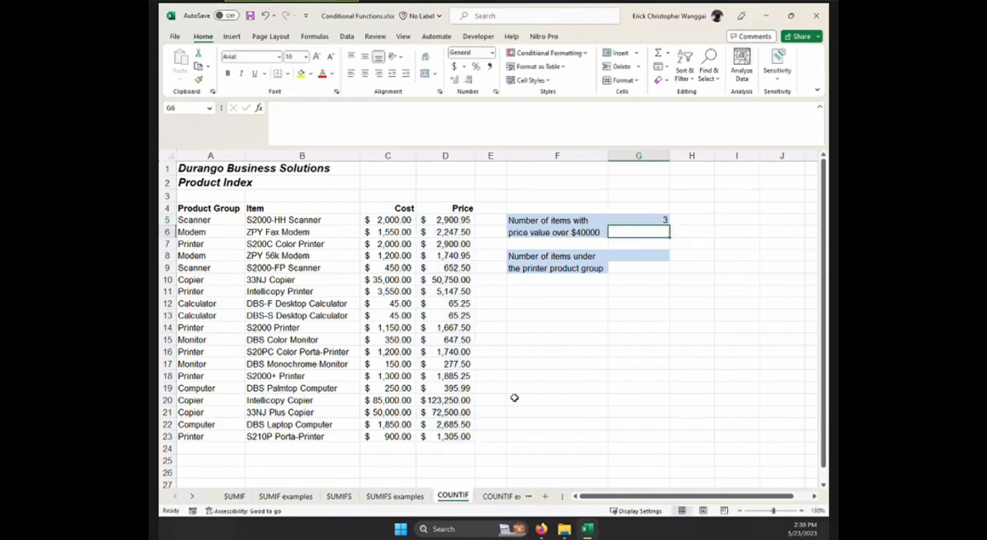
click(636, 219)
Start a COUNTIF formula in G8 for the number of items under the printer product group.
click(637, 256)
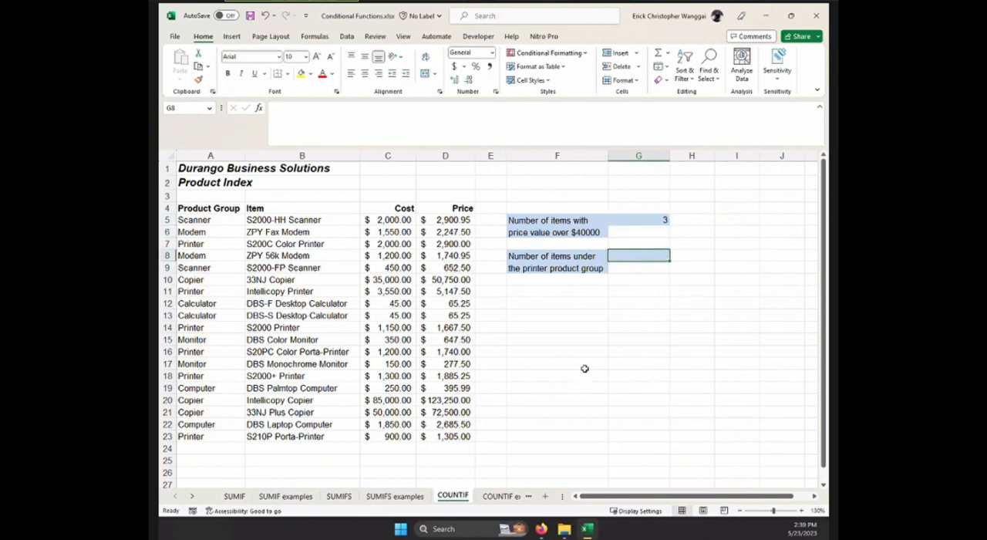
text(=caunt)
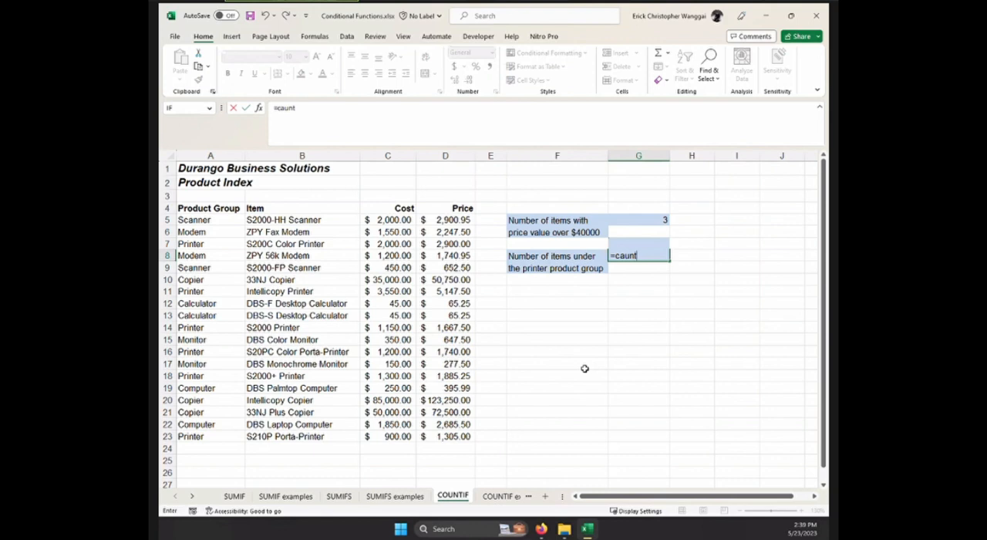
key(BackSpace)
key(BackSpace)
text(oun)
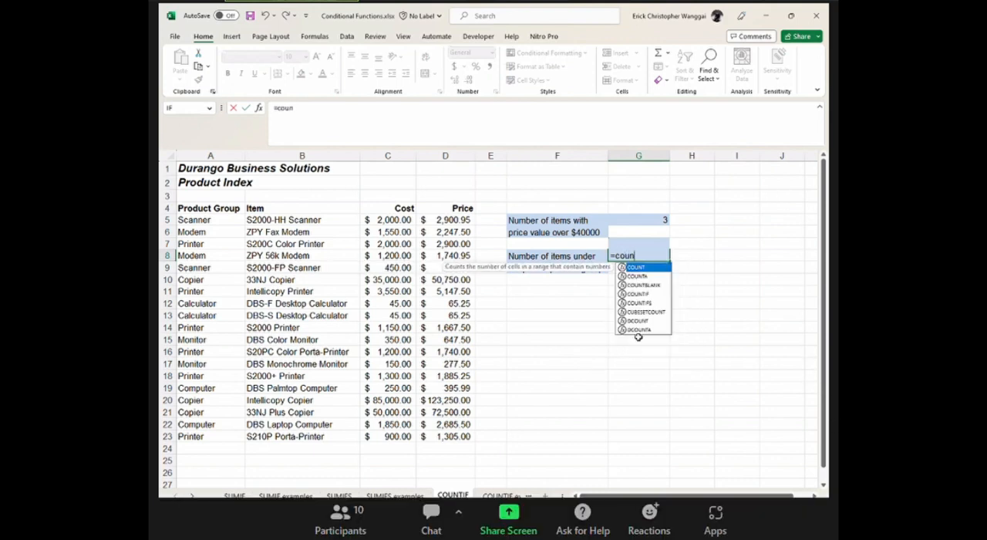
click(649, 298)
double_click(649, 298)
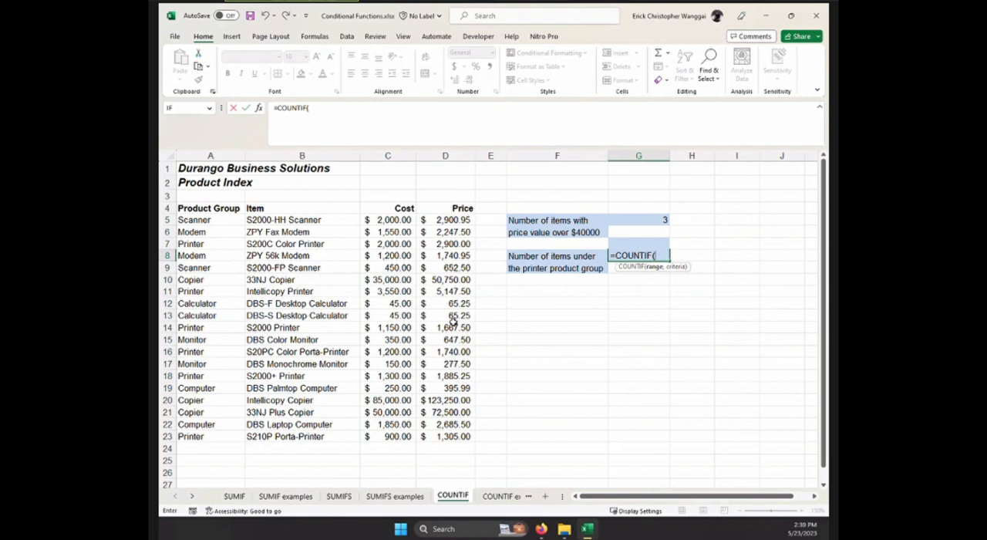
Complete the G8 COUNTIF formula with the product groups A5:A23 as range and "Printer" as the criterion.
drag(218, 222, 214, 436)
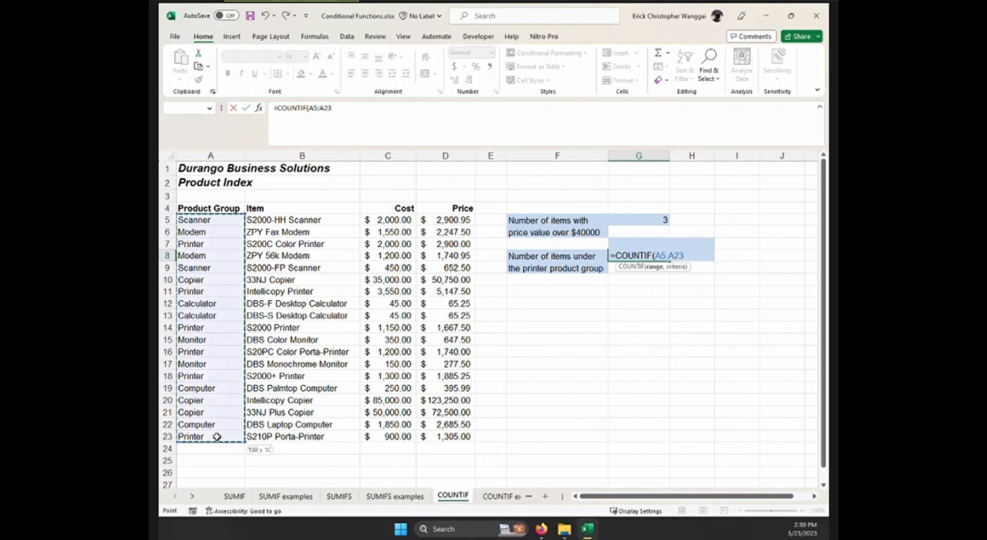
text(,)
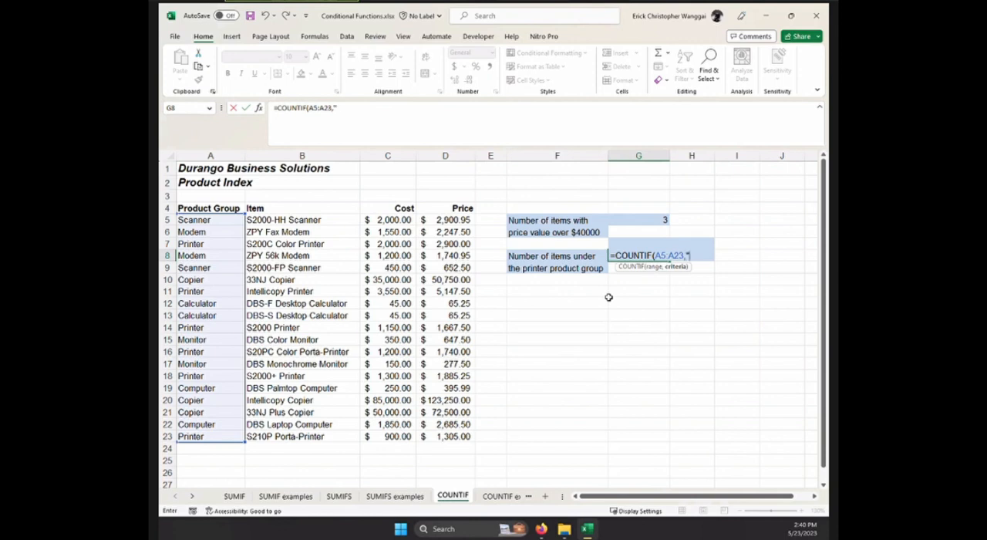
text("Printer)
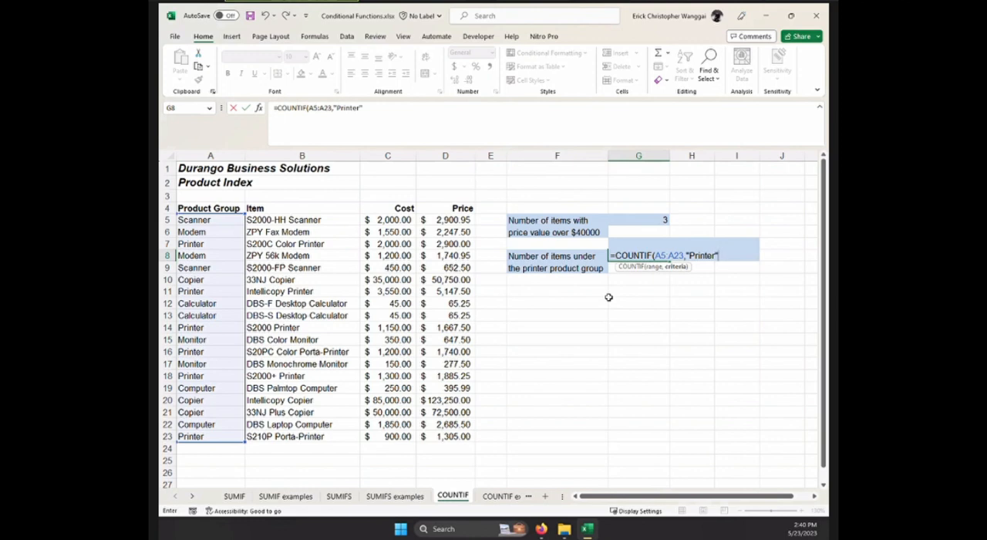
key(Return)
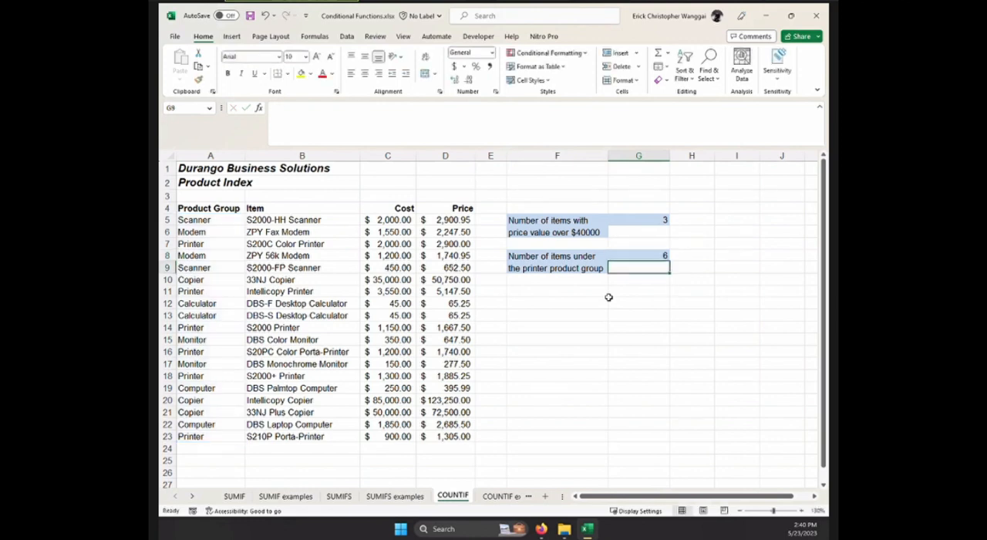
Compare the G8 formula and result with the COUNTIF examples sheet and open the COUNTIFS sheet.
click(647, 257)
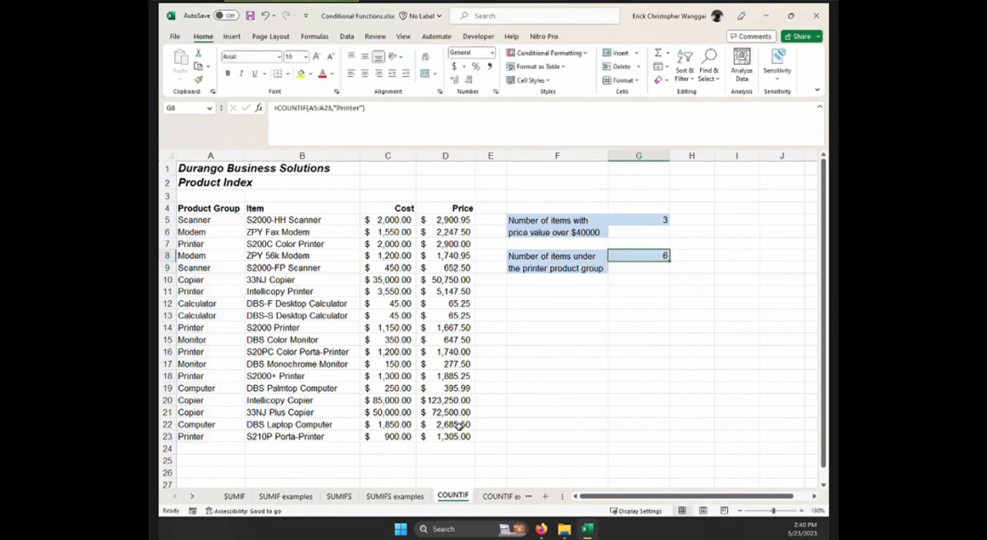
click(507, 496)
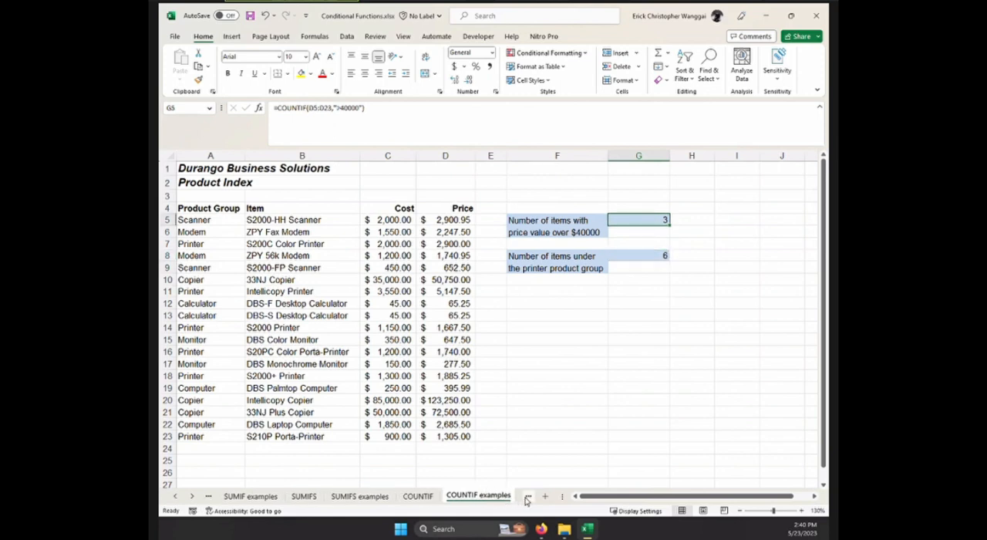
click(525, 498)
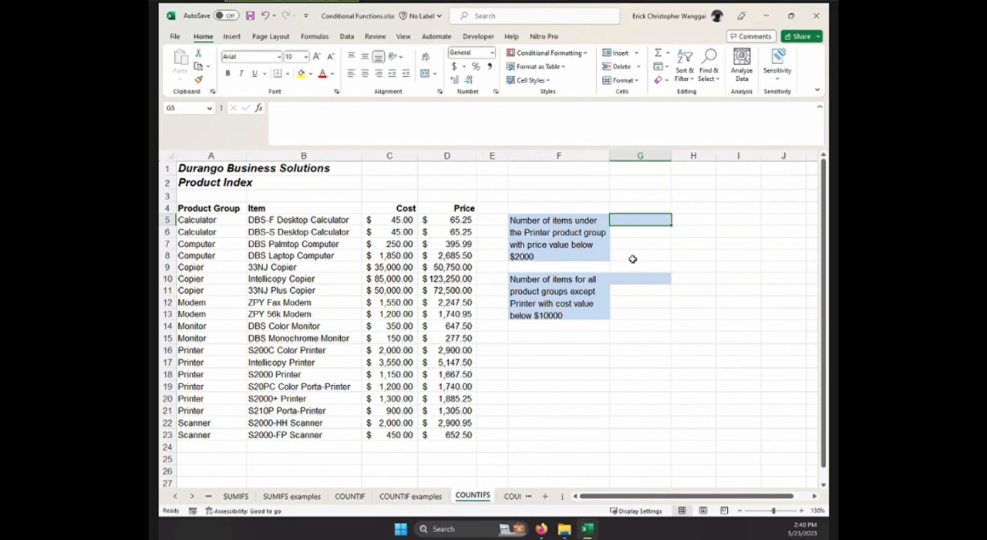
Start a COUNTIFS formula in G5 for the number of Printer group items with a price below $2000.
click(652, 278)
click(649, 219)
text(=)
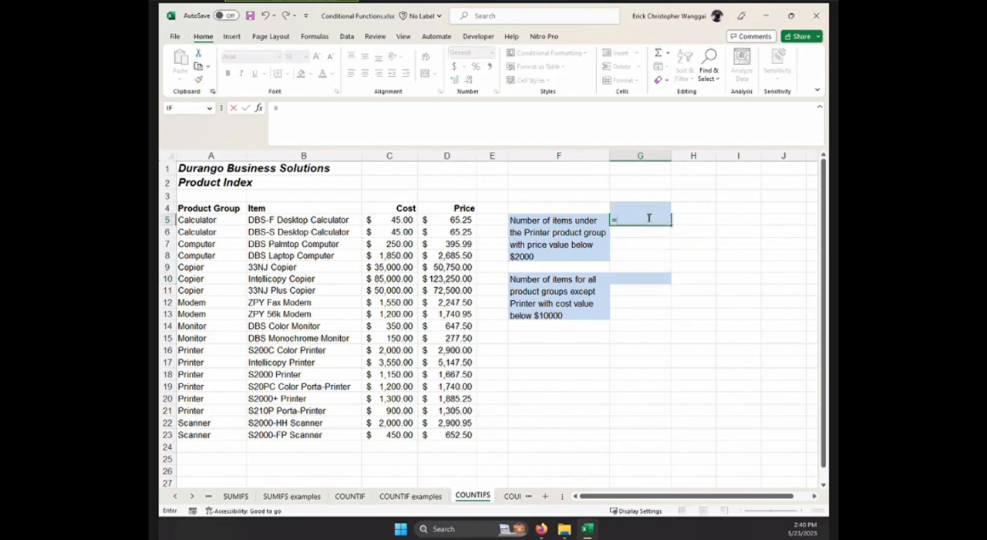
text(count)
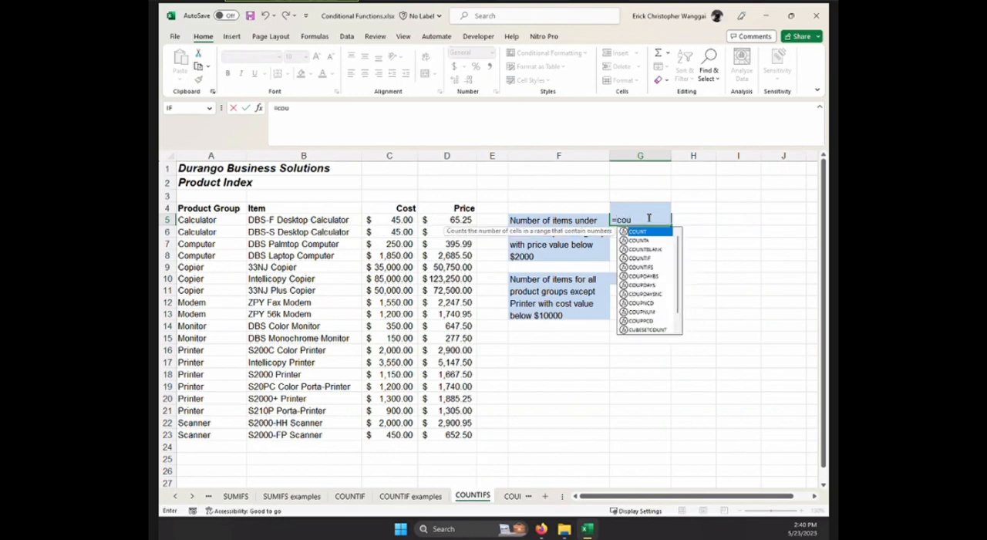
double_click(650, 267)
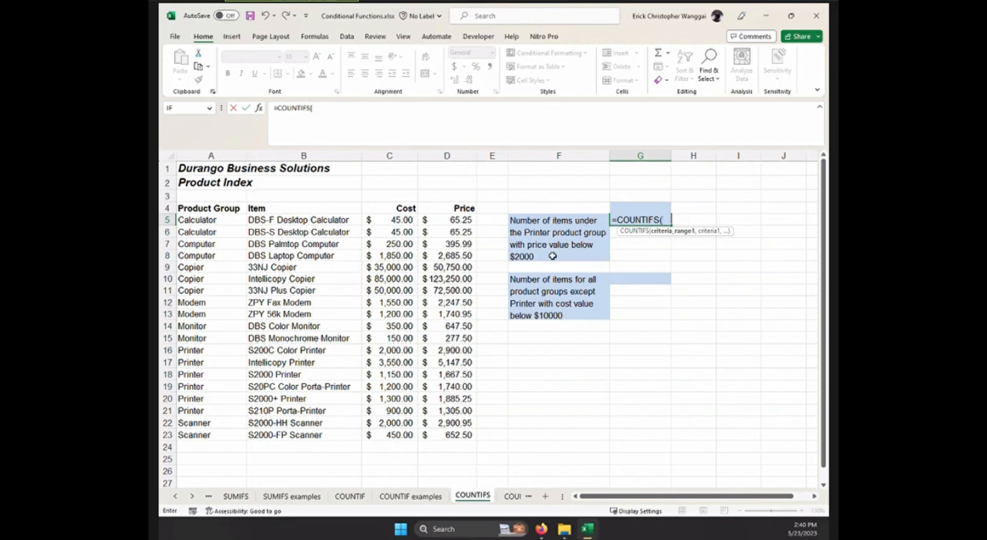
Add the product groups A5:A23 as first criteria range of the G5 formula, with "Printer" as its criterion.
drag(209, 219, 211, 433)
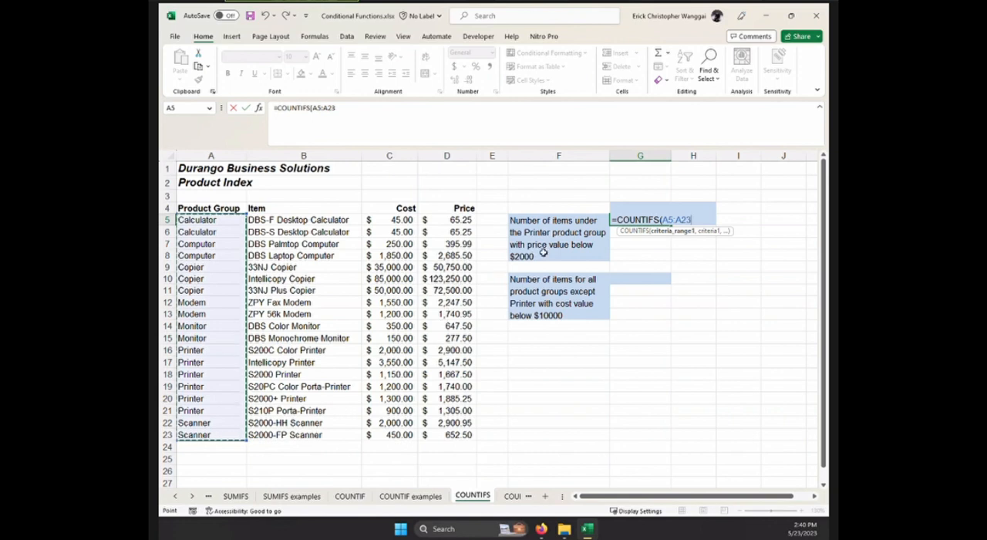
text(,)
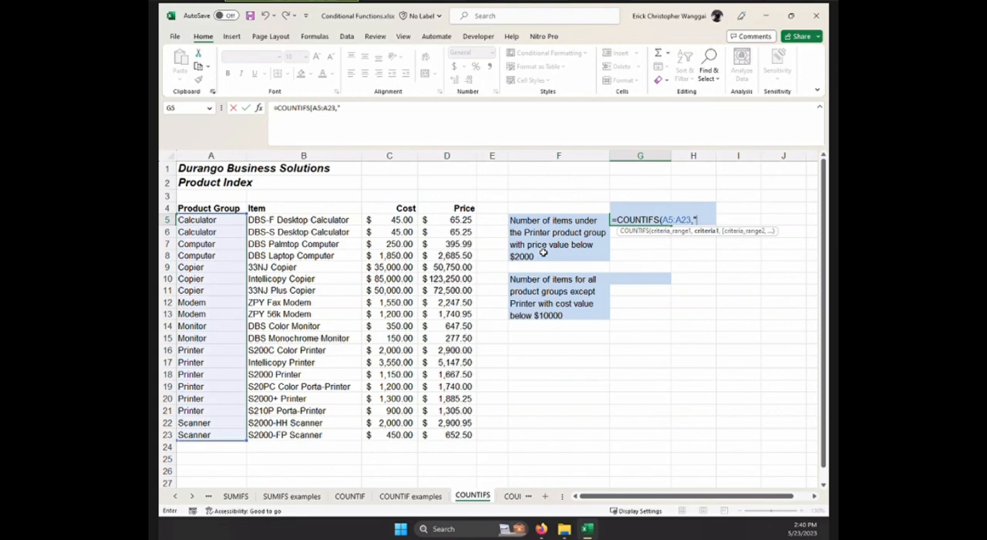
text("Printer",)
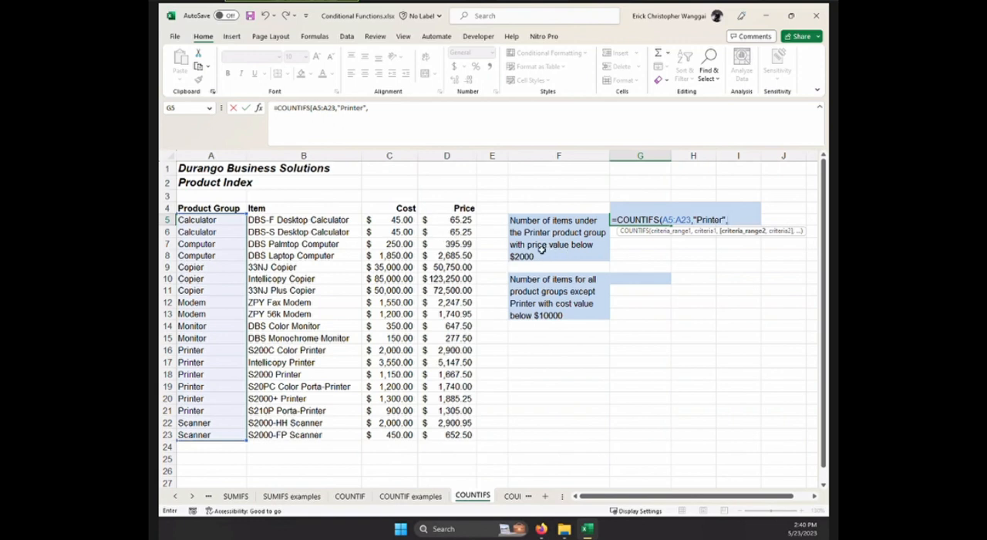
Finish the G5 formula with the price values D5:D23 as second criteria range and "<2000" as its criterion.
drag(462, 220, 466, 437)
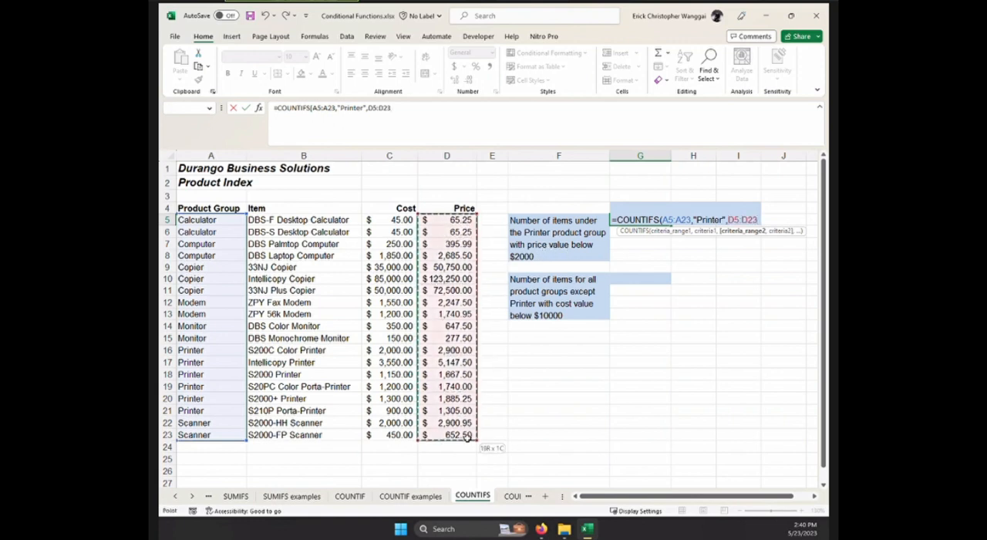
text(,"<2000)
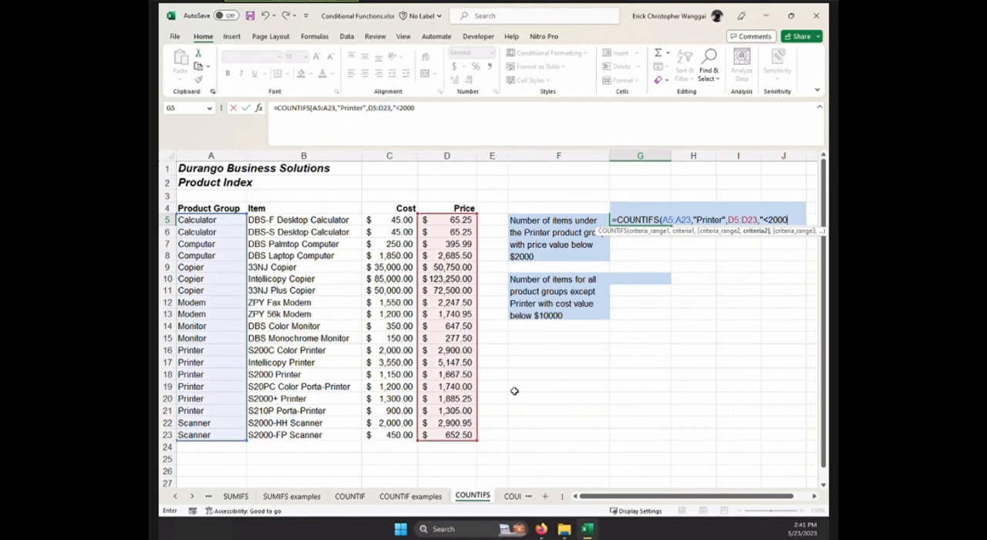
text("))
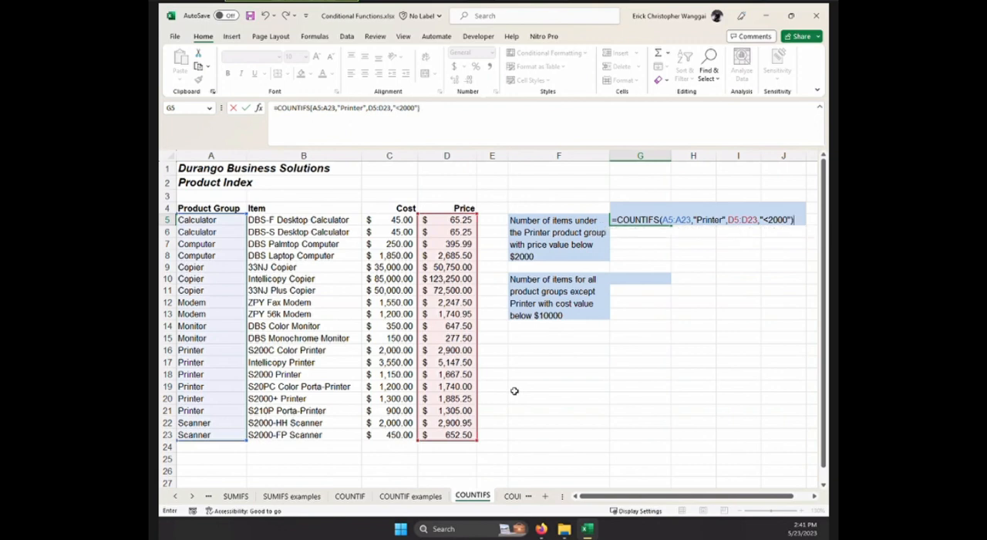
key(Return)
click(654, 222)
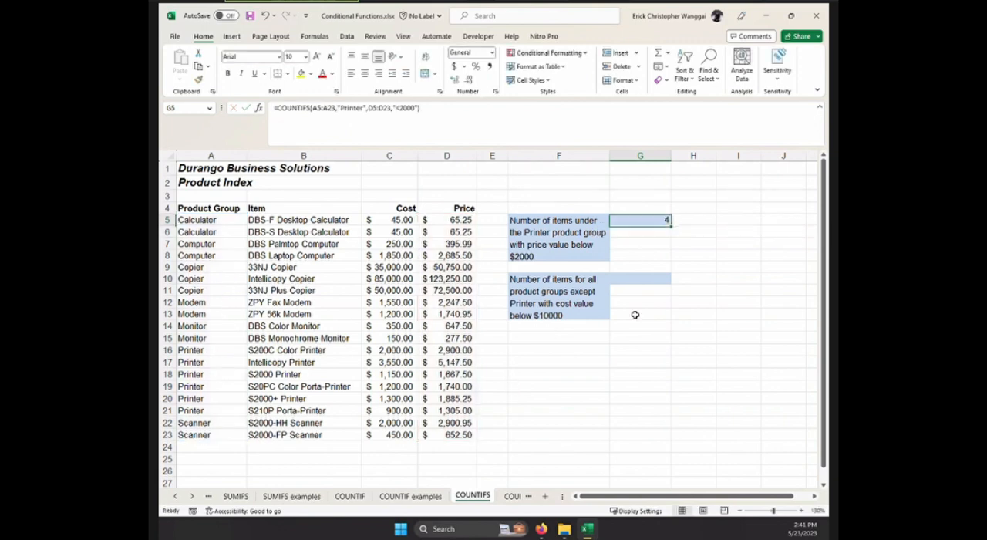
Start a COUNTIFS formula in G10 with the product groups A5:A23 as first criteria range and "<>Printer" as its criterion.
click(626, 281)
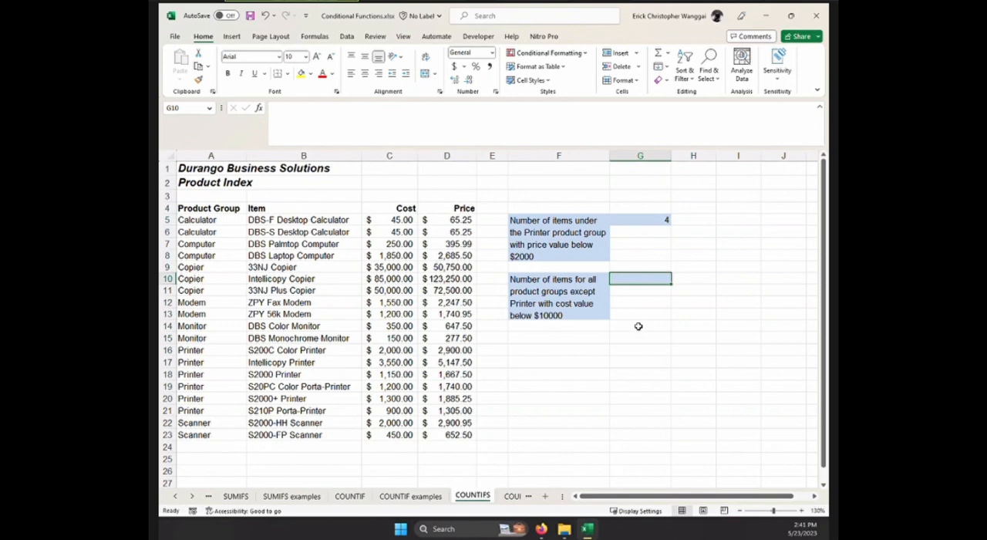
text(=)
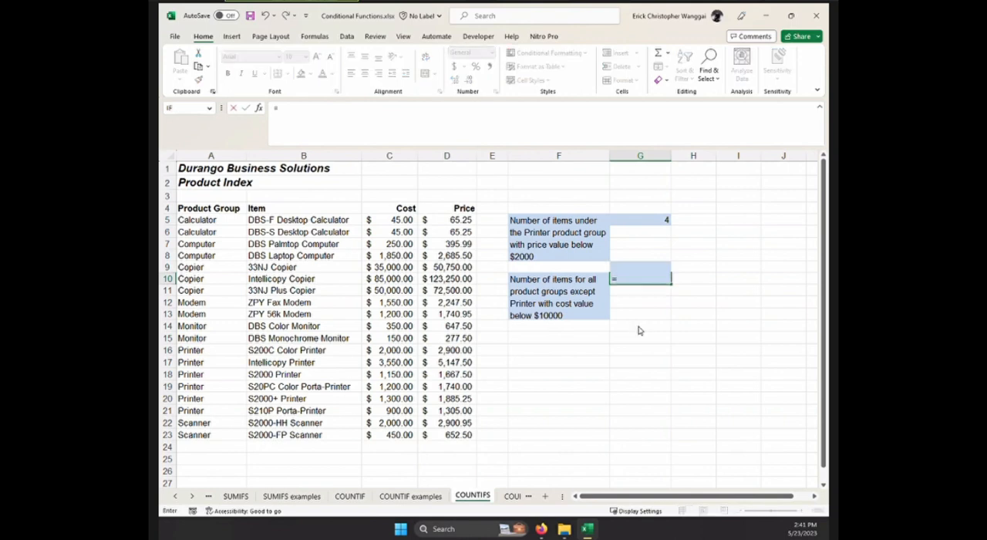
text(count)
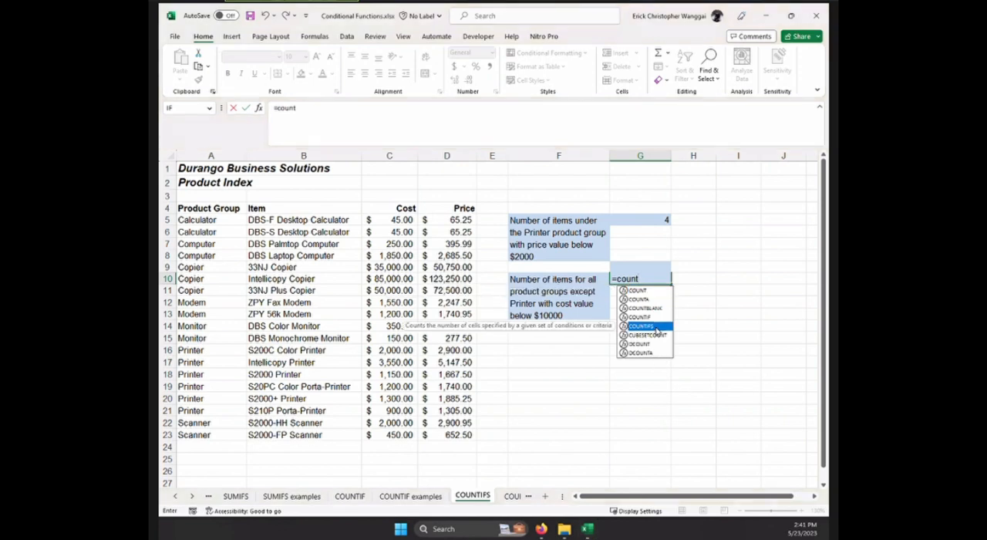
double_click(655, 327)
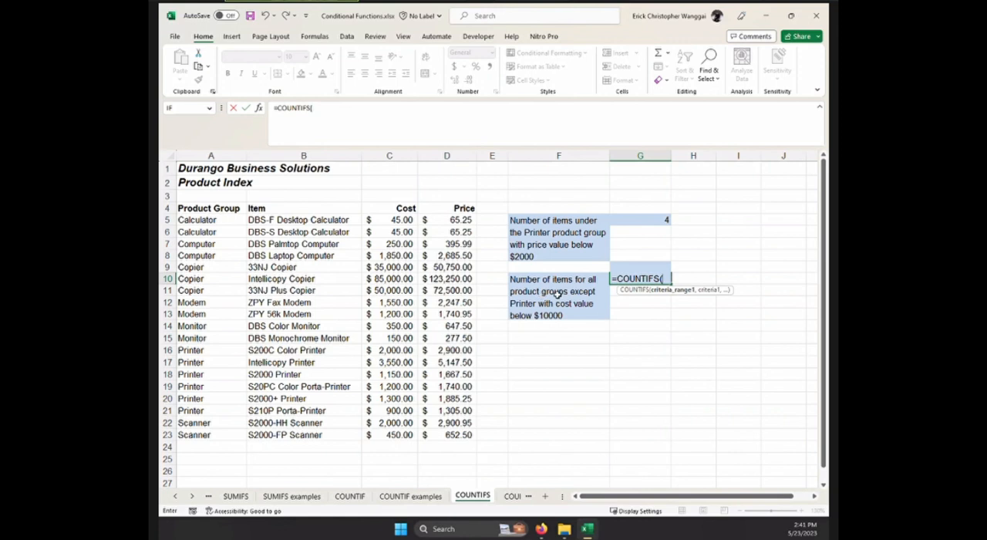
drag(231, 223, 234, 435)
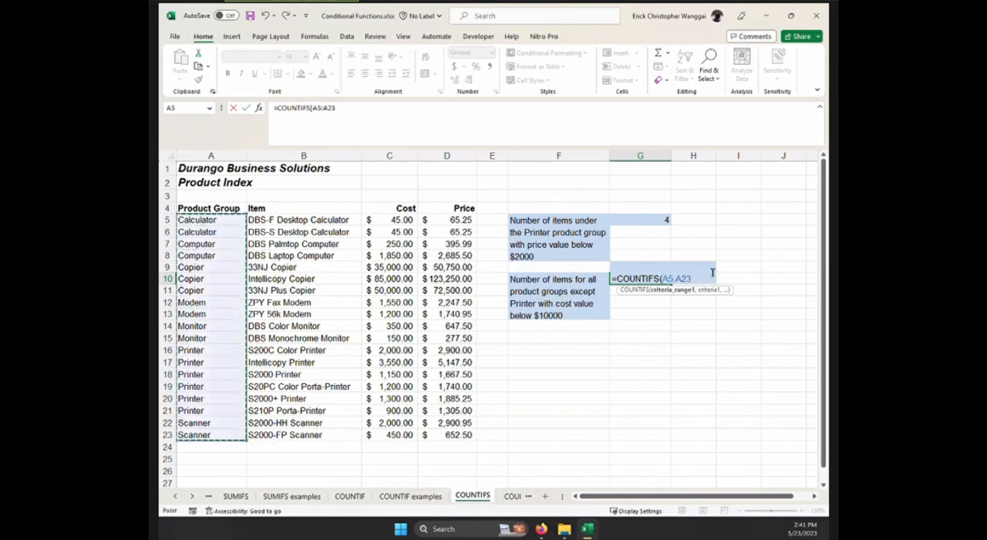
text(,)
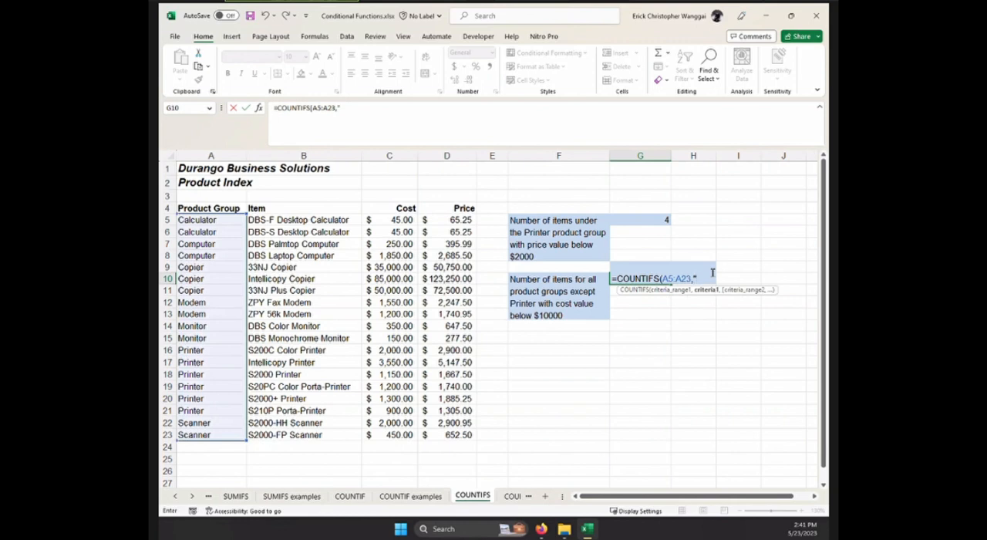
text("<>Printer")
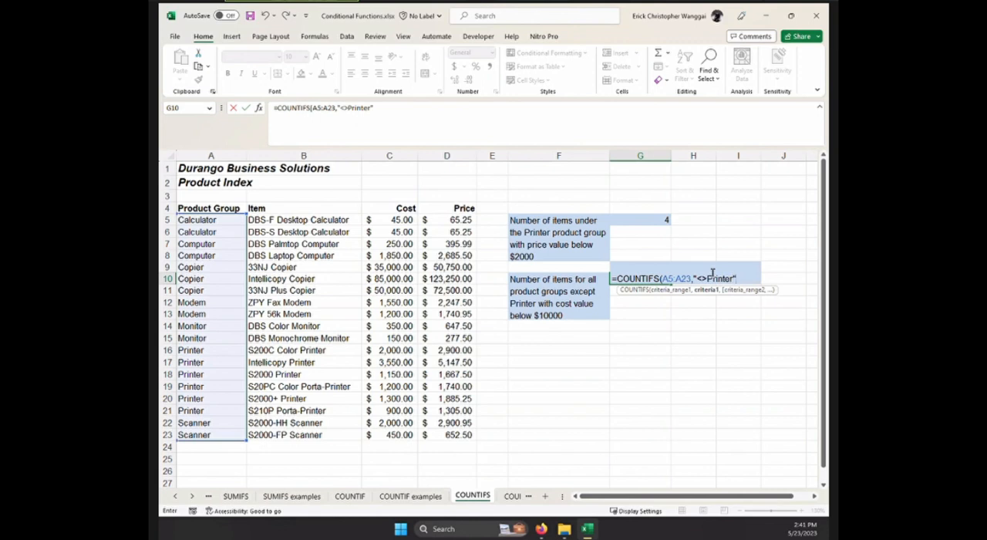
text(,)
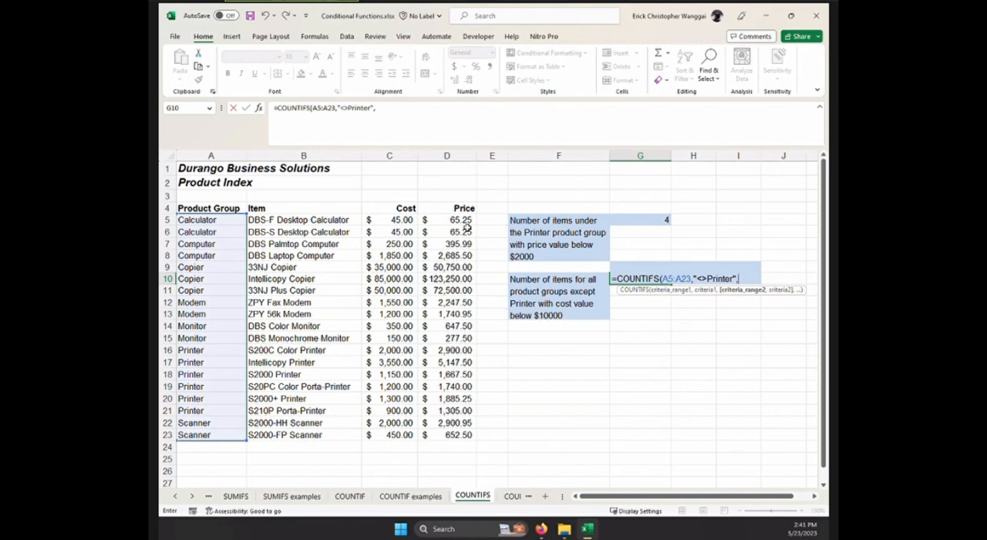
Finish the G10 formula with the cost values C5:C23 as second criteria range and "<10000" as its criterion.
drag(403, 222, 391, 435)
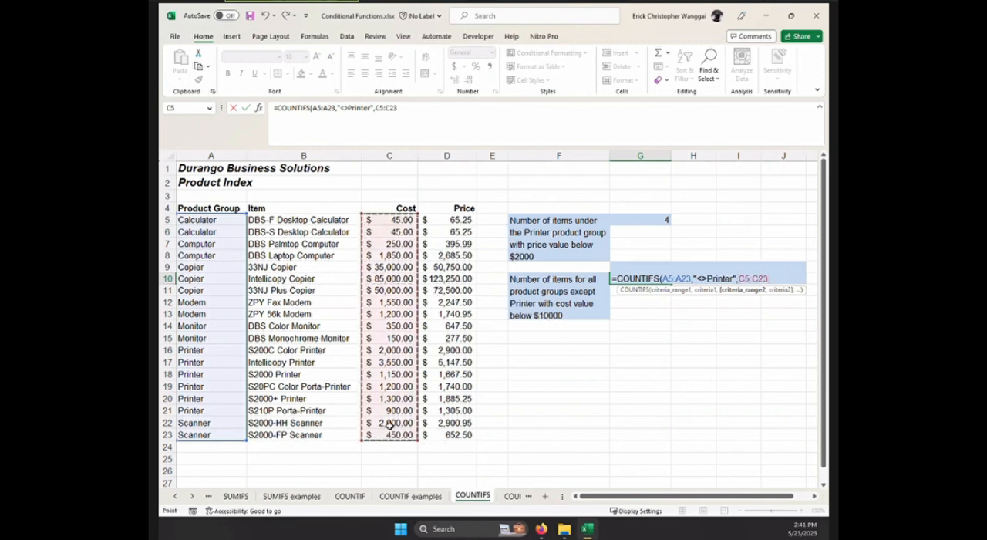
text(,"<10000)
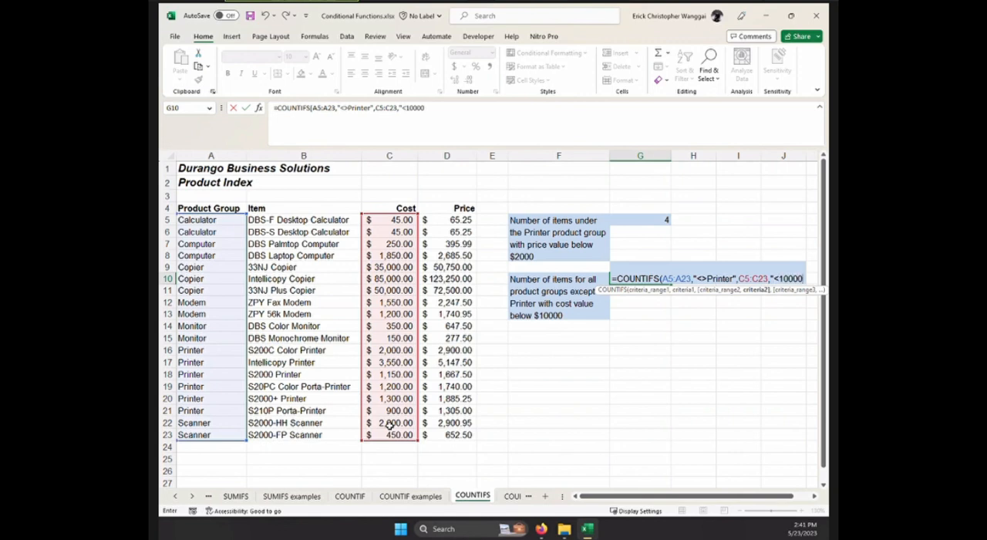
text(")
key(Return)
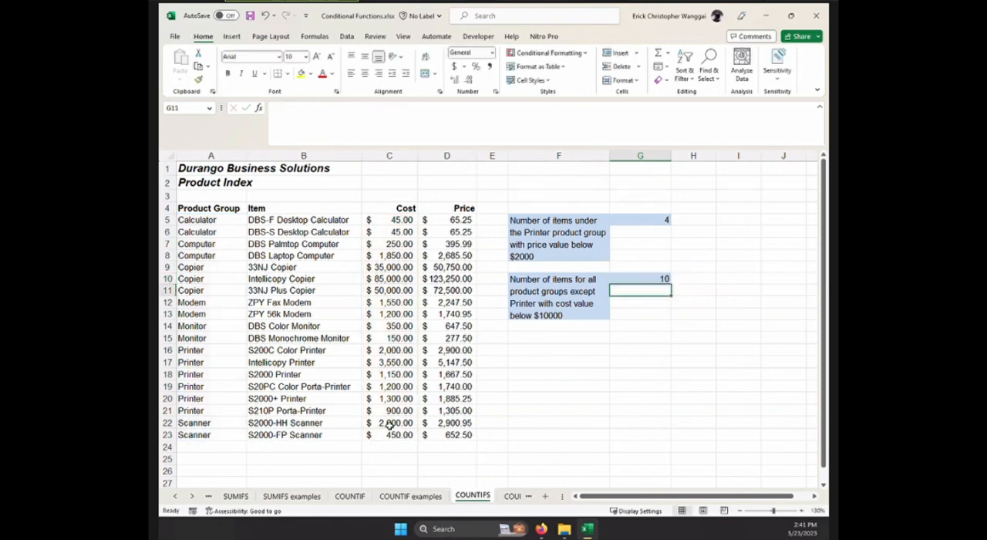
Check the G5 and G10 results against the same cells on the COUNTIFS examples sheet.
click(508, 497)
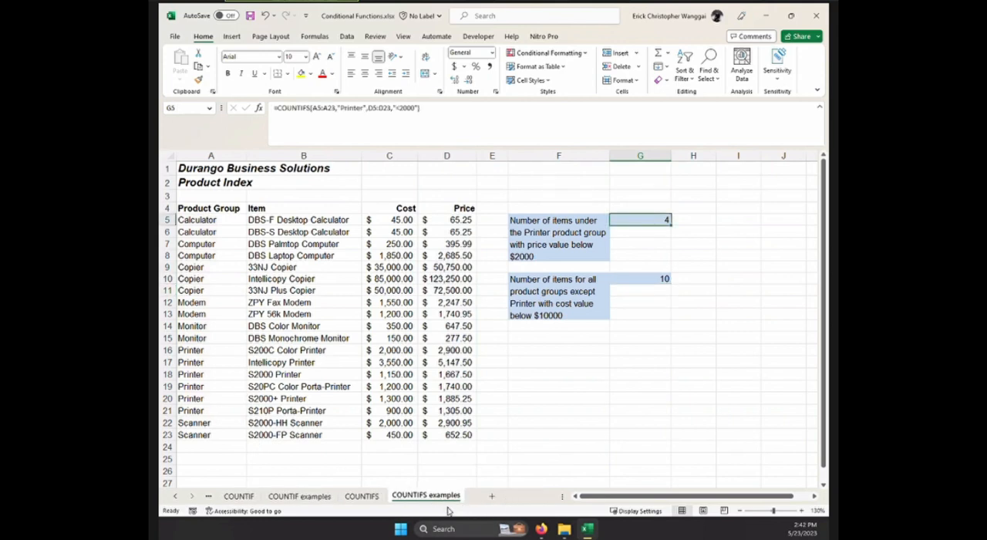
drag(579, 498, 529, 500)
drag(579, 500, 550, 497)
scroll(473, 385, down, 2)
scroll(476, 388, up, 2)
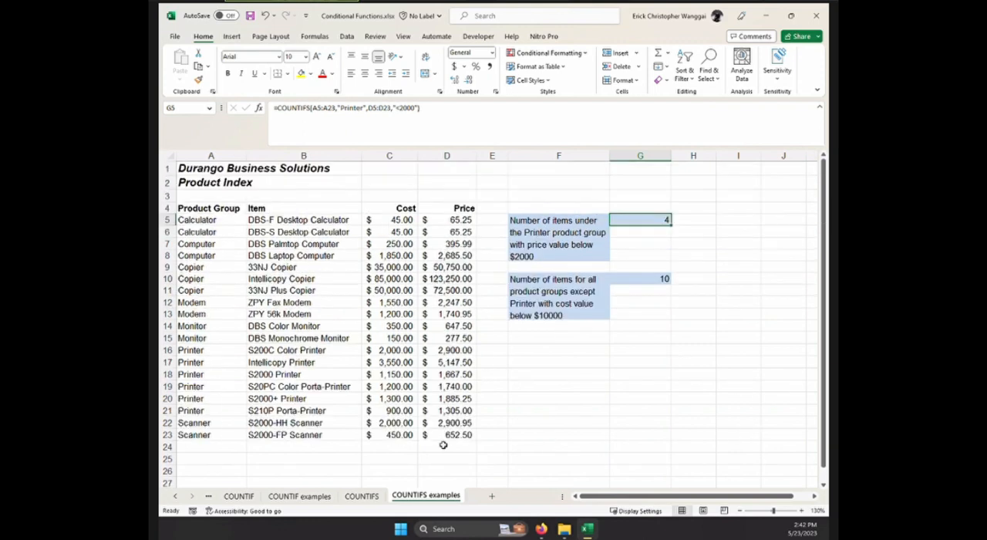
Close the Conditional Functions workbook without saving its changes and switch to the course manual in Firefox.
click(815, 15)
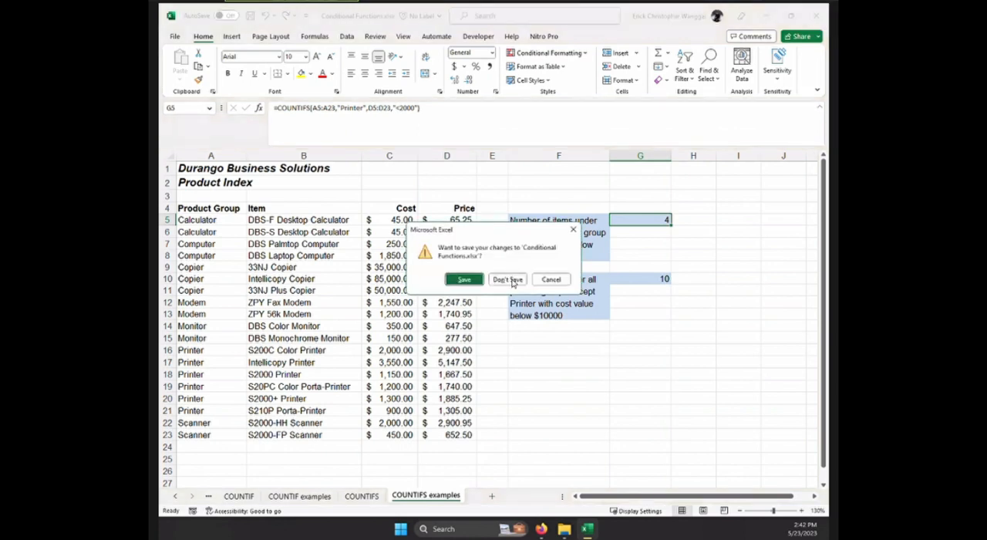
click(512, 282)
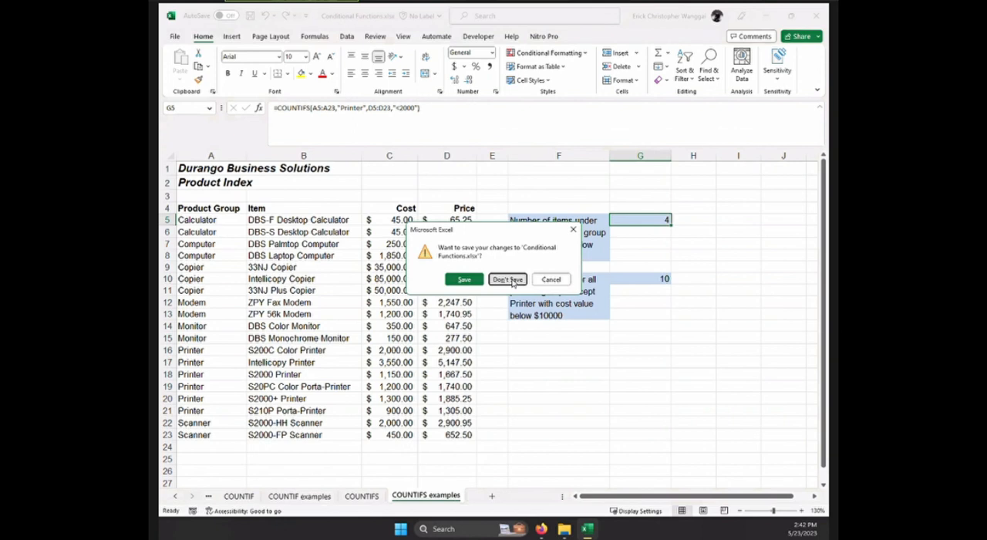
click(512, 282)
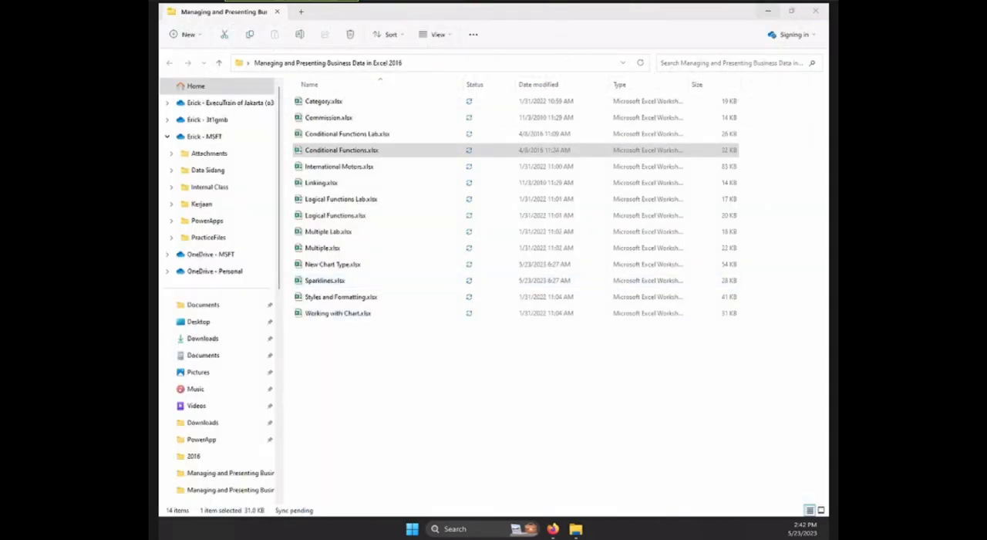
click(553, 529)
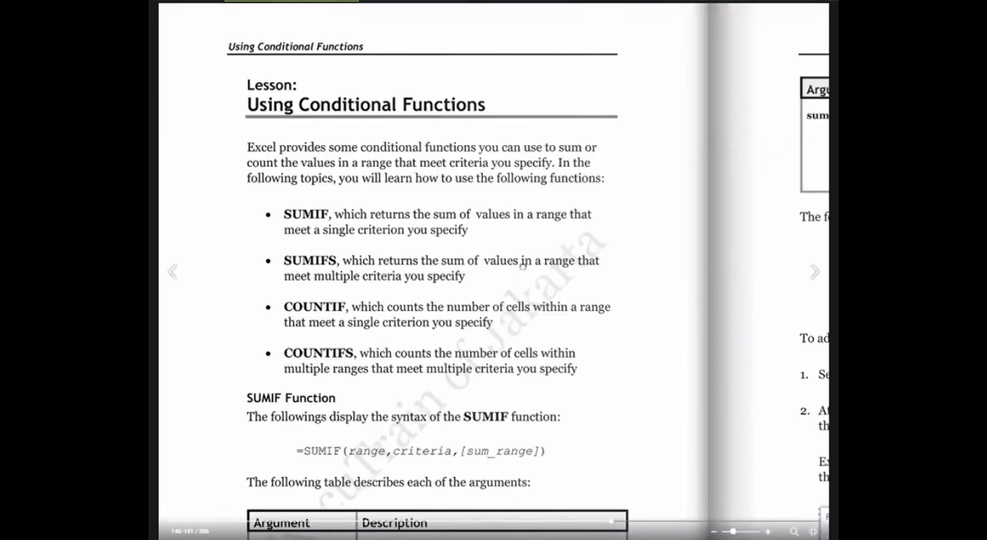
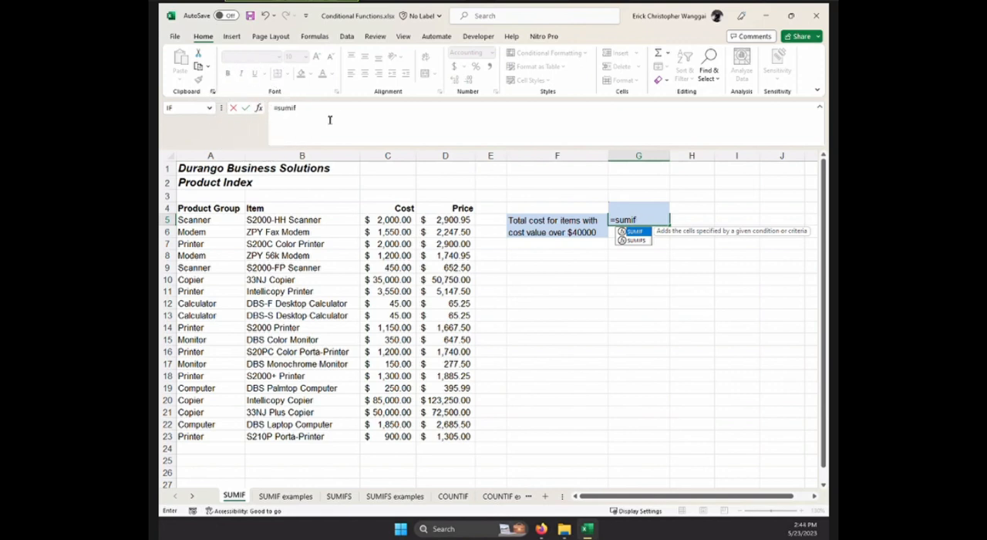
click(259, 110)
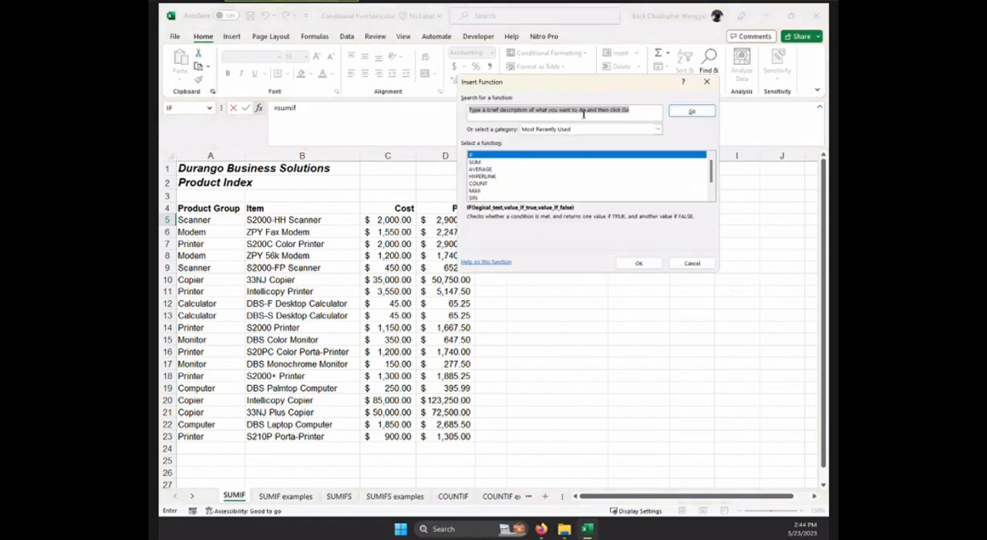
text(sumif)
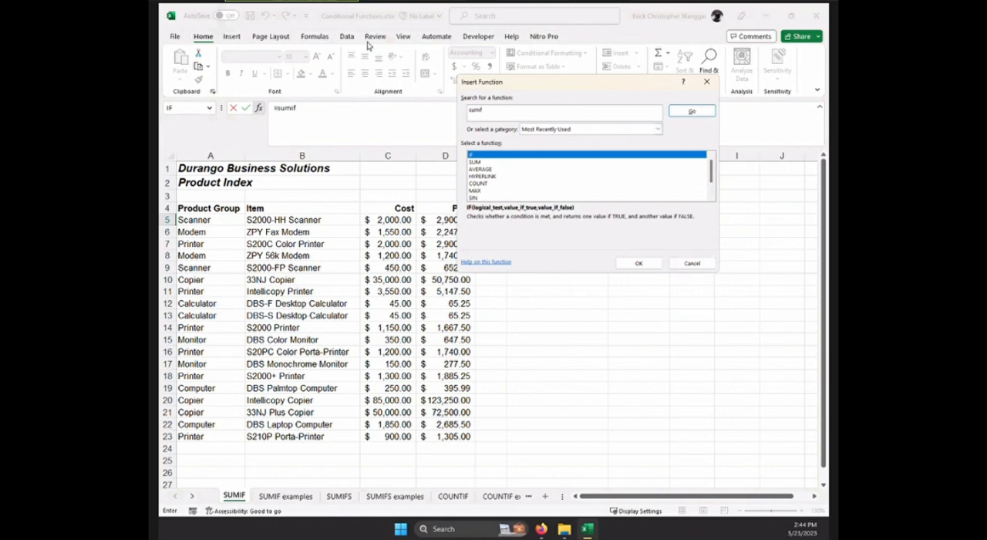
click(692, 263)
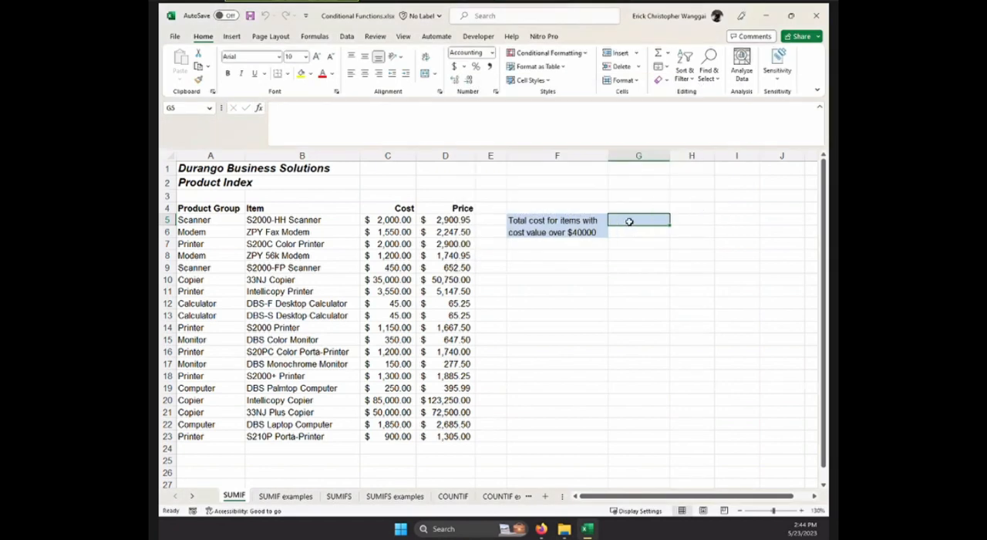
Start a SUMIF formula in cell G5 and open its function arguments.
text(=su)
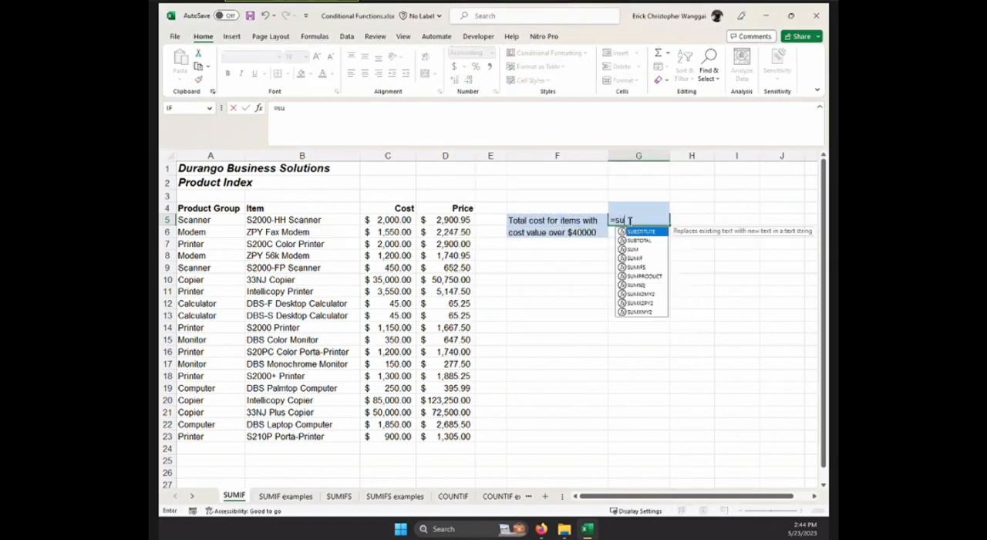
text(mif)
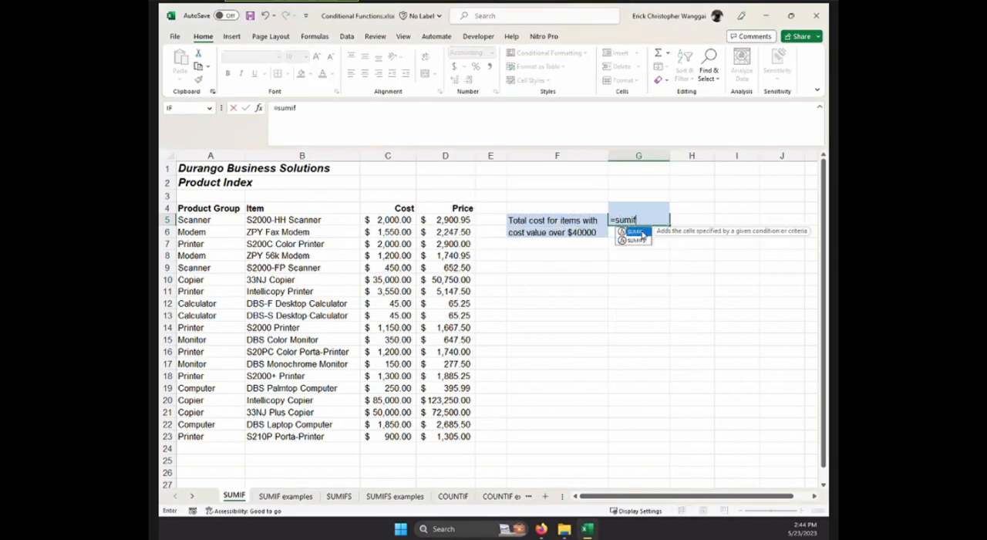
double_click(642, 233)
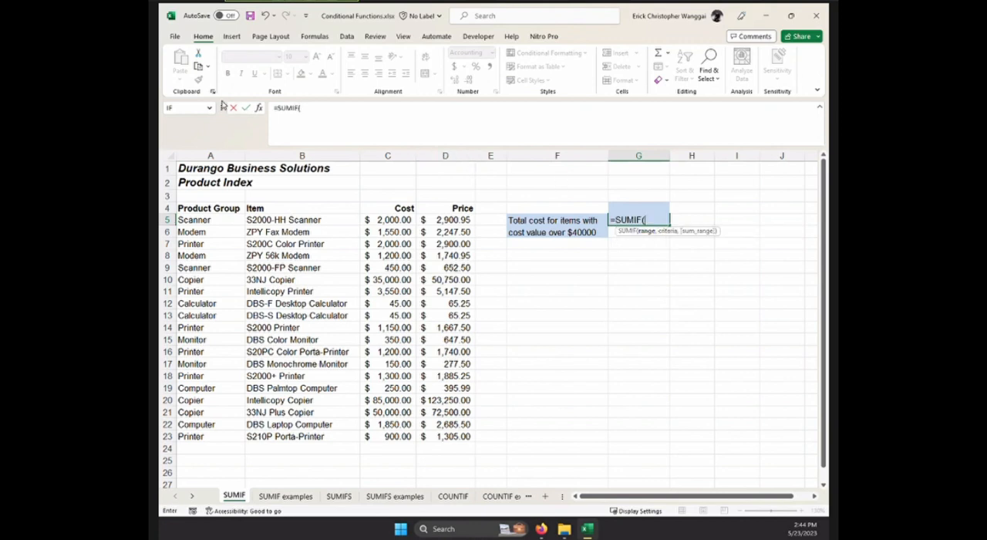
click(259, 111)
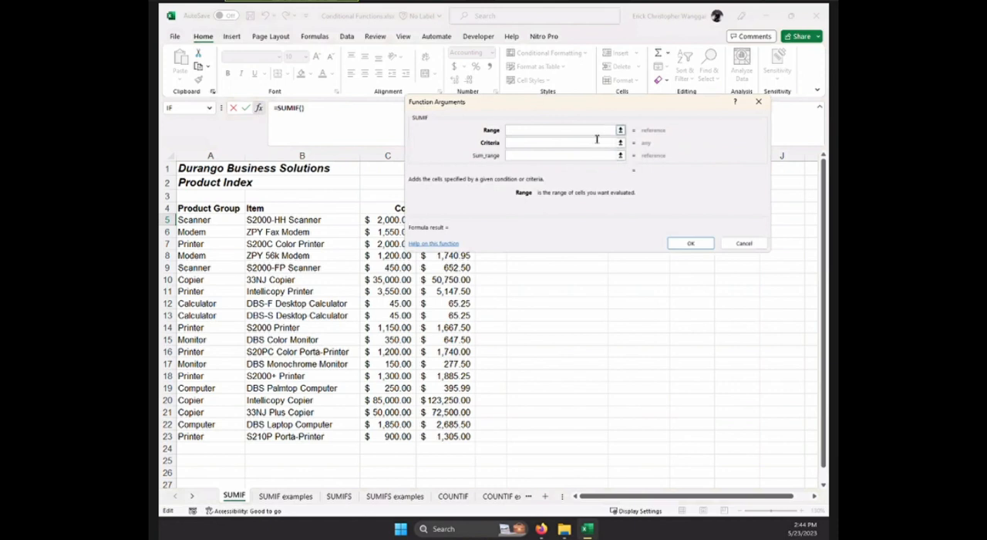
drag(593, 104, 530, 197)
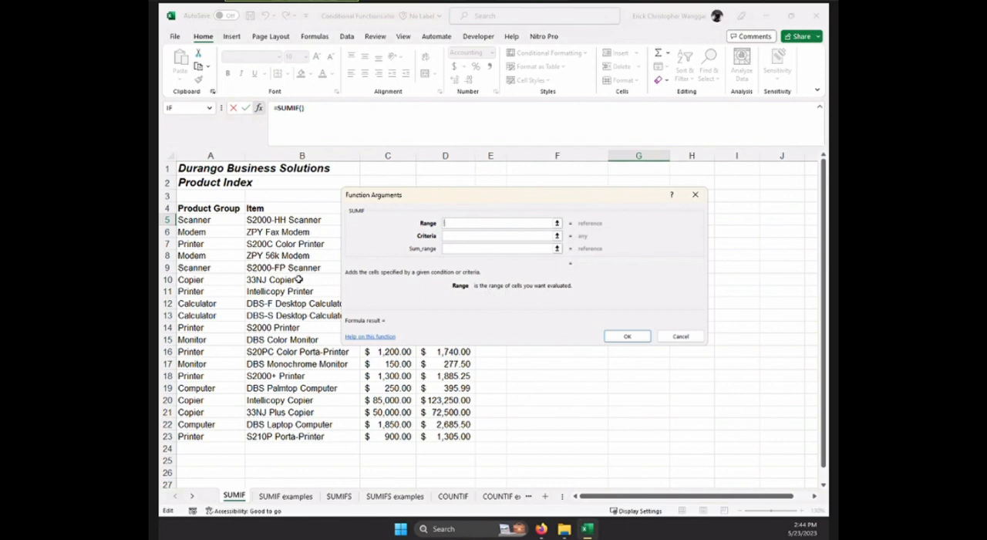
Read the descriptions of SUMIF's Criteria and Sum_range arguments, and cancel the formula.
click(467, 236)
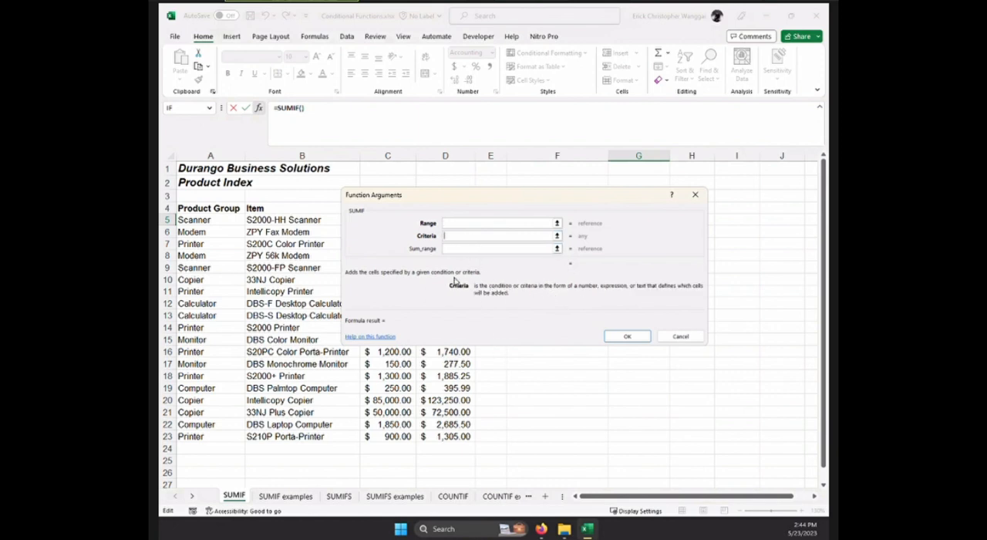
key(ctrl)
key(ctrl)
key(ctrl)
click(444, 250)
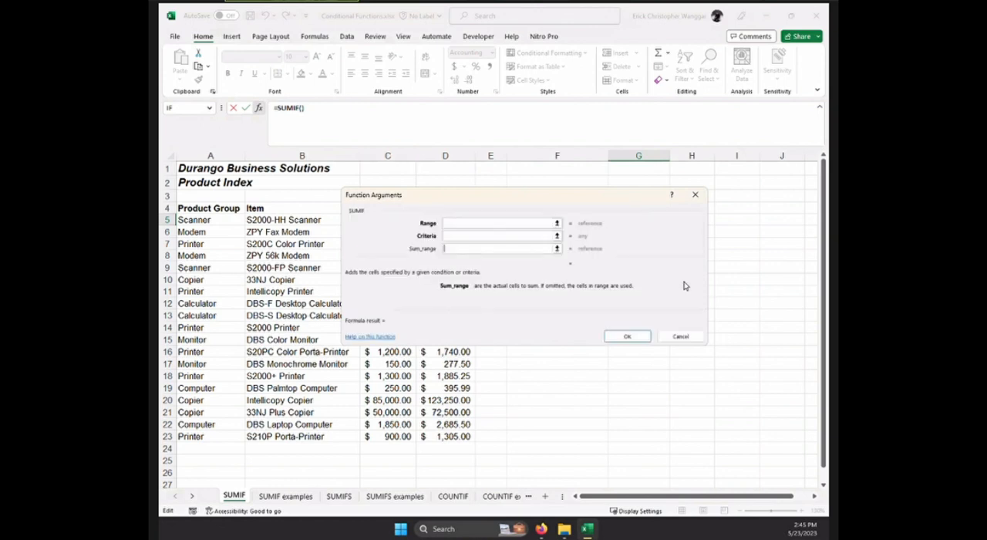
click(681, 338)
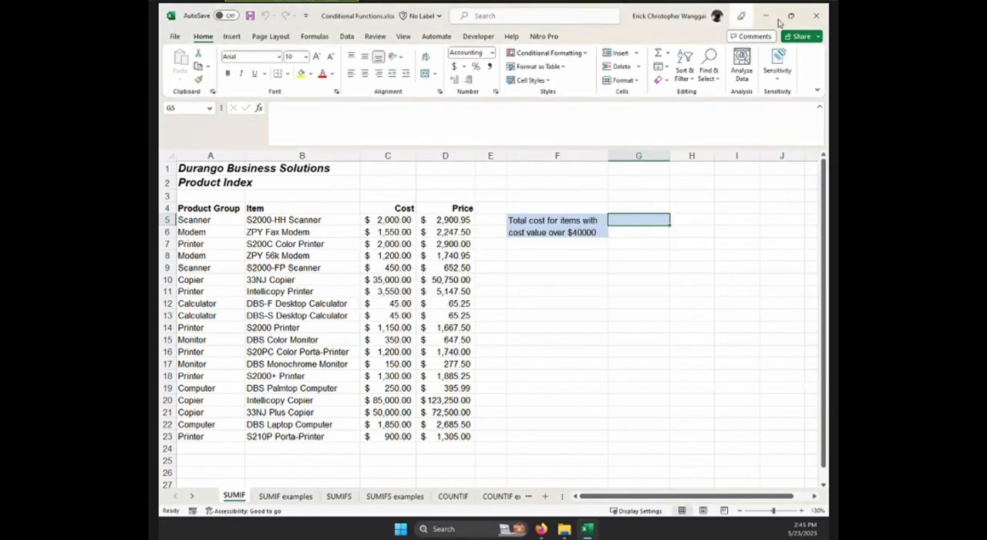
Close the Conditional Functions workbook and return to the course manual in Firefox.
click(815, 16)
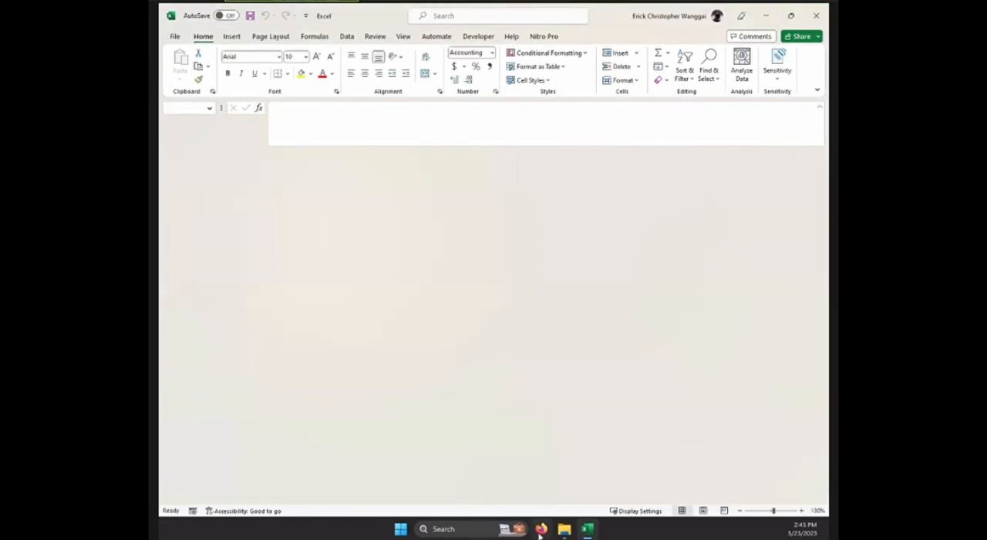
mouse_move(541, 533)
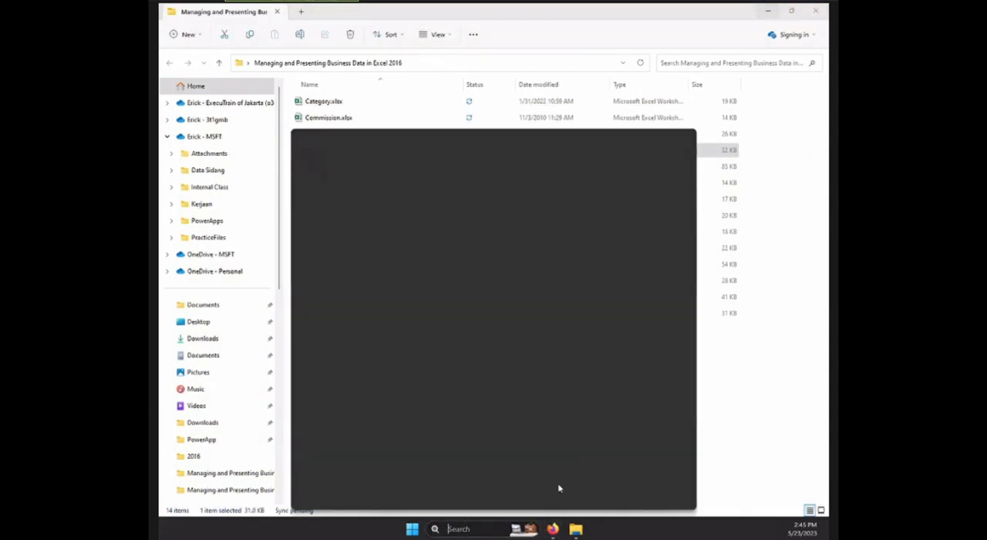
click(553, 531)
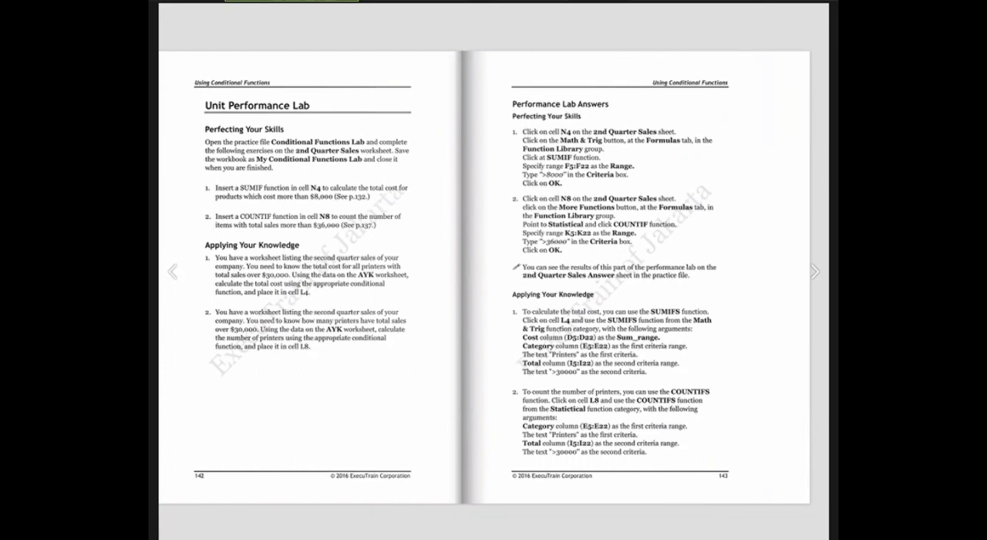
Page through the manual from the conditional functions lab past the hyperlinks unit to Working with Multiple Worksheets and Workbooks.
click(814, 276)
drag(663, 301, 634, 301)
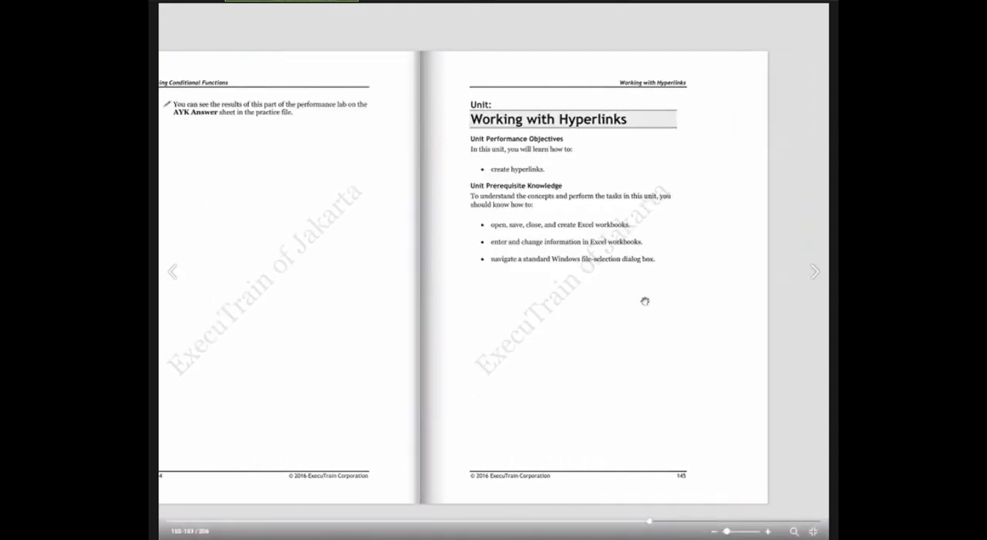
click(814, 276)
drag(478, 315, 502, 330)
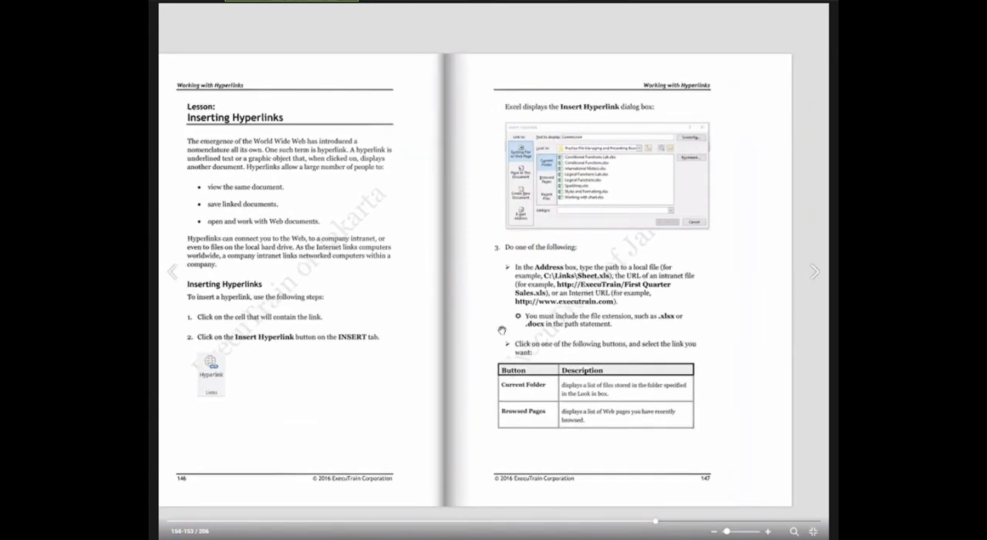
drag(524, 332, 522, 322)
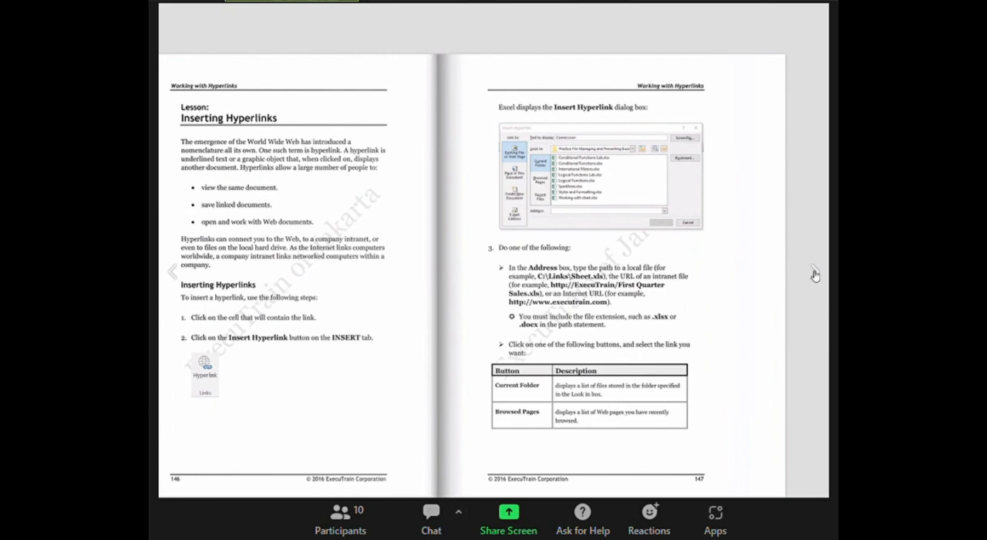
click(814, 276)
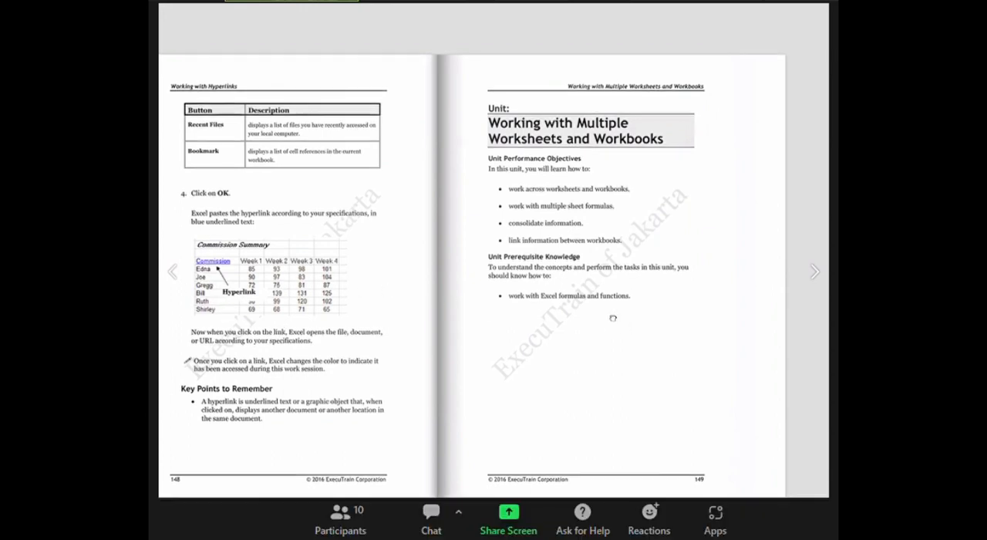
scroll(339, 270, up, 4)
drag(549, 373, 518, 371)
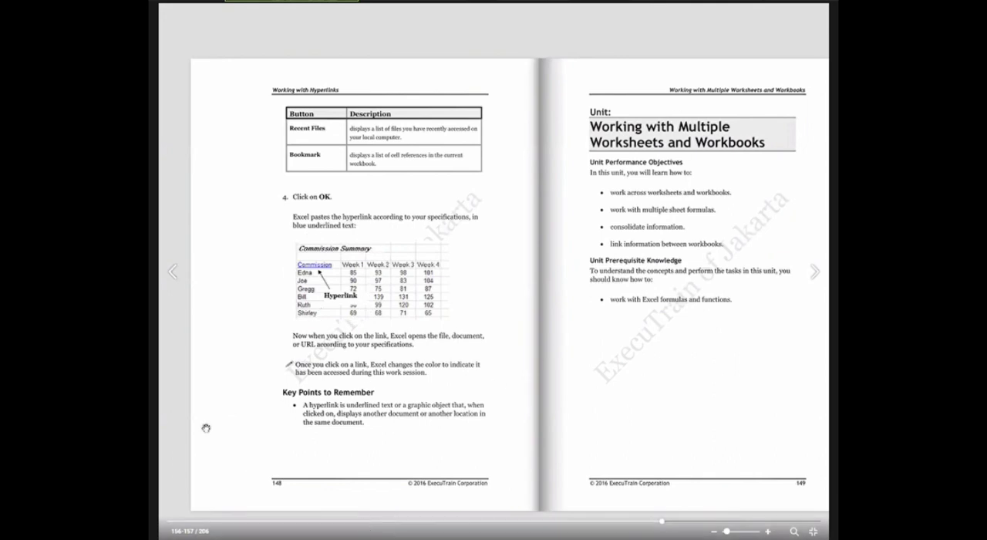
Switch to the practice folder in File Explorer and open Linking.xlsx.
key(alt+Tab)
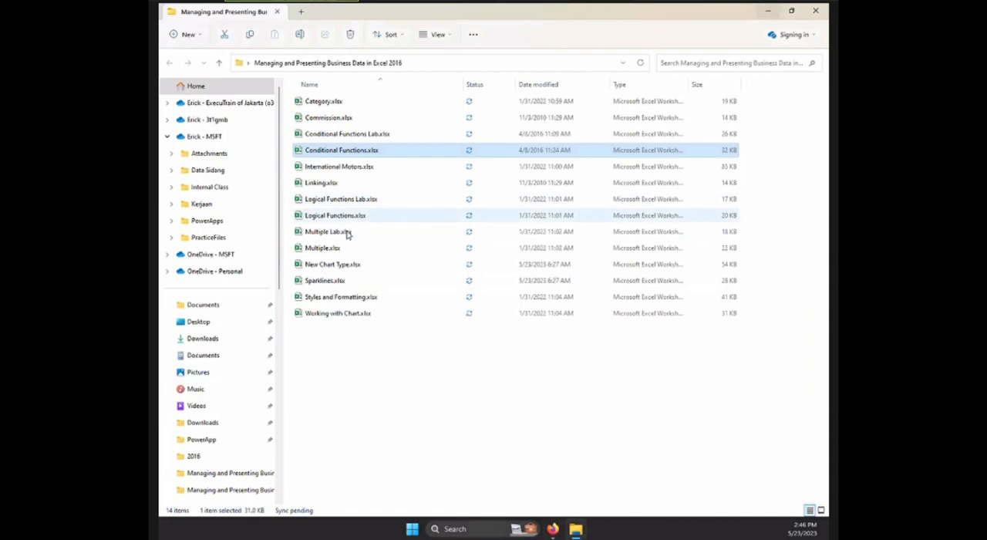
double_click(338, 183)
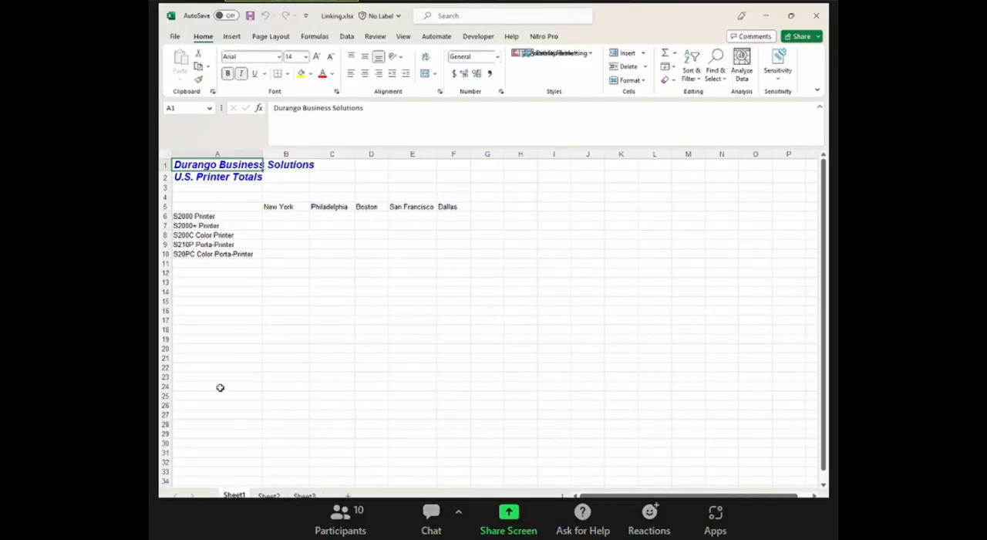
click(280, 388)
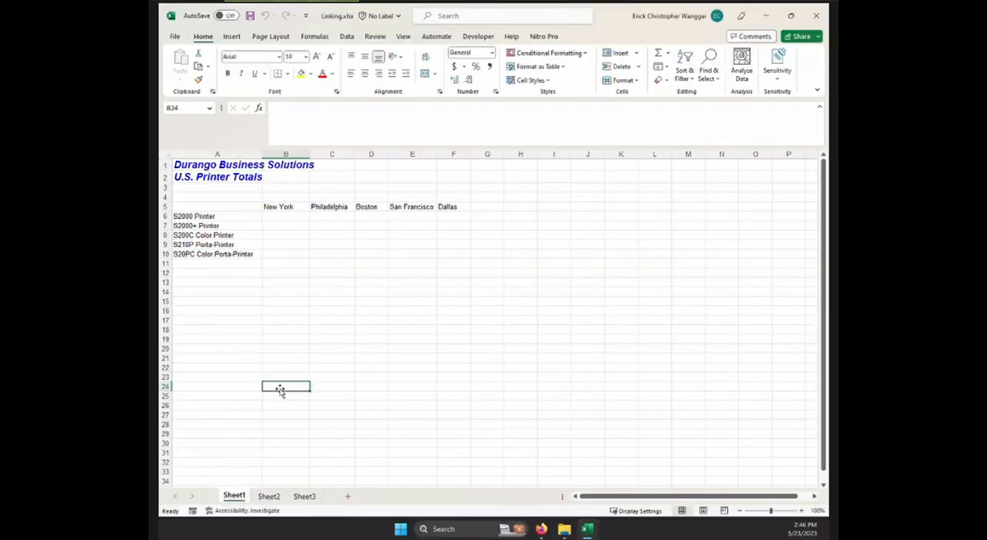
Look through Sheet1, Sheet2 and Sheet3 of the Linking workbook, and select the blank printer totals range B6:F10 on Sheet1.
click(275, 500)
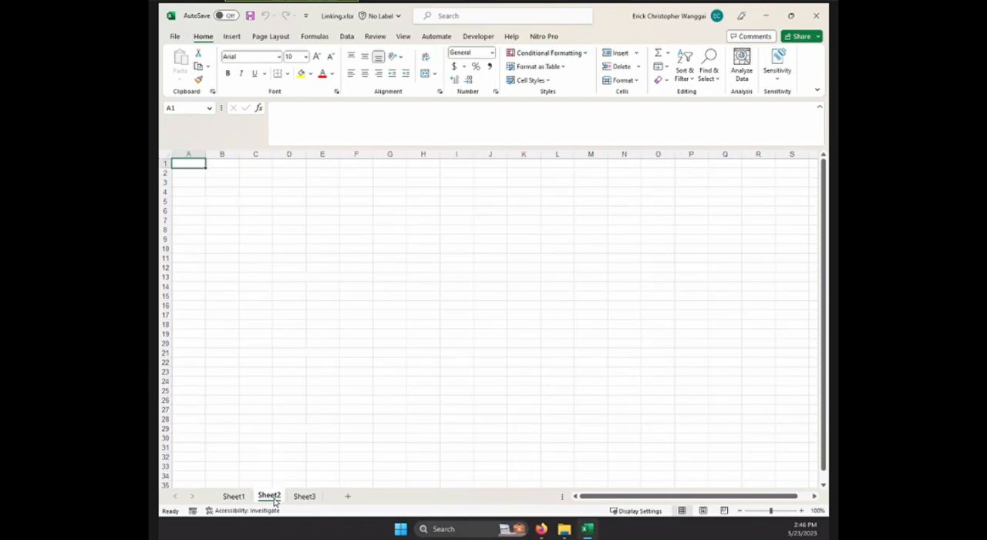
click(234, 498)
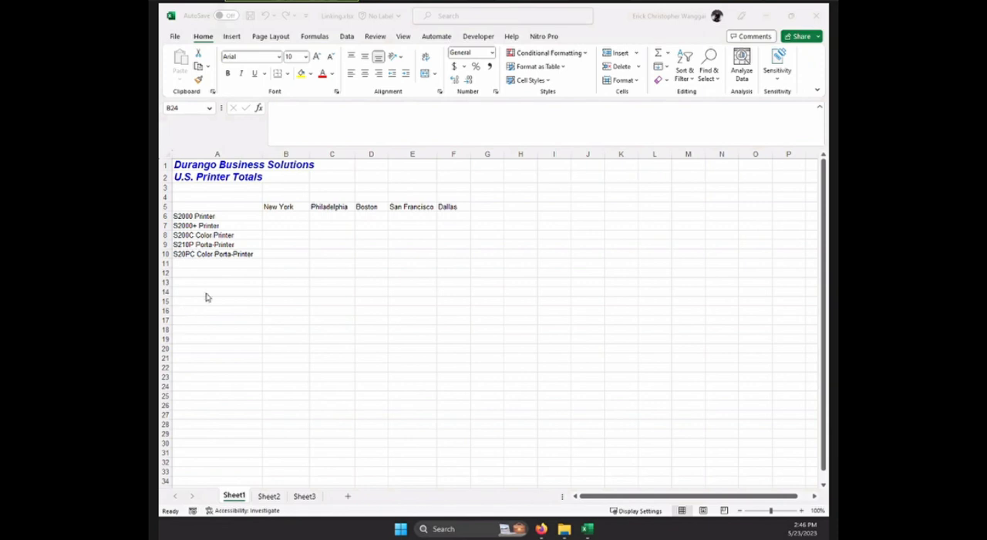
click(275, 271)
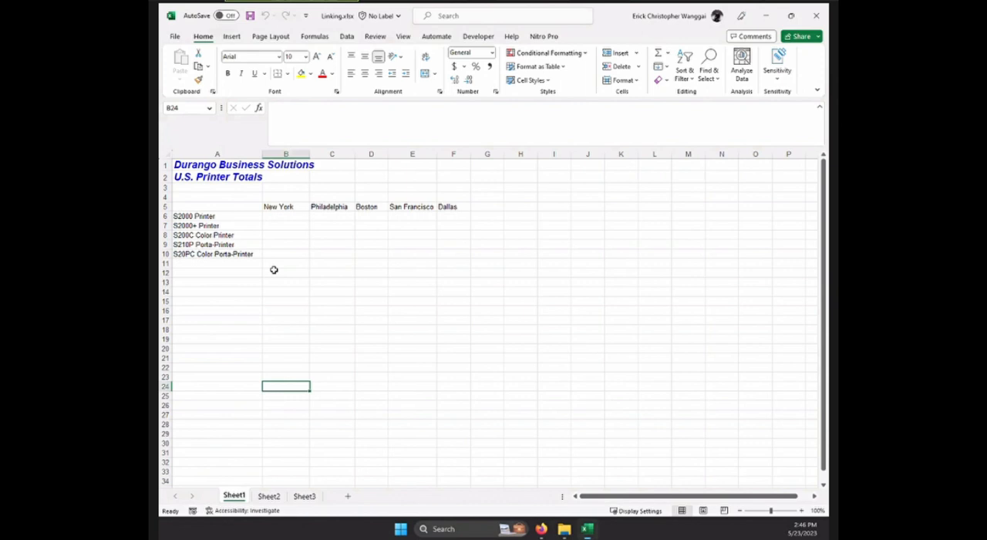
click(275, 496)
click(306, 498)
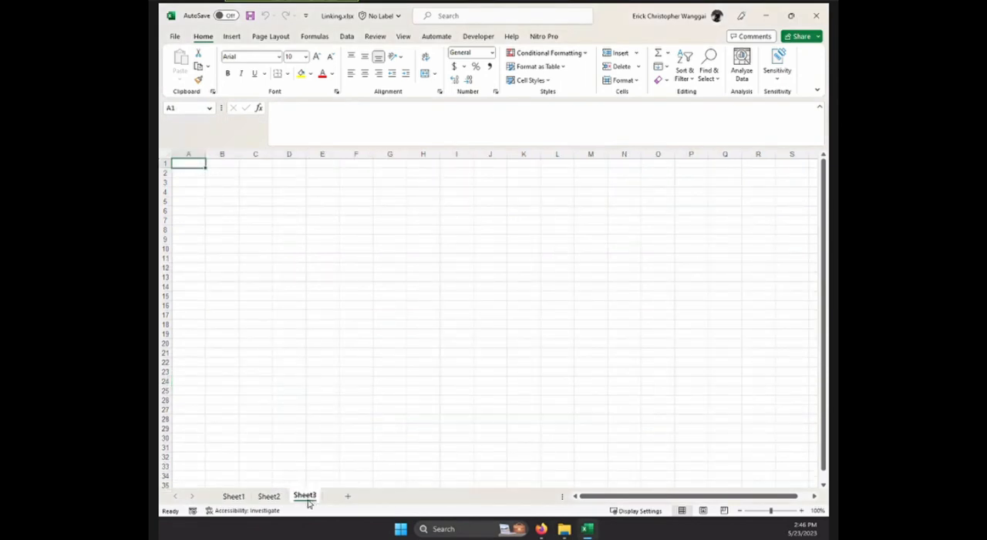
click(235, 496)
drag(278, 217, 445, 253)
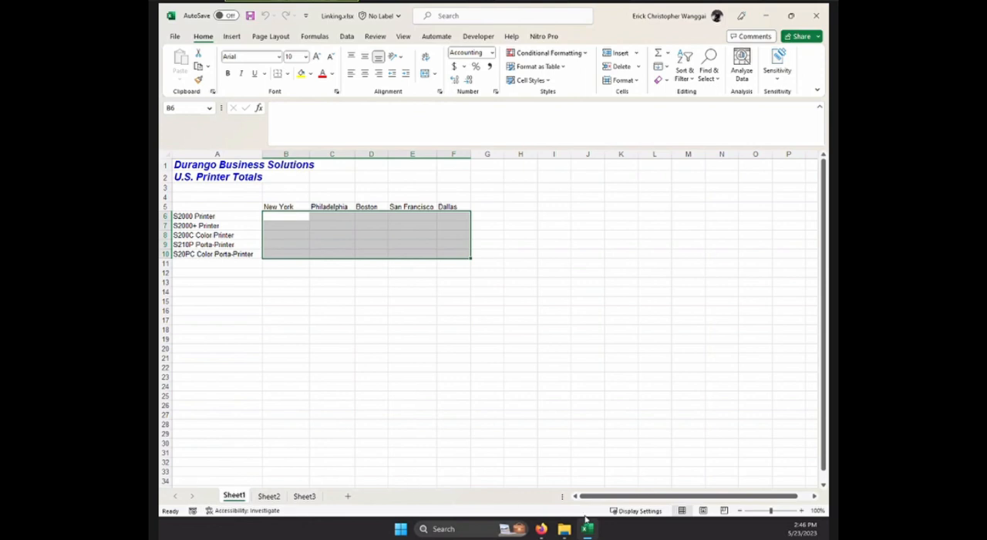
Check the contents of Commission.xlsx from the practice folder in File Explorer and close the workbook.
click(564, 529)
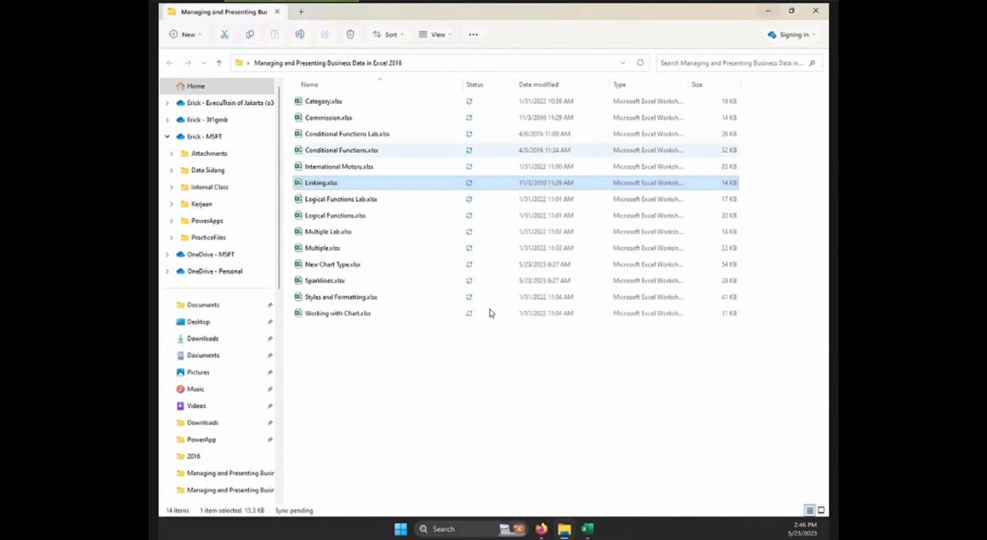
click(333, 118)
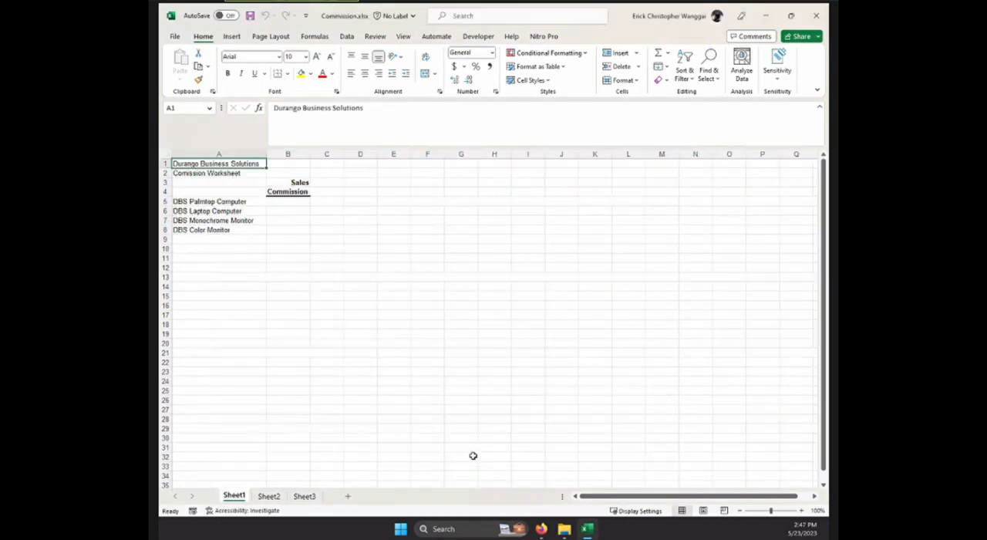
click(823, 22)
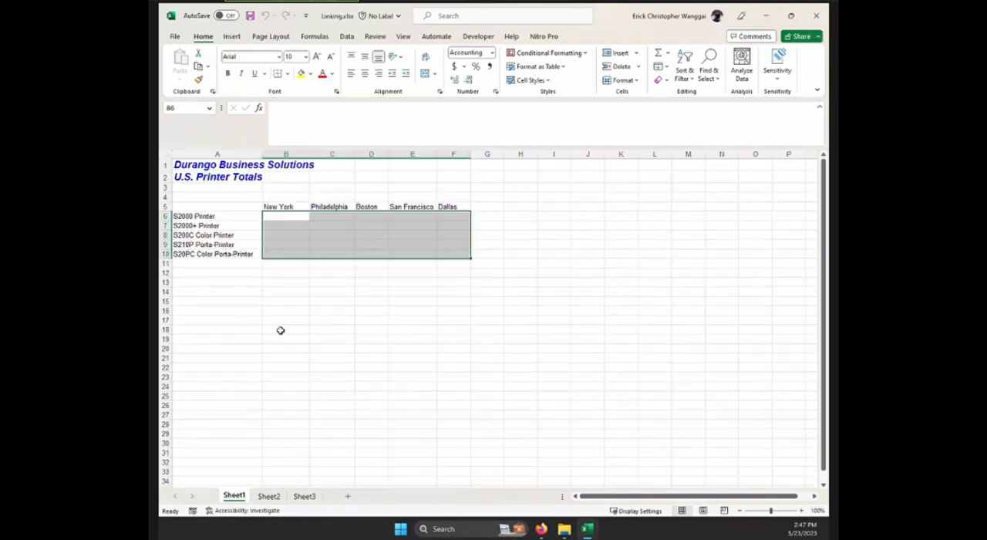
Open Multiple.xlsx from the practice folder in File Explorer, and bring up previews of the open Excel workbooks.
click(564, 530)
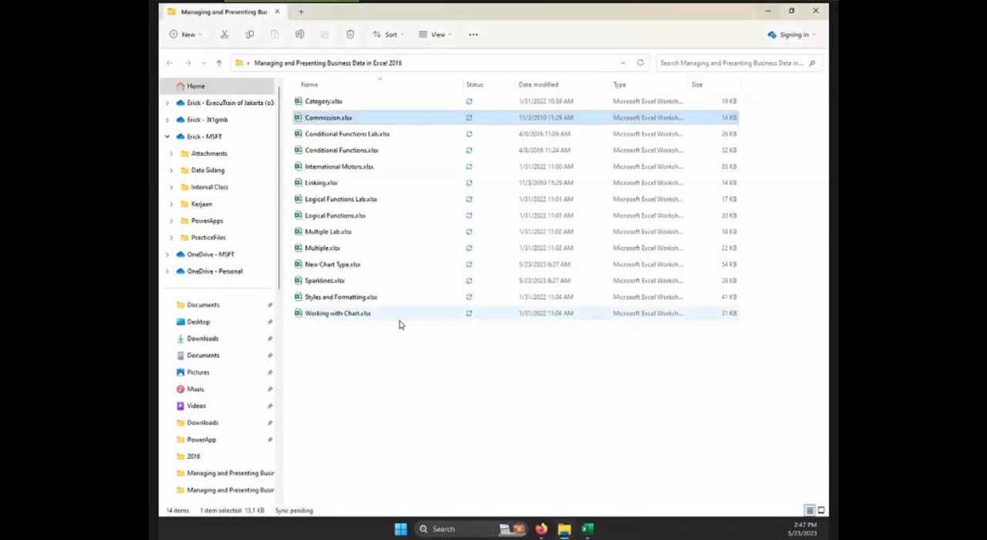
click(329, 254)
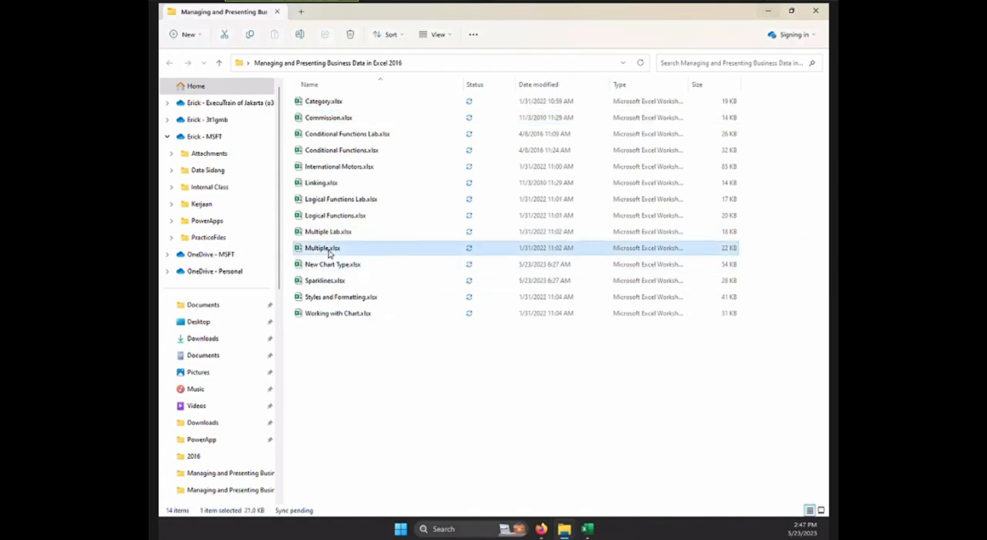
double_click(328, 249)
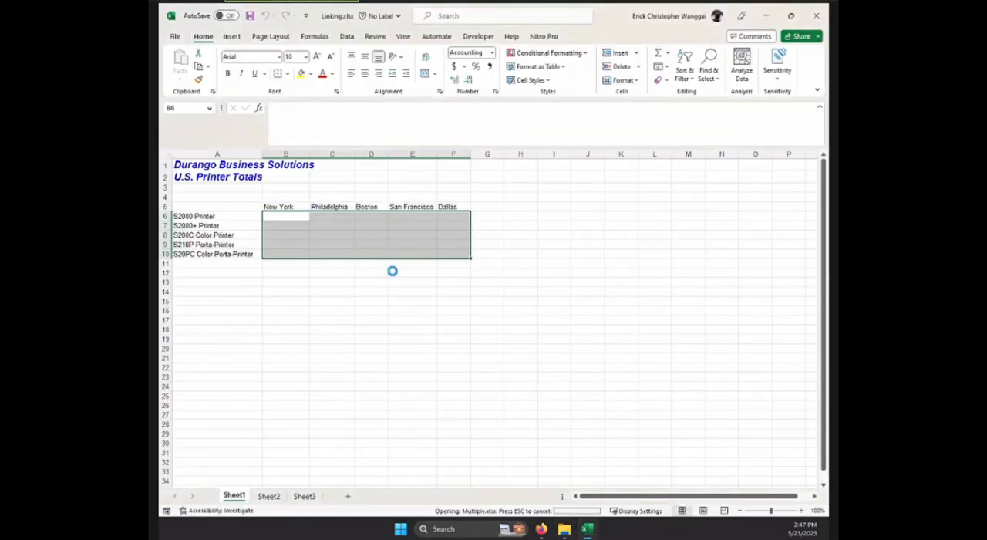
click(474, 323)
click(355, 314)
click(391, 310)
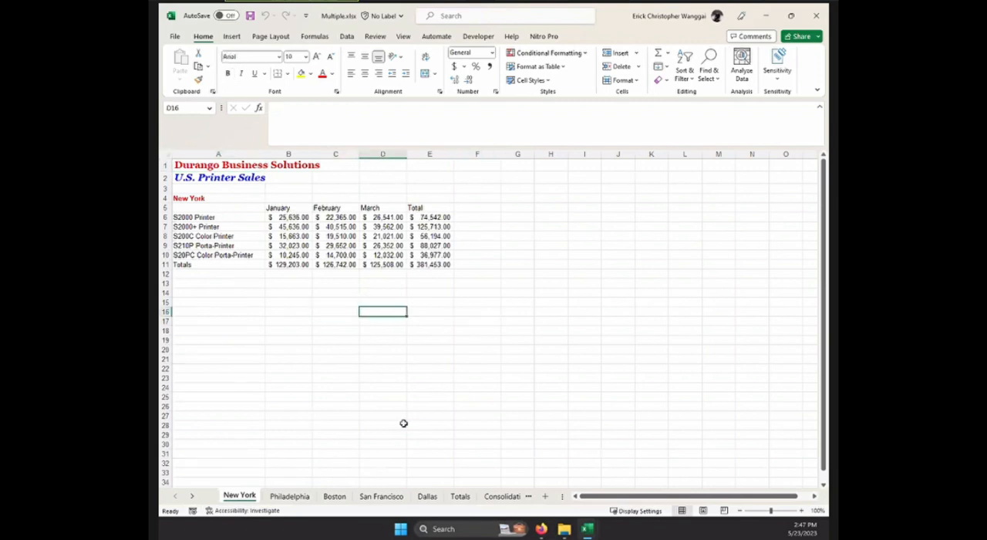
click(588, 529)
click(588, 529)
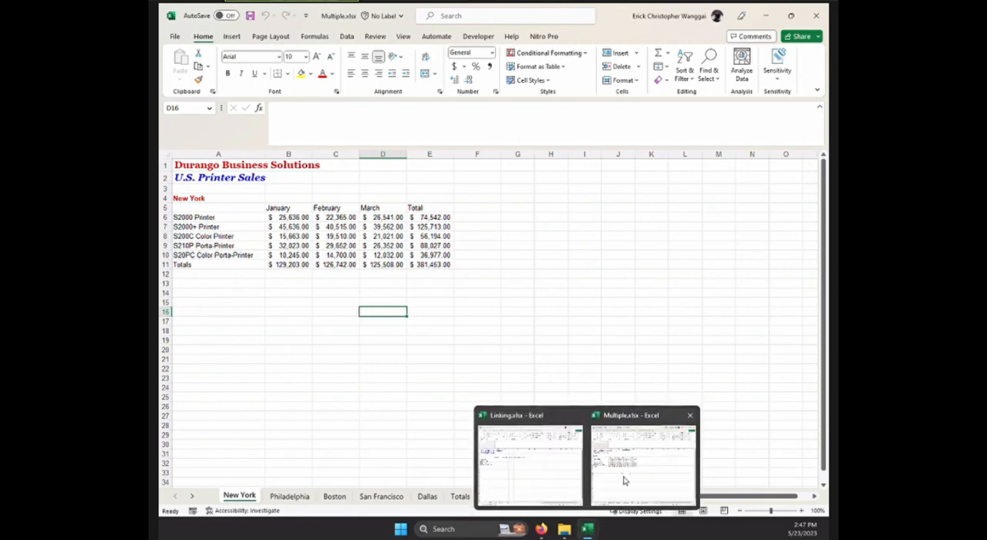
Compare the Linking and Multiple workbooks, and check the January total formula in B11 on Multiple's New York sheet.
click(528, 467)
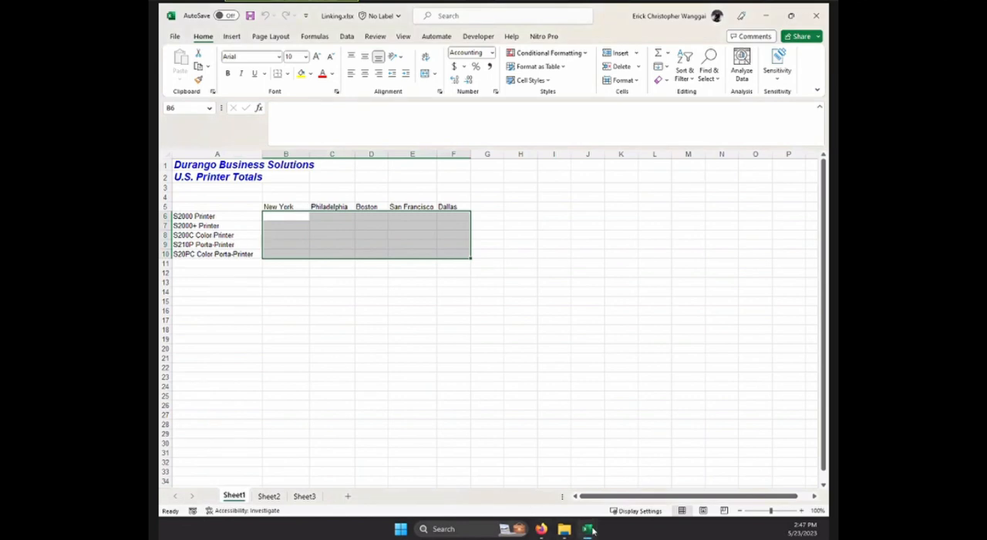
mouse_move(589, 529)
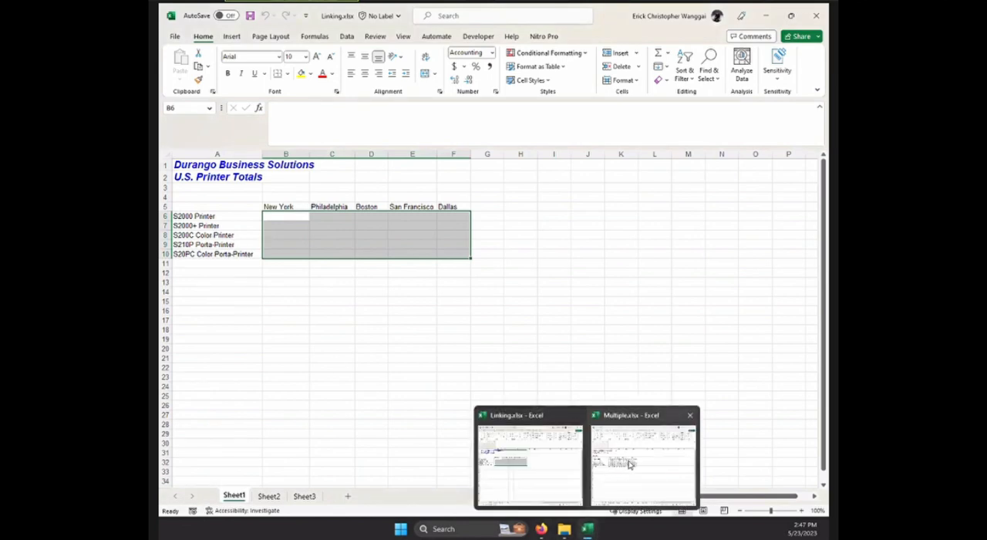
click(563, 471)
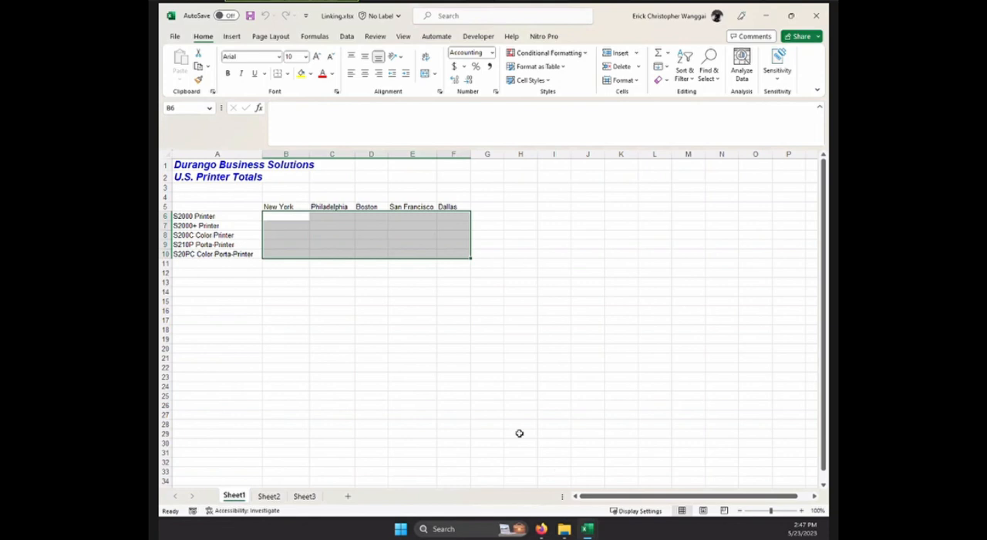
mouse_move(588, 534)
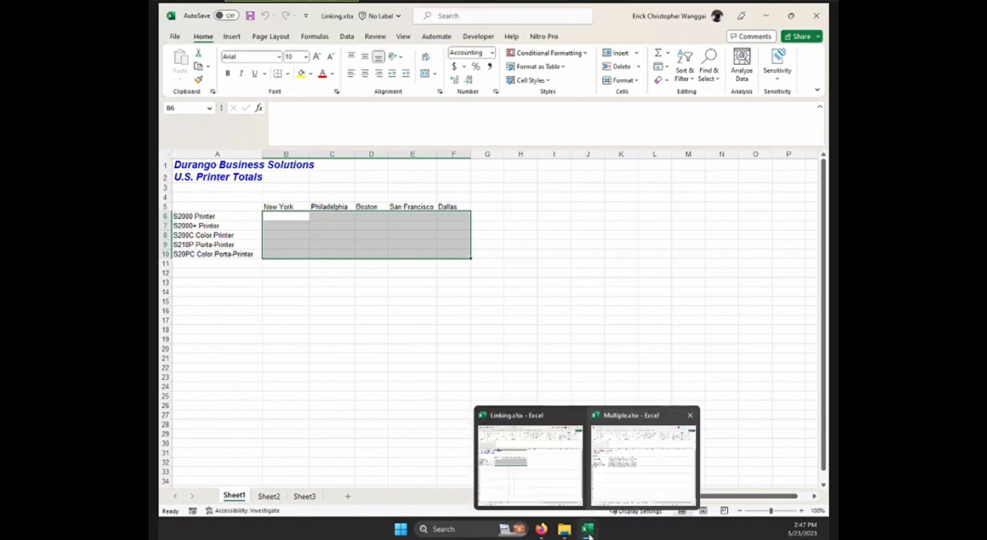
click(633, 465)
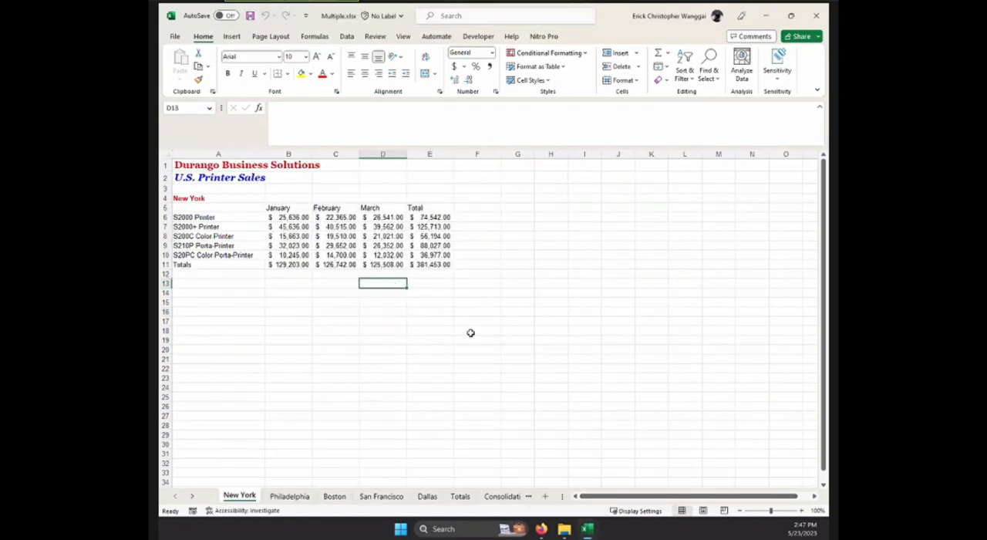
click(481, 340)
click(350, 281)
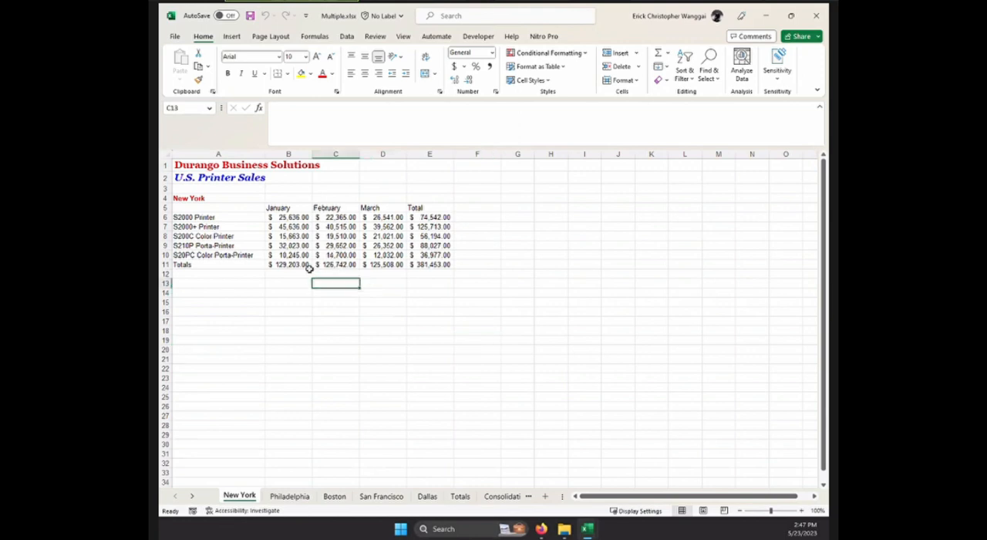
click(292, 262)
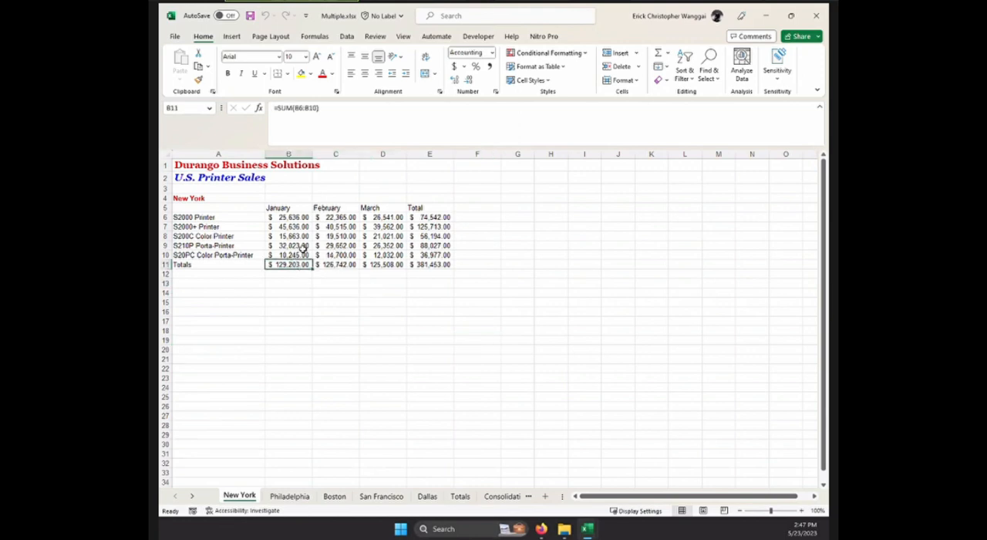
Copy the January printer sales in B6:B10 on the New York sheet, and copy the January total in B11 instead.
click(277, 217)
drag(280, 217, 296, 257)
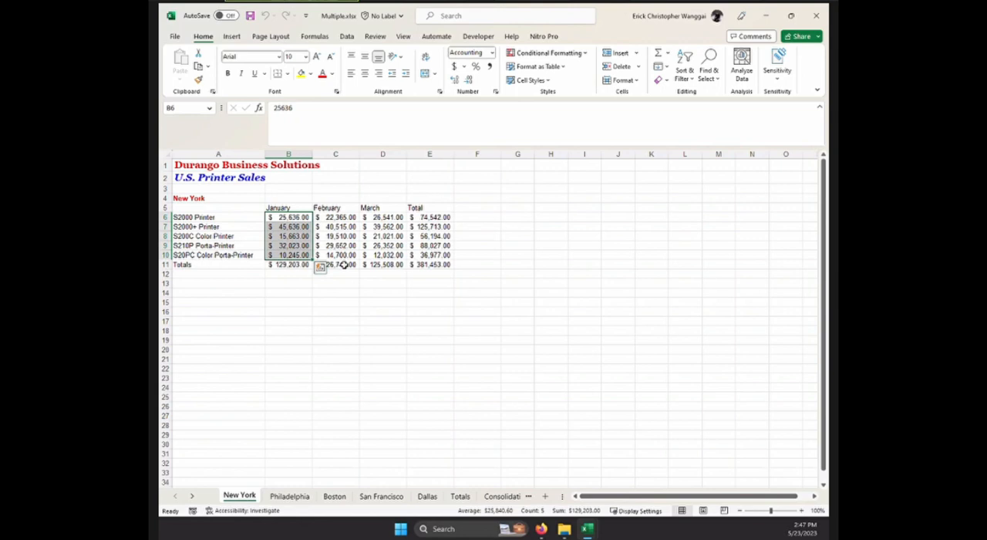
key(ctrl+c)
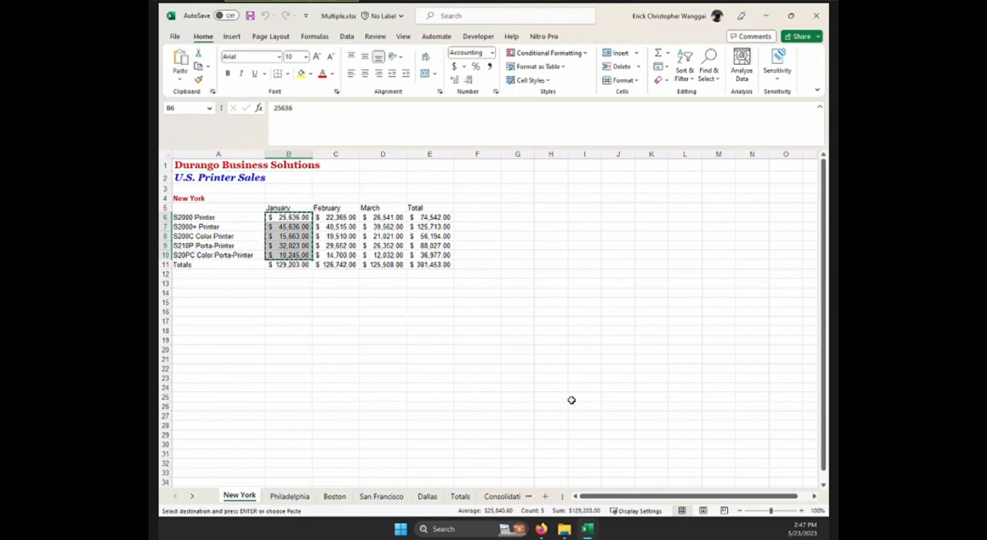
click(306, 310)
click(306, 265)
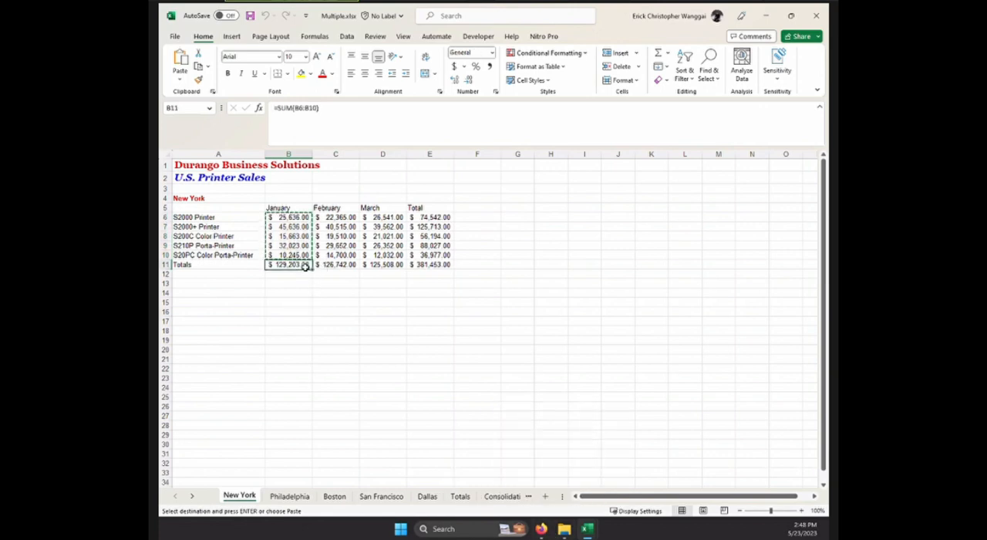
key(ctrl+c)
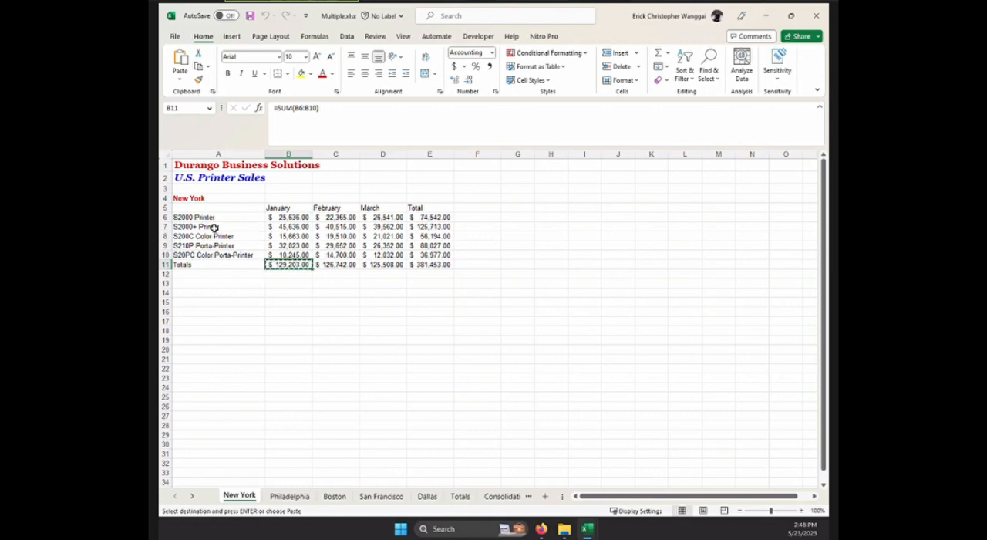
Copy the New York totals E6:E11 from Multiple.xlsx and paste them as links at B6 on Sheet1 of Linking.xlsx.
click(299, 217)
drag(428, 218, 443, 266)
key(ctrl+c)
click(587, 528)
click(548, 466)
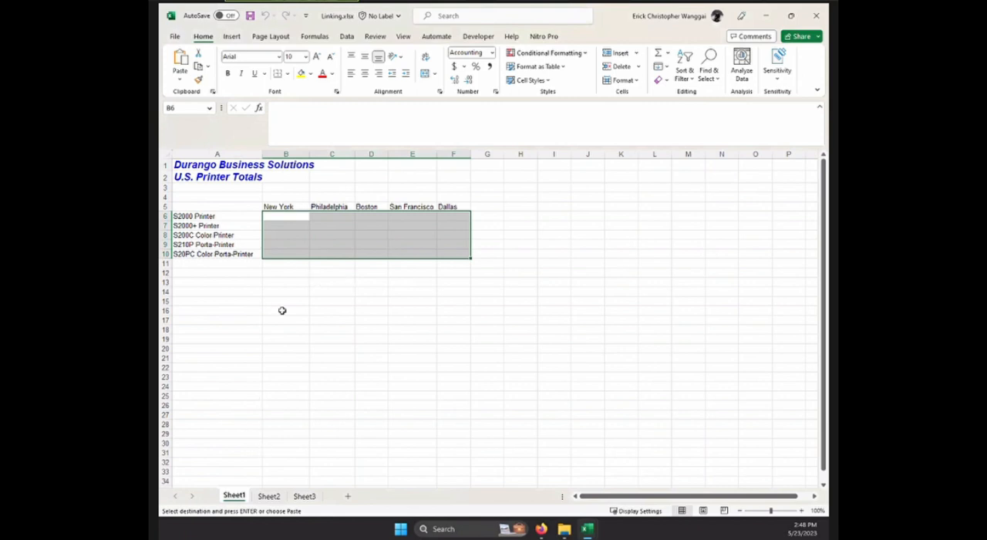
click(290, 216)
right_click(290, 215)
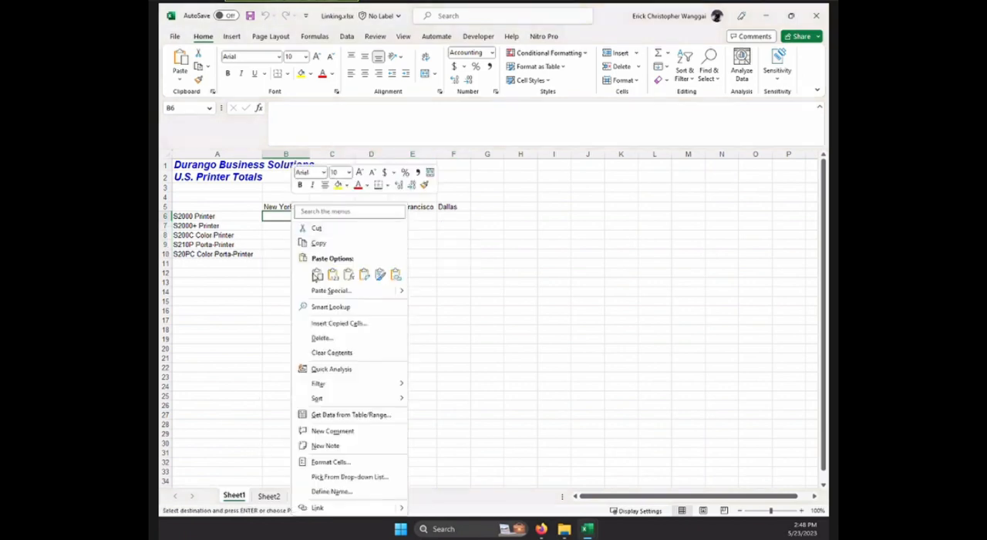
click(396, 275)
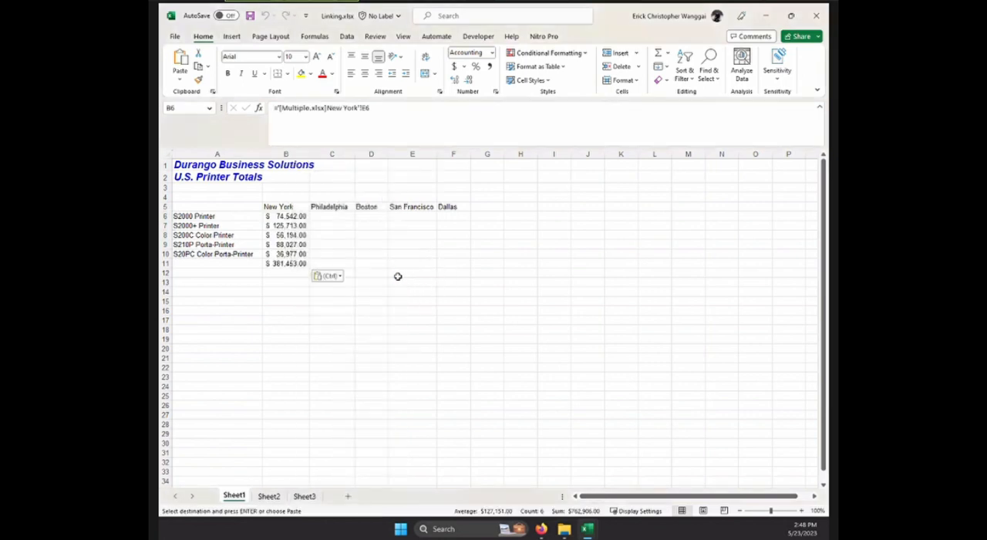
Examine the workbook name and sheet name in the external link formula of B6 on Linking's Sheet1.
click(372, 244)
click(290, 216)
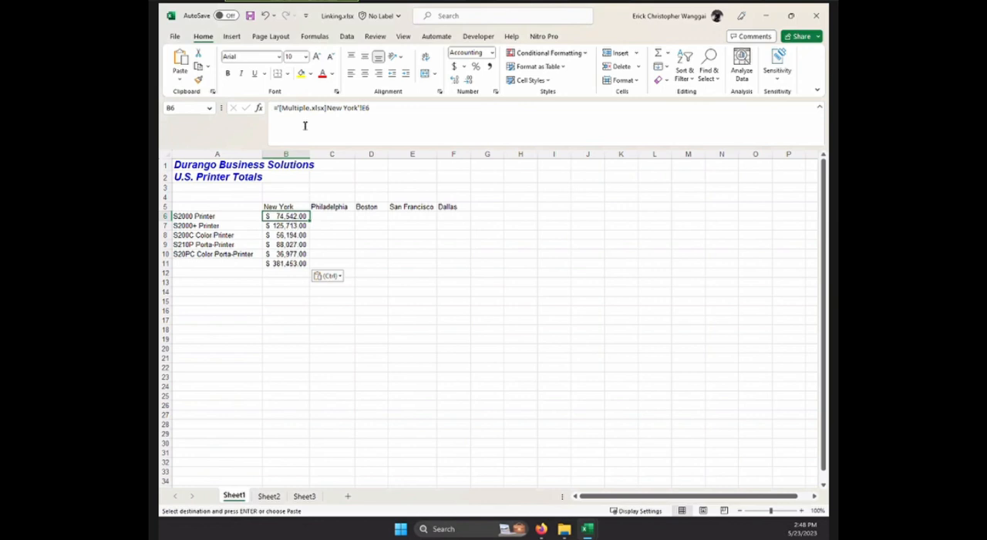
drag(289, 108, 322, 108)
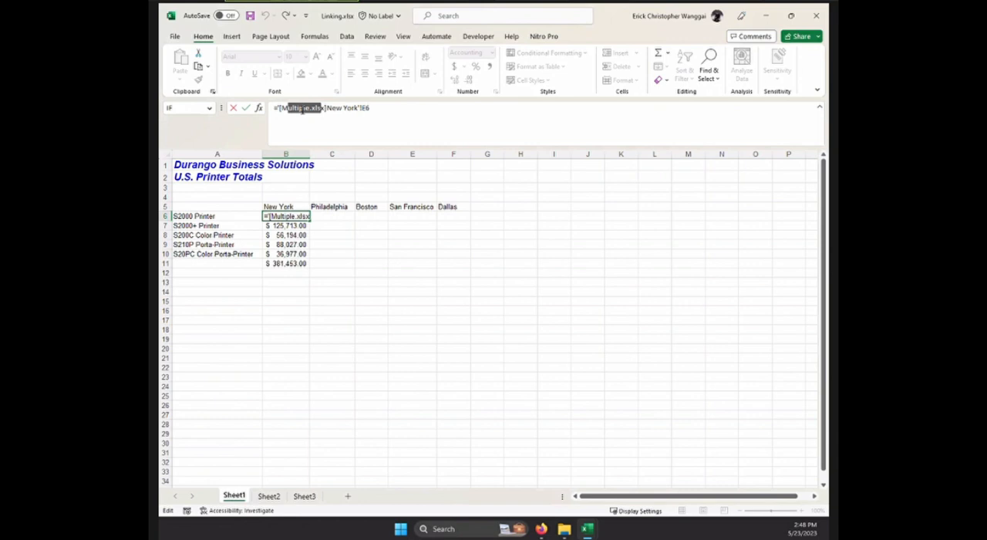
drag(334, 110, 353, 109)
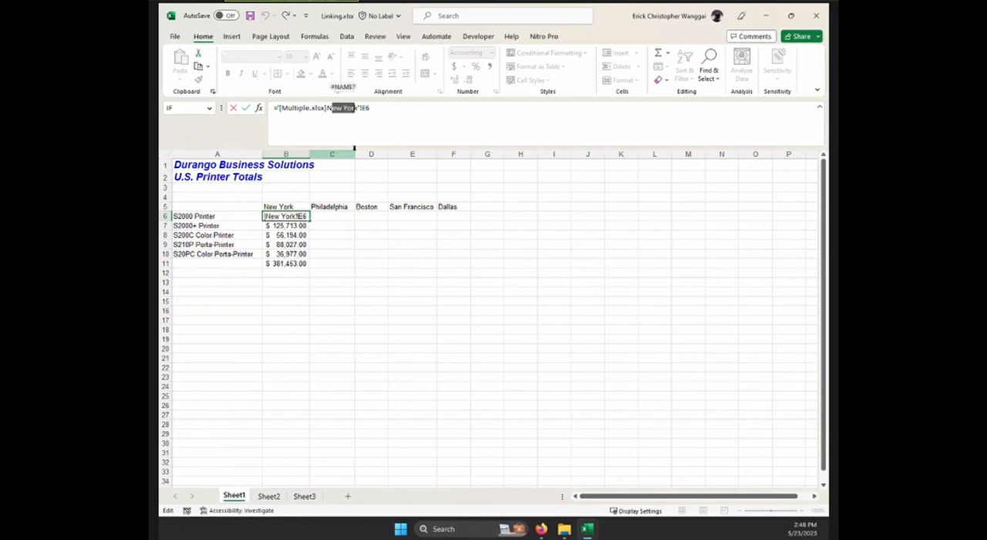
click(388, 116)
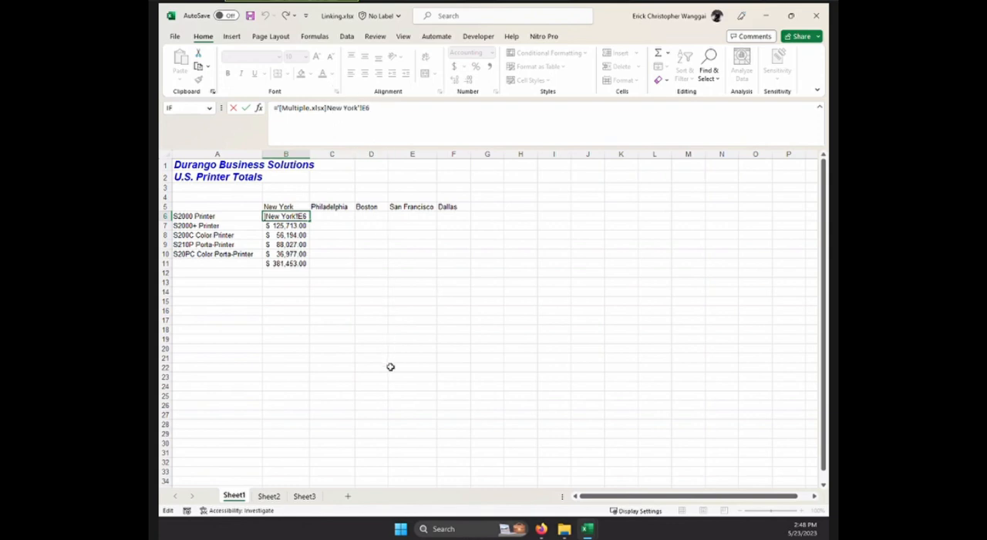
click(331, 243)
click(292, 219)
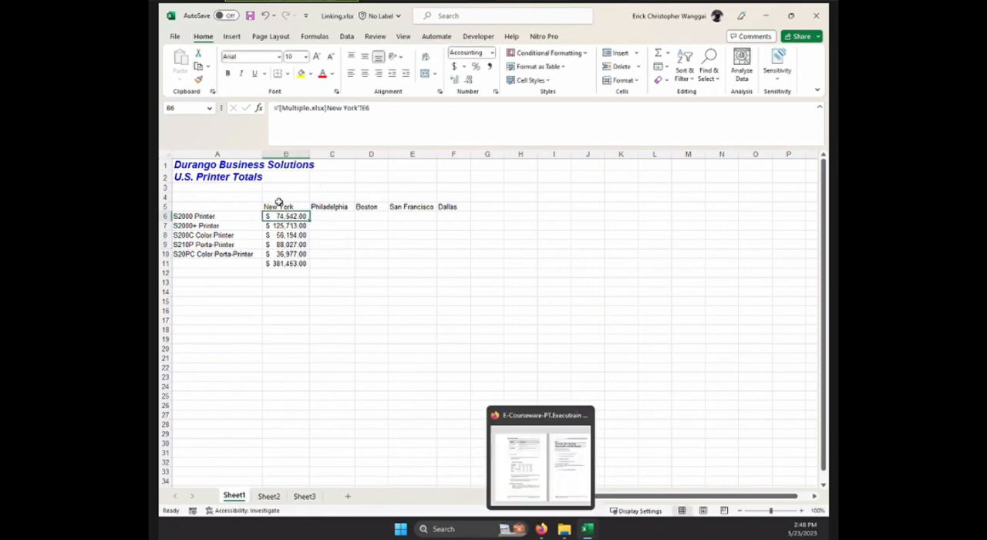
Set the January S2000 Printer sales in B6 on the New York sheet of Multiple.xlsx to 100,000.
mouse_move(586, 529)
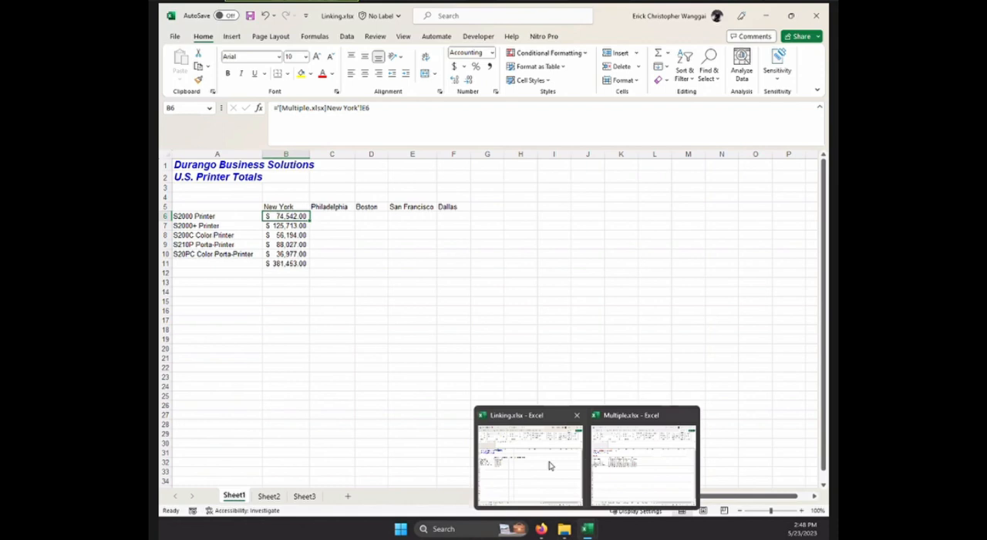
click(640, 468)
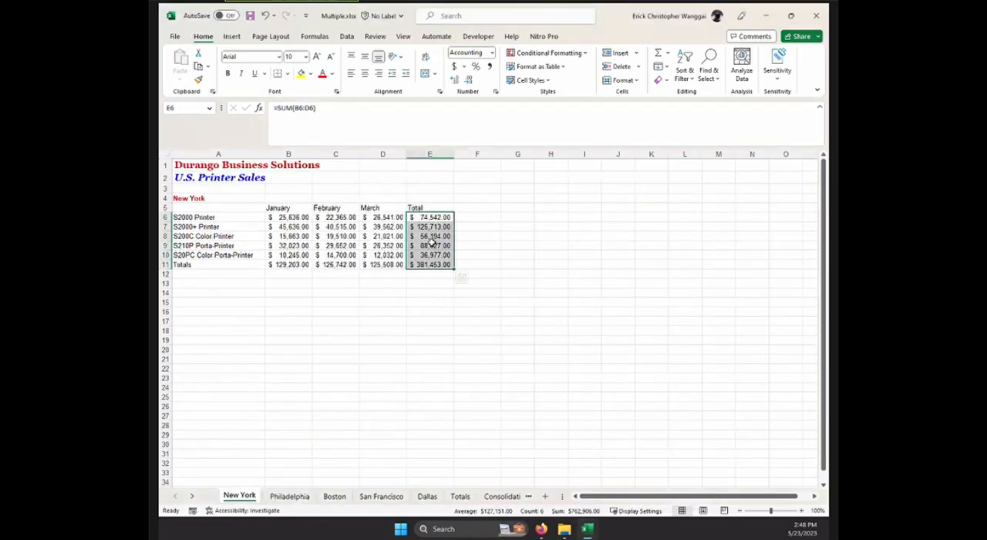
click(440, 217)
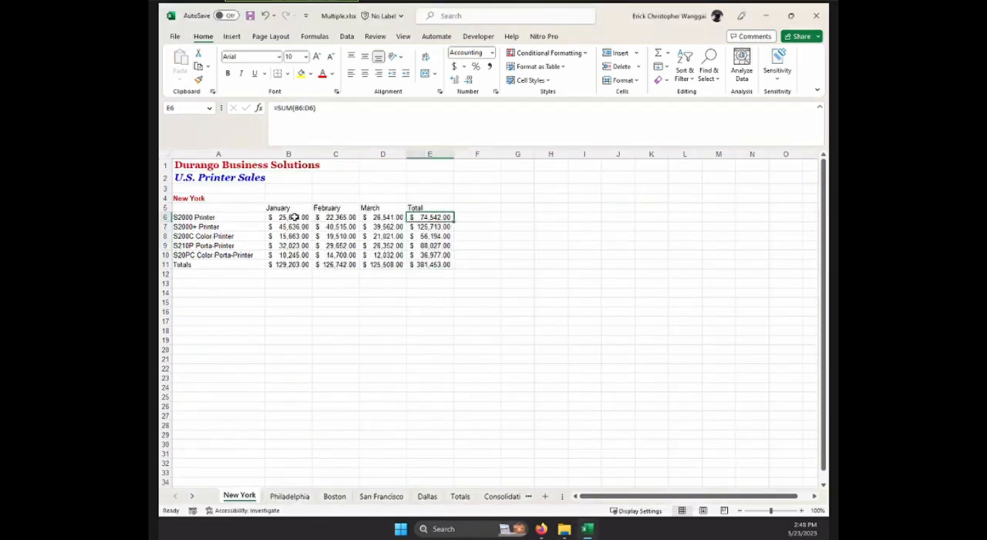
click(293, 217)
text(10)
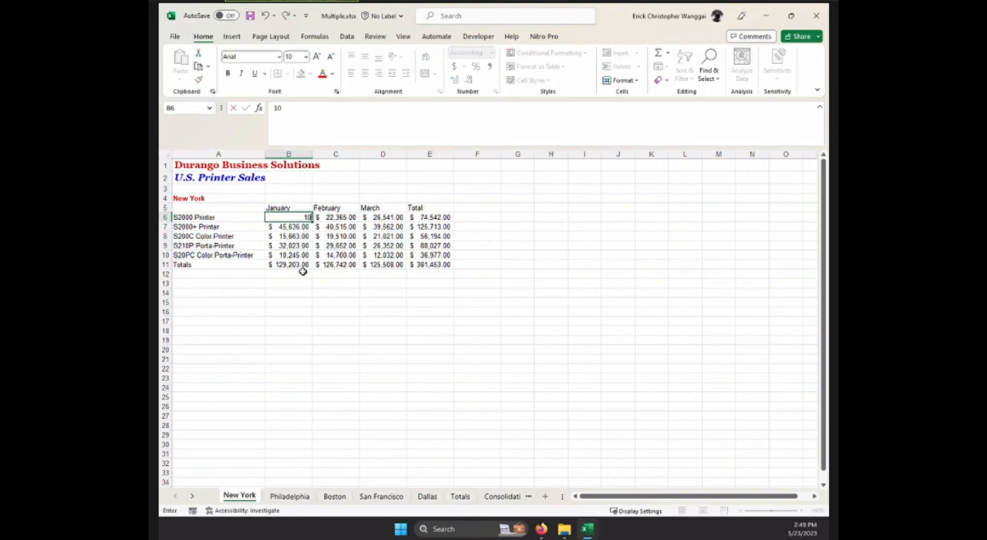
text(0,000)
click(356, 310)
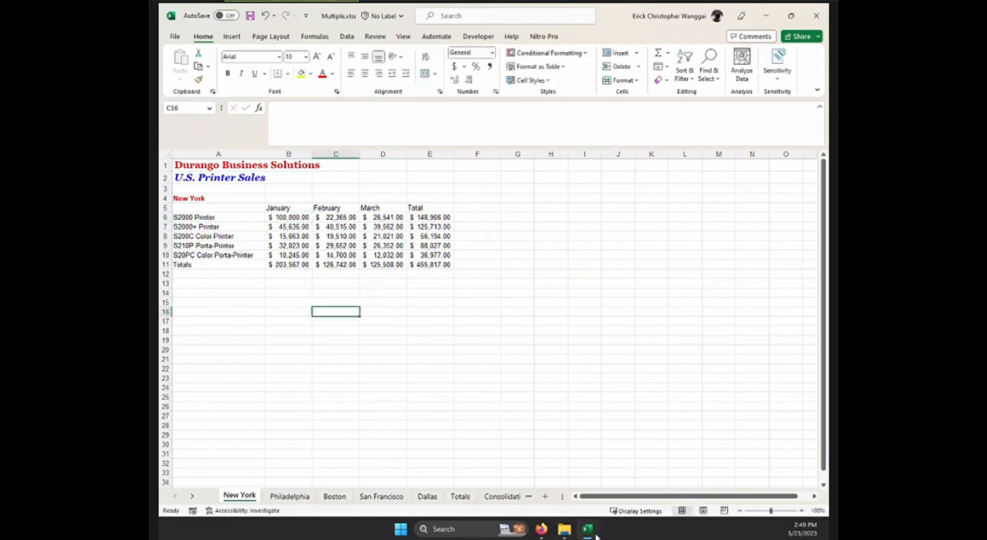
Return to Linking.xlsx and check the linked New York totals on Sheet1 against the changed source value.
mouse_move(588, 528)
click(494, 416)
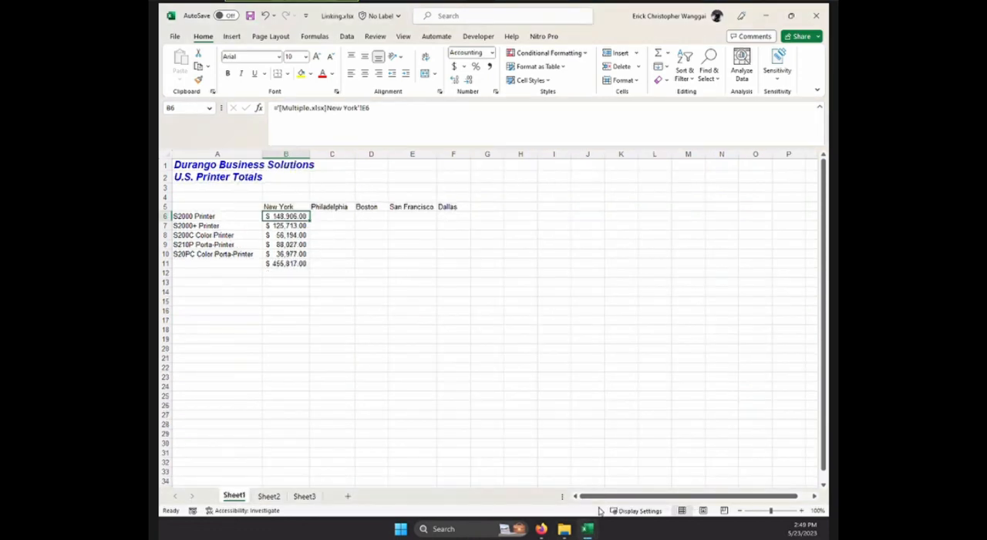
click(392, 290)
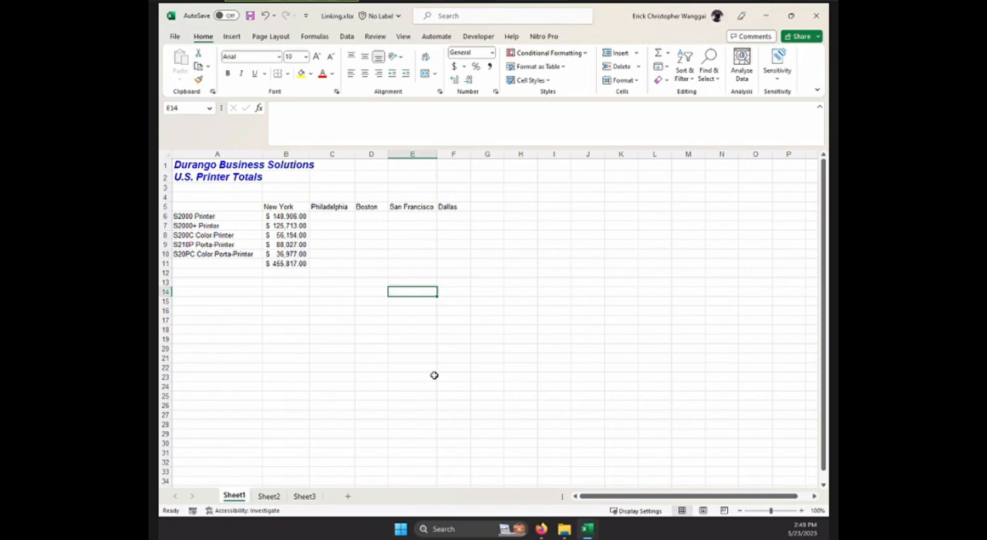
click(346, 253)
click(328, 216)
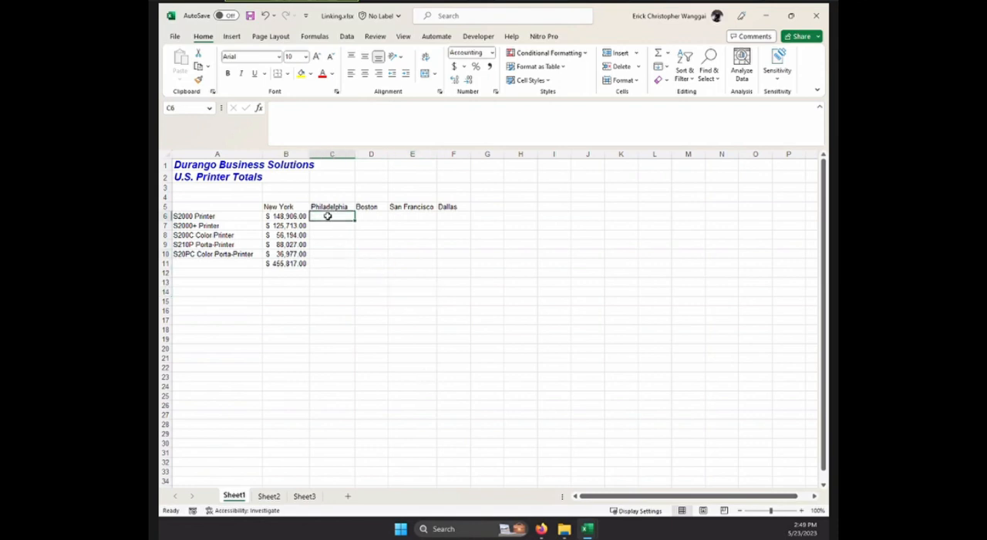
Start a hyperlink in cell A5 of Sheet1 to an existing file, browsing the folder Managing and Presenting Business Data in Excel 2016.
click(243, 209)
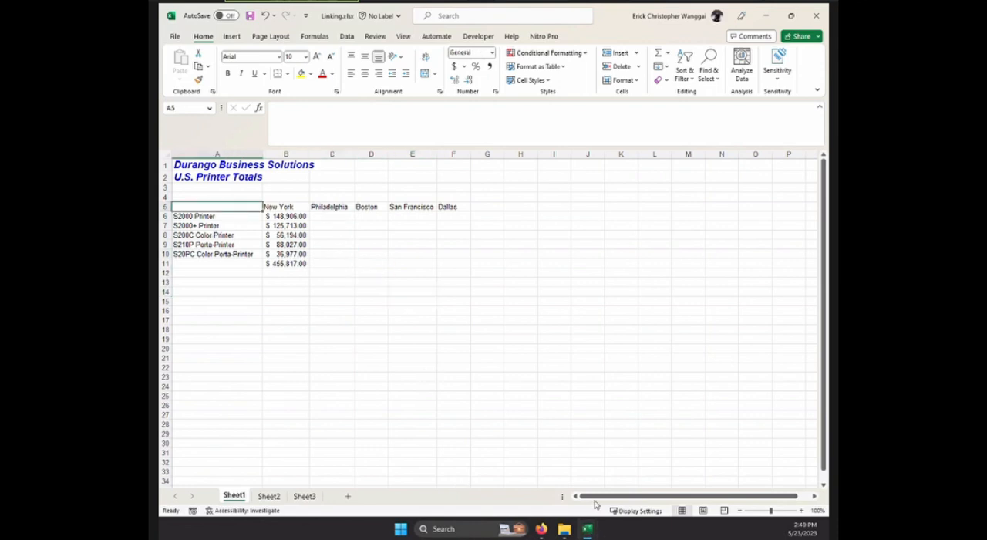
mouse_move(588, 530)
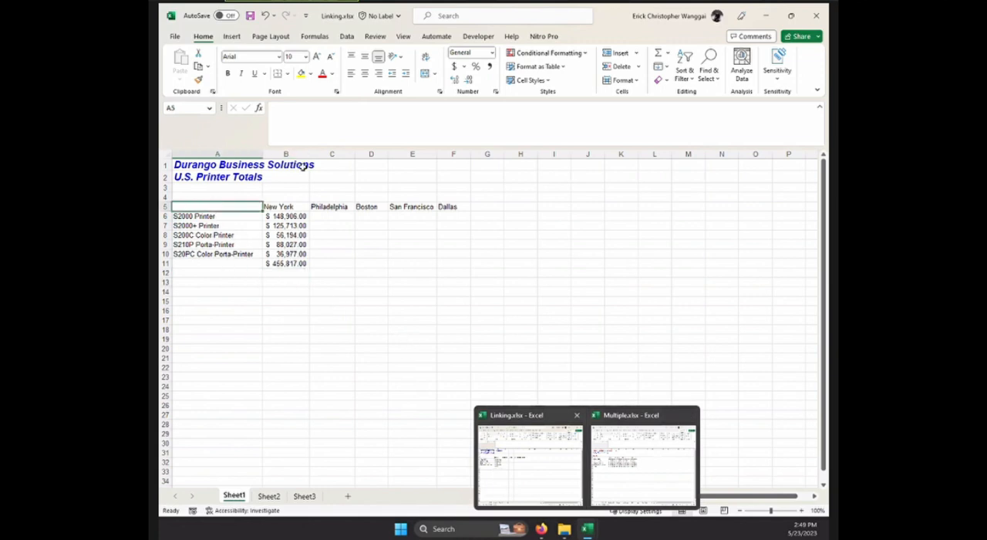
right_click(233, 212)
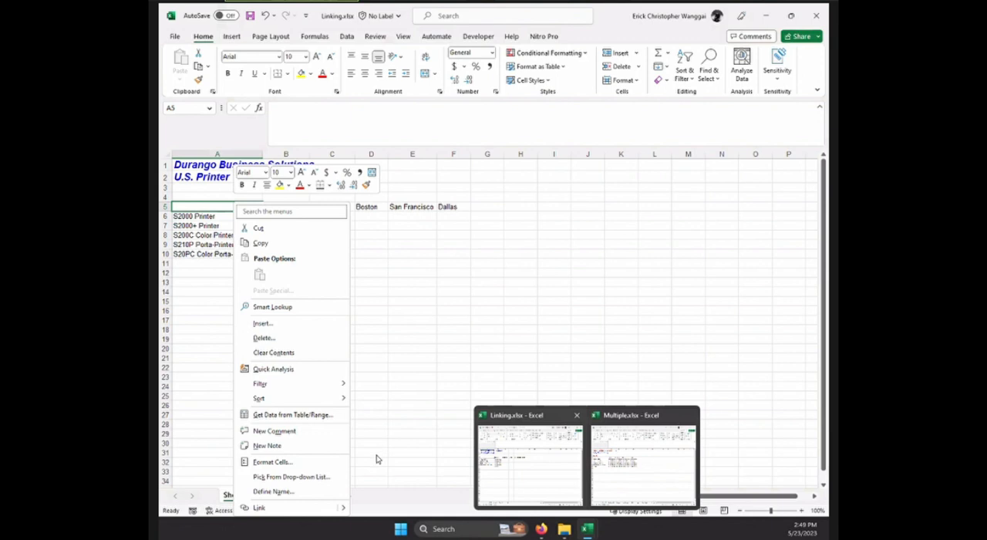
click(289, 508)
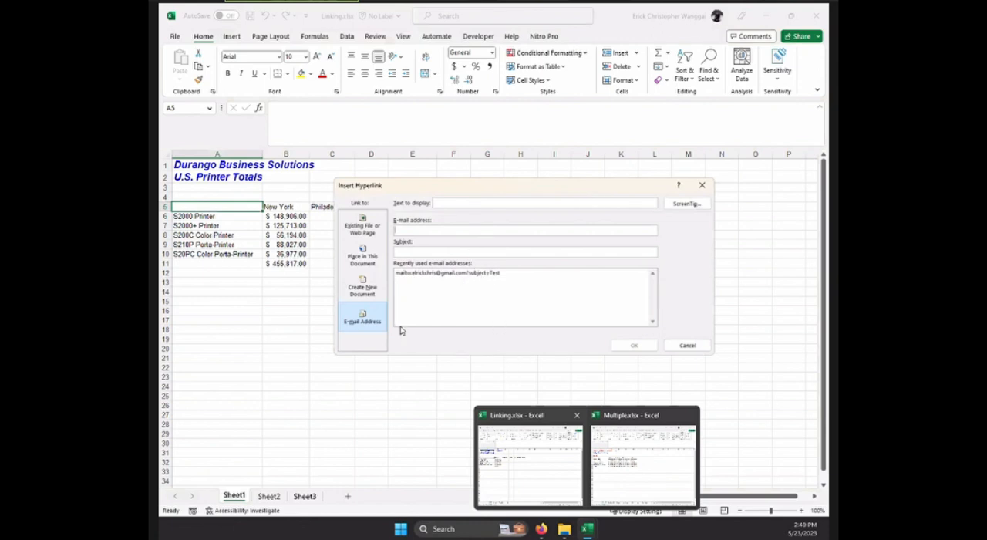
click(370, 233)
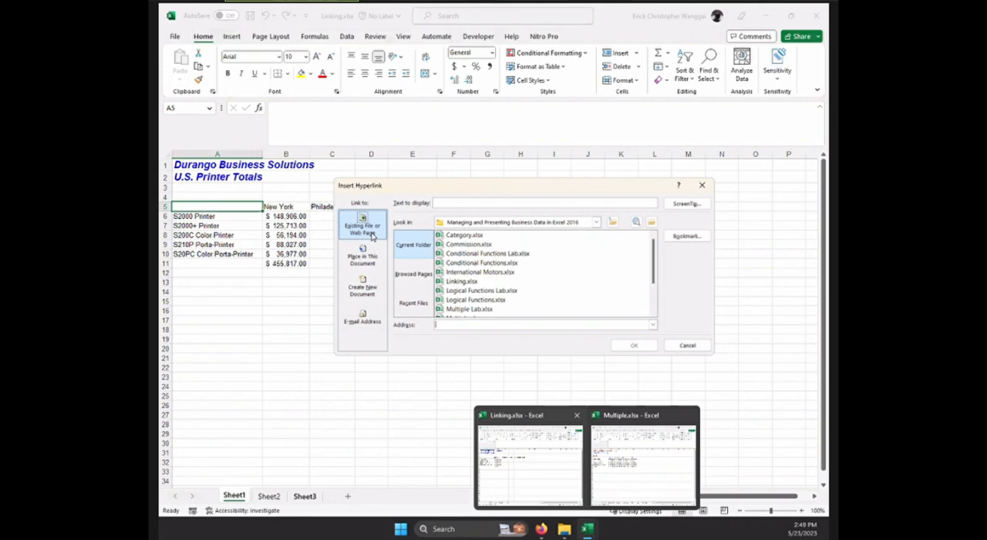
click(596, 222)
click(596, 222)
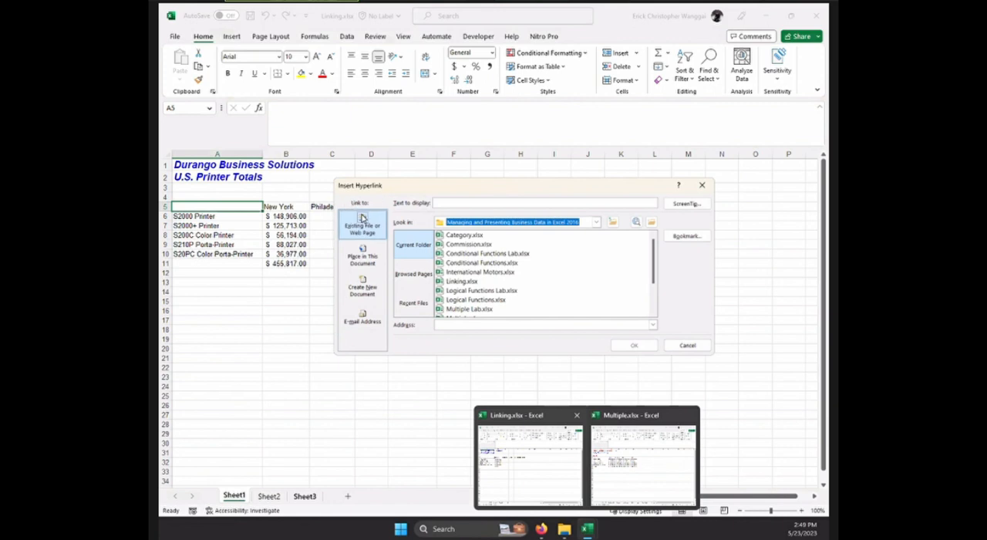
click(596, 222)
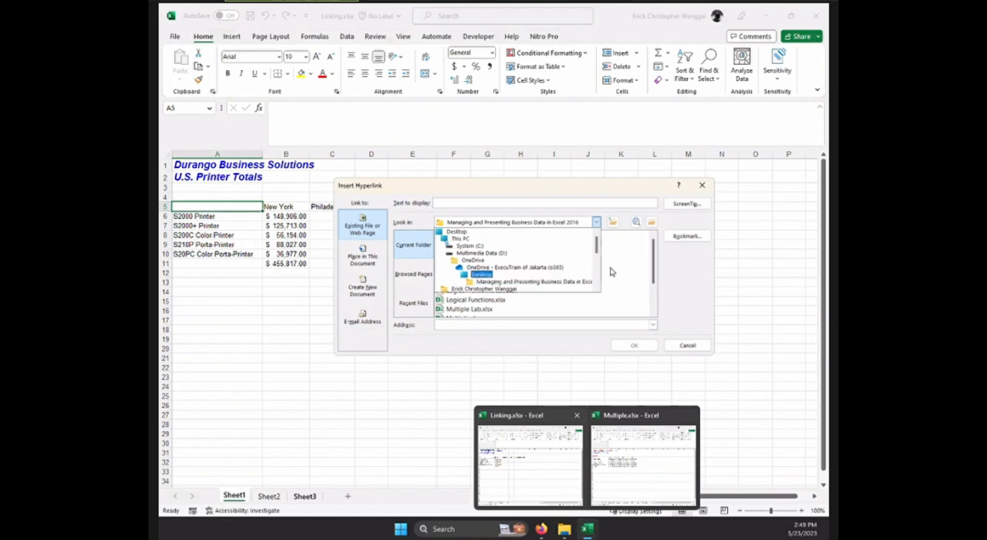
click(567, 283)
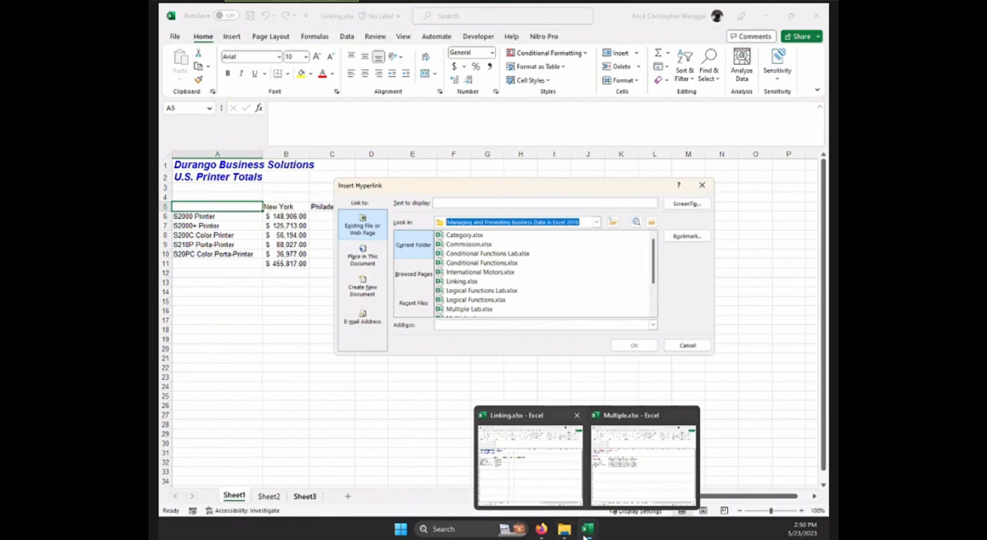
Choose Multiple.xlsx as the hyperlink's target file and insert the link in A5.
scroll(494, 274, down, 2)
scroll(493, 293, up, 1)
click(467, 291)
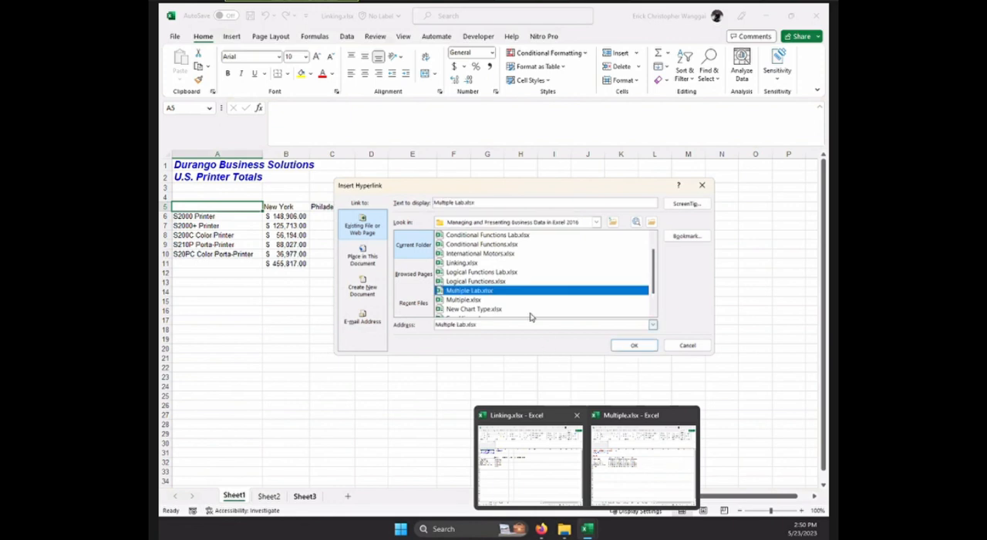
click(484, 300)
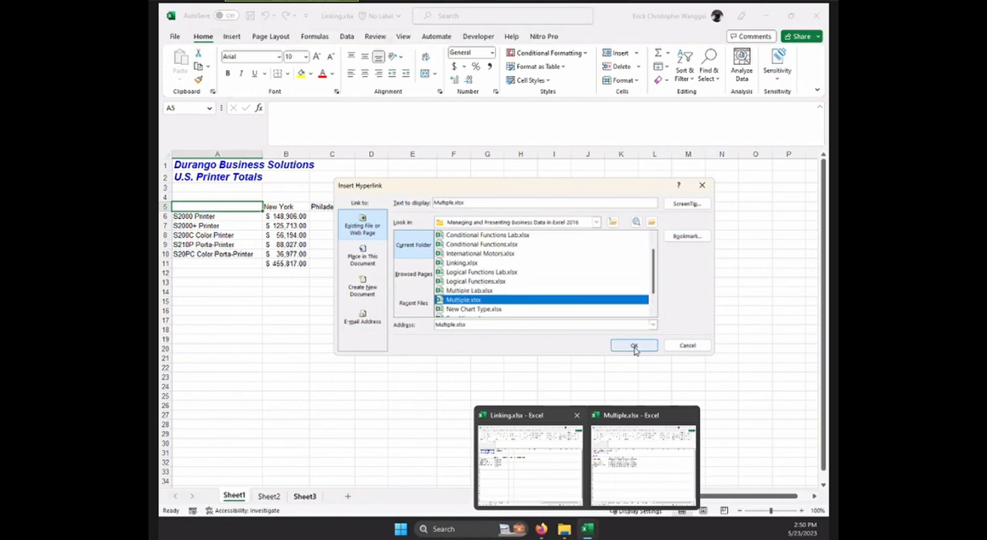
click(634, 346)
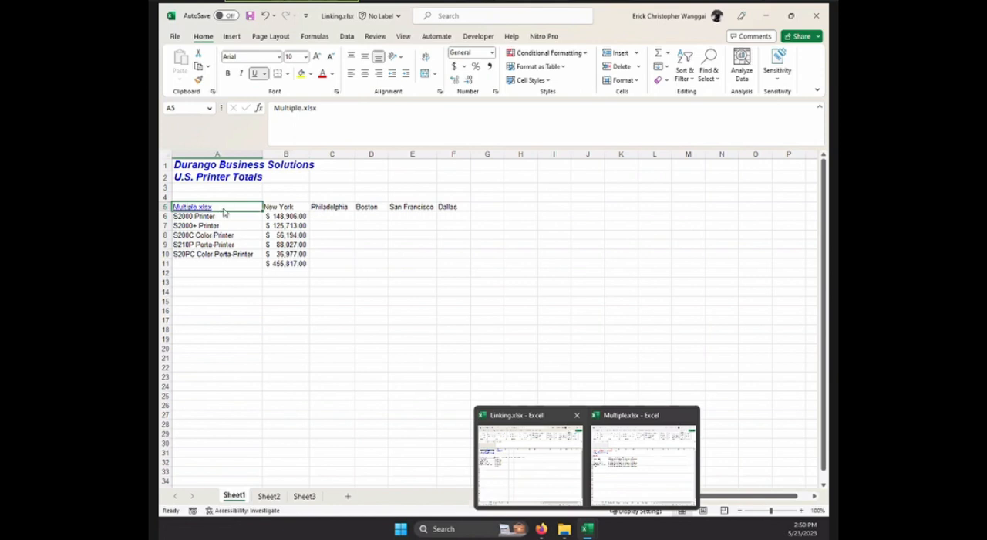
Edit the hyperlink in A5 so that its display text reads "Link to Source".
right_click(224, 212)
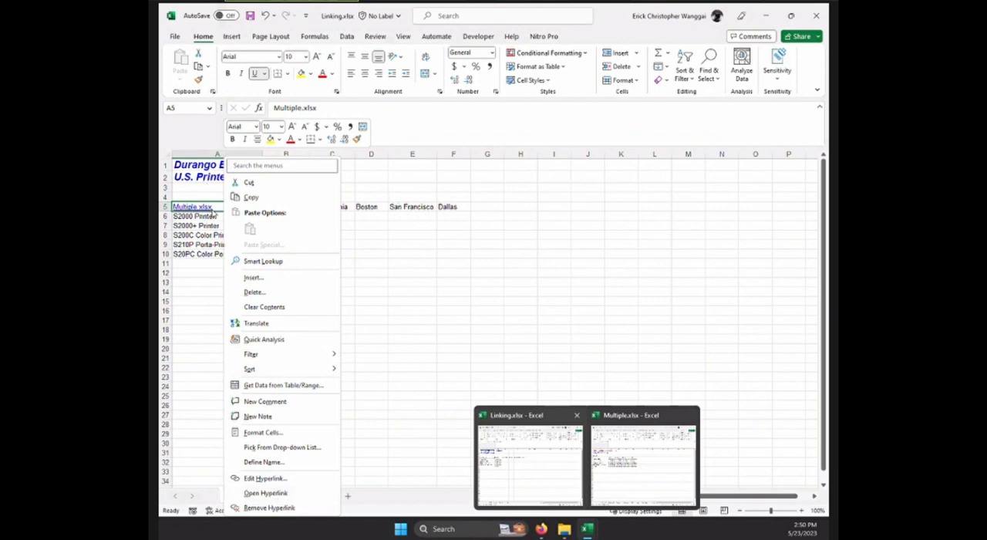
click(218, 208)
right_click(221, 210)
click(290, 478)
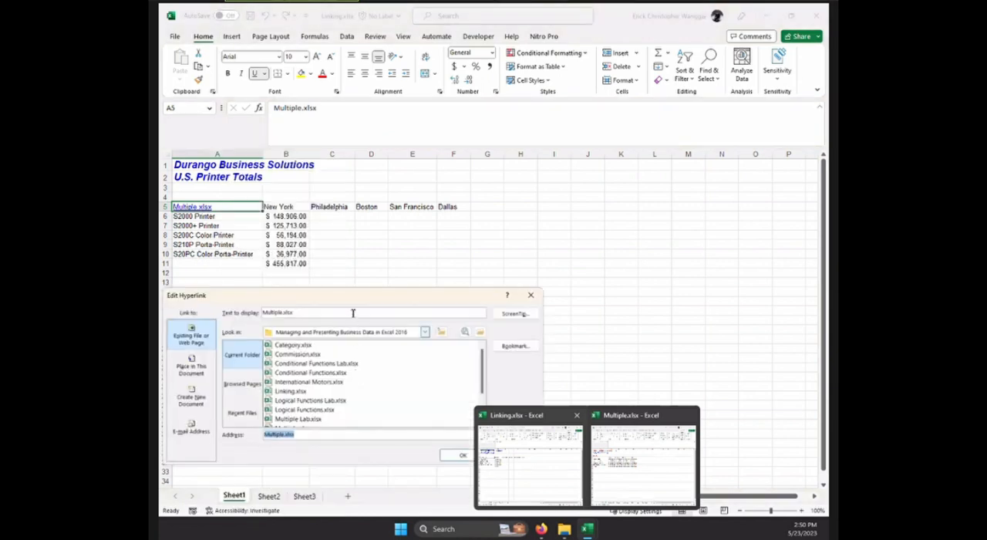
drag(293, 312, 253, 317)
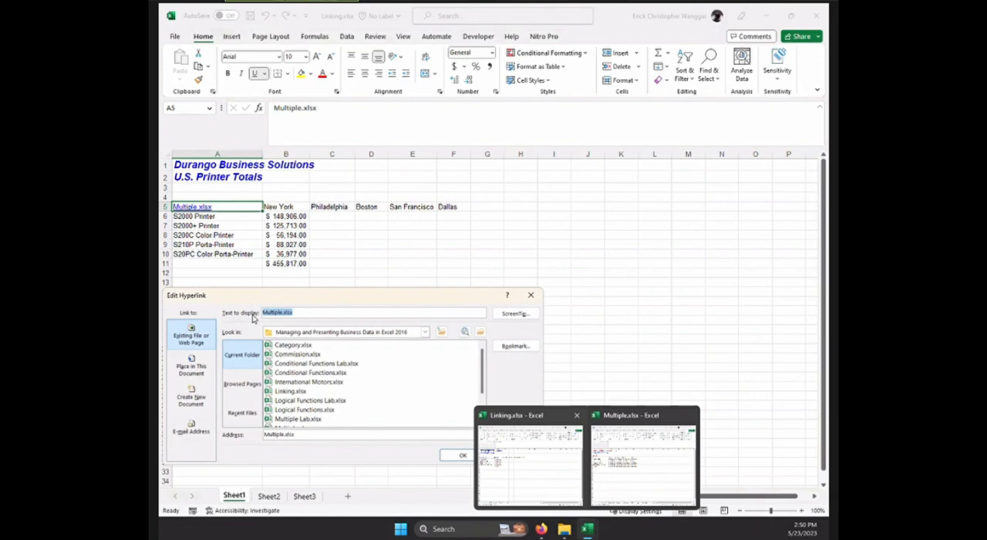
text(Link to Source)
click(463, 456)
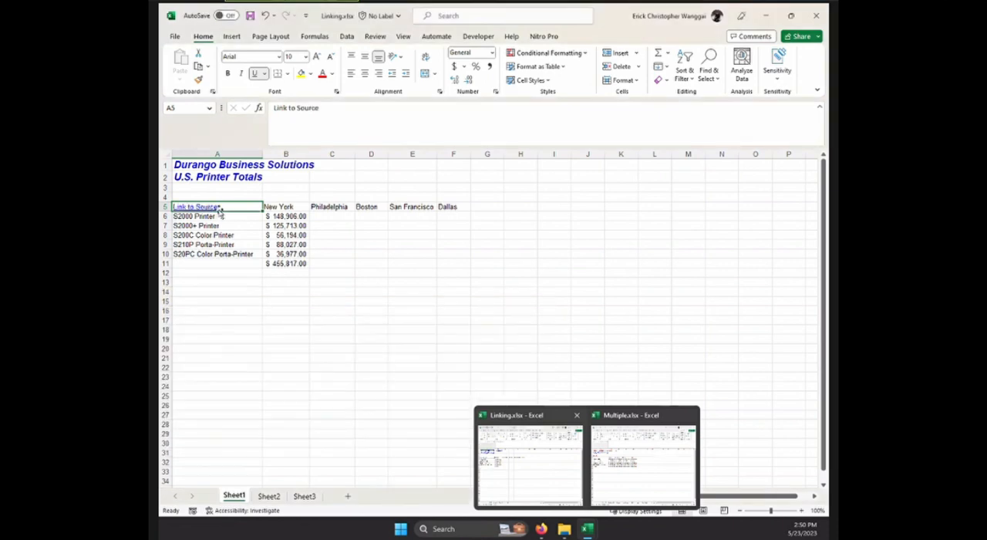
Follow the Link to Source hyperlink in A5 to Multiple.xlsx and close that workbook without saving its changes.
click(371, 339)
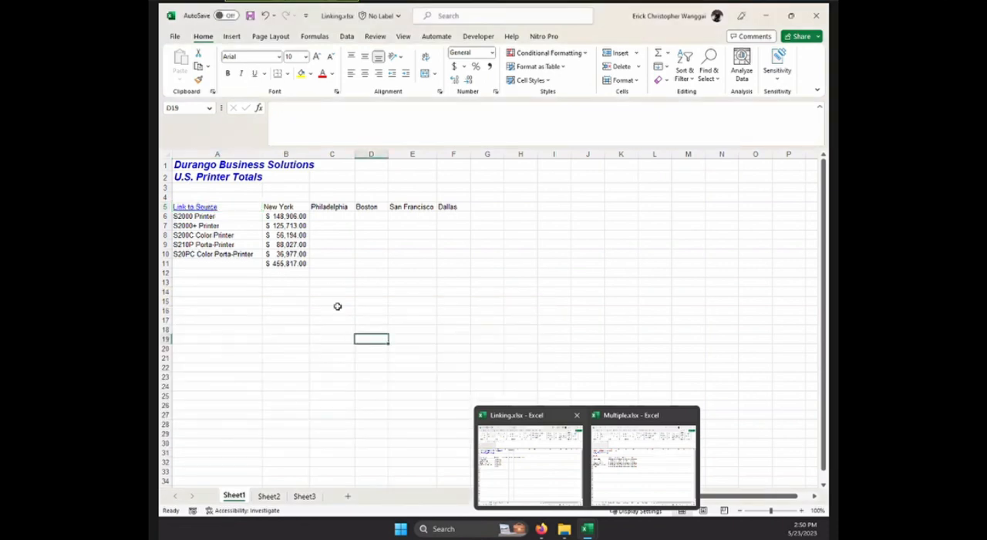
click(205, 207)
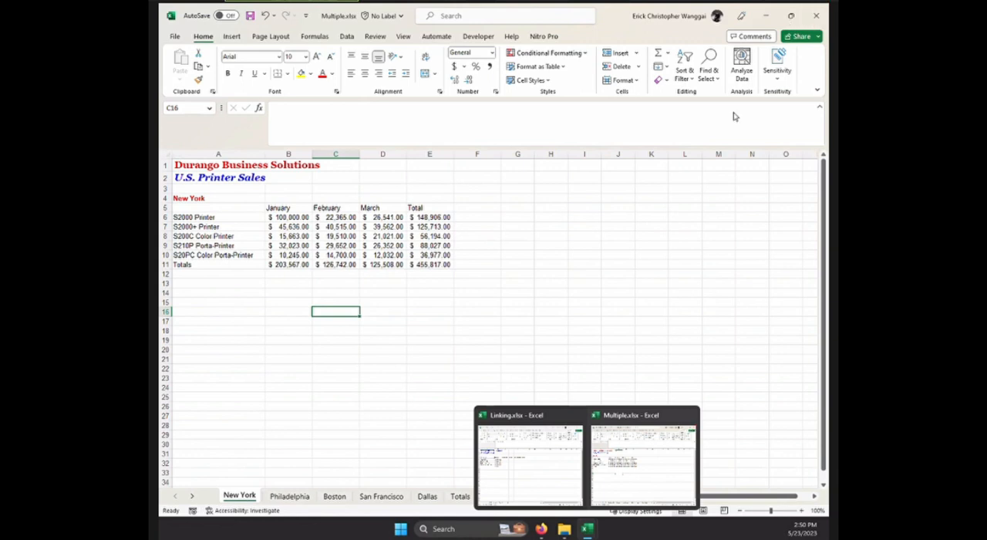
click(818, 17)
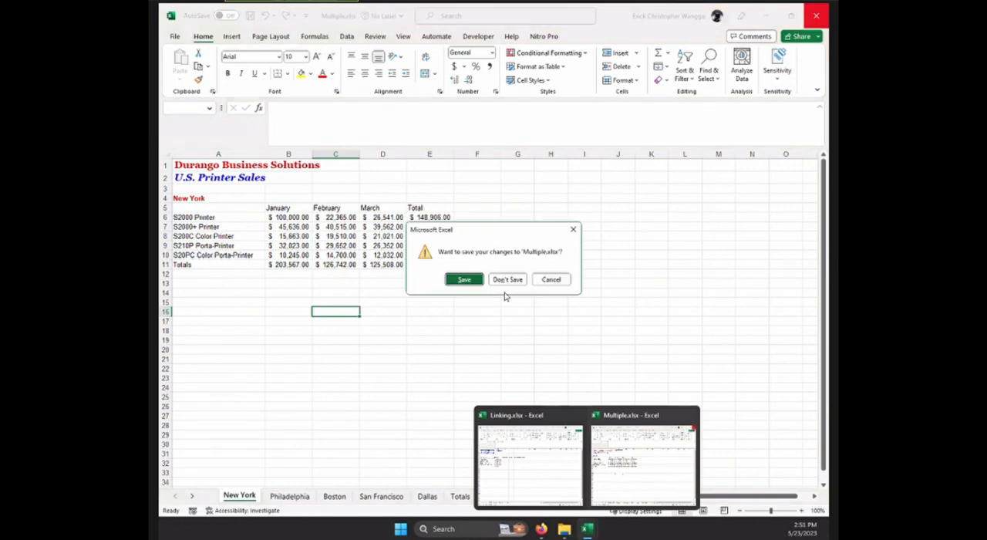
click(507, 279)
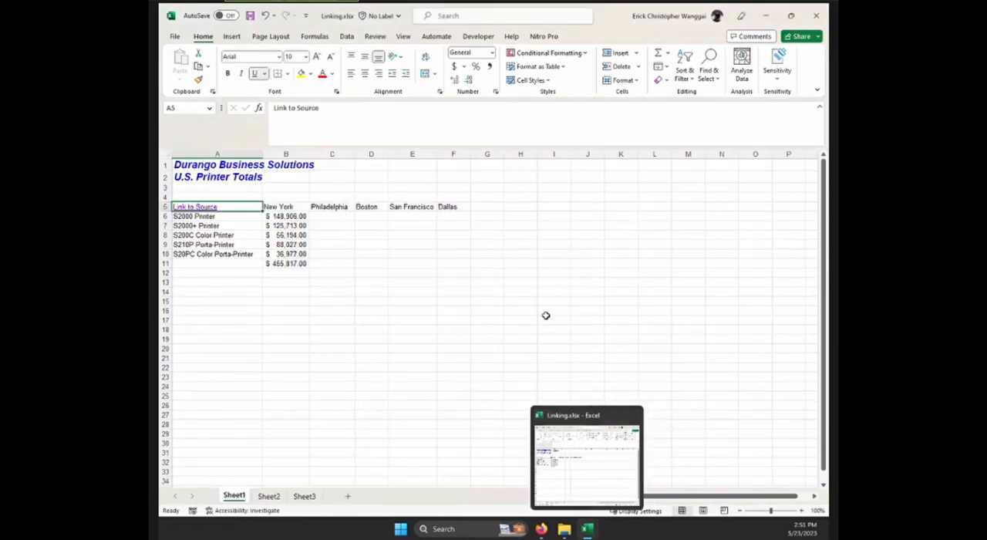
Reopen the closed Multiple.xlsx through the Link to Source hyperlink in A5, and close it again to return to Linking.xlsx.
click(412, 377)
click(224, 206)
click(318, 115)
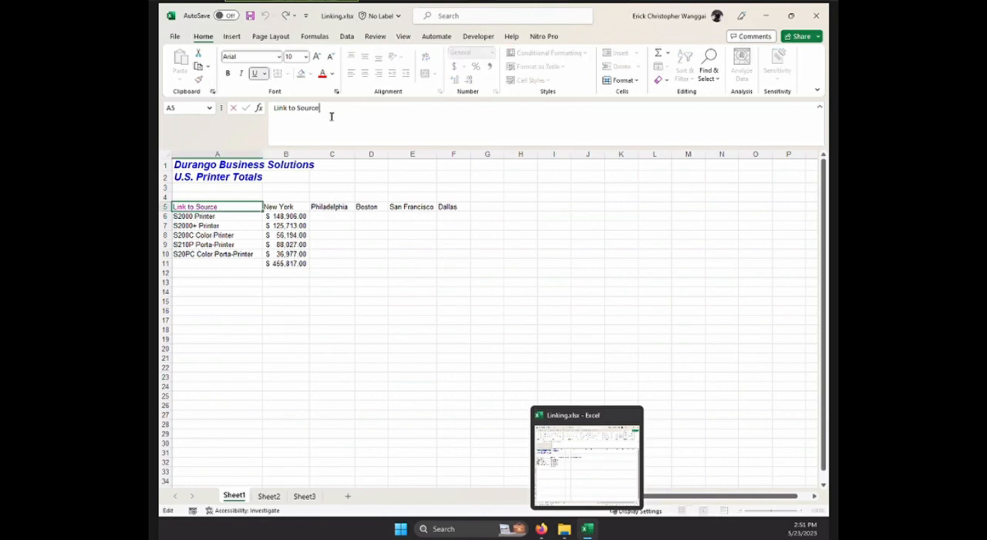
click(231, 291)
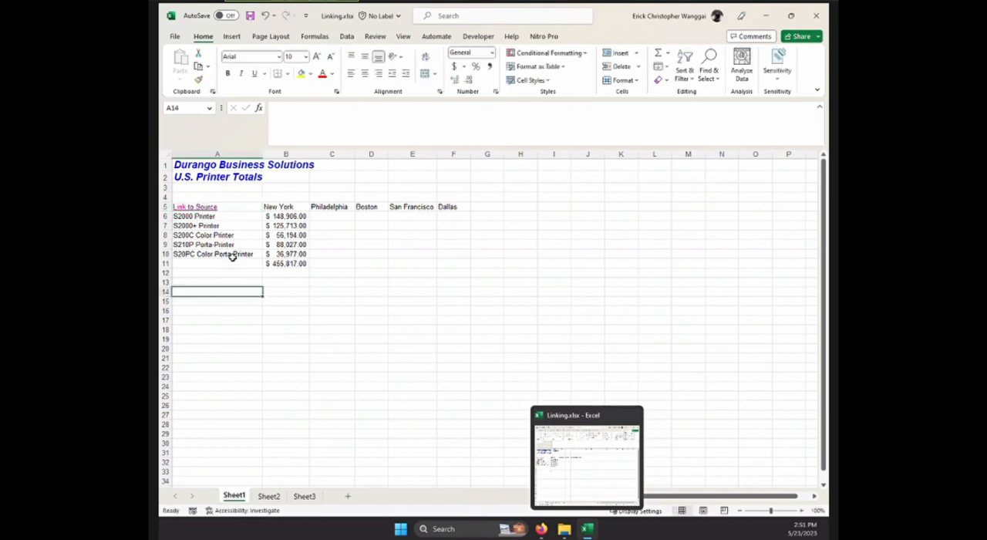
click(234, 254)
click(205, 207)
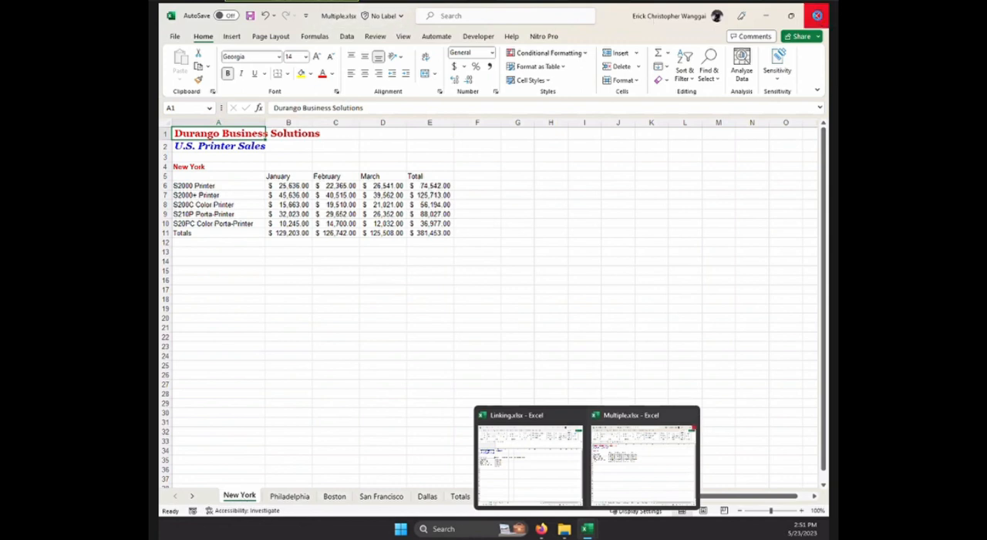
click(817, 15)
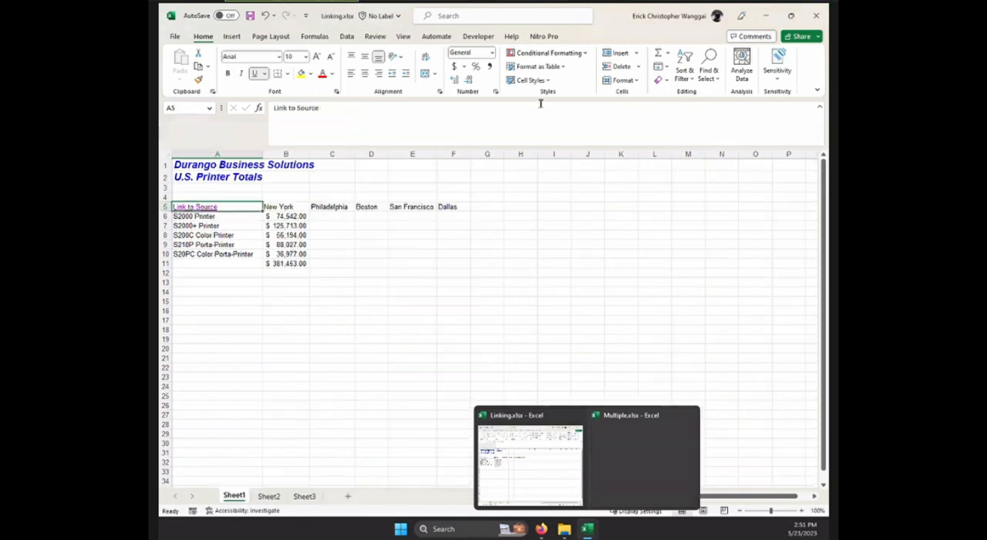
Examine the full file path in the external link formula of B8 on Sheet1.
click(294, 235)
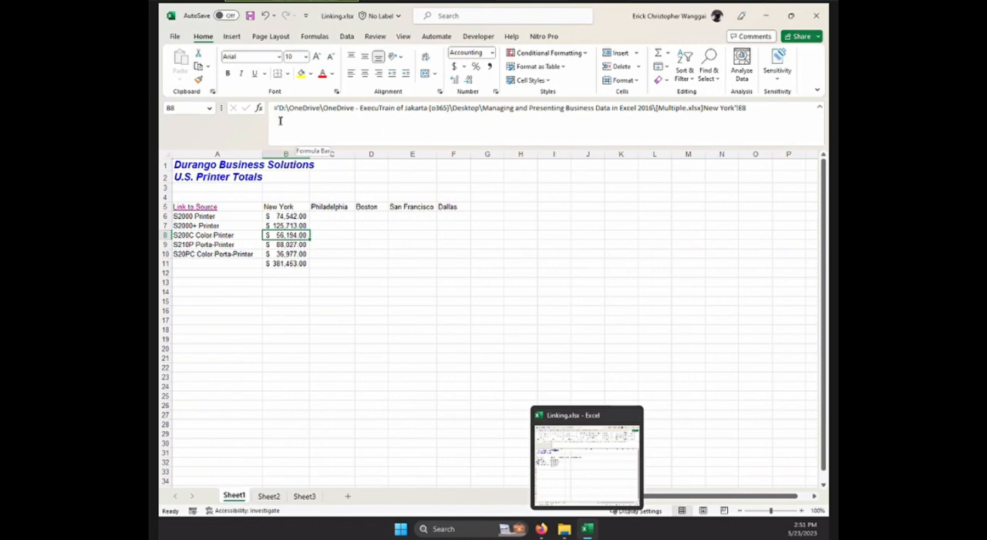
drag(280, 108, 659, 112)
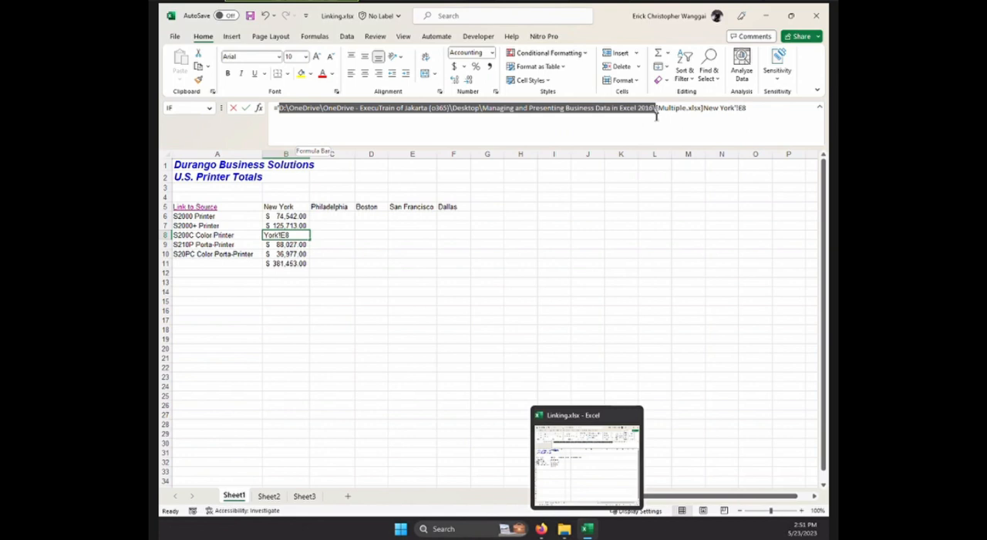
click(426, 224)
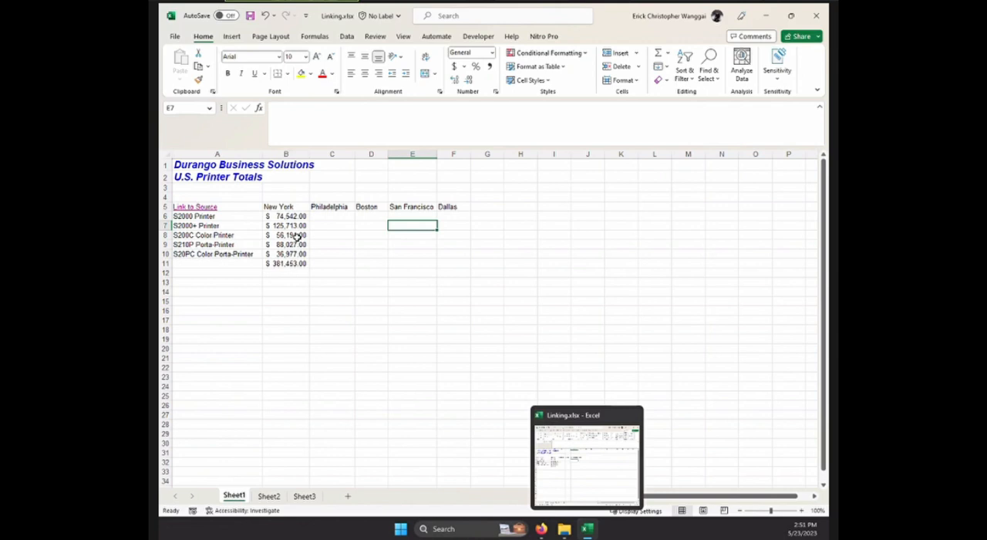
click(609, 283)
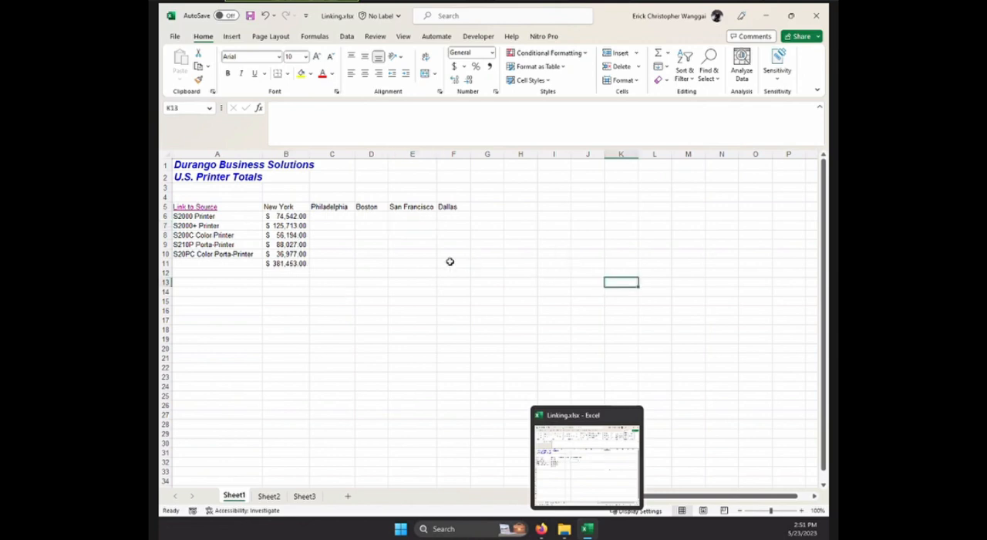
click(422, 382)
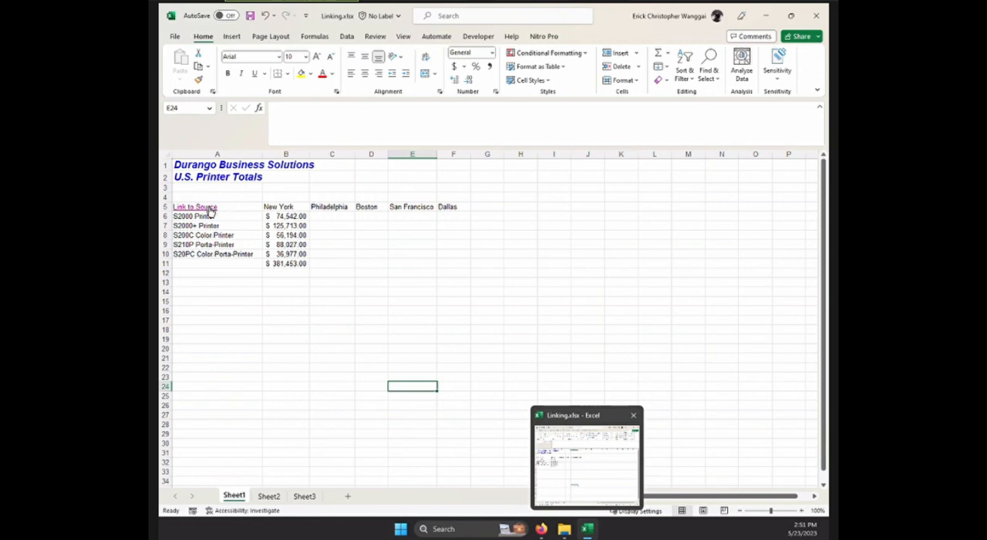
click(402, 263)
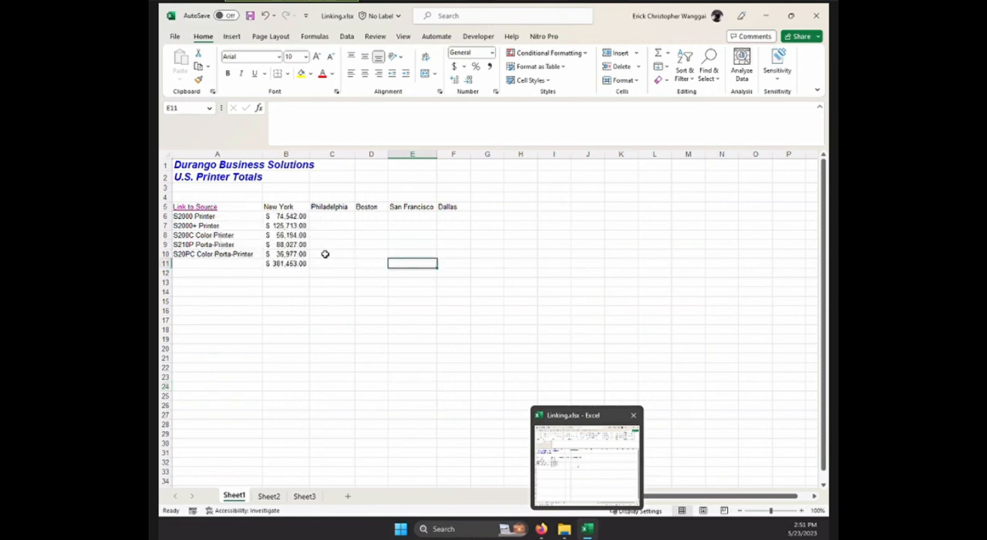
Open the hyperlink settings for A5, inspect the target address, and cancel without making changes.
click(234, 212)
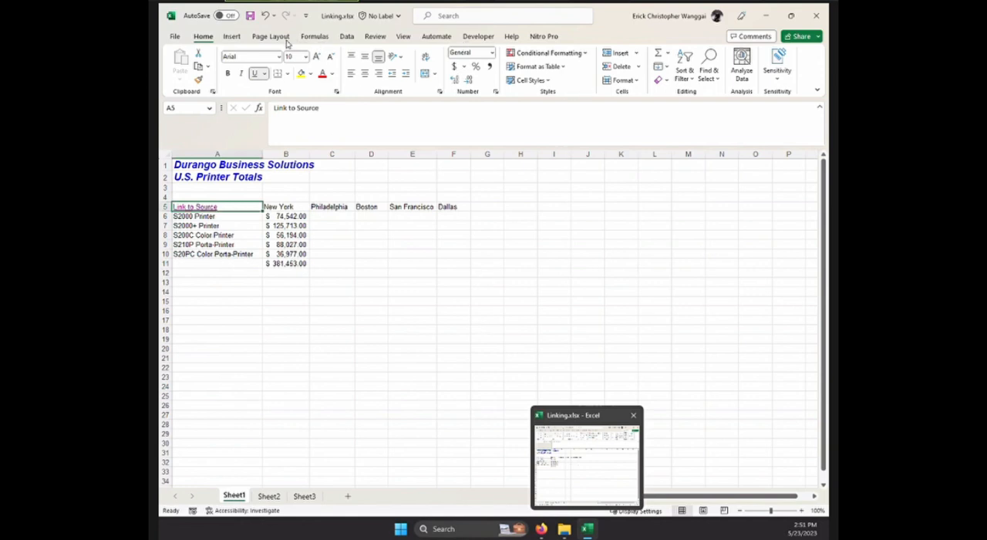
click(232, 39)
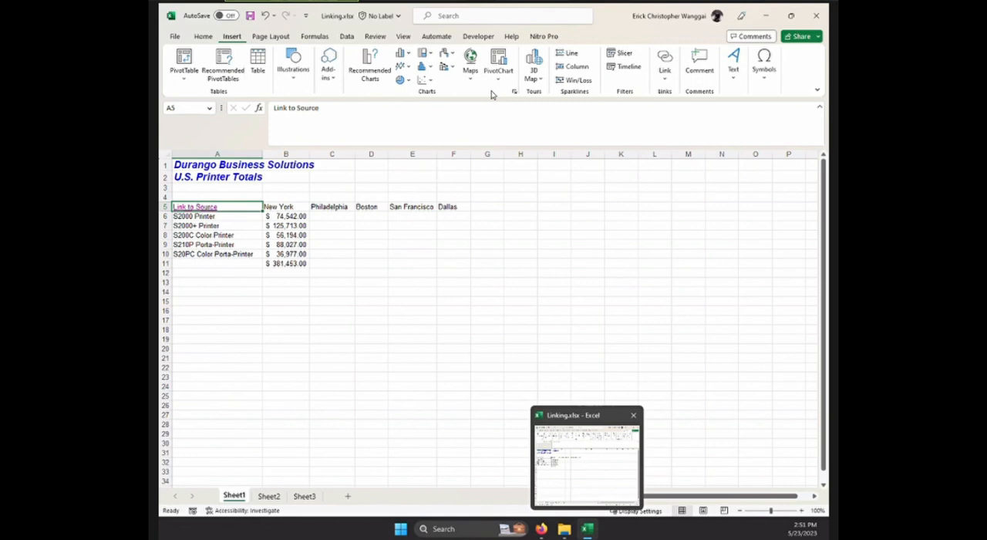
click(665, 79)
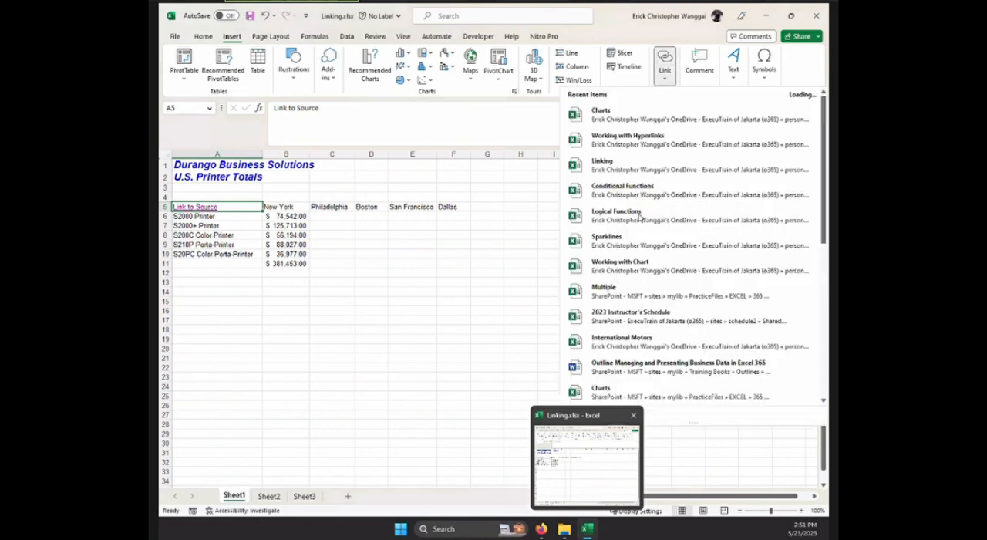
click(665, 68)
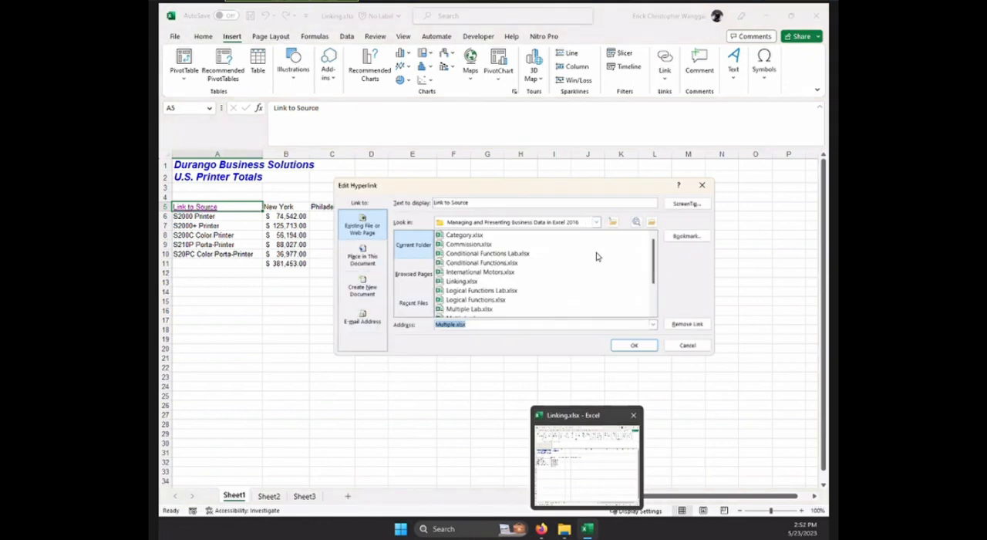
click(480, 324)
drag(606, 193, 619, 192)
drag(530, 329, 427, 324)
key(ctrl+c)
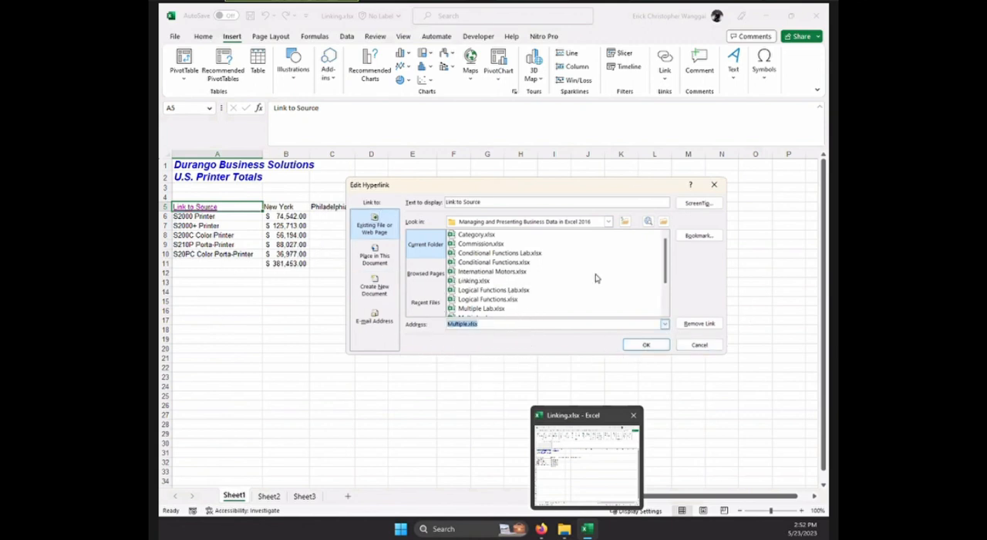
key(ctrl)
key(ctrl)
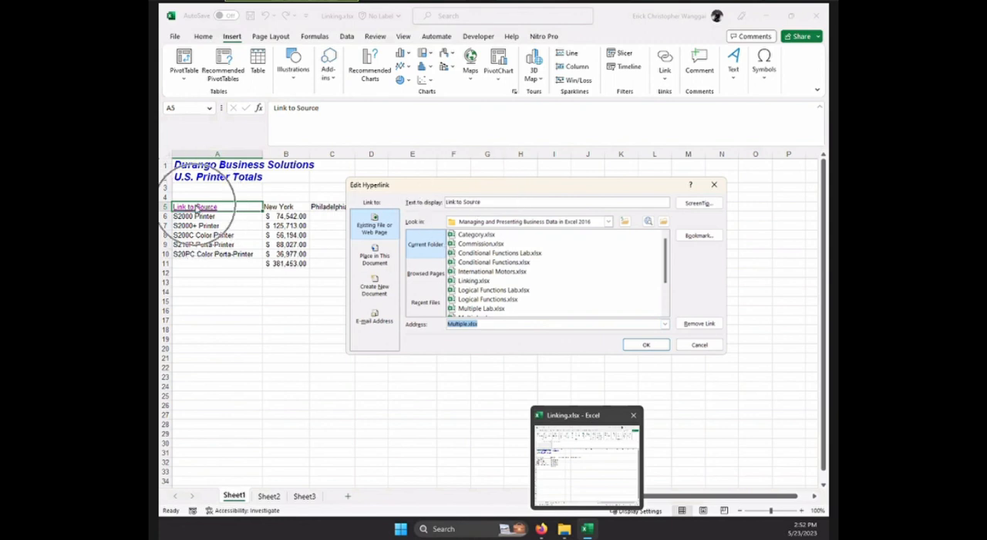
click(711, 347)
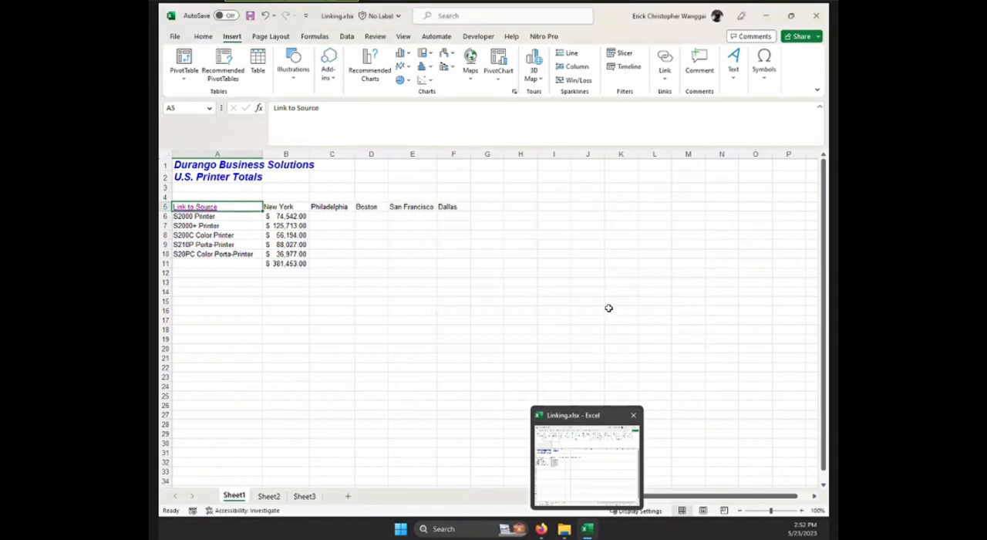
Switch to the ExecuTrain course manual and review the pages of the Inserting Hyperlinks lesson.
click(608, 308)
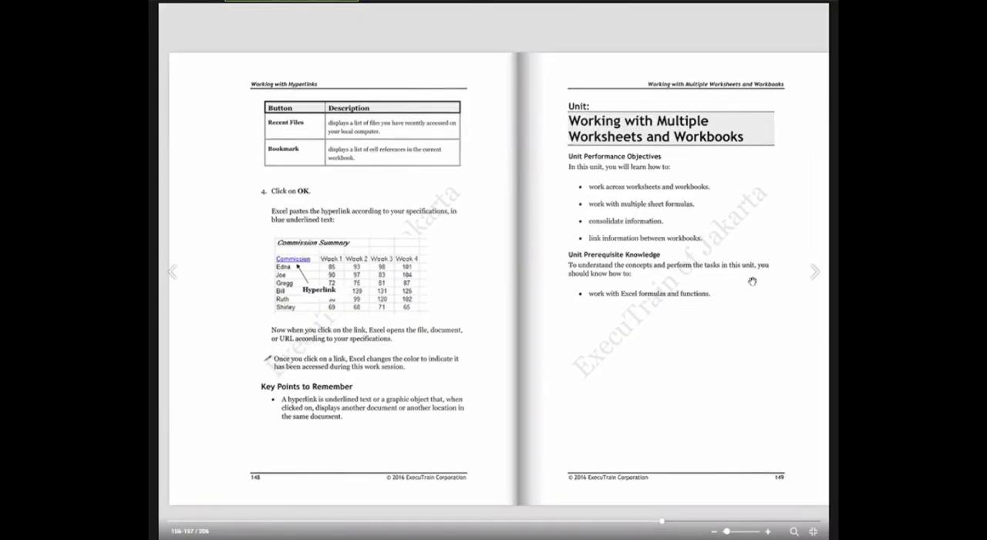
drag(748, 296, 208, 283)
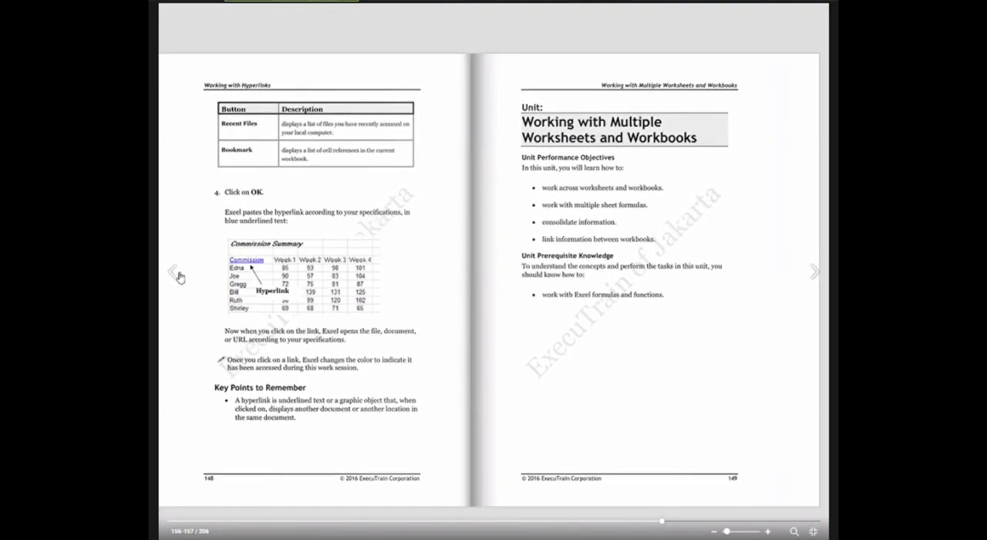
click(175, 272)
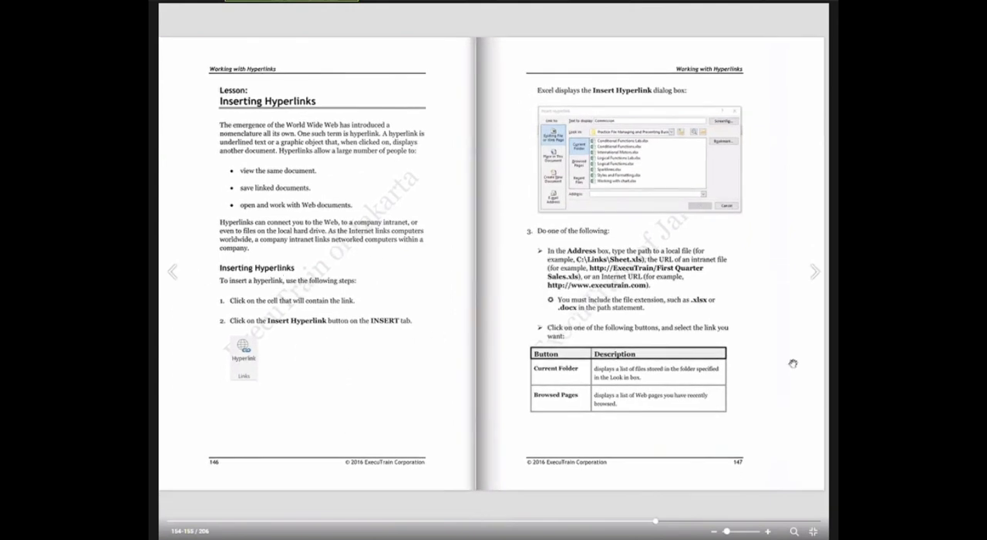
click(816, 276)
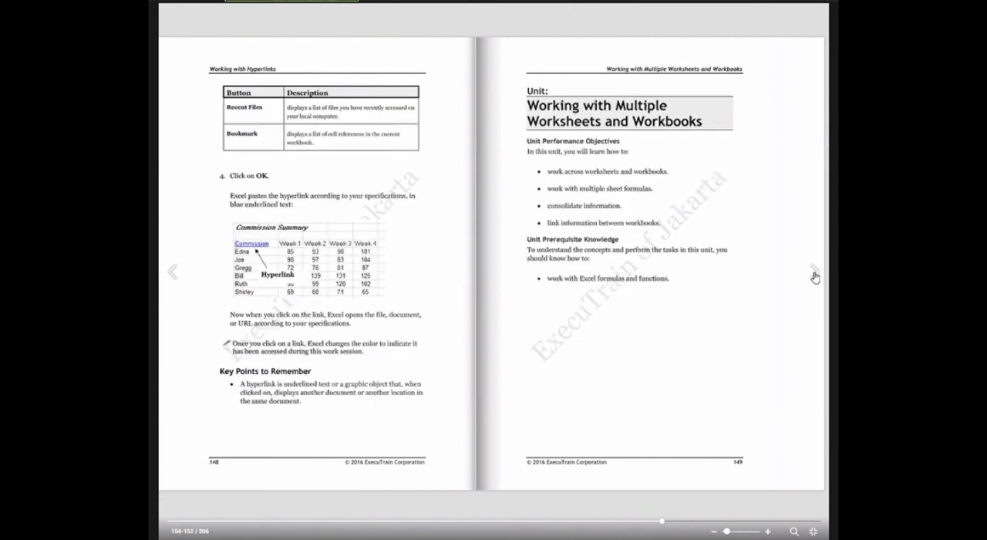
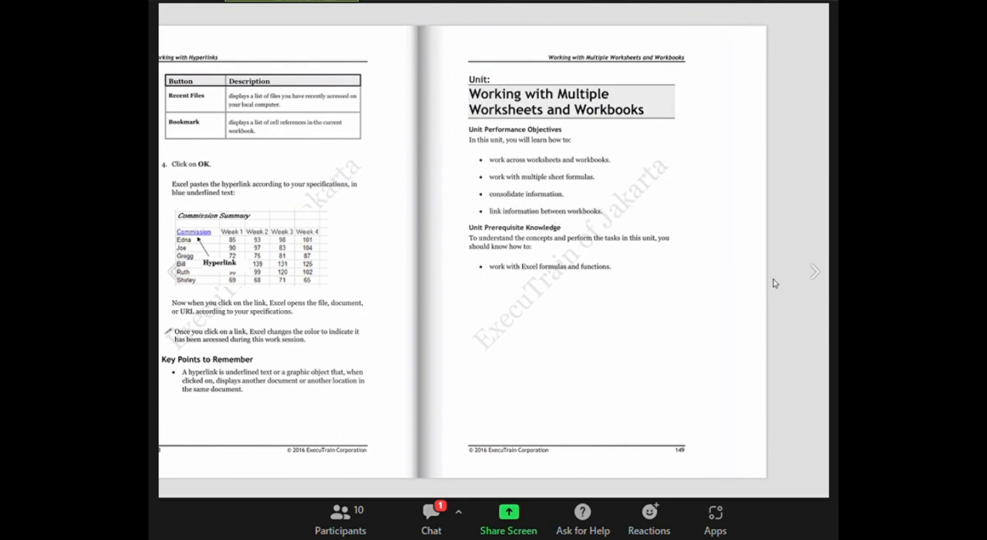
Turn to the manual's Working Across Worksheets and Workbooks lesson, and close Linking.xlsx without saving its changes.
click(811, 272)
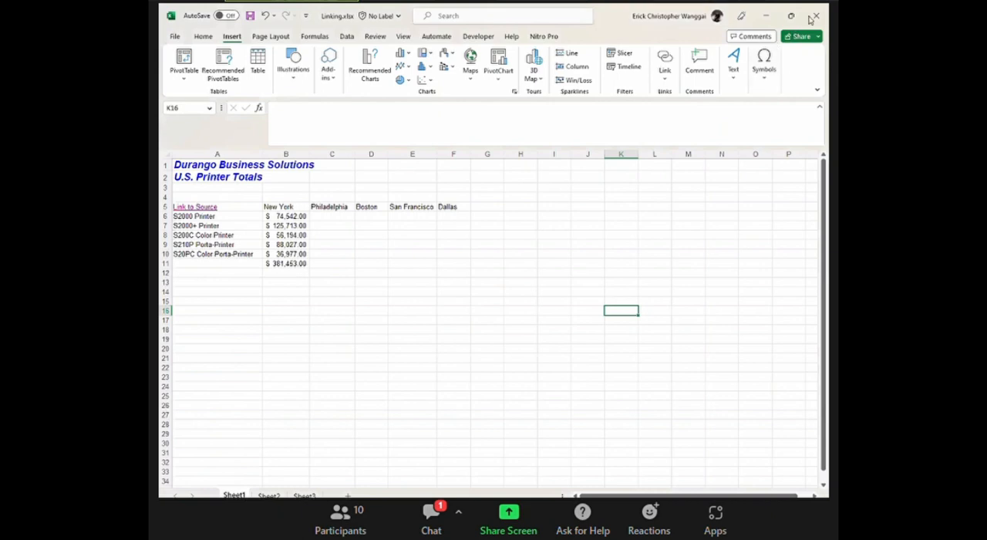
click(815, 15)
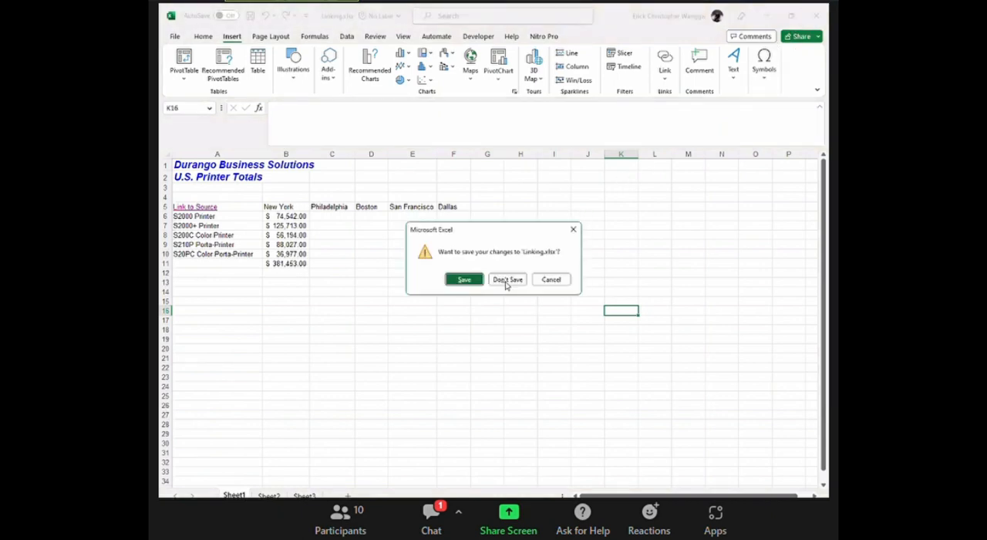
click(506, 279)
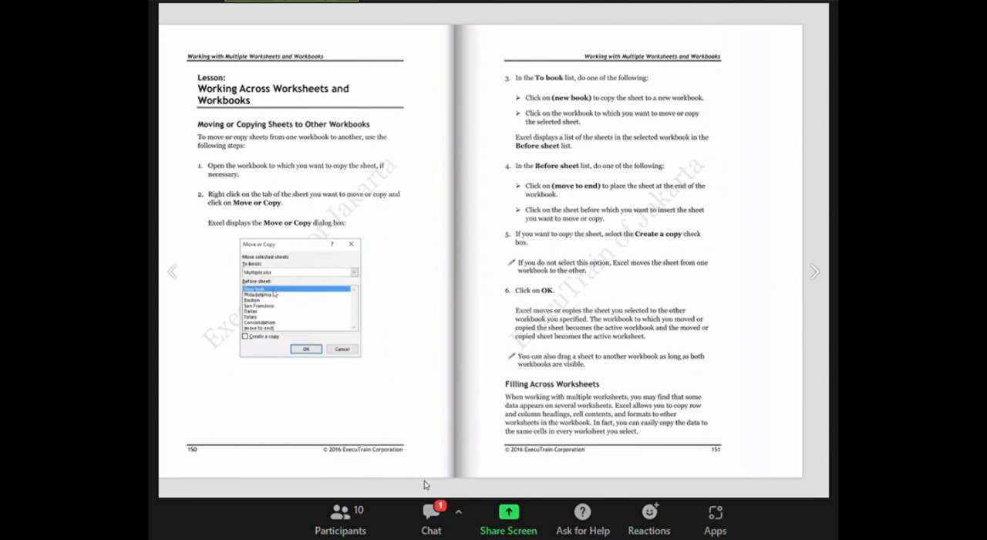
Open Multiple.xlsx from the Managing and Presenting Business Data in Excel 2016 folder.
key(alt+Tab)
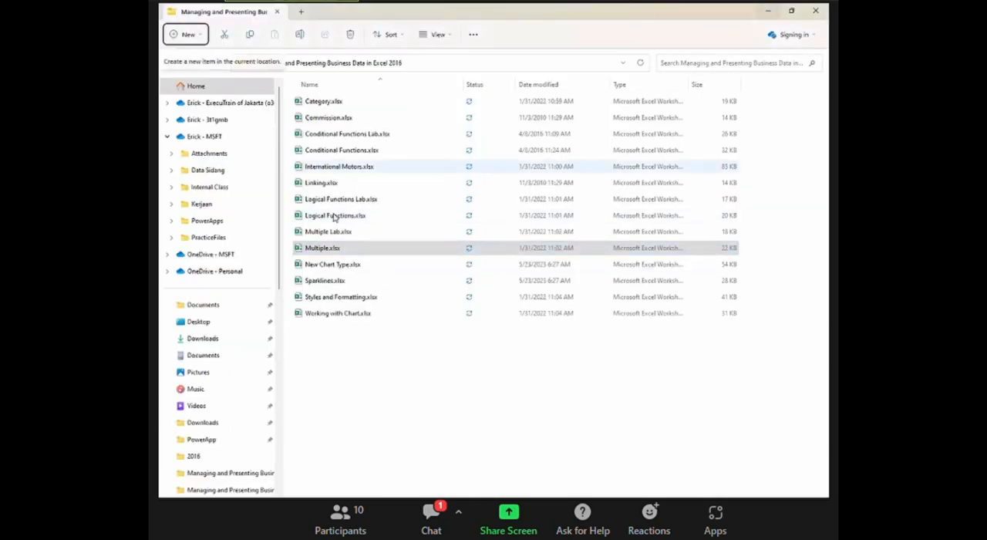
double_click(340, 249)
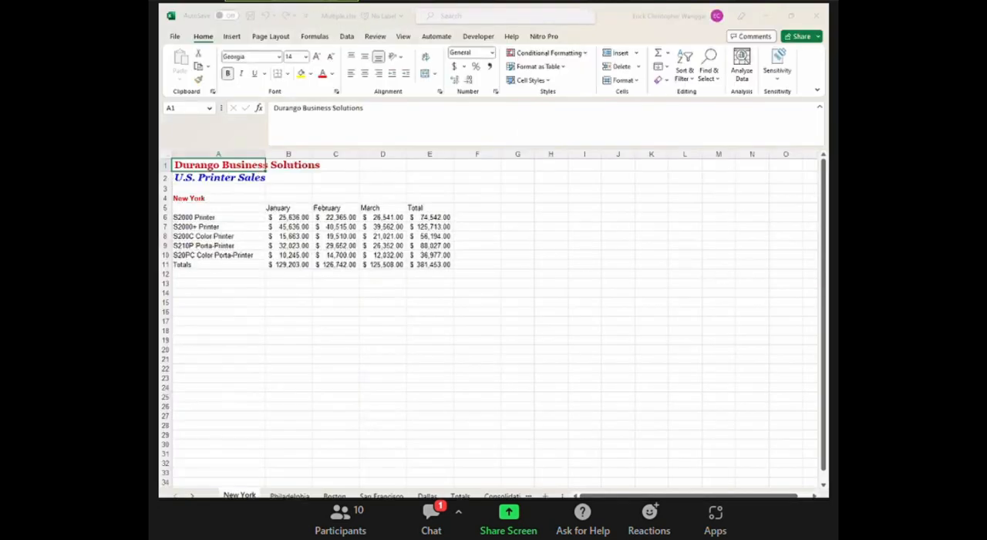
click(326, 351)
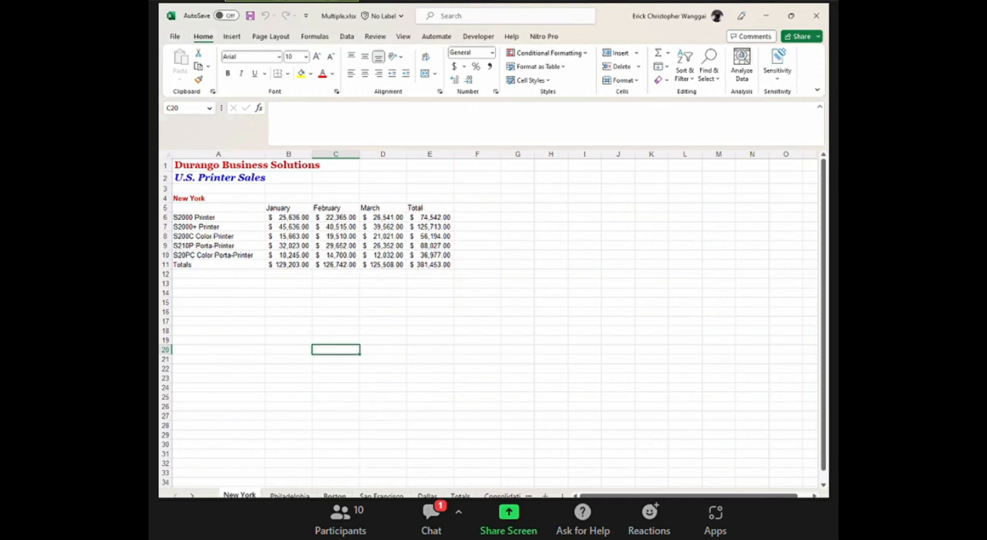
Compare the row layout of the New York, Philadelphia, Boston and Dallas sheets, including product rows 6 to 10 and Totals row 11.
click(427, 495)
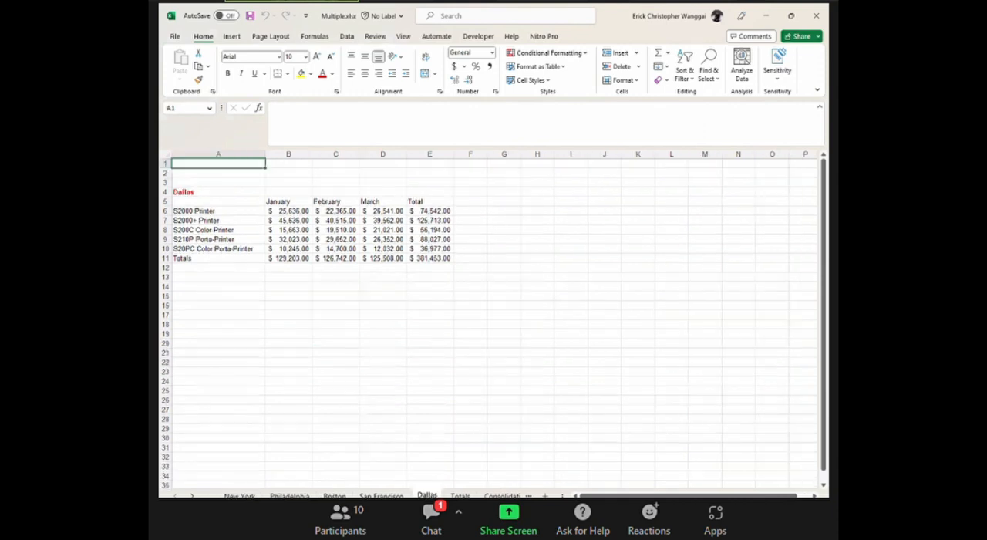
click(239, 495)
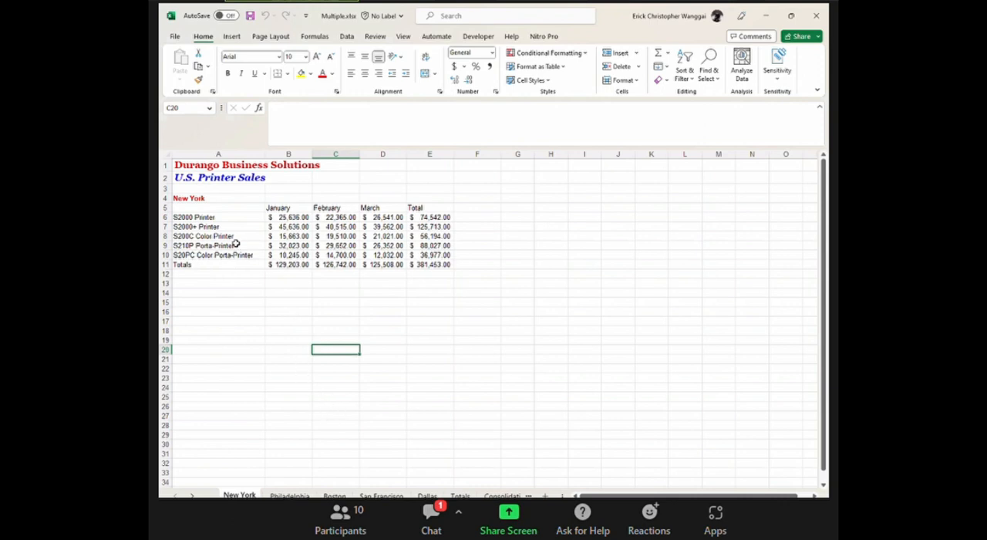
click(163, 217)
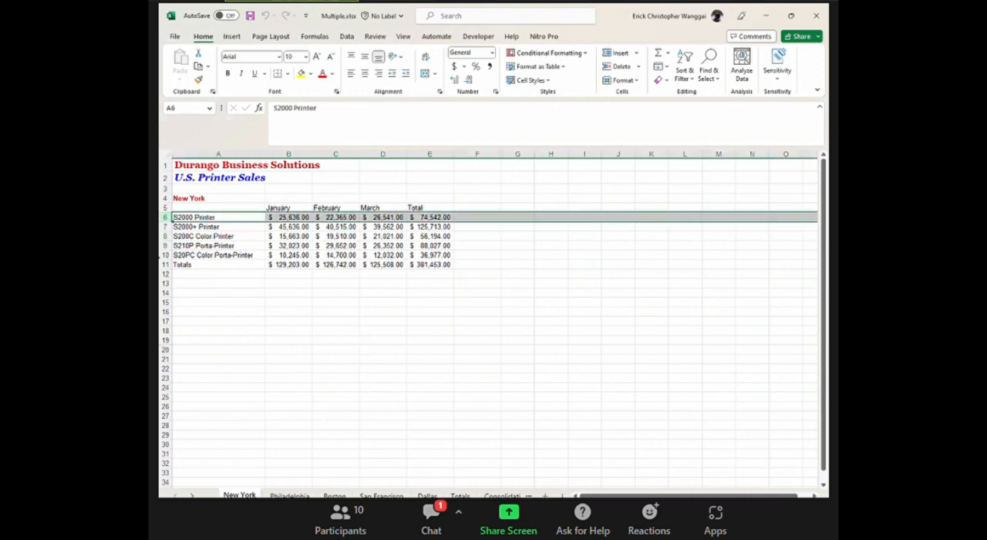
click(165, 255)
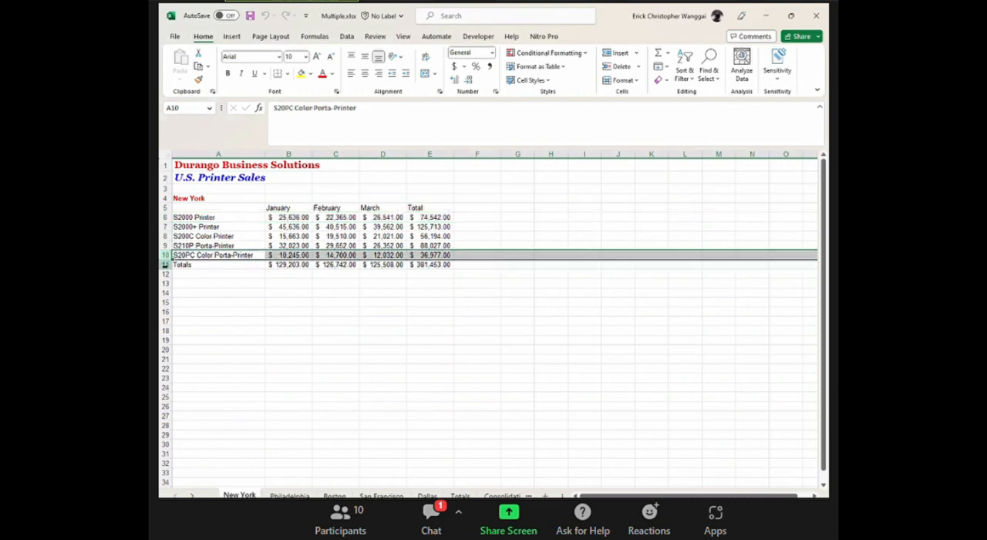
click(165, 265)
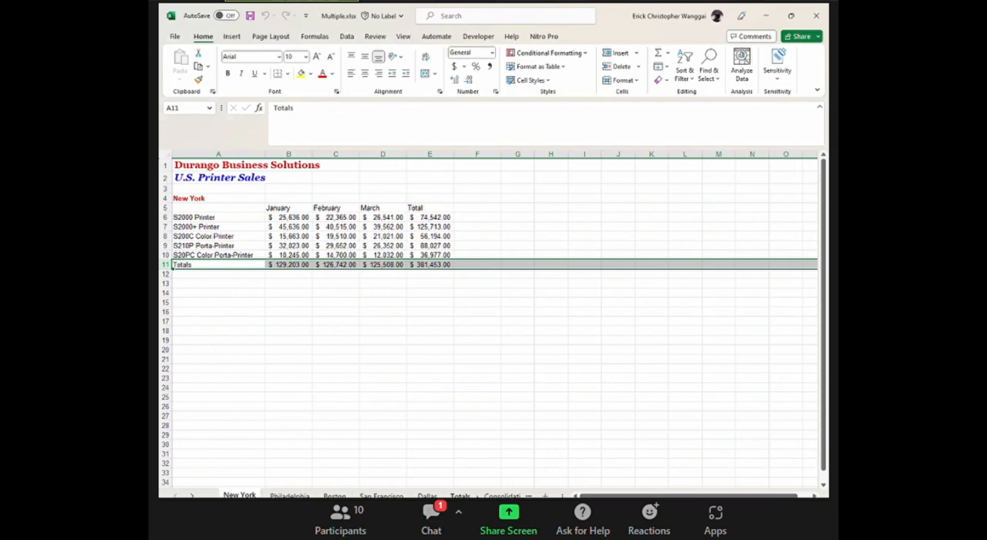
click(301, 494)
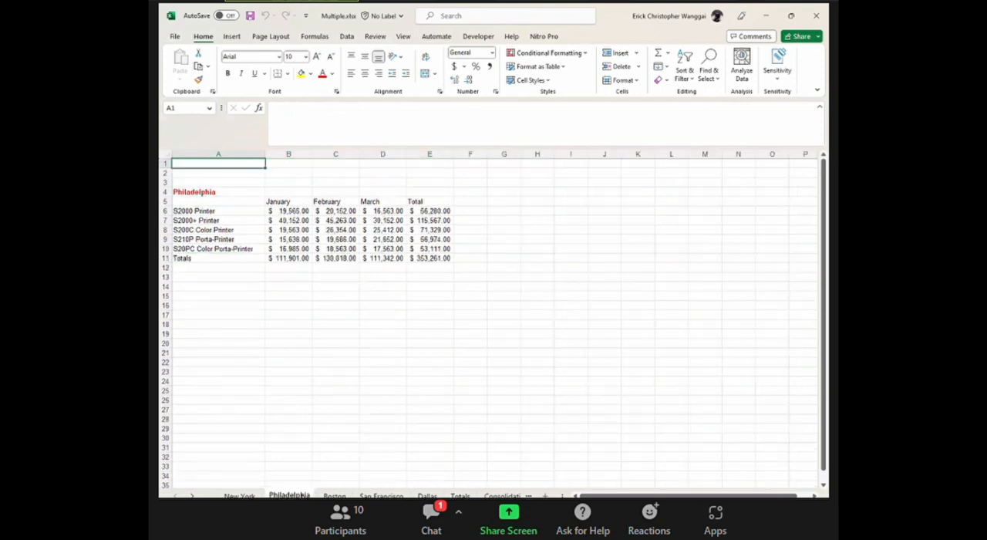
click(334, 495)
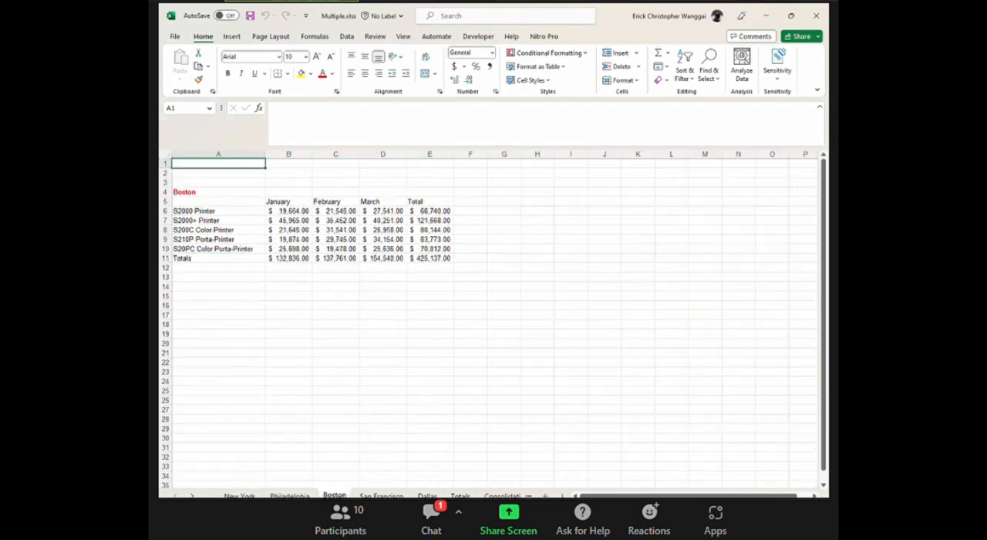
click(427, 496)
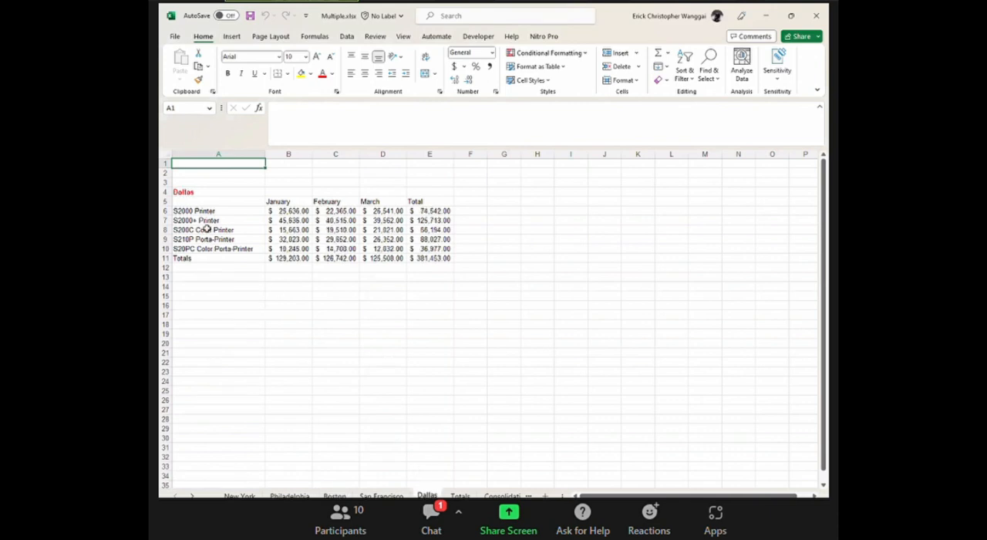
On the Totals sheet, link New York's January total in B5 with the formula ='New York'!B11.
click(458, 495)
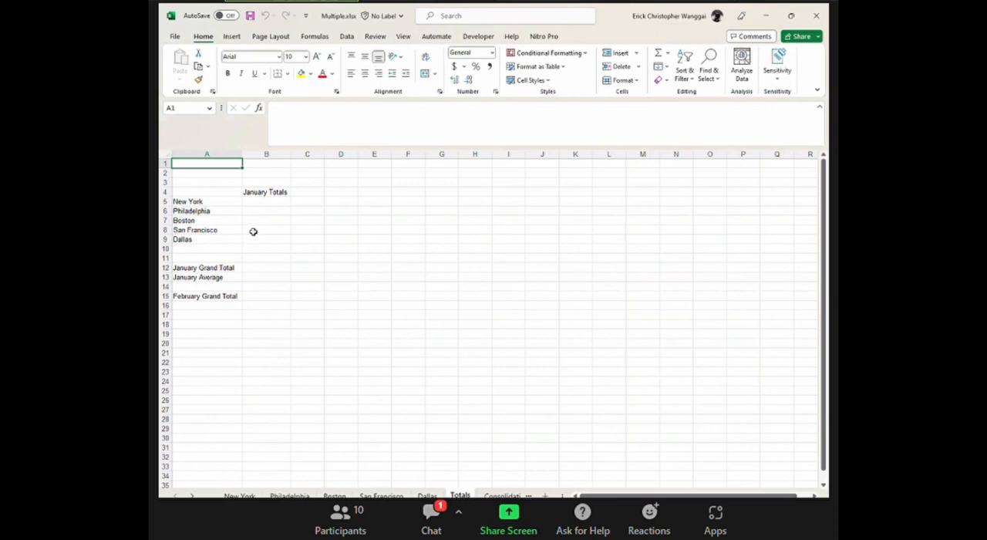
click(267, 202)
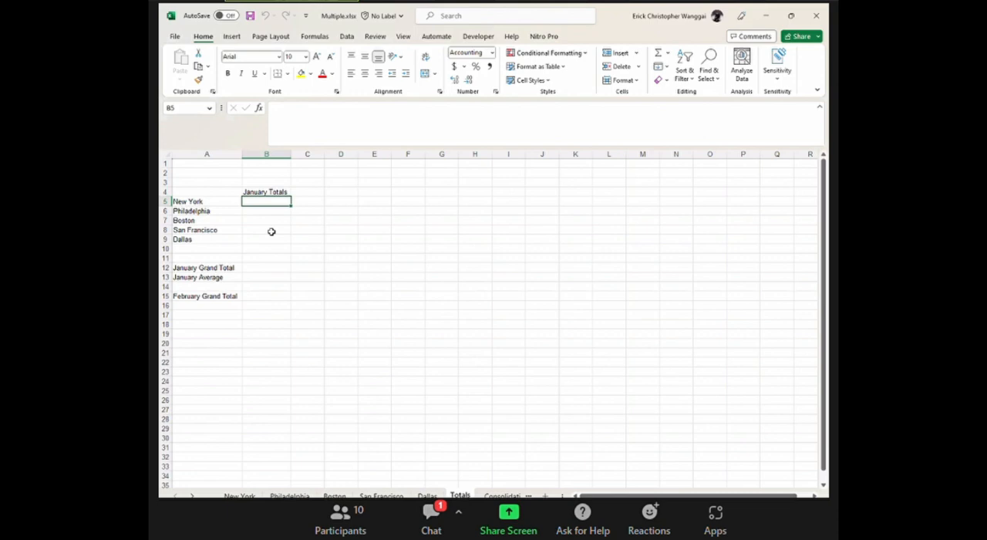
text(=)
click(239, 494)
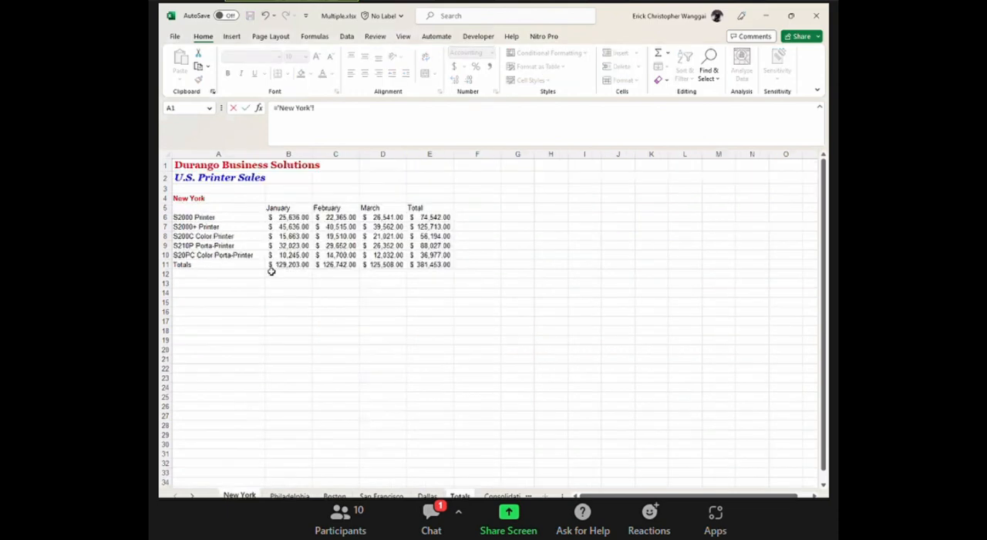
click(286, 265)
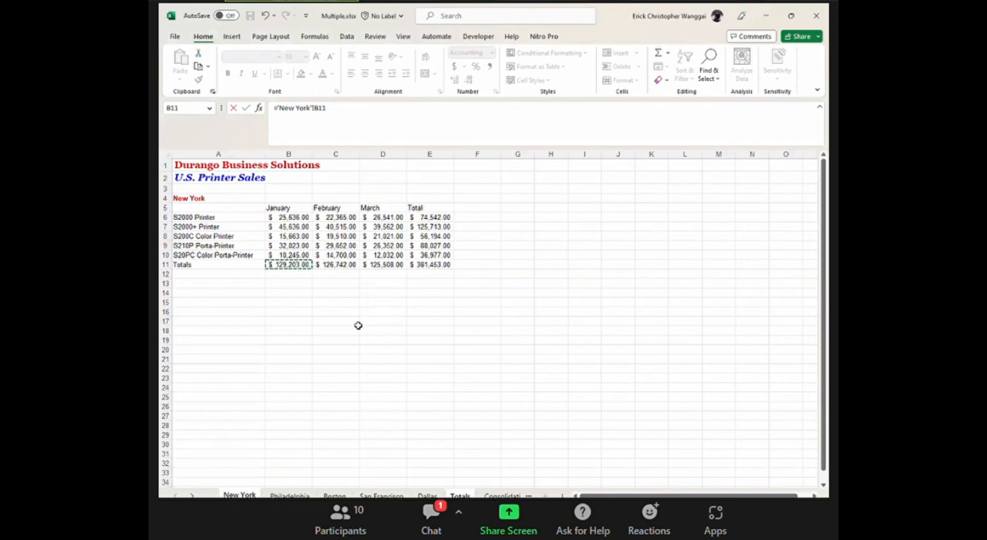
key(Return)
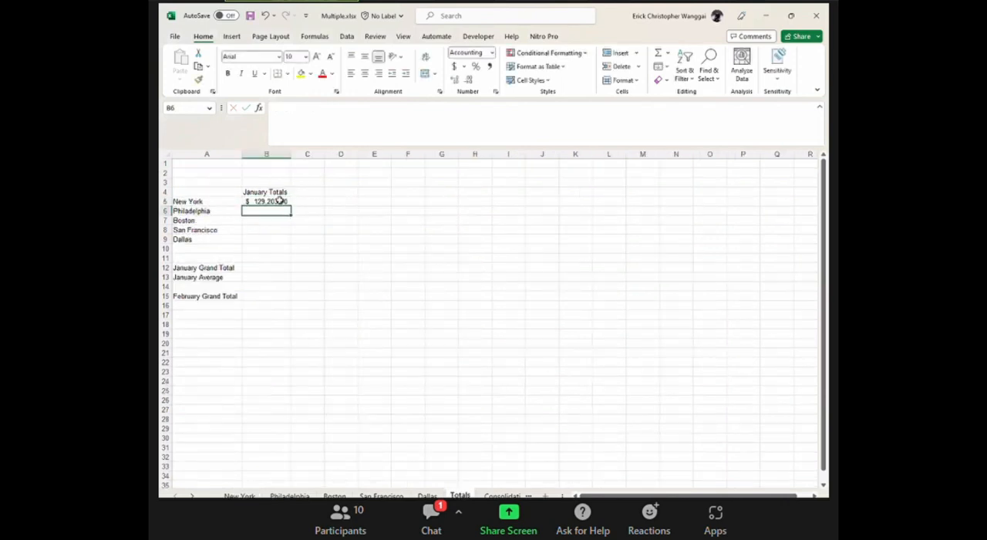
Inspect the formula behind January's total in B11 of the New York sheet, and return to the Totals sheet.
click(239, 494)
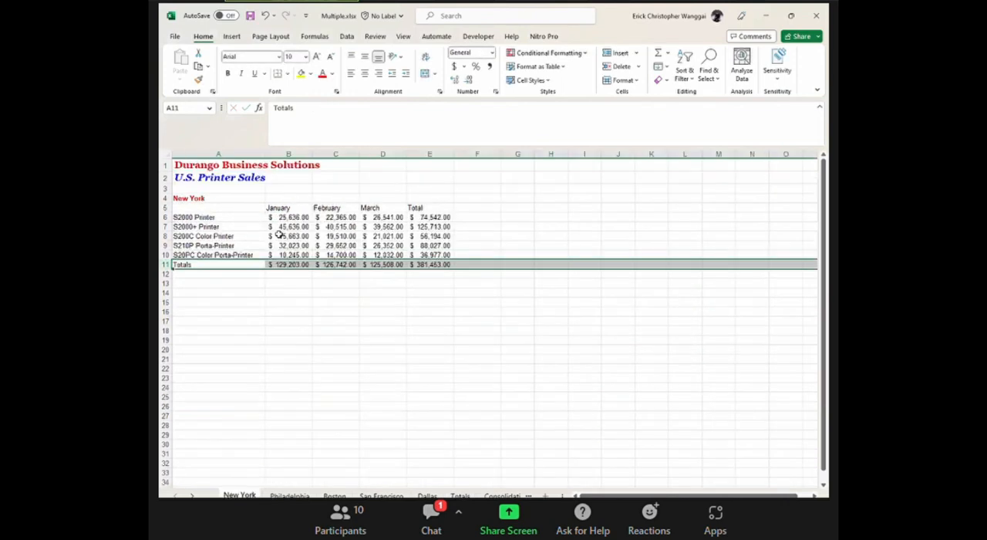
click(287, 265)
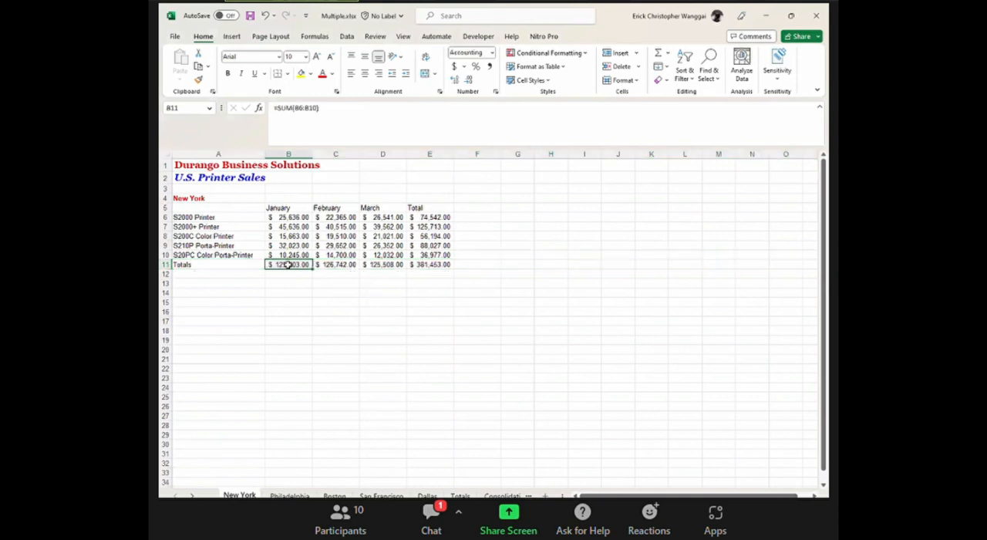
click(460, 495)
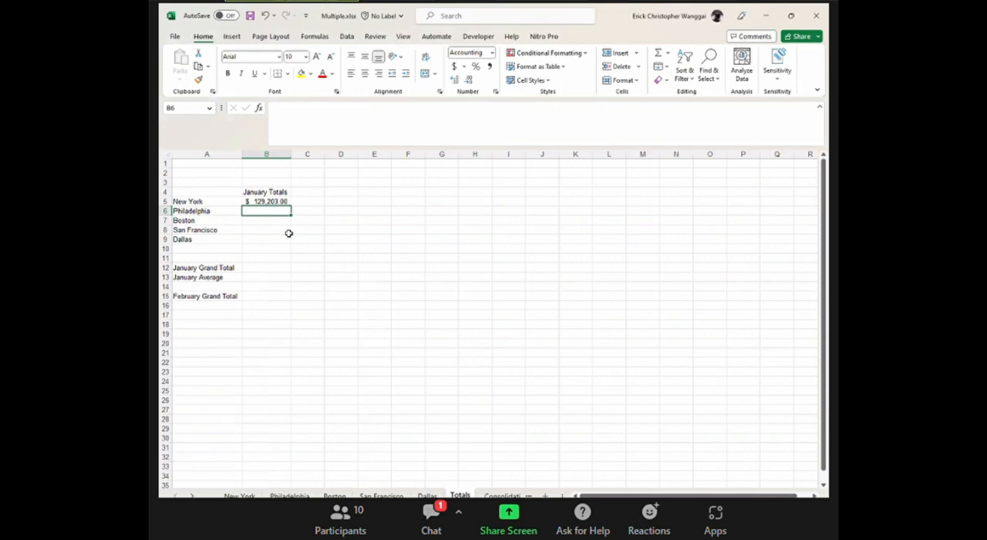
Calculate Philadelphia's January total in B6 of the Totals sheet with =SUM(Philadelphia!B6:B10).
text(=sum)
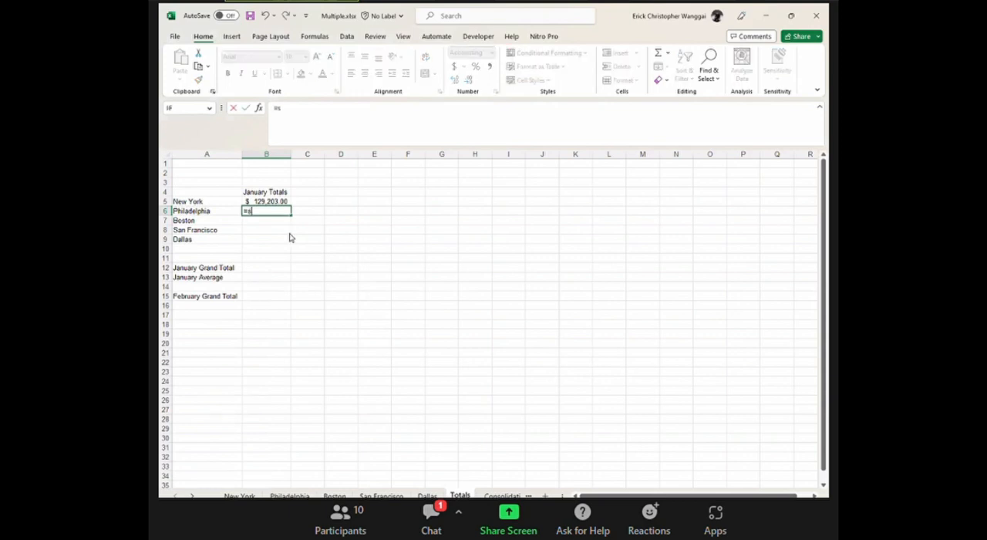
key(Tab)
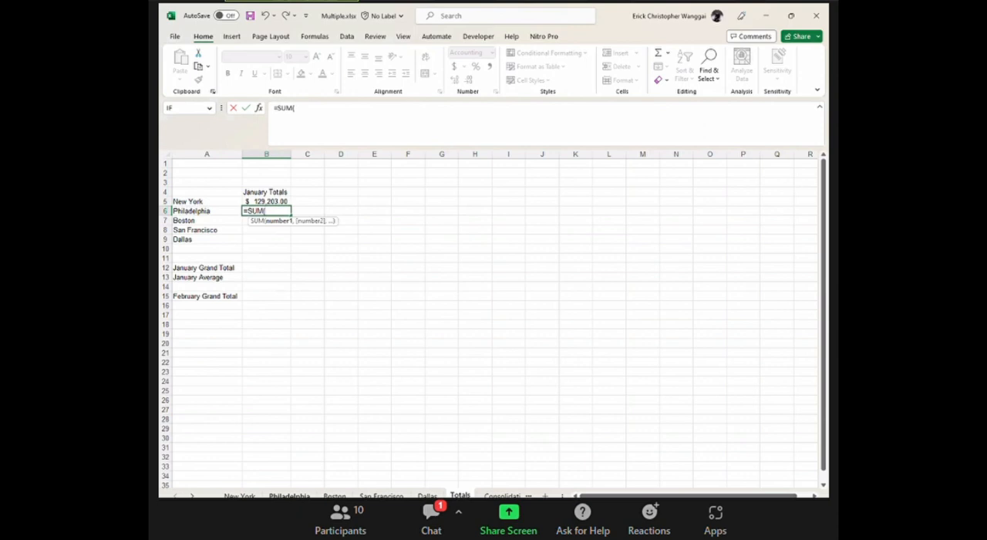
click(289, 495)
drag(291, 211, 291, 248)
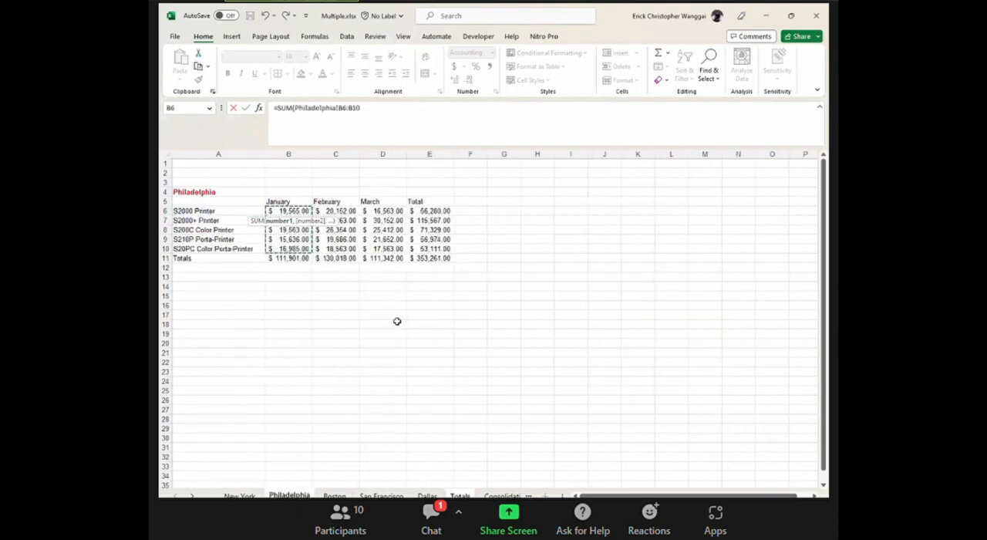
key(Return)
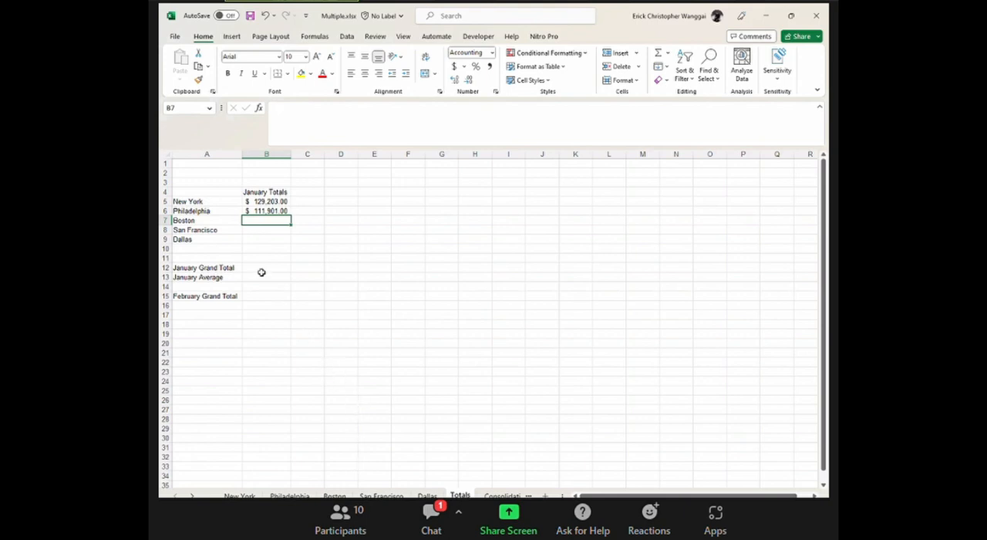
Link Boston's January total in B7 of the Totals sheet with the formula =Boston!B11.
text(=)
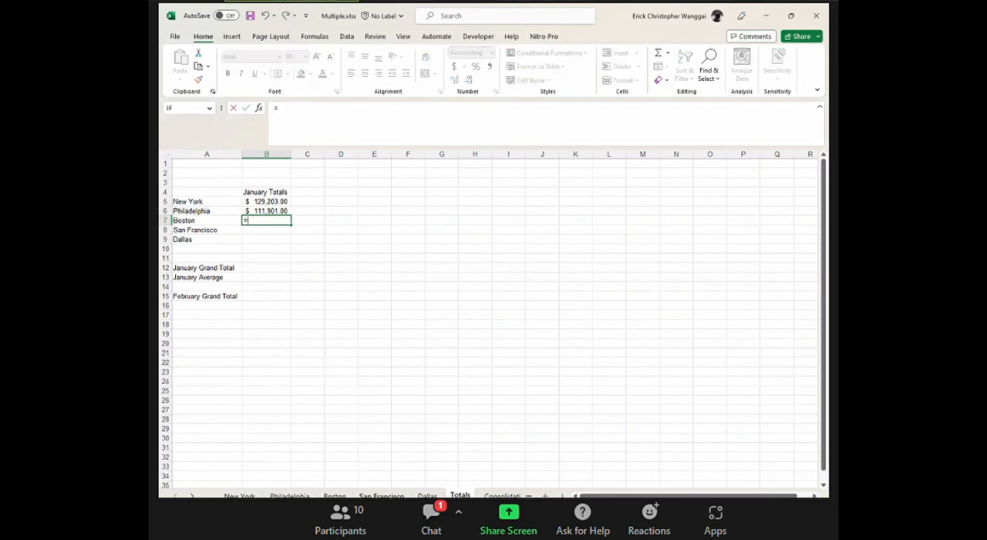
click(333, 495)
click(289, 259)
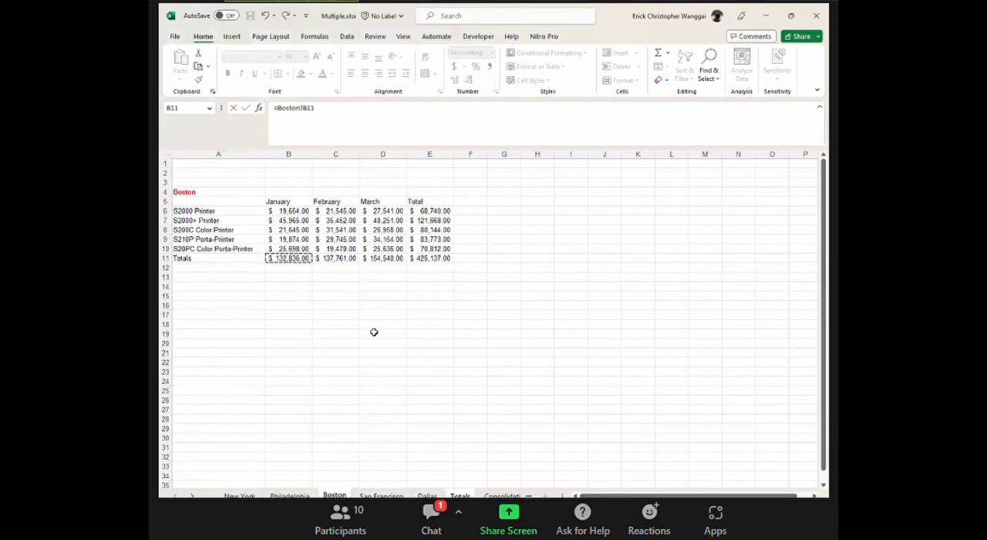
key(Return)
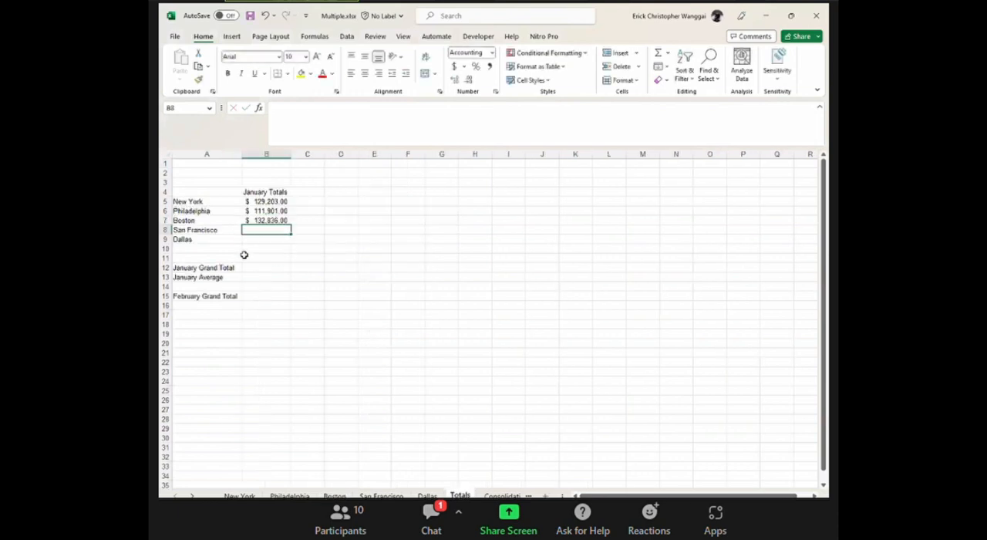
Link San Francisco's January total in B8 of the Totals sheet with the formula ='San Francisco'!B11.
text(=)
key(ctrl+Page_Up)
key(ctrl+Page_Up)
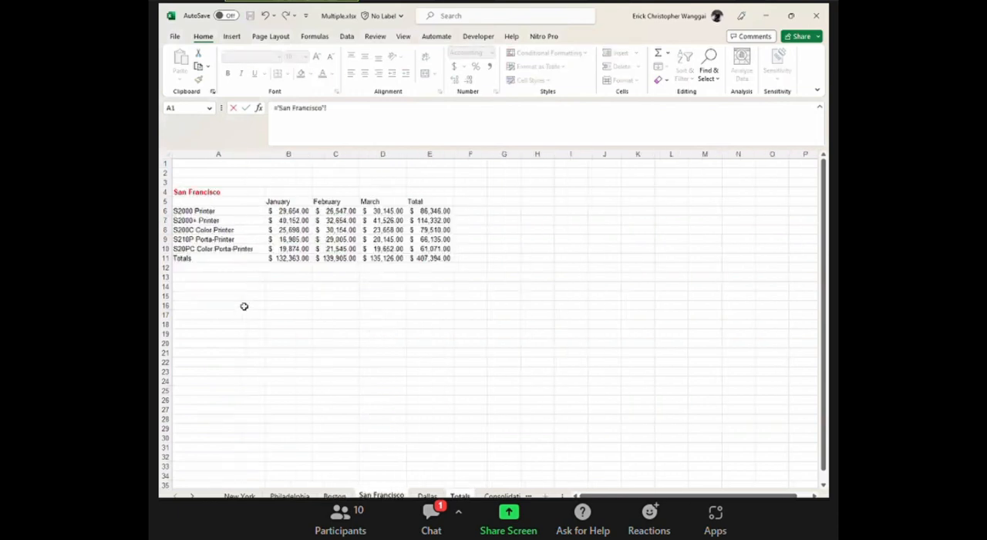
click(289, 258)
key(Return)
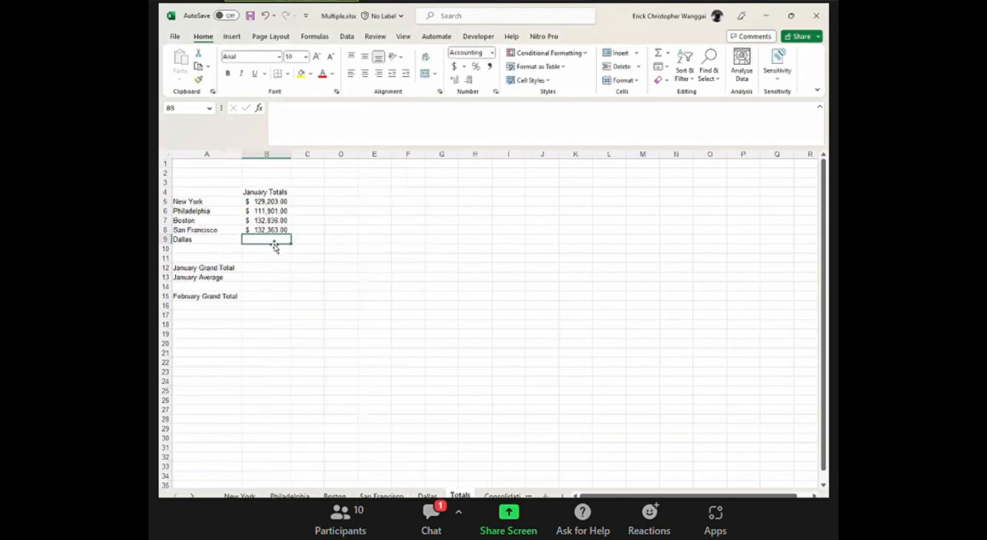
Link Dallas's January total in B9 of the Totals sheet with the formula =Dallas!B11.
text(=)
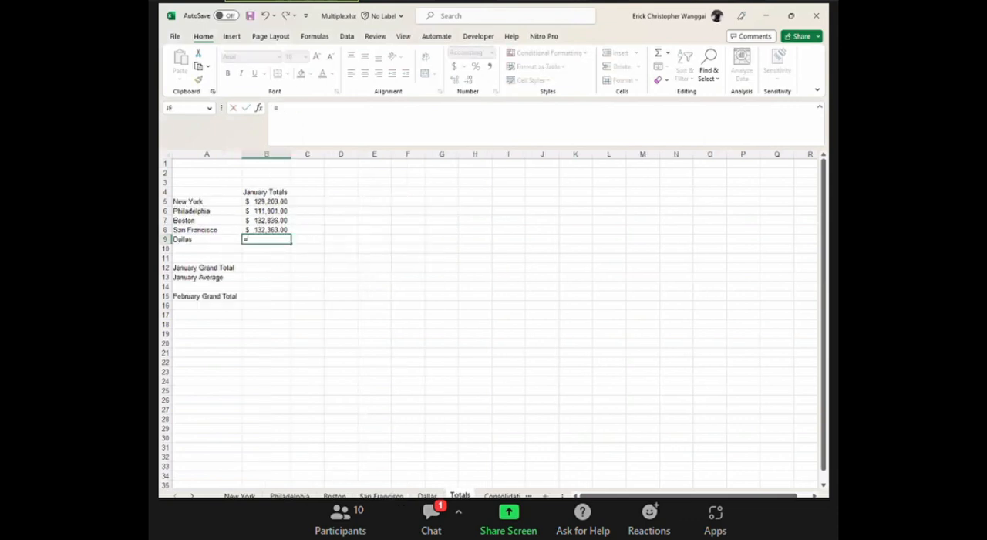
click(427, 495)
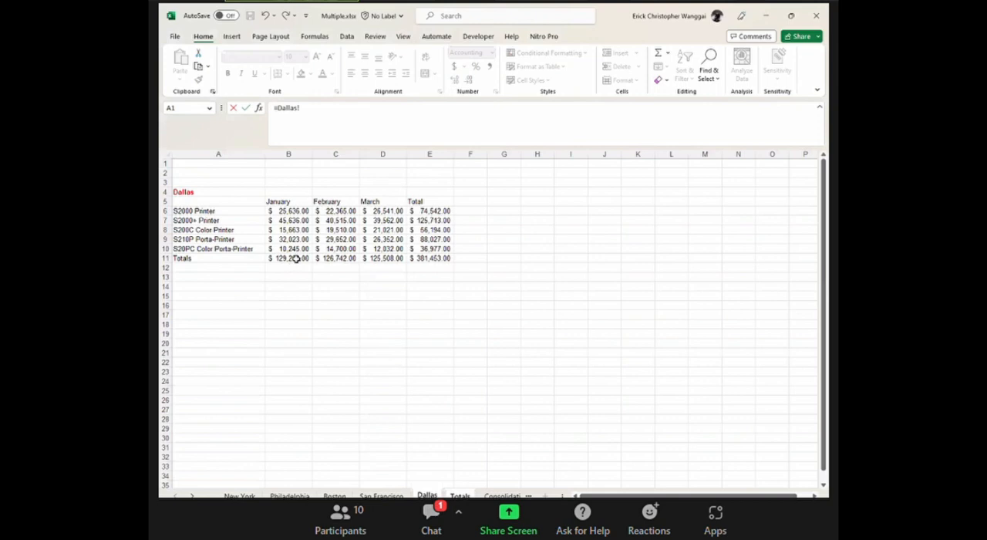
click(296, 258)
key(Return)
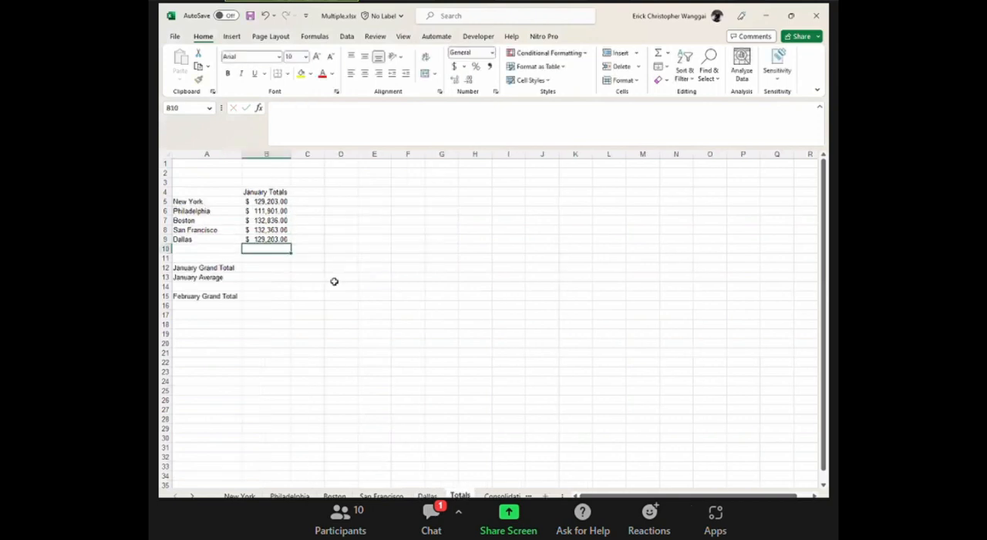
Calculate the January Grand Total in B12 of the Totals sheet with AutoSum, using =SUM(B5:B11).
click(267, 267)
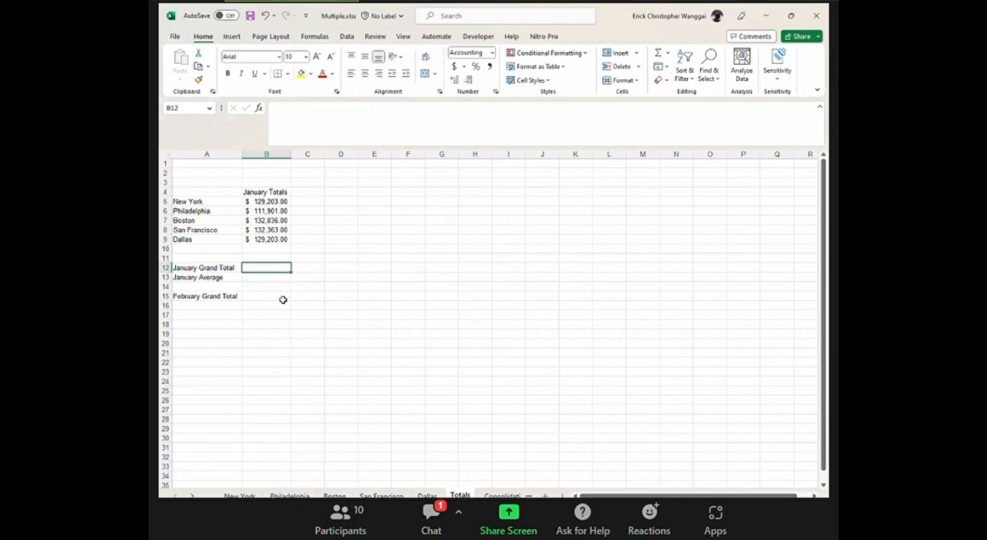
key(alt+equal)
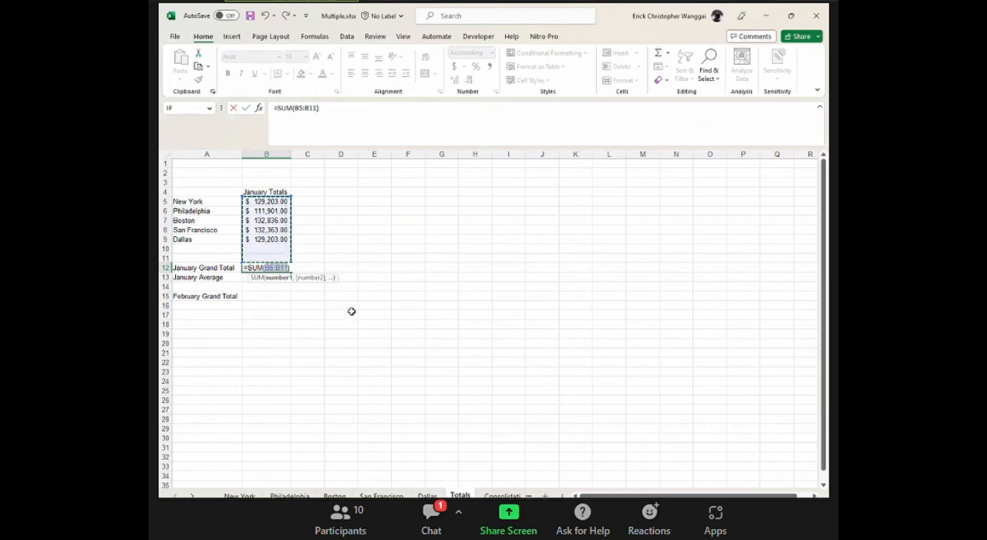
key(Return)
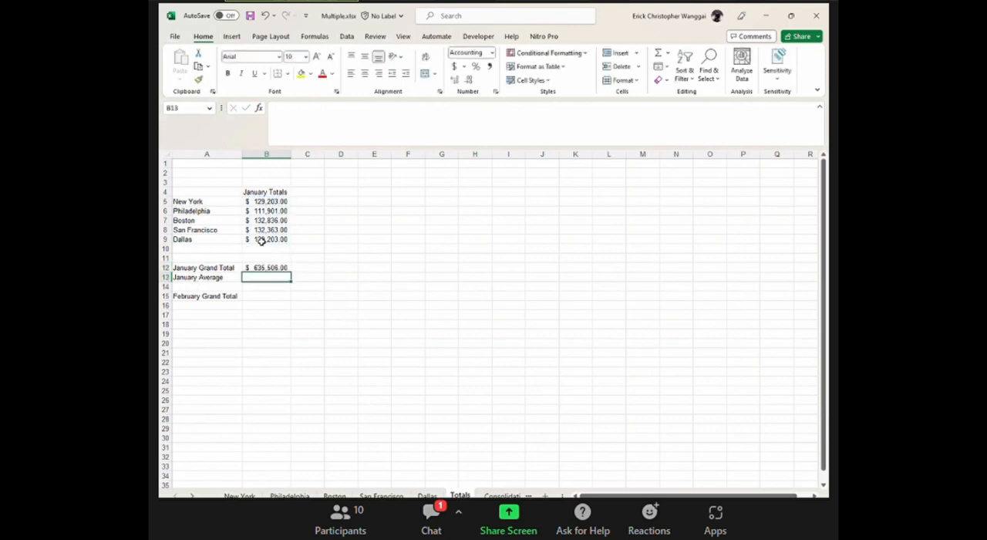
Clear the January Grand Total formula from cell B12.
click(266, 266)
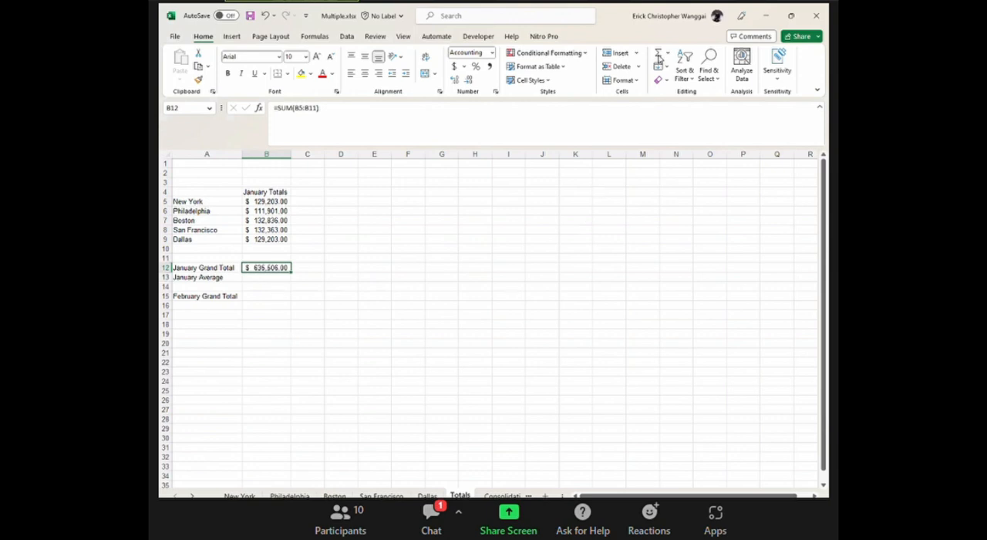
key(ctrl)
key(ctrl)
click(273, 305)
click(274, 269)
key(Delete)
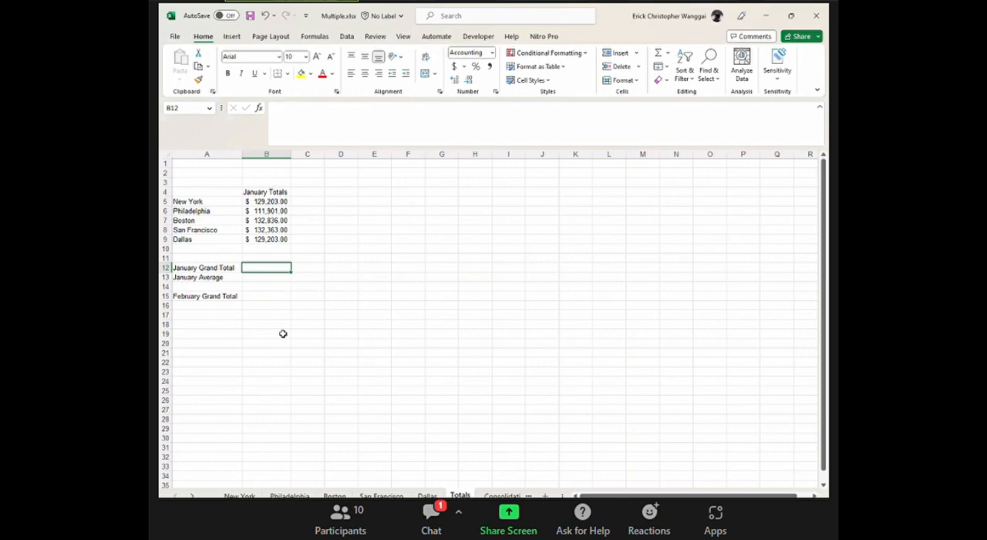
Re-enter the AutoSum formula =SUM(B5:B11) in B12 for the January Grand Total and review it.
key(alt+equal)
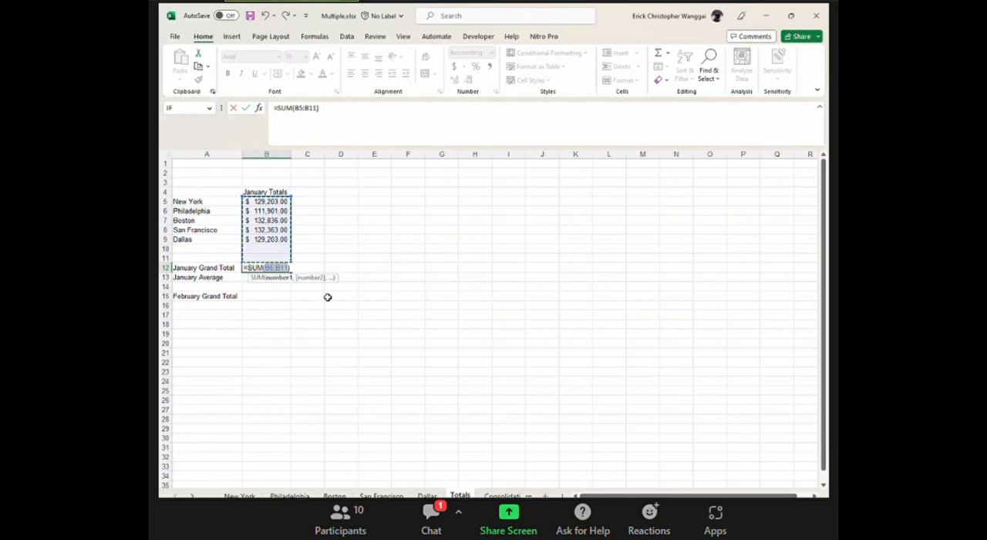
key(Return)
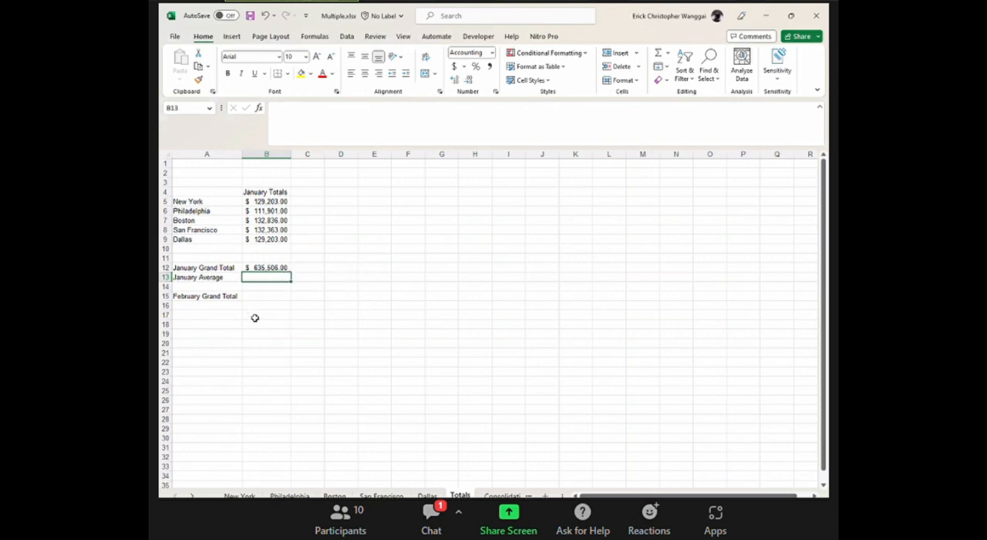
click(259, 267)
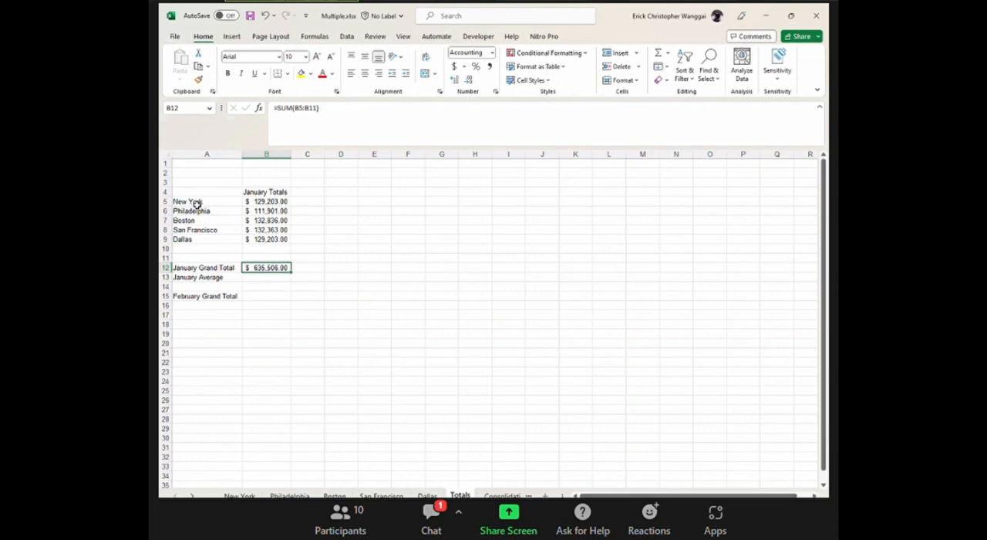
click(309, 352)
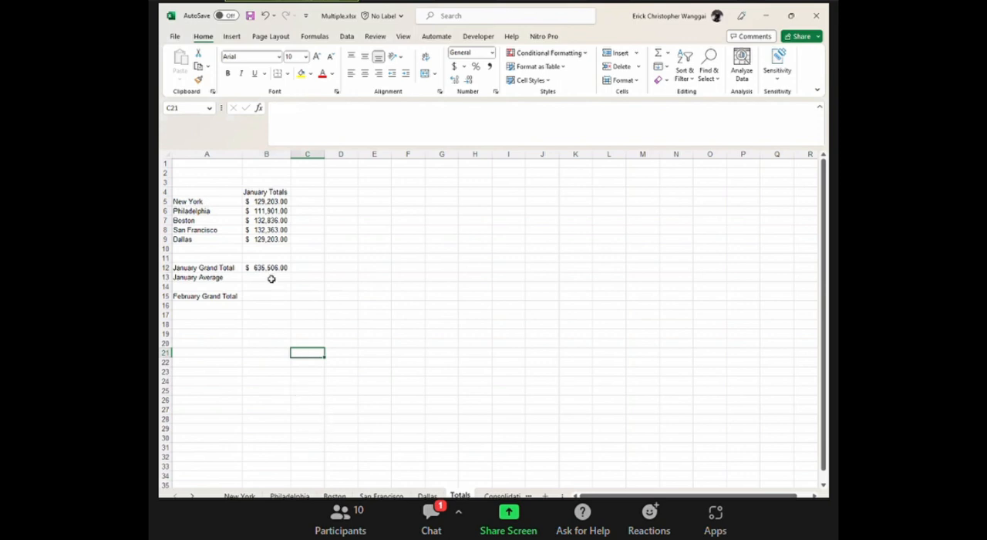
click(275, 269)
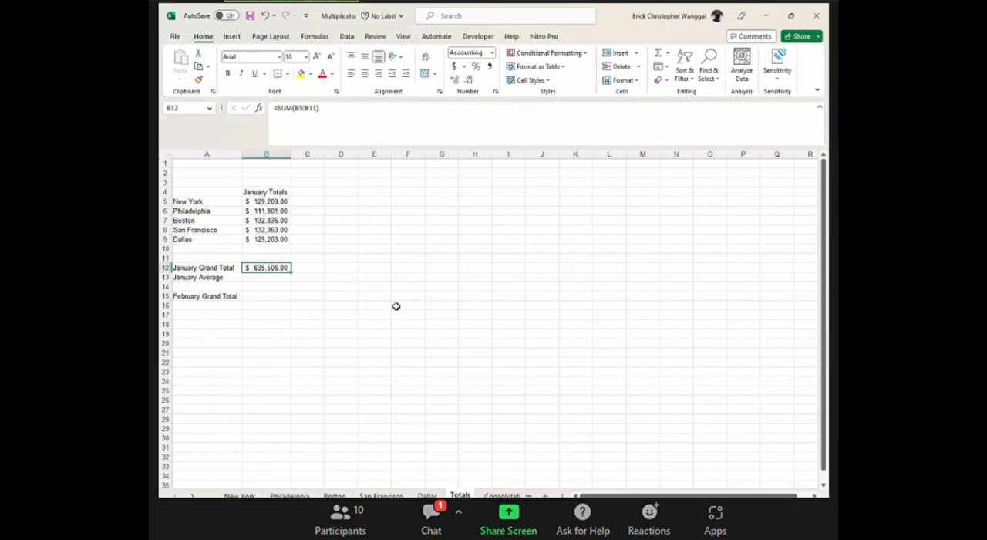
Examine the layout of the New York sheet, checking the printer names in column A and the month and total headings in row 5.
click(239, 494)
drag(185, 219, 436, 265)
click(623, 236)
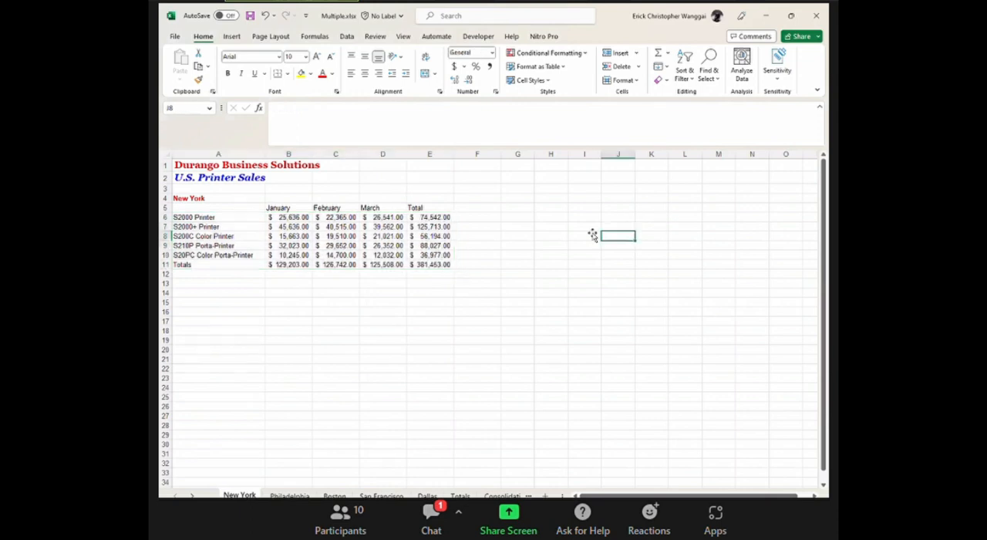
click(293, 209)
click(353, 209)
click(401, 210)
click(431, 208)
drag(190, 219, 224, 252)
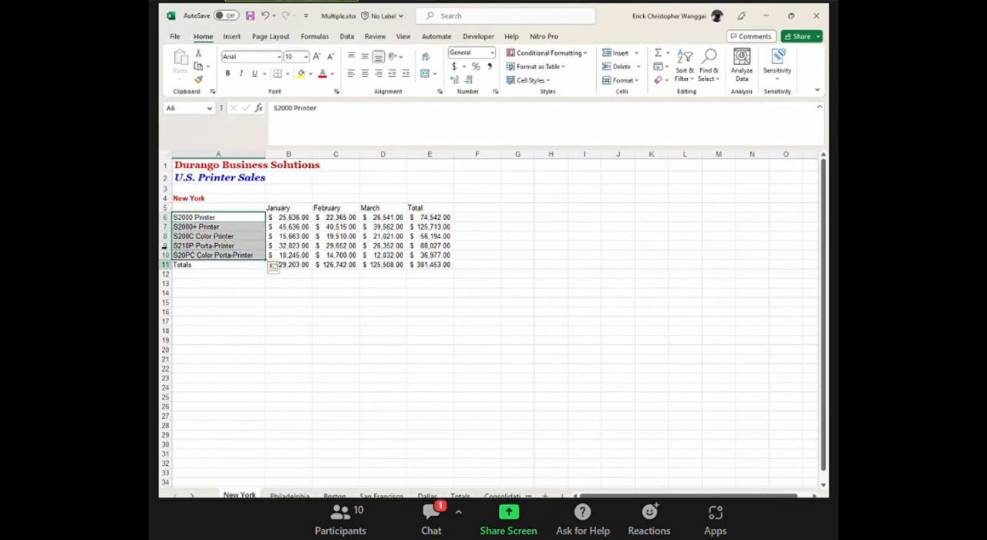
click(218, 219)
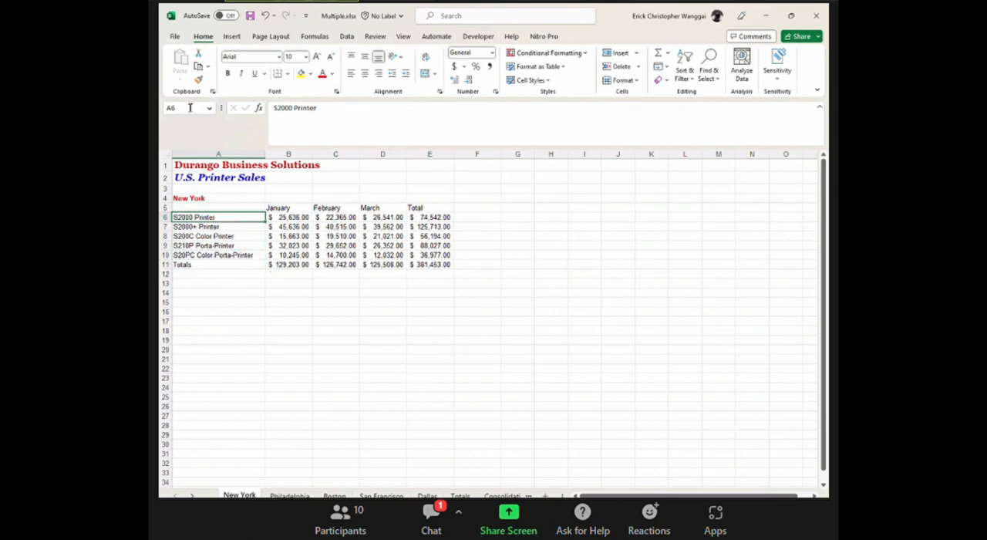
click(197, 256)
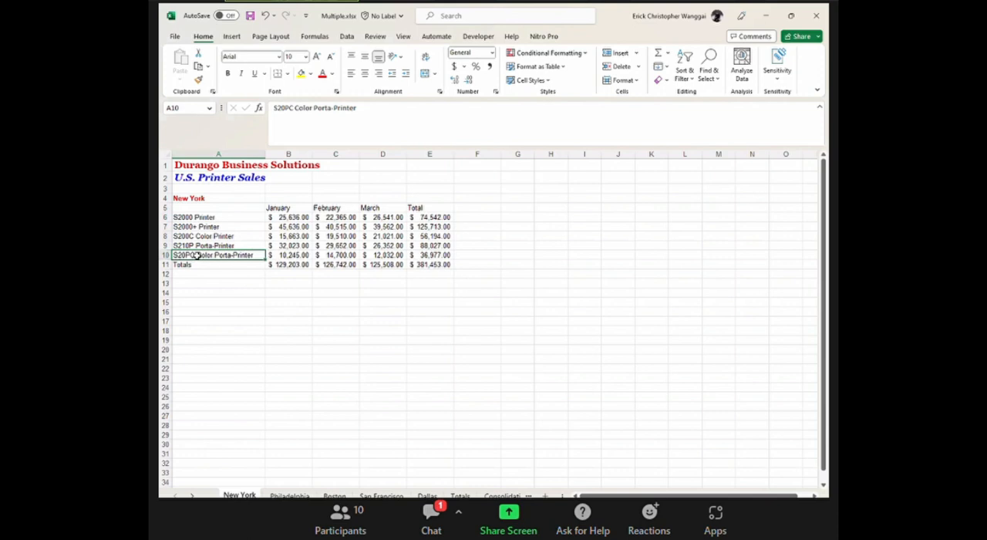
click(279, 207)
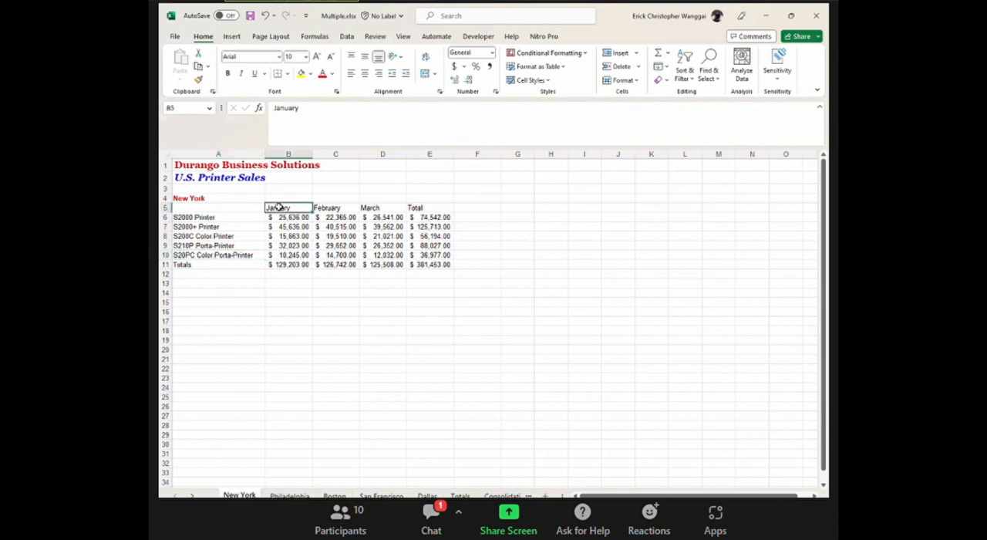
click(447, 207)
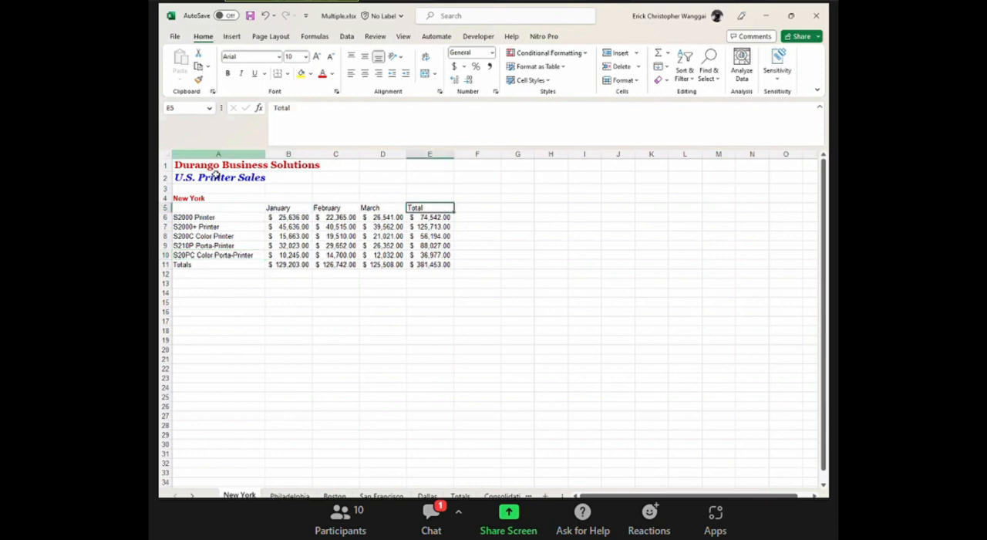
click(383, 206)
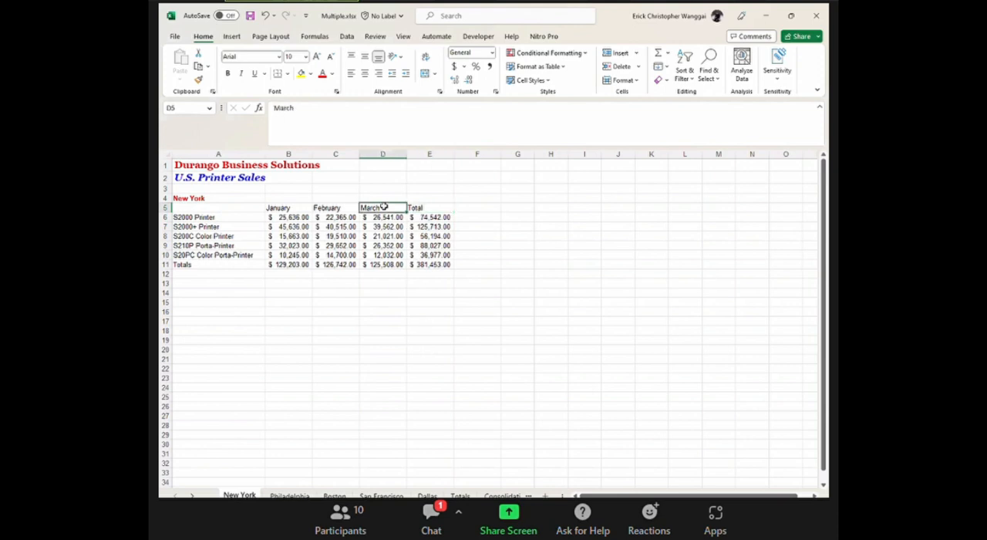
click(429, 210)
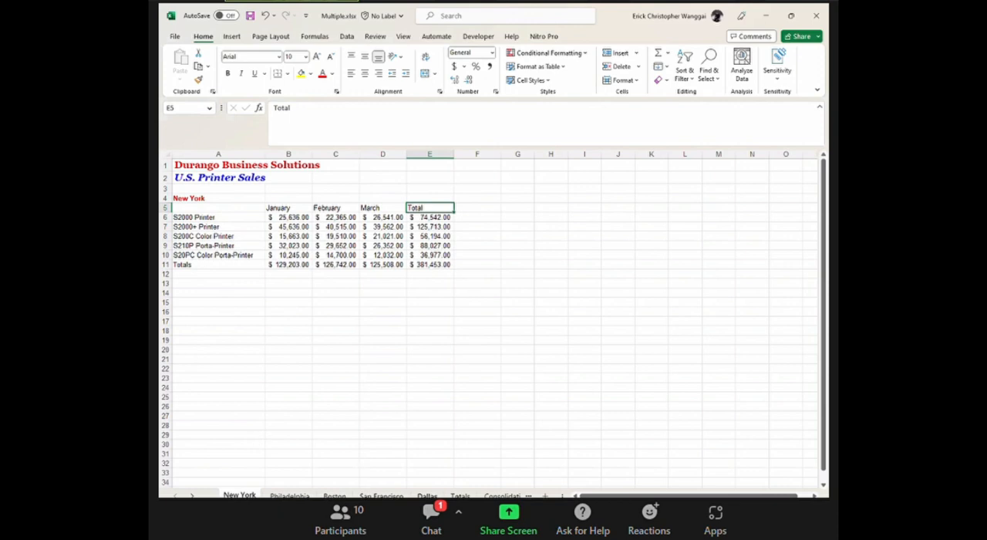
Replace the January Grand Total in B12 of the Totals sheet with the 3D formula =SUM('New York:Dallas'!B11) and check it against B5:B9.
click(460, 495)
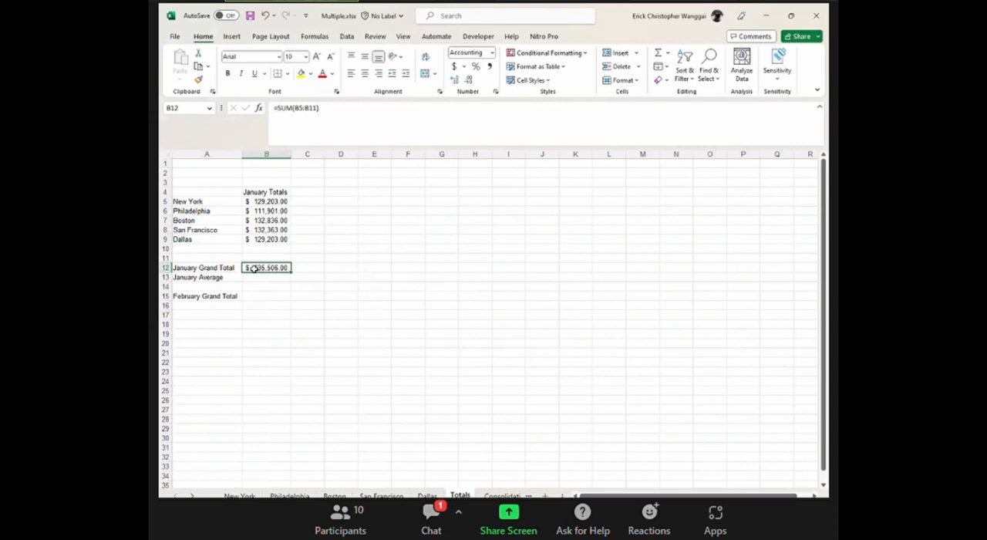
text(=)
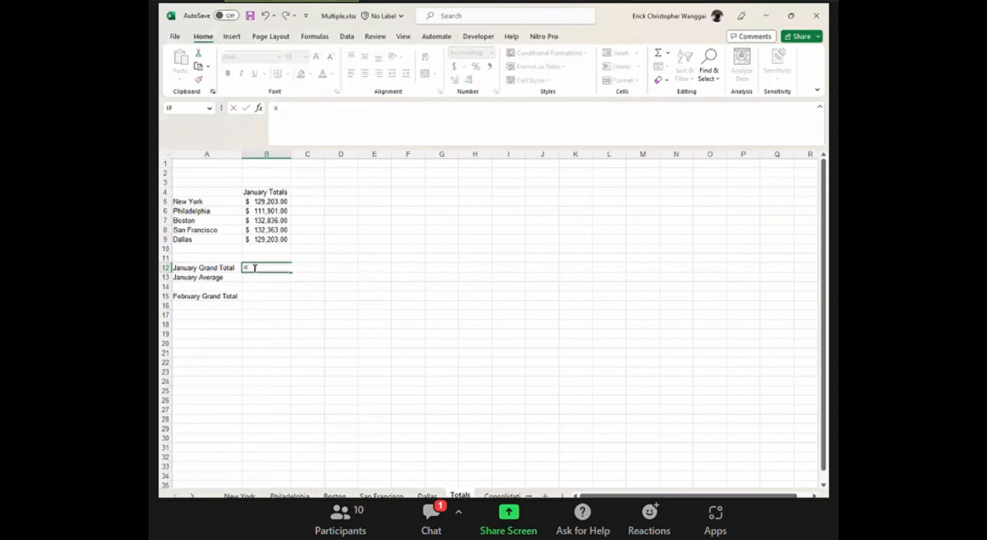
text(sum)
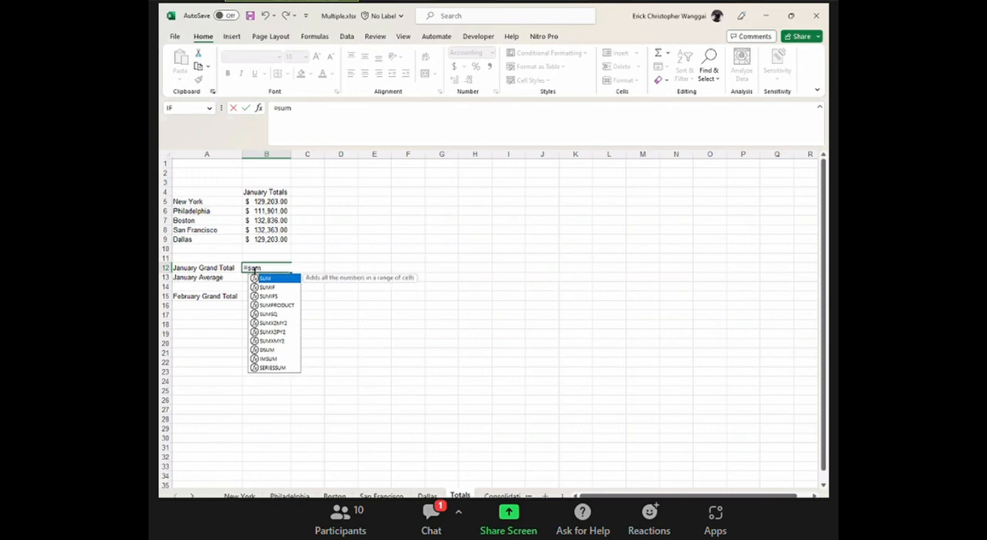
key(Tab)
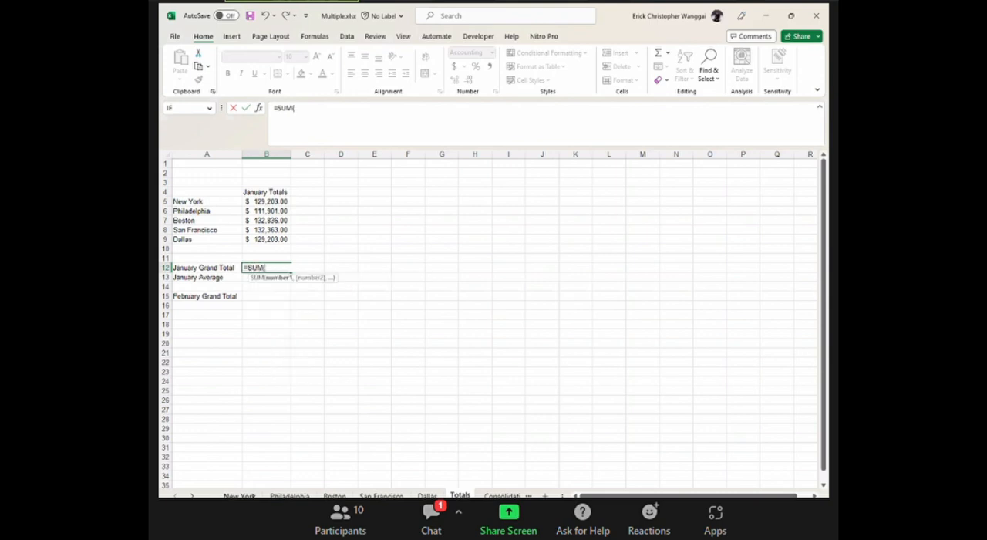
click(239, 495)
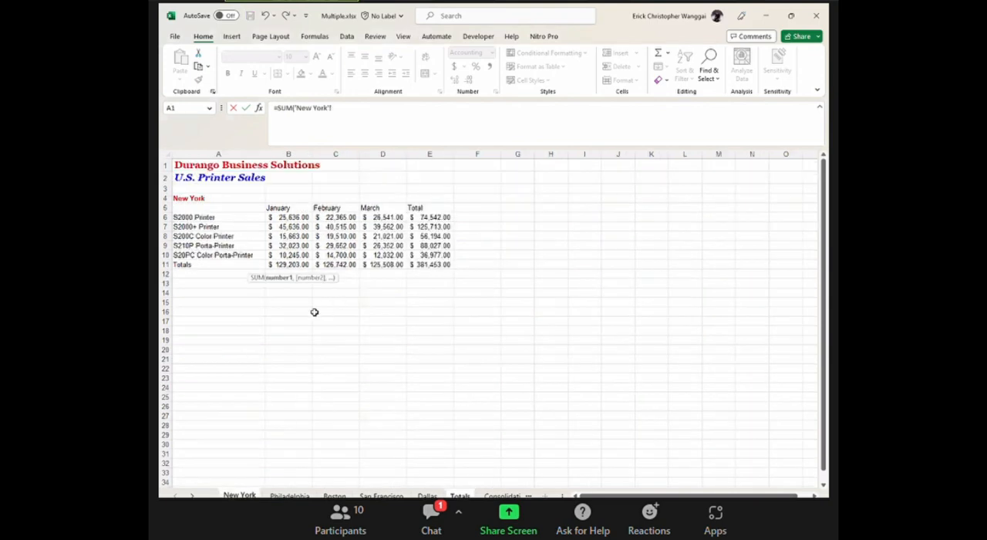
click(285, 265)
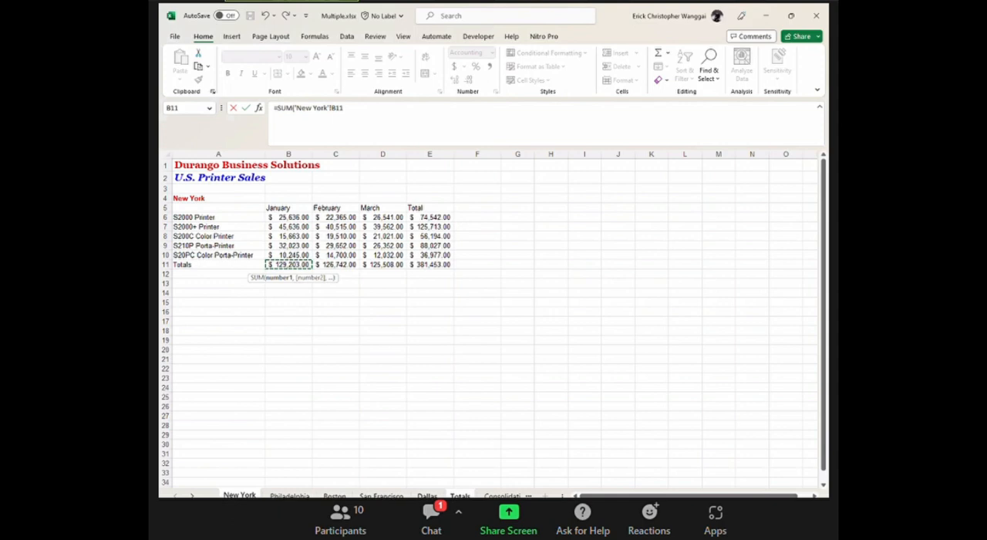
shift+click(427, 495)
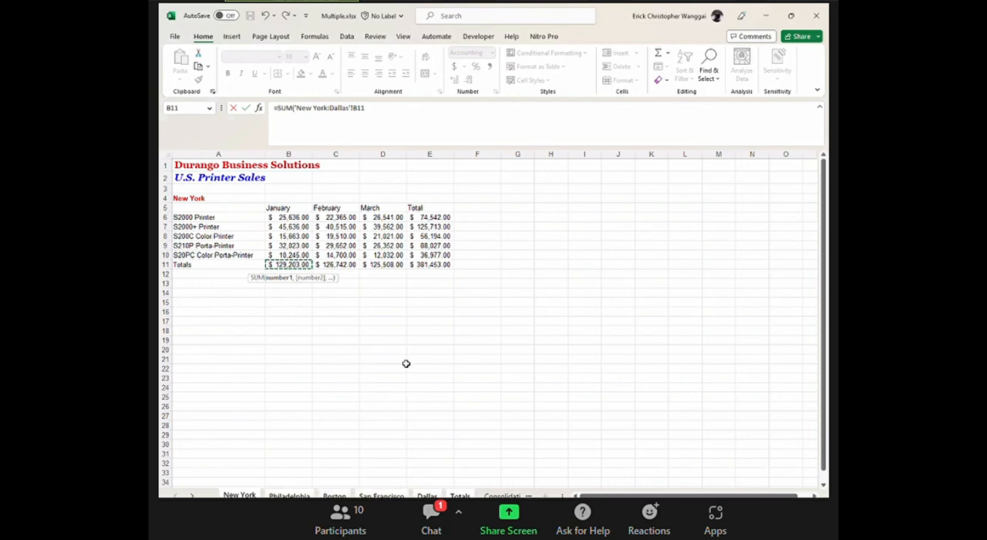
key(Return)
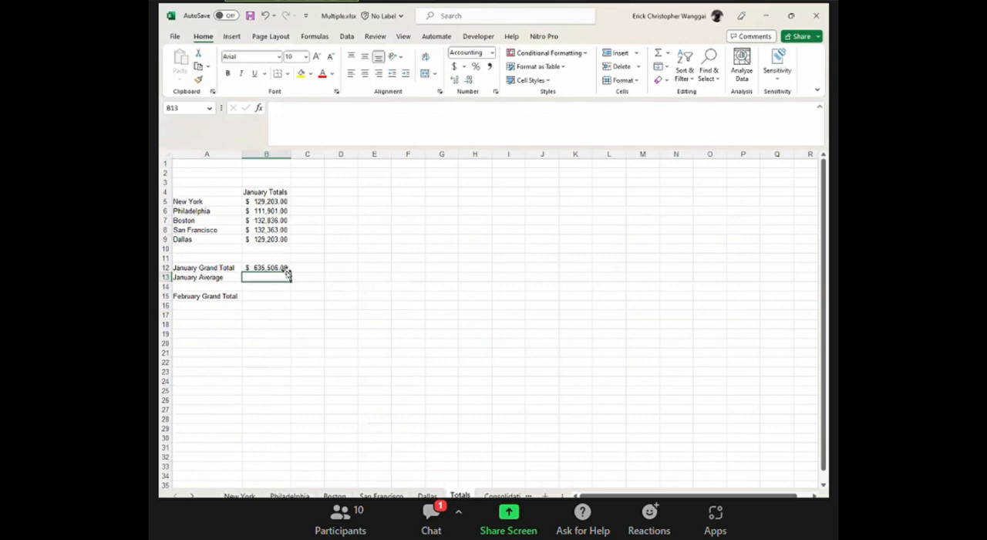
click(283, 266)
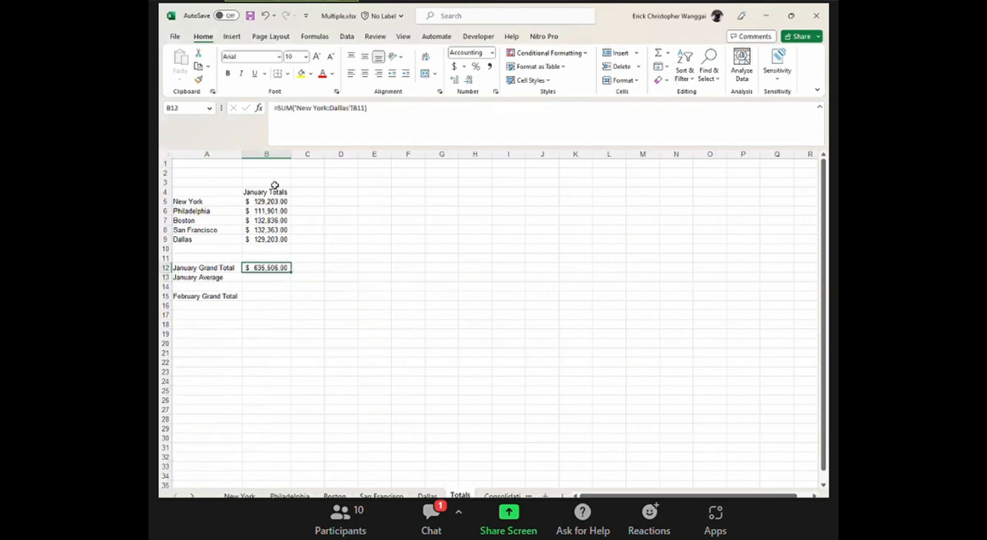
drag(259, 201, 264, 238)
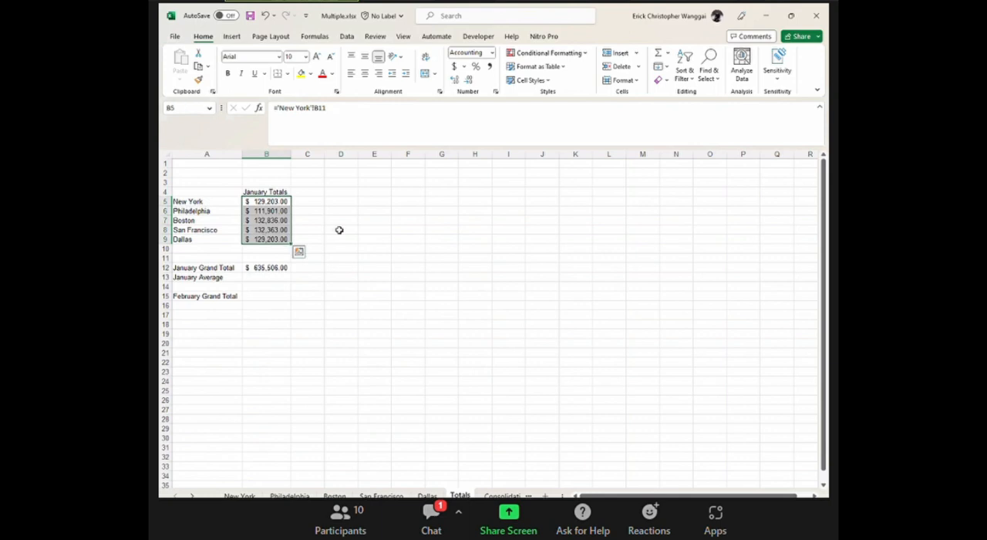
click(339, 230)
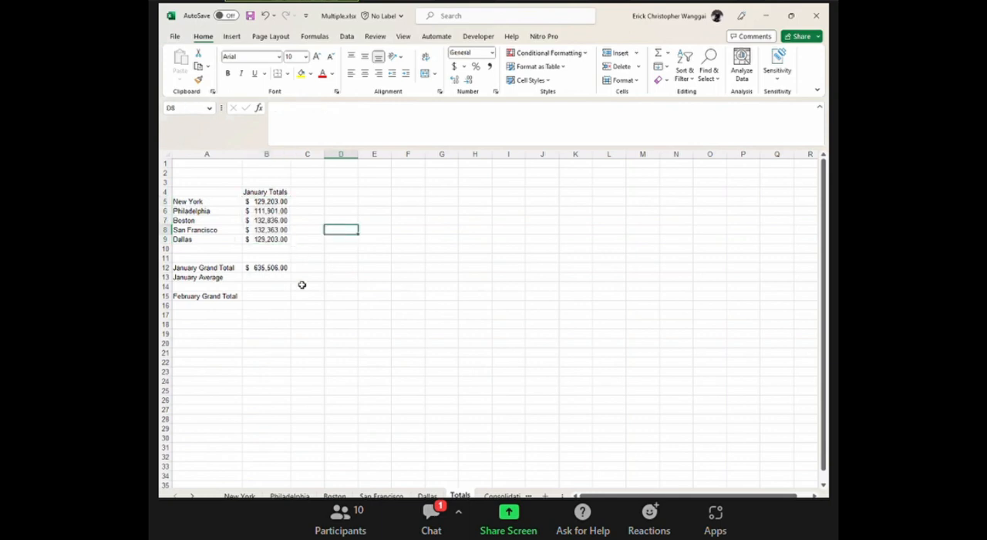
click(264, 323)
click(275, 266)
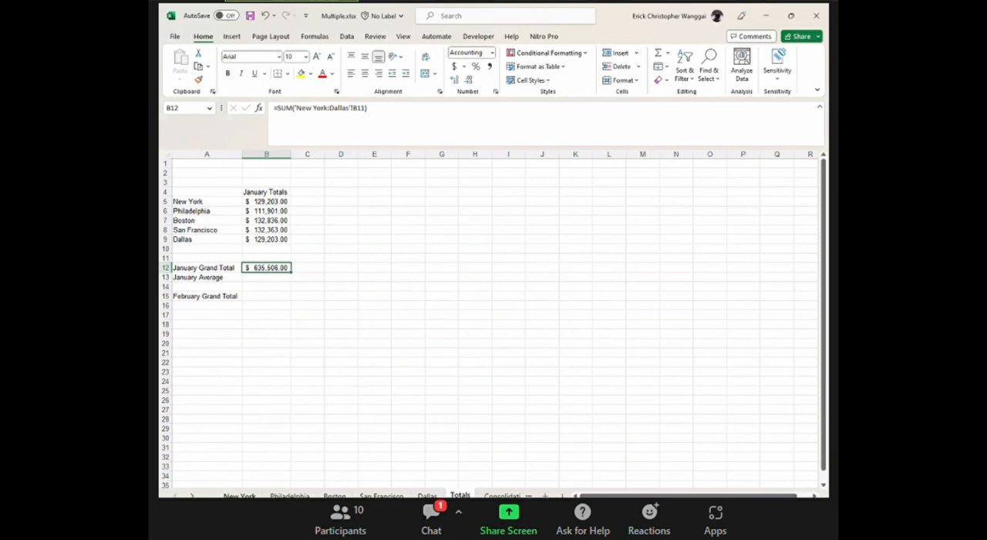
Group the worksheets from New York through Dallas and ungroup them again.
click(239, 495)
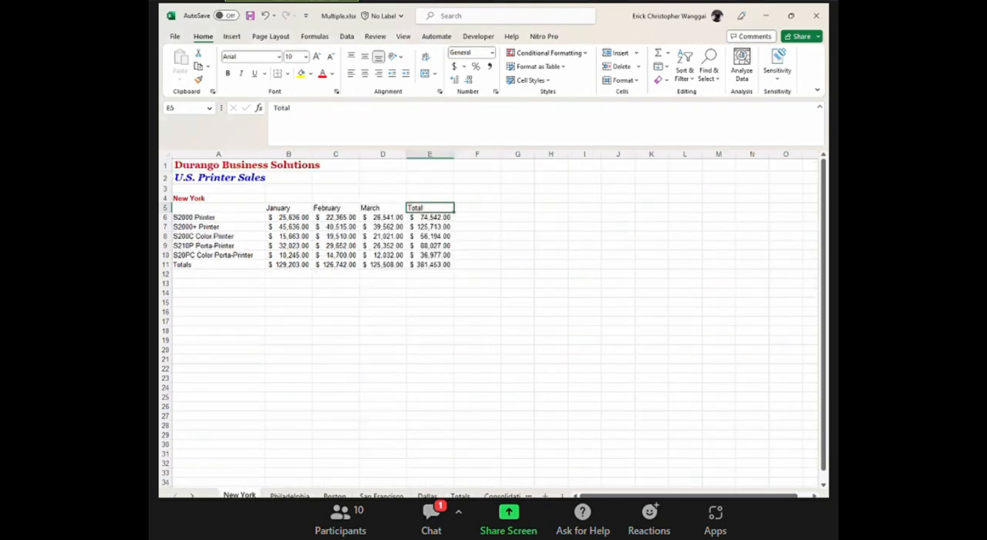
shift+click(428, 495)
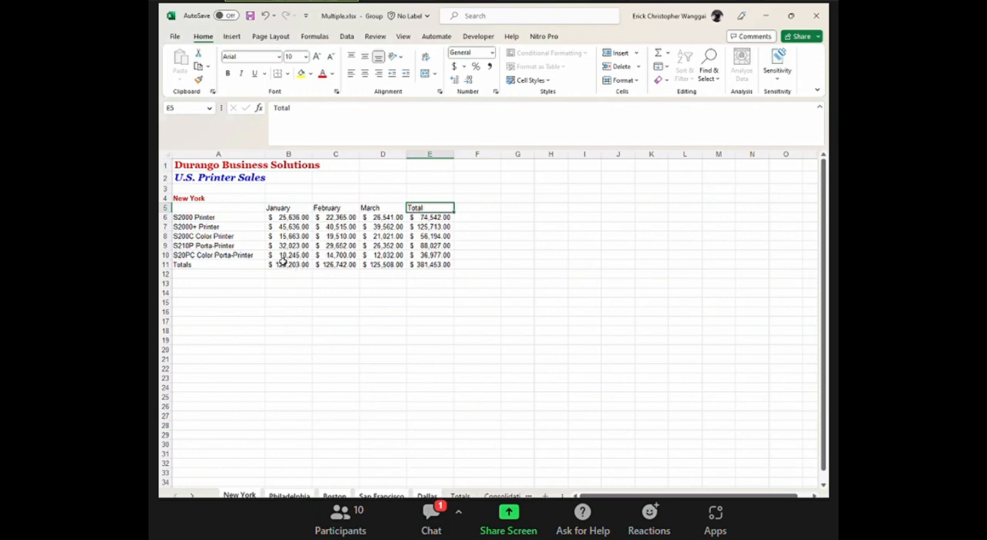
right_click(427, 495)
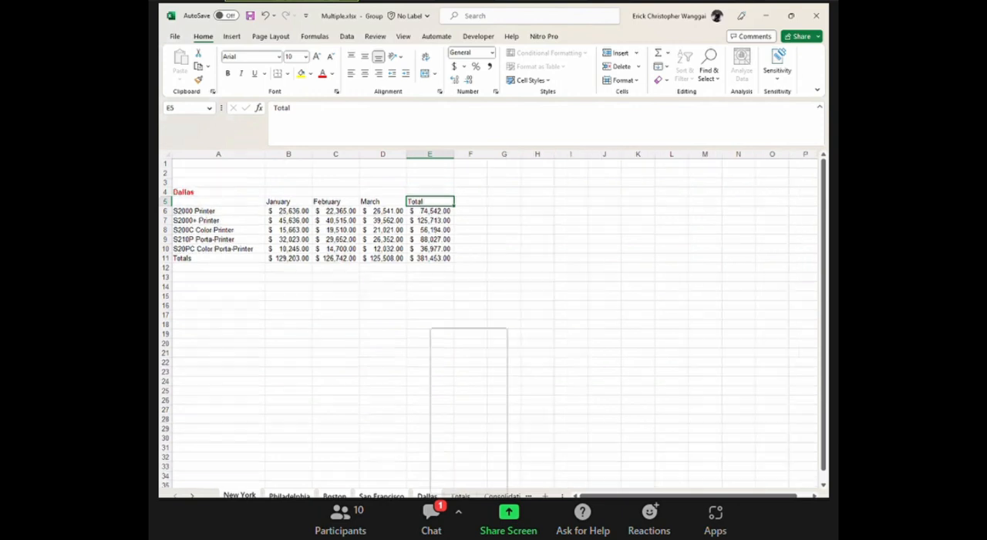
click(482, 481)
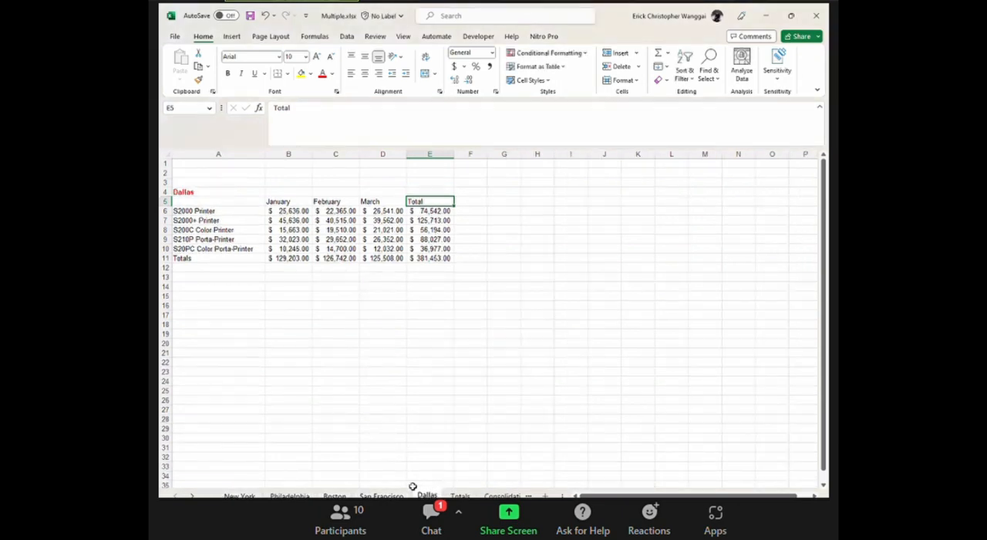
Select New York through Dallas as one group of worksheets, starting from the New York sheet.
click(239, 495)
shift+click(427, 494)
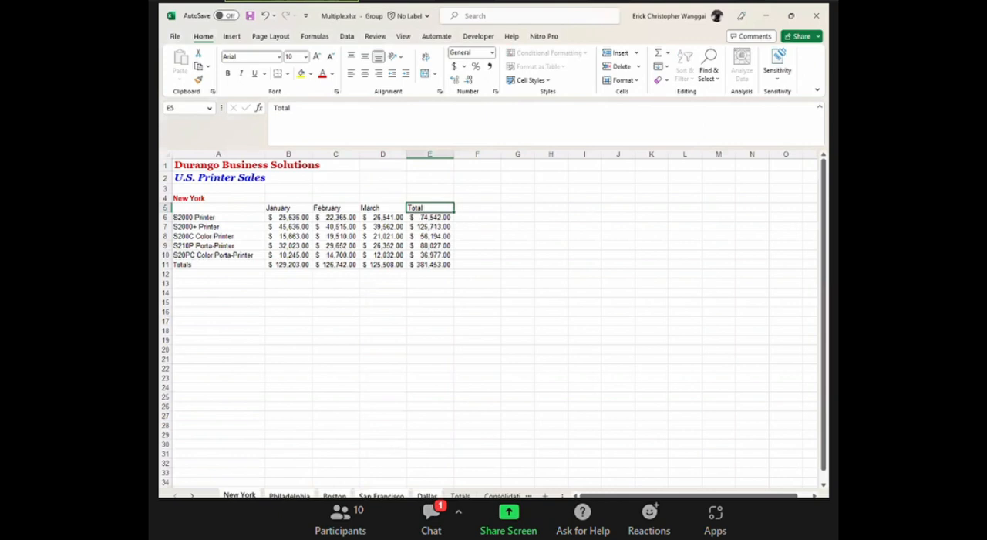
Release the worksheet group by going to the Totals sheet and regroup New York through Dallas.
click(426, 495)
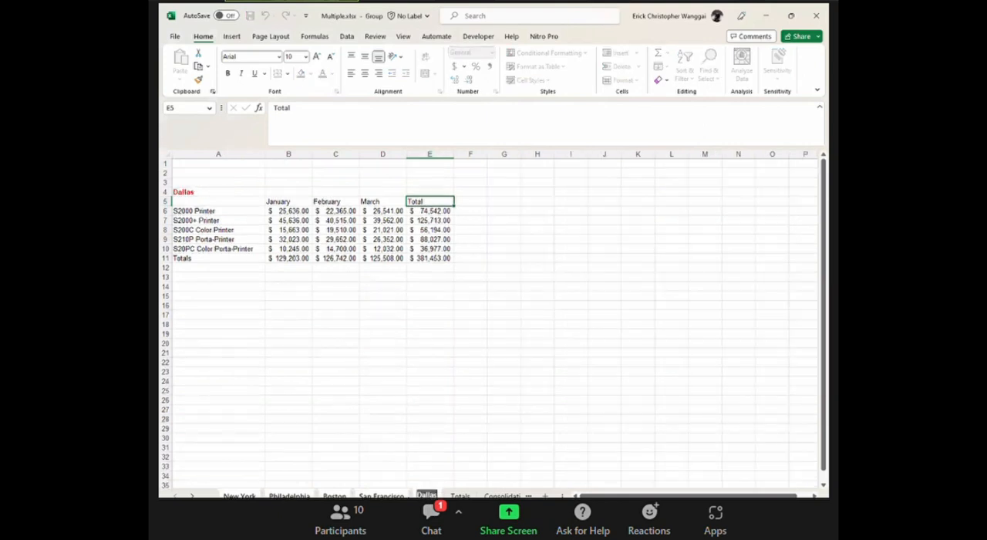
click(460, 495)
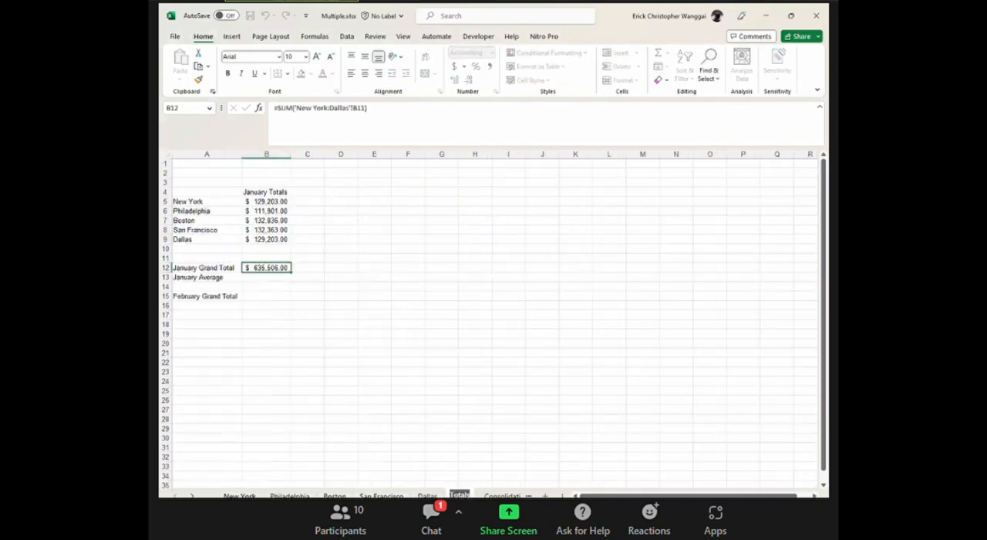
click(239, 495)
shift+click(427, 495)
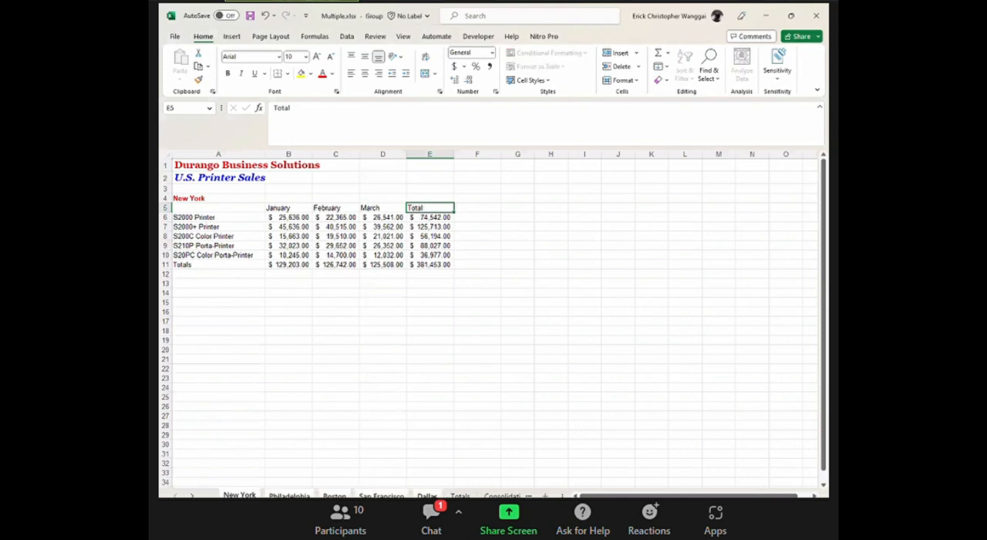
Ungroup the worksheets from New York through Dallas, staying on the Dallas sheet.
click(427, 495)
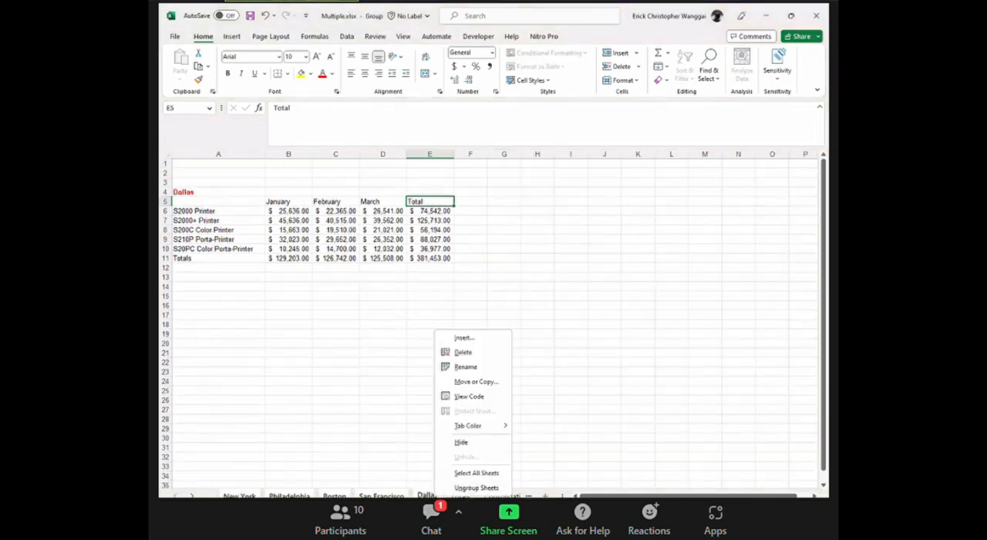
click(476, 487)
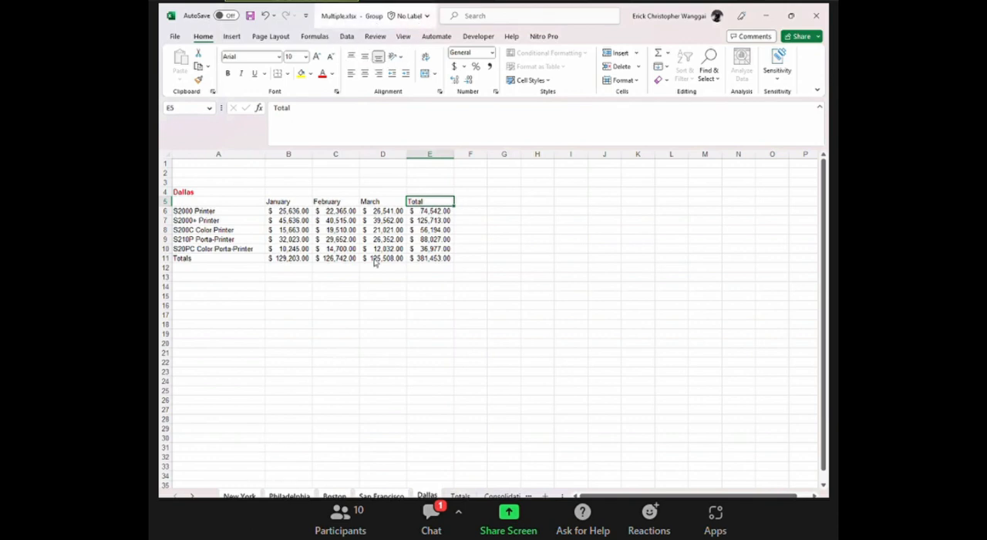
click(412, 371)
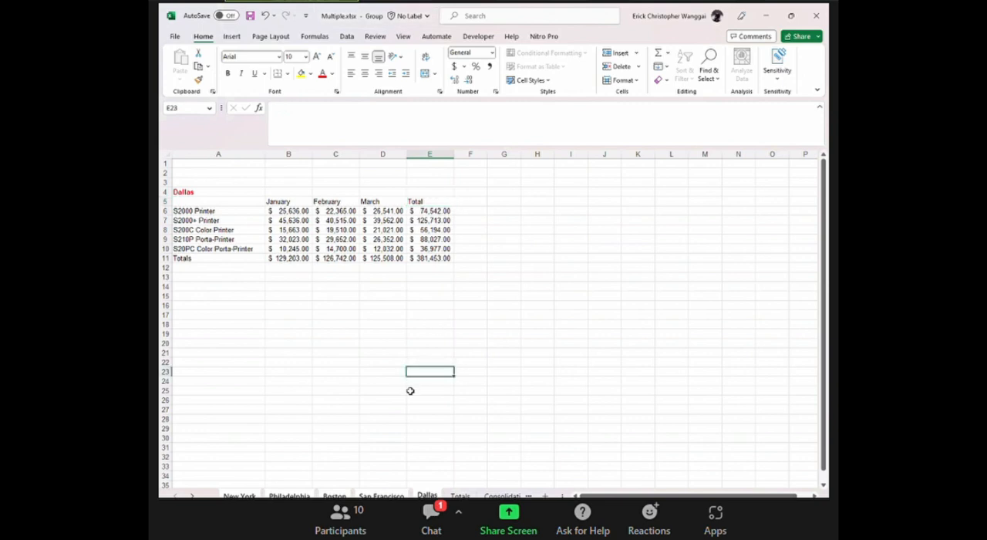
right_click(427, 495)
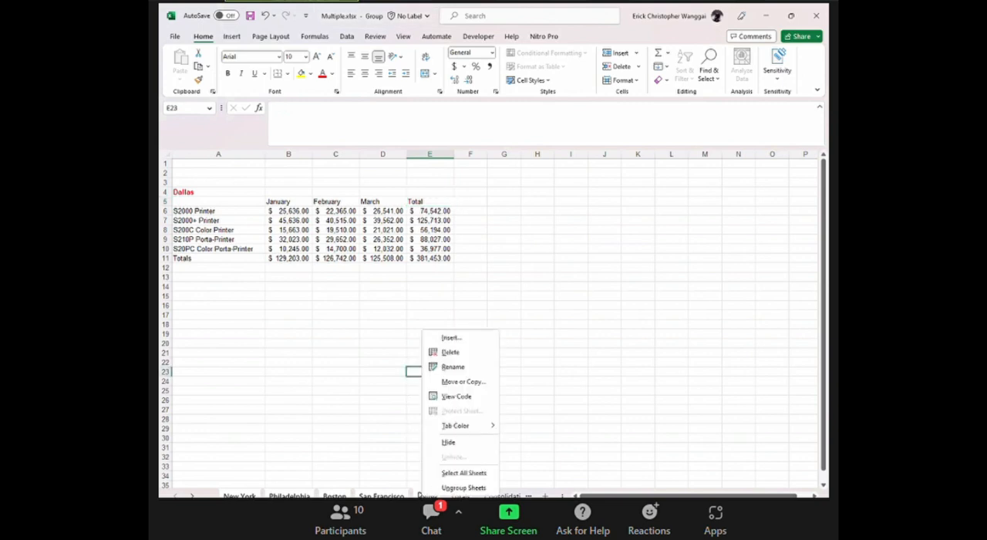
click(447, 488)
click(461, 435)
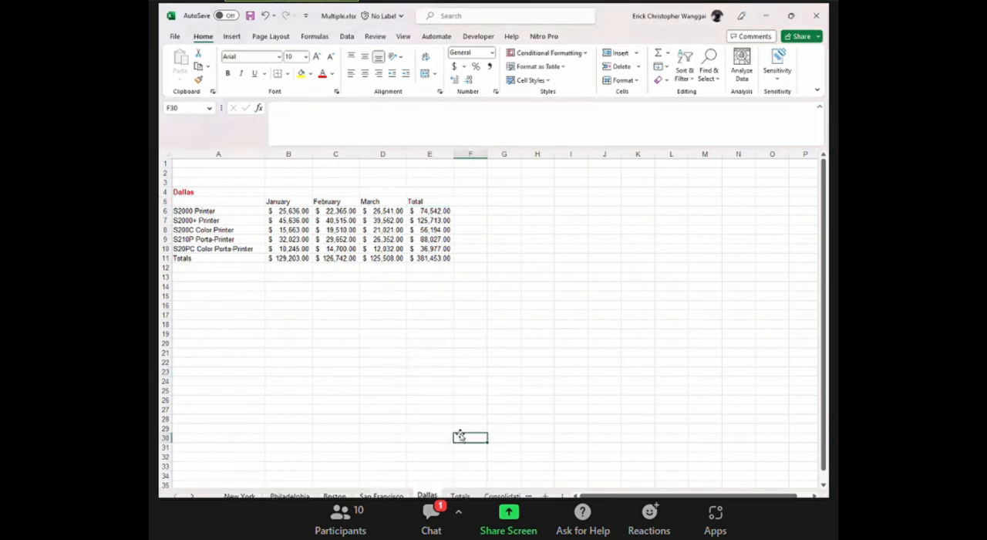
Calculate the January Average in B13 of the Totals sheet with the 3D formula =AVERAGE('New York:Dallas'!B6:B10).
click(460, 495)
click(259, 281)
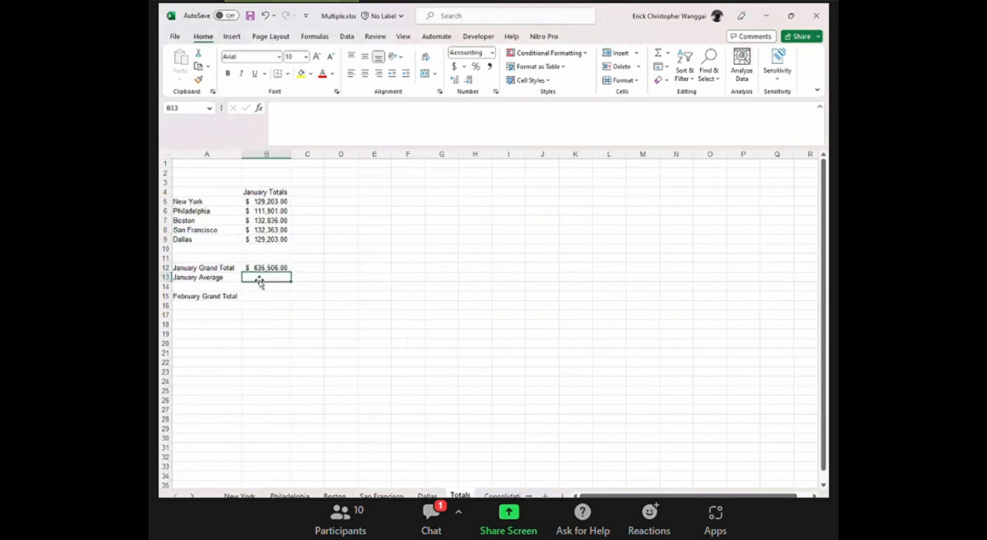
text(=ave)
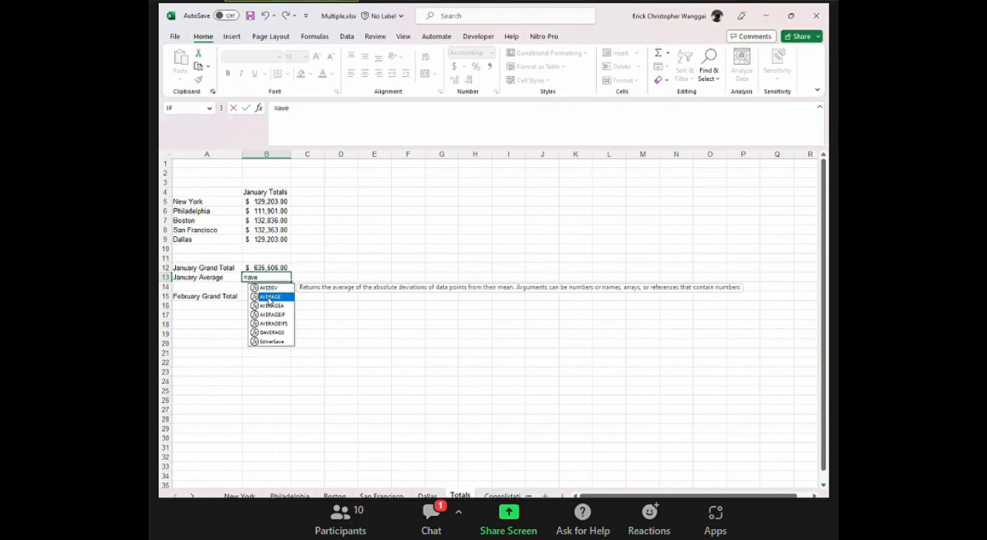
double_click(268, 299)
click(239, 495)
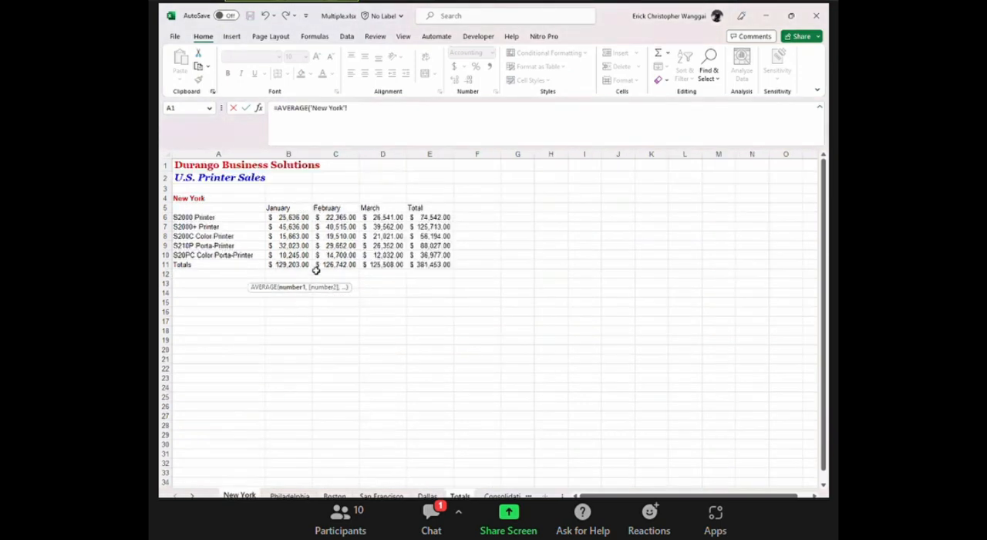
drag(296, 218, 299, 255)
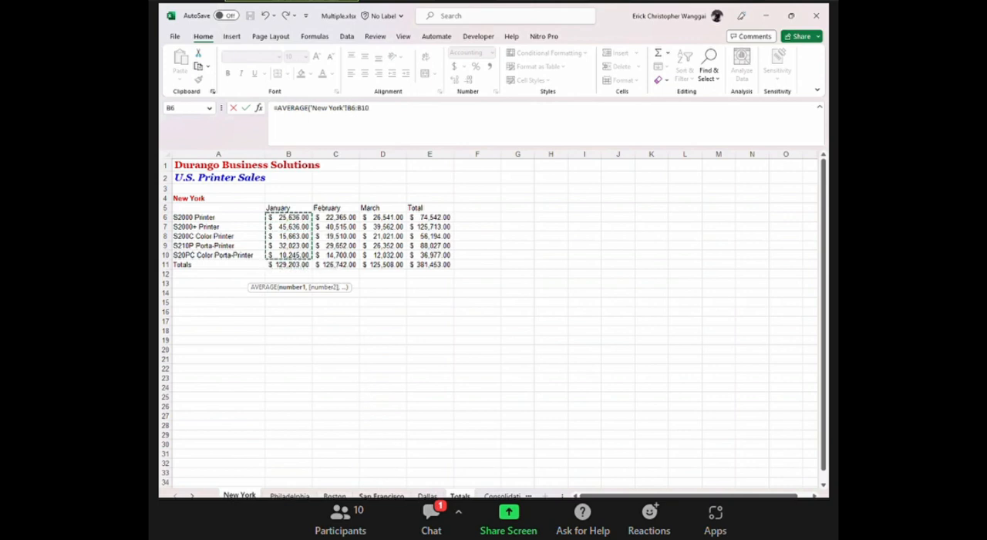
shift+click(427, 495)
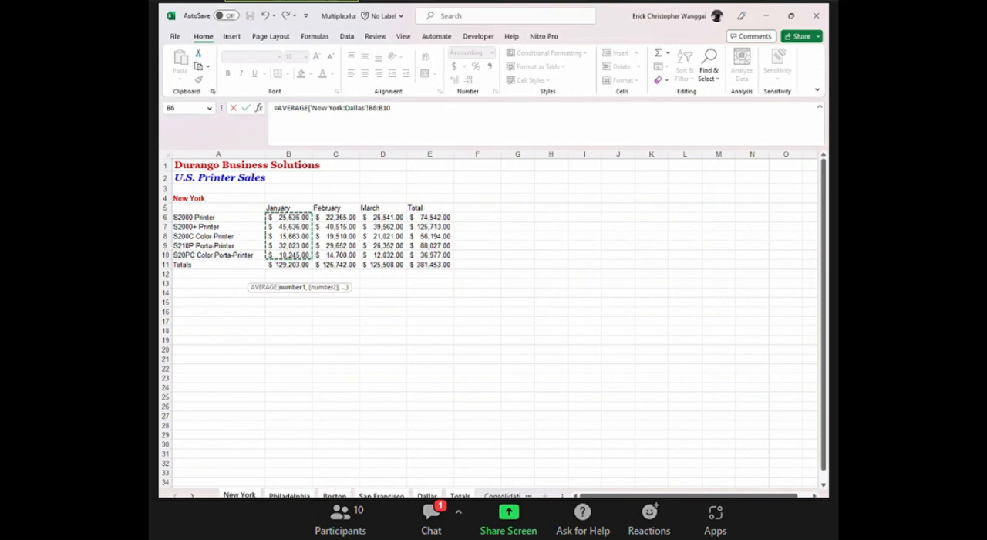
key(Return)
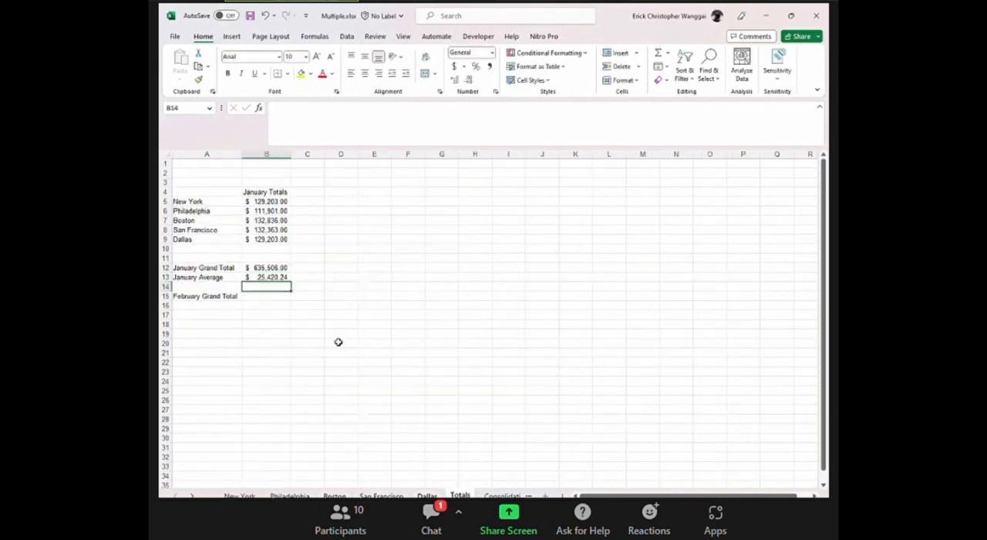
click(270, 277)
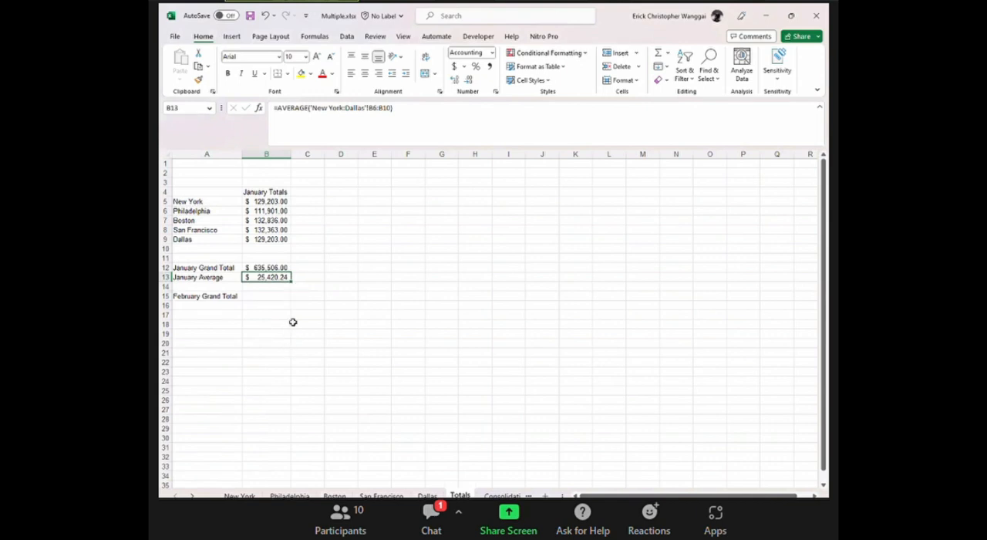
Calculate the February Grand Total in B15 of the Totals sheet with the 3D formula =SUM('New York:Dallas'!C11).
click(278, 295)
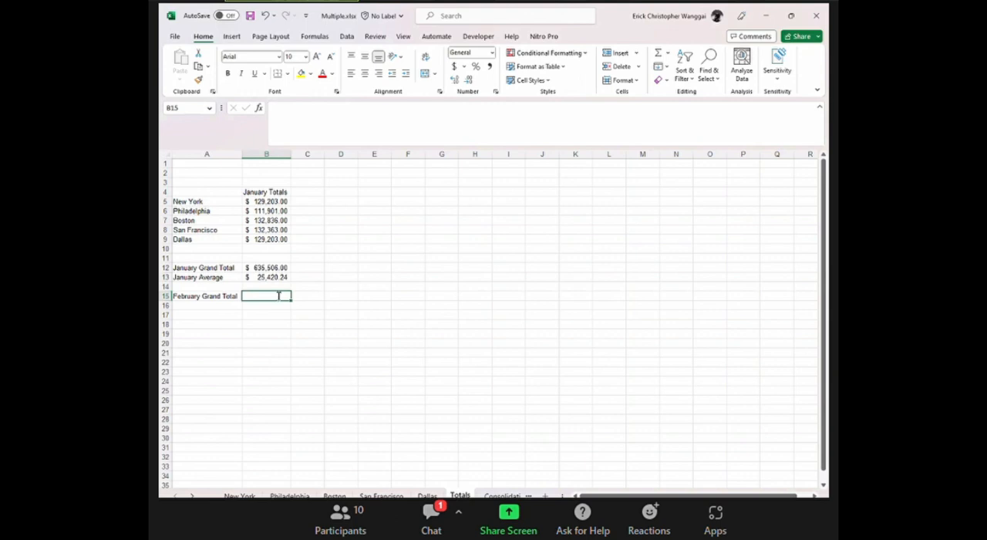
text(=sum)
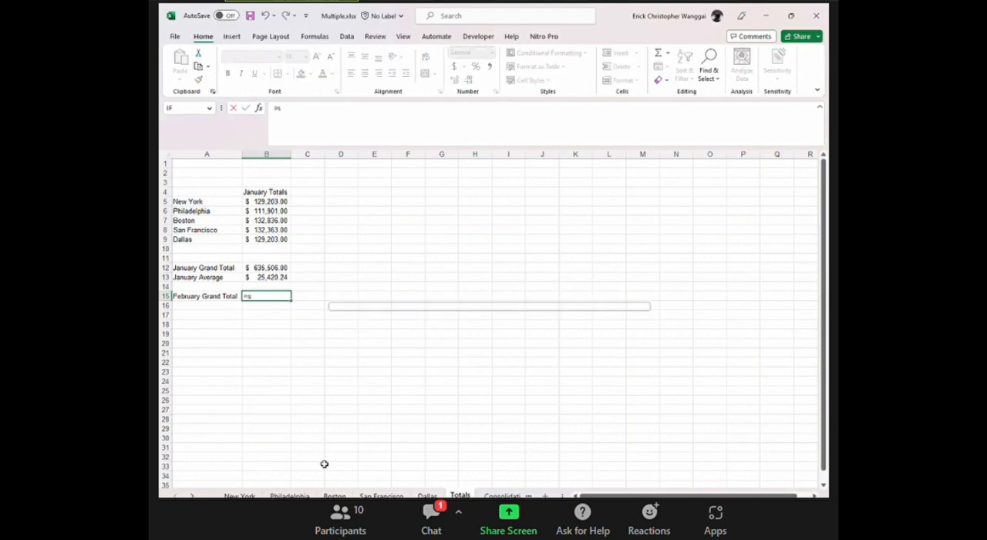
key(Tab)
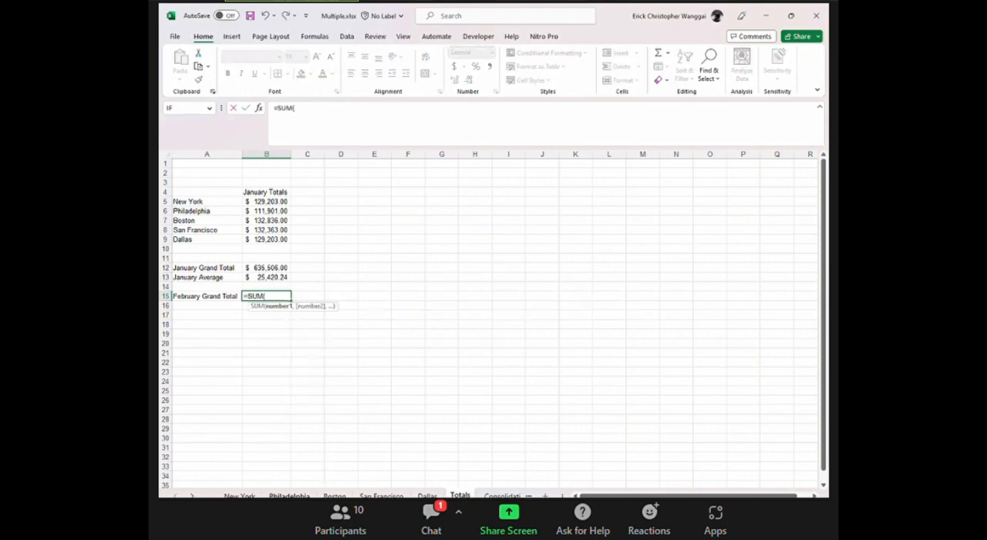
click(239, 494)
click(342, 265)
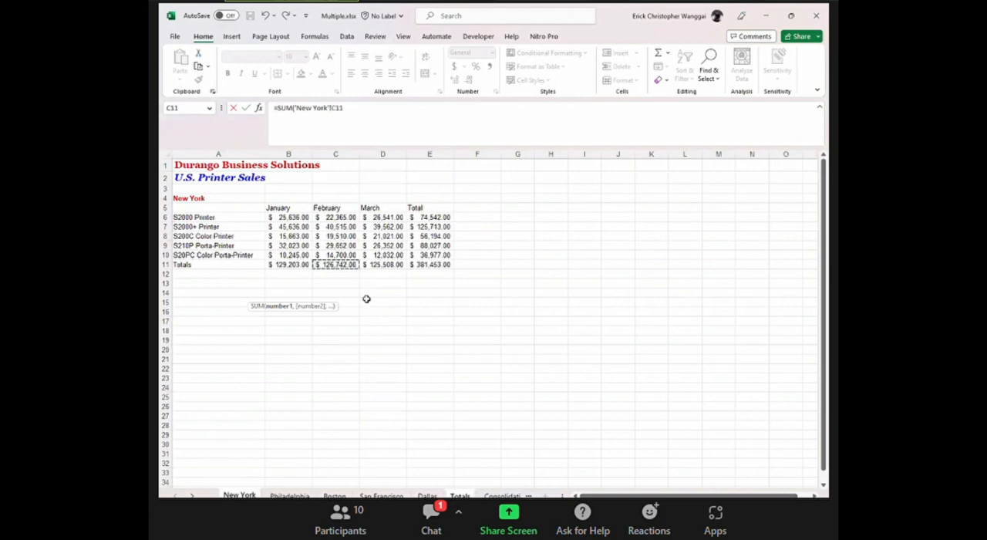
shift+click(427, 495)
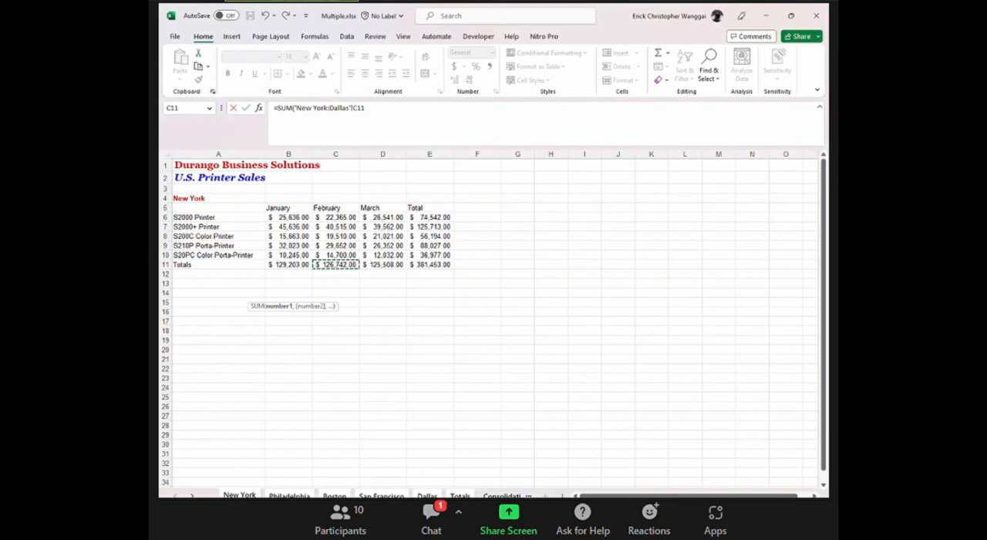
key(Return)
click(259, 297)
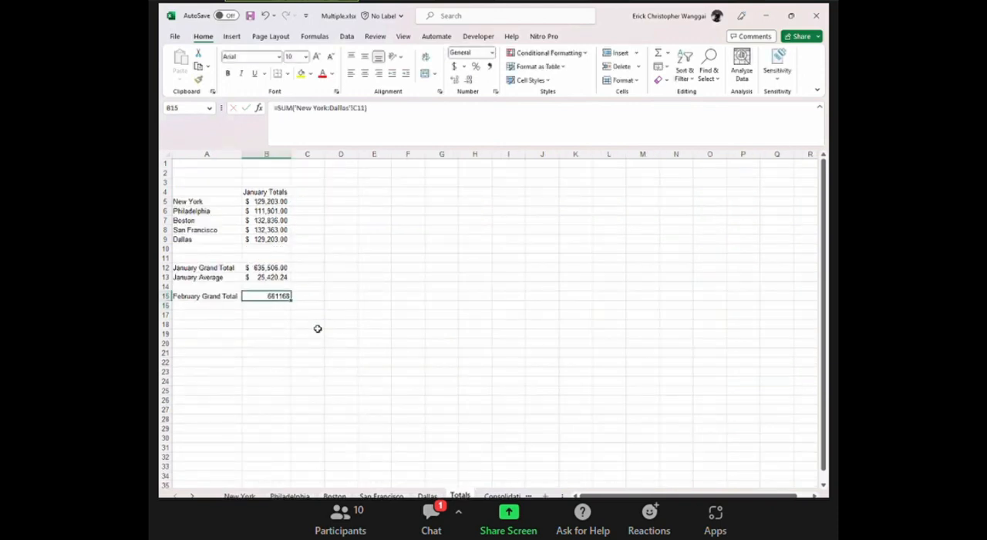
Apply the comma number style to the February Grand Total in B15.
click(337, 343)
click(272, 296)
click(489, 66)
click(447, 303)
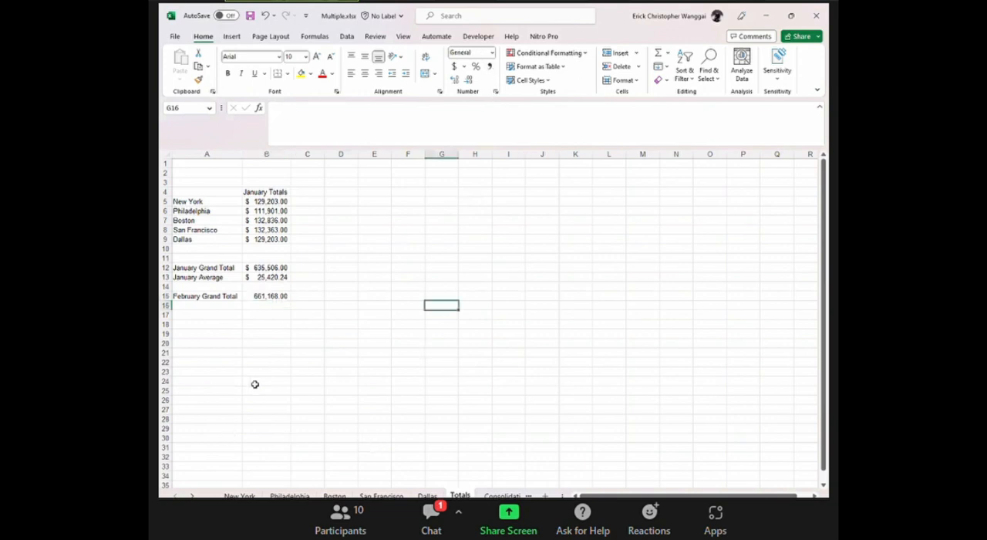
Review the 3D formulas behind the February Grand Total, January Grand Total and January Average on the Totals sheet.
click(230, 298)
click(307, 312)
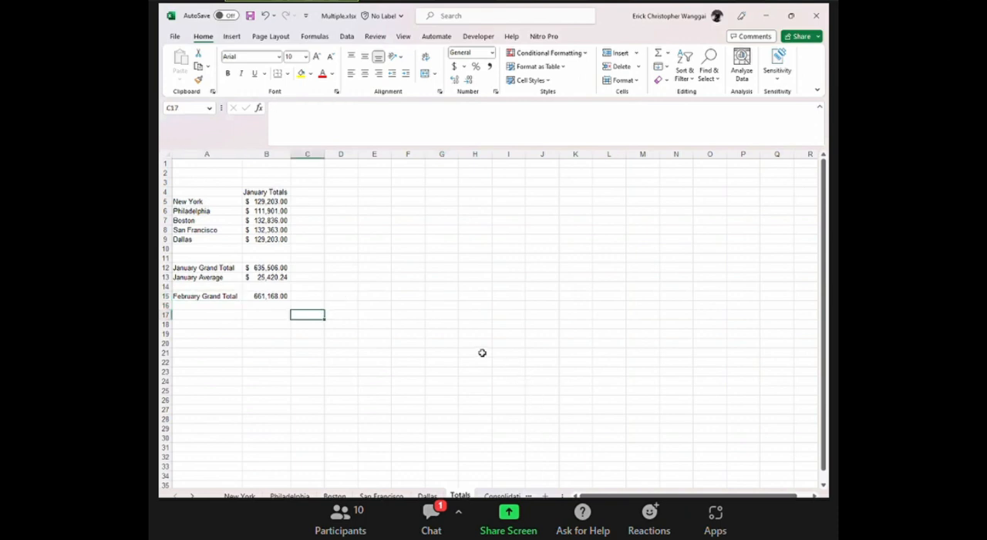
click(270, 296)
click(284, 270)
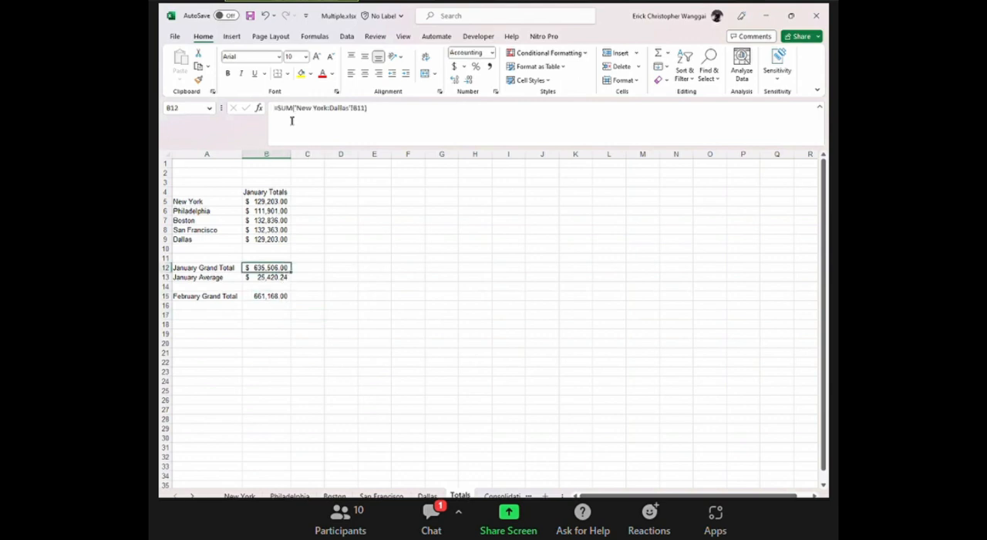
click(270, 277)
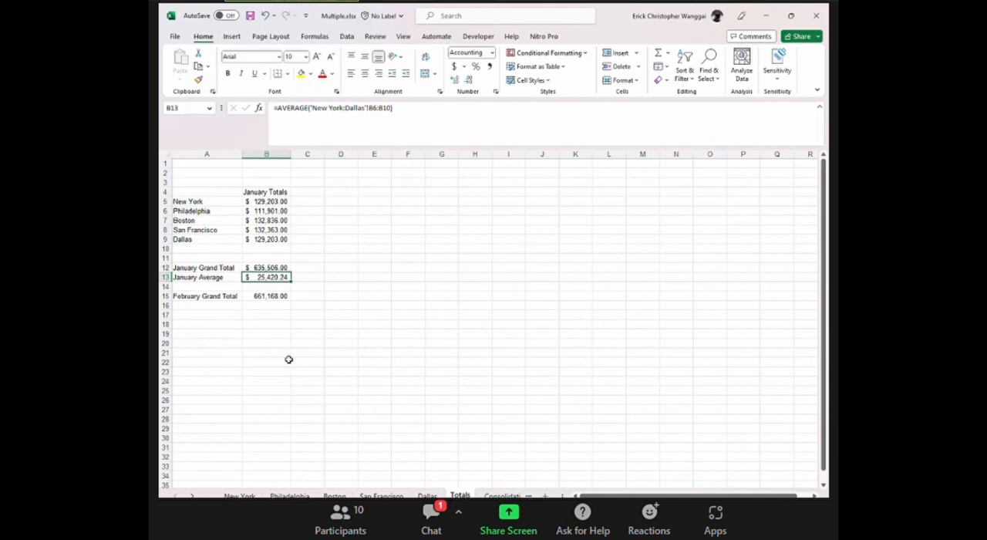
click(374, 258)
click(254, 328)
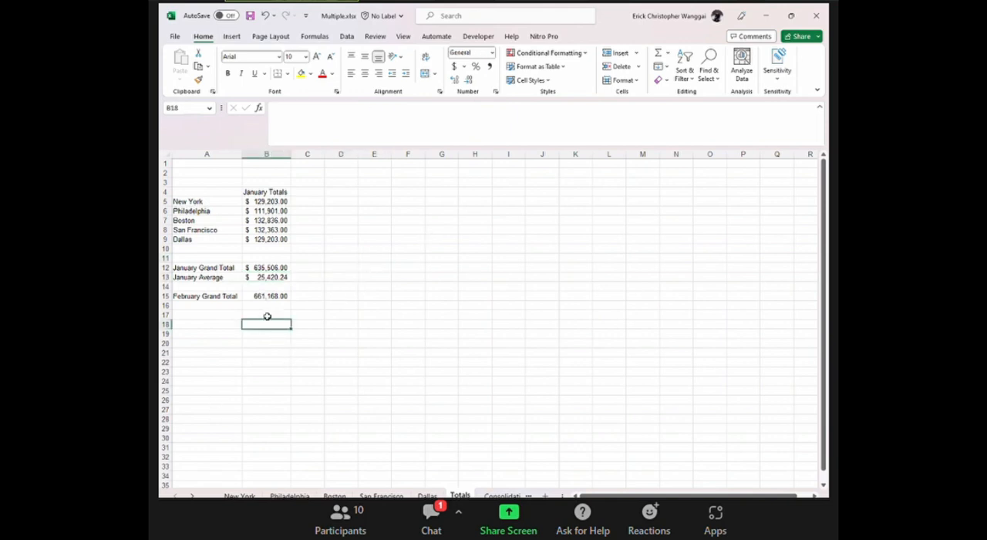
Examine the city labels in A5:A9 and the January Totals heading in B4 of the Totals sheet.
click(189, 202)
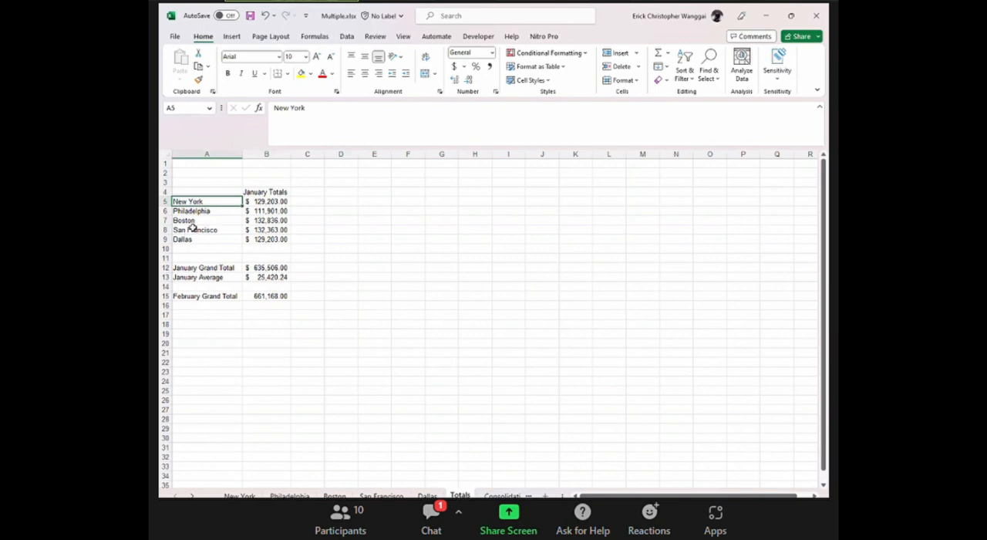
drag(198, 201, 232, 239)
click(218, 201)
click(262, 192)
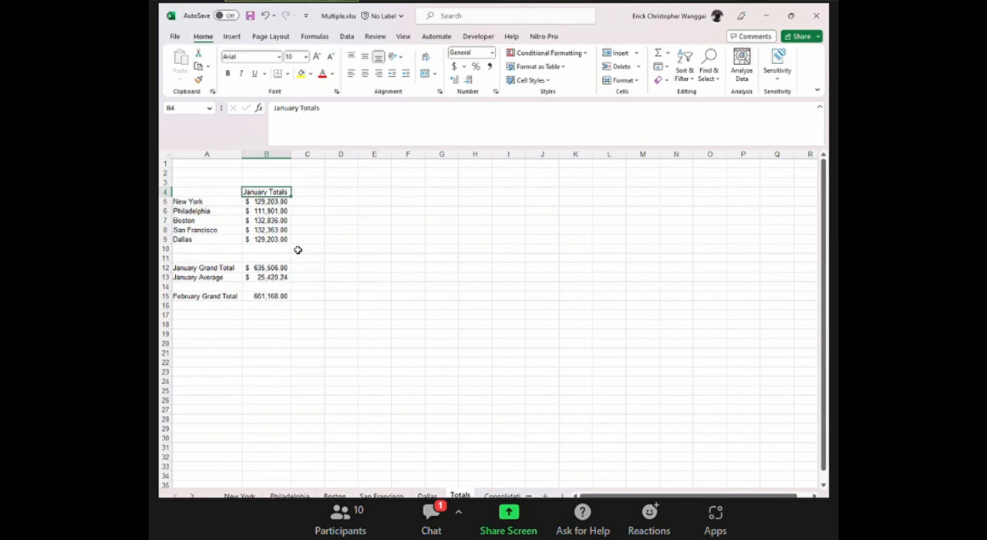
click(327, 267)
drag(202, 202, 206, 239)
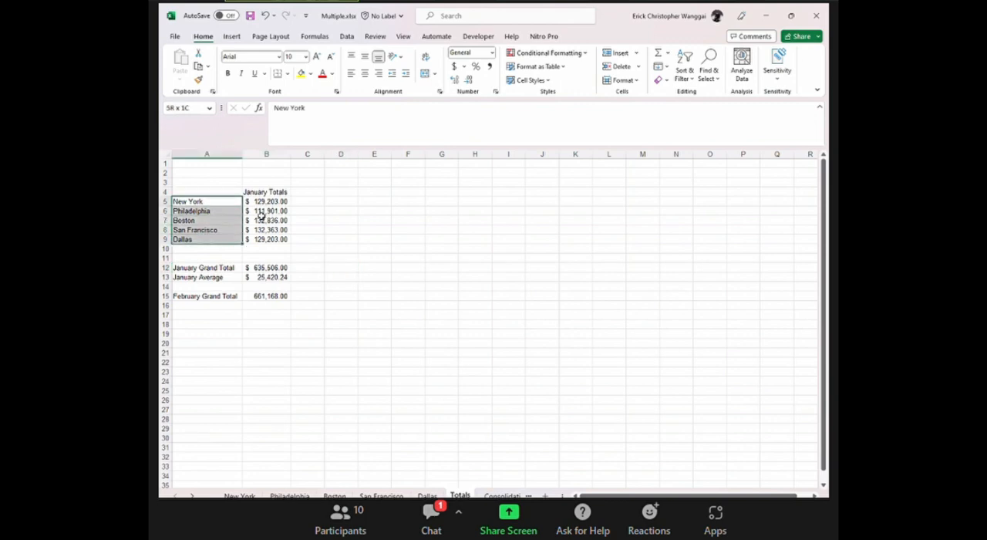
click(408, 340)
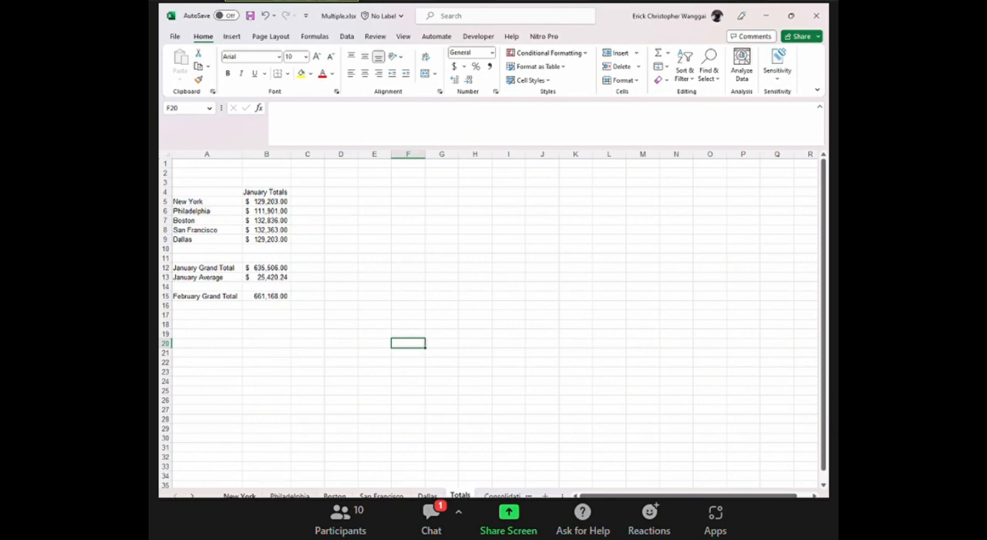
Compare the title rows A1:A2 of the New York sheet with the same rows on the Philadelphia and Dallas sheets.
click(231, 495)
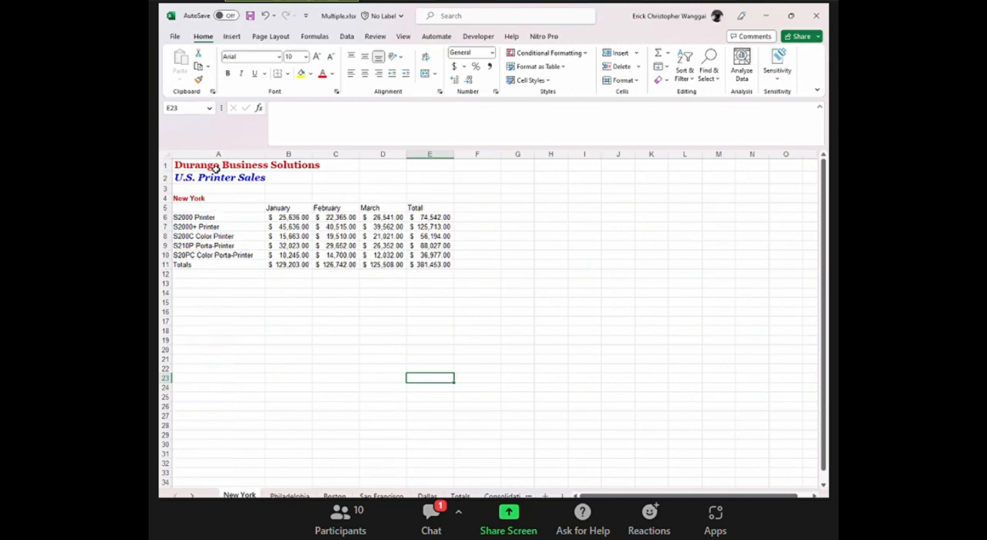
drag(222, 165, 226, 178)
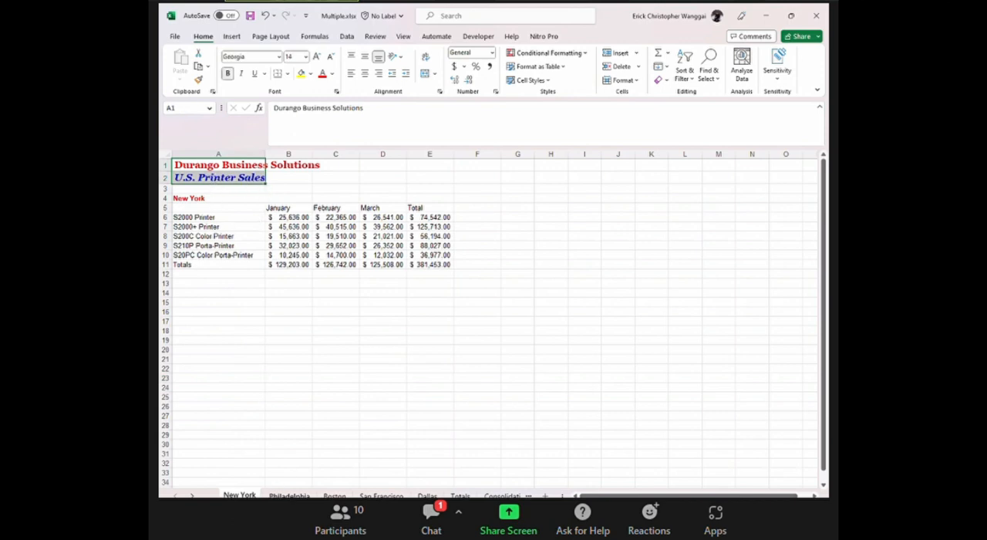
click(289, 495)
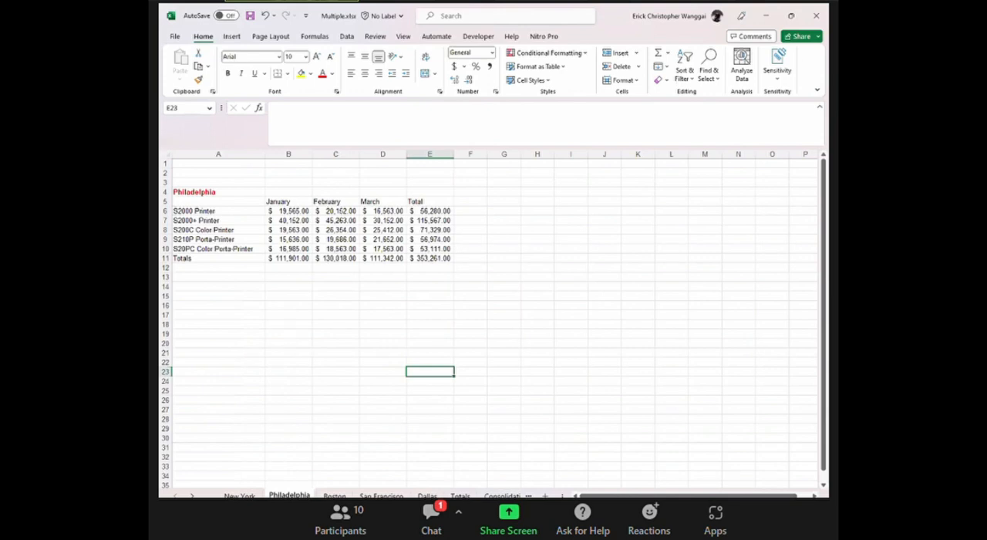
click(427, 495)
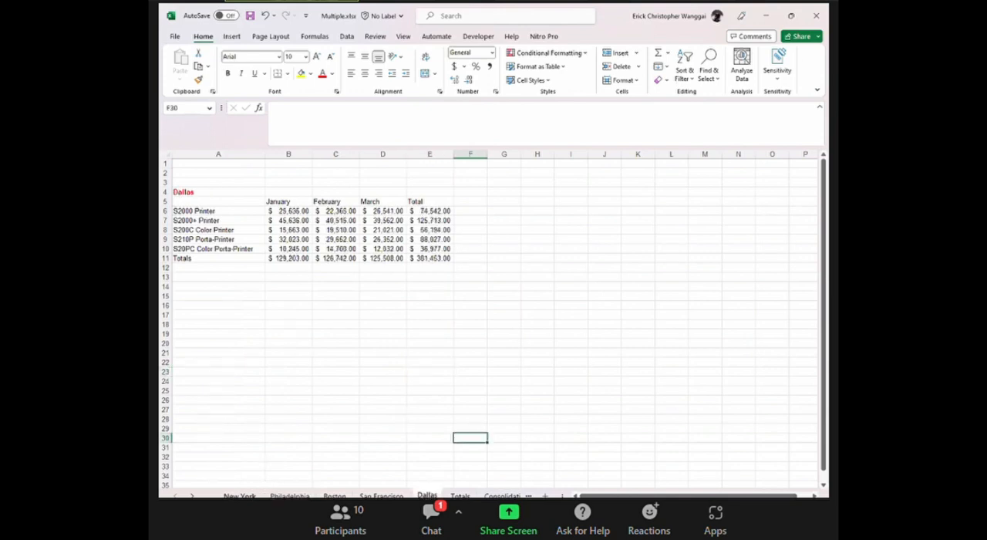
click(241, 495)
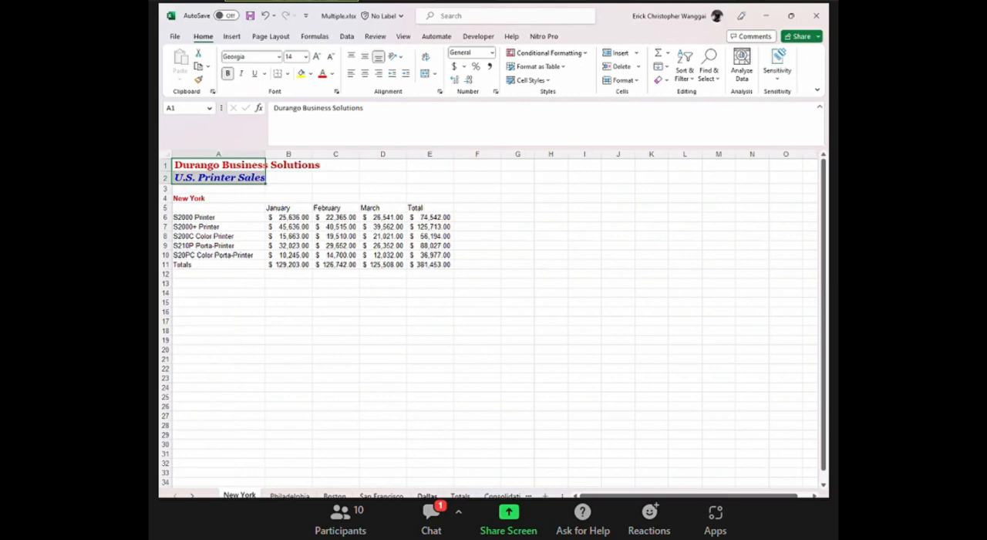
Select the title cells A1:A2 on the New York sheet and group the sheets from New York through Dallas.
click(427, 495)
click(239, 495)
click(427, 496)
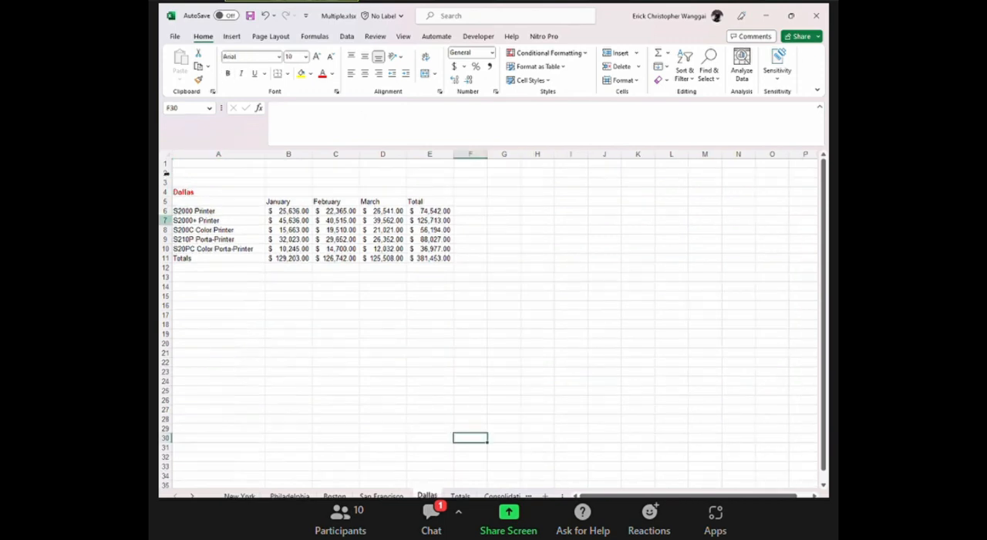
click(239, 495)
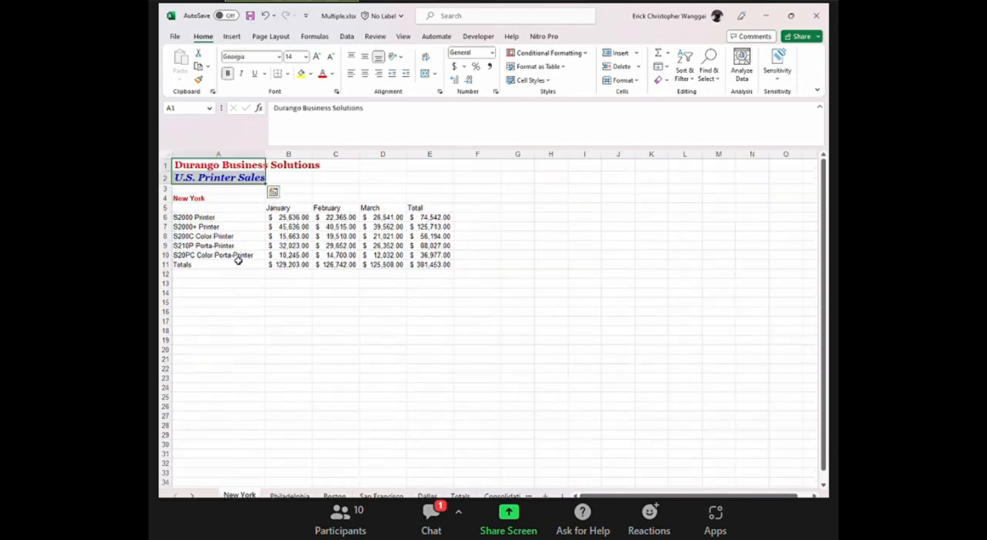
click(276, 340)
drag(221, 164, 221, 180)
shift+click(427, 495)
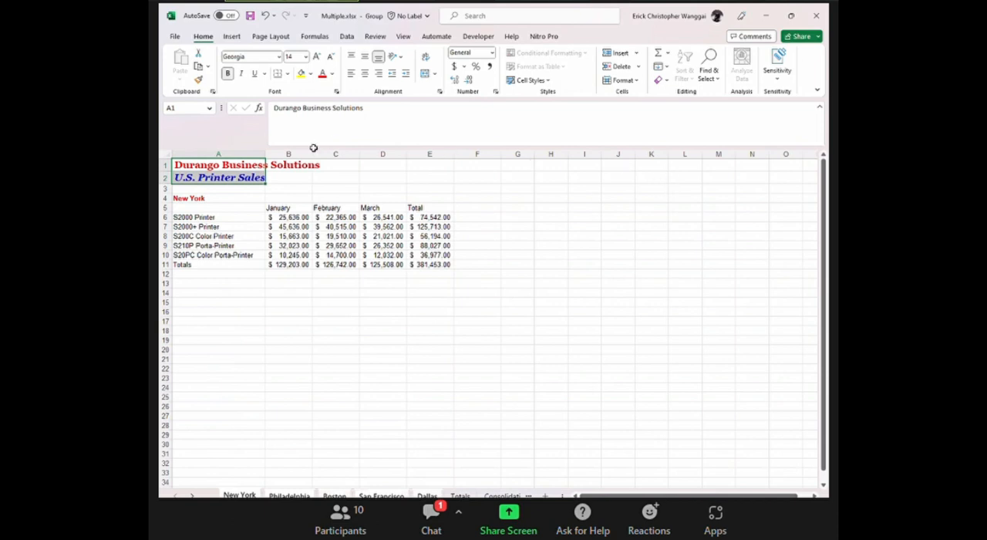
Fill the New York titles in A1:A2 across the grouped worksheets, copying both contents and formats with the All option.
click(203, 38)
key(ctrl)
key(ctrl)
key(ctrl)
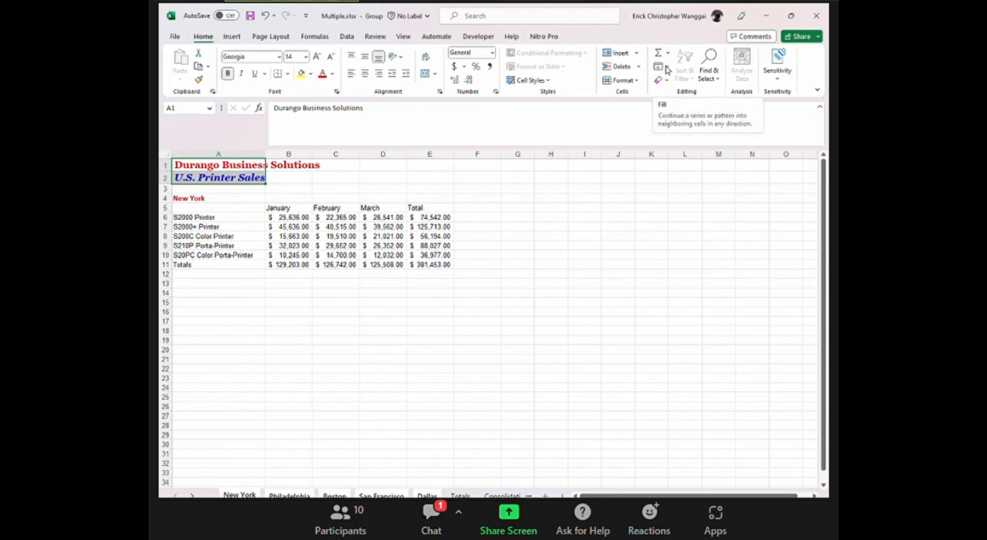
key(ctrl)
key(ctrl)
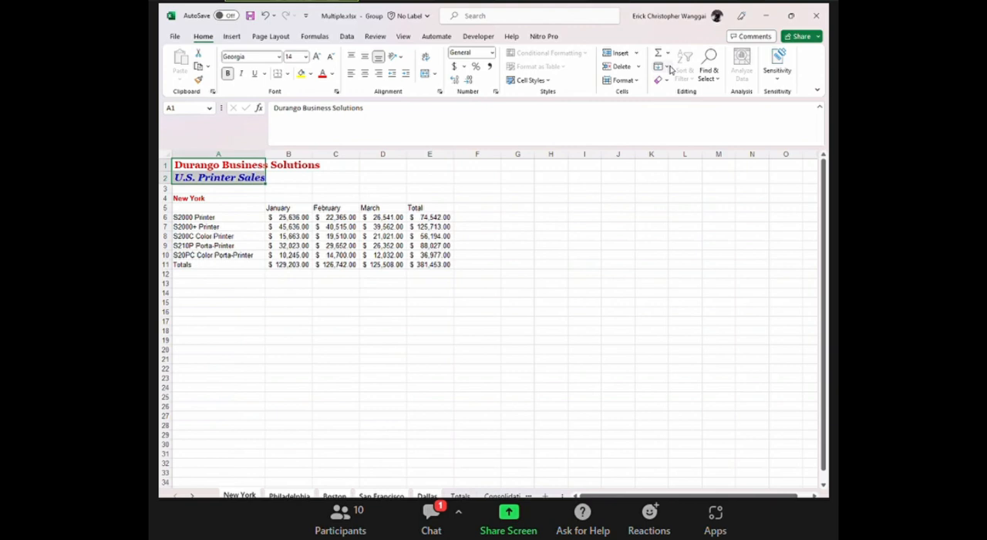
click(668, 68)
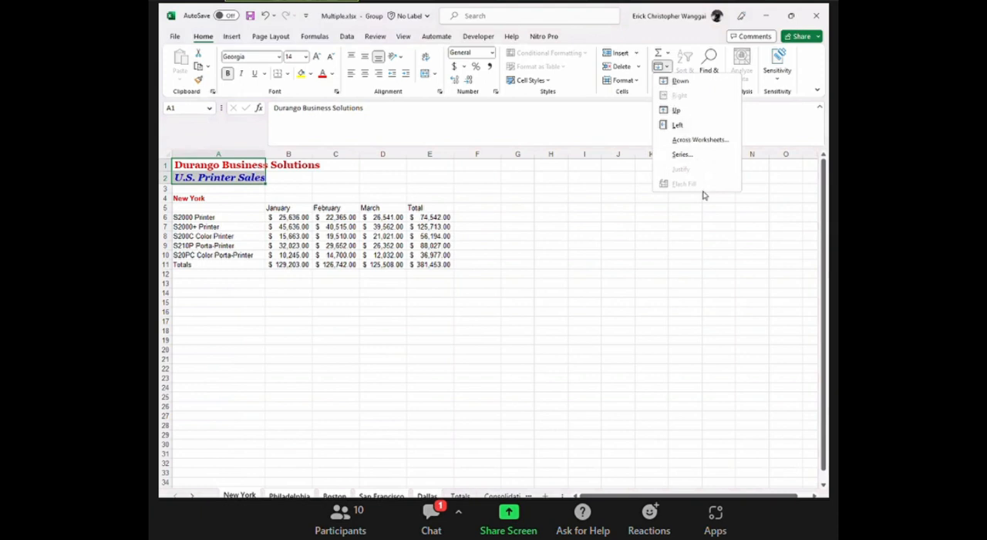
click(704, 141)
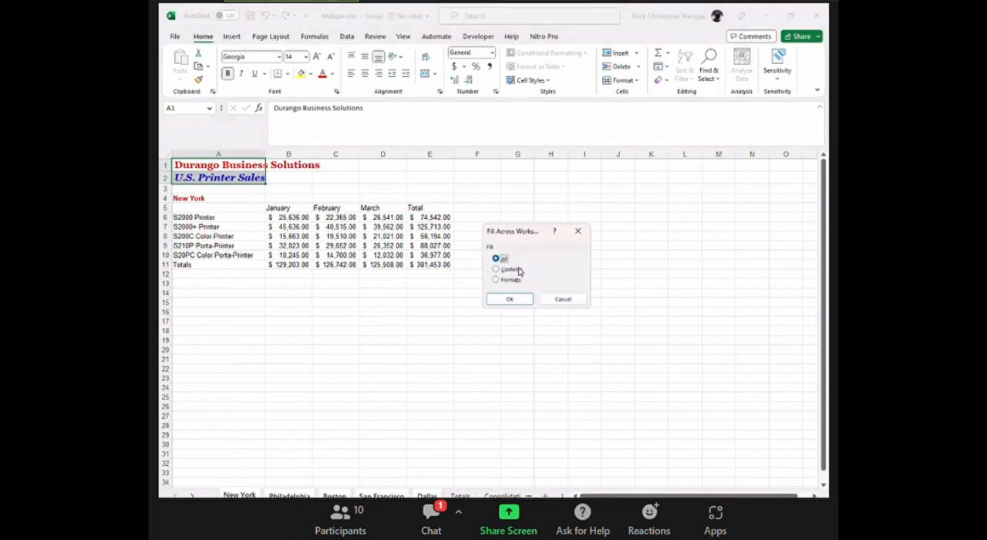
drag(533, 232, 553, 234)
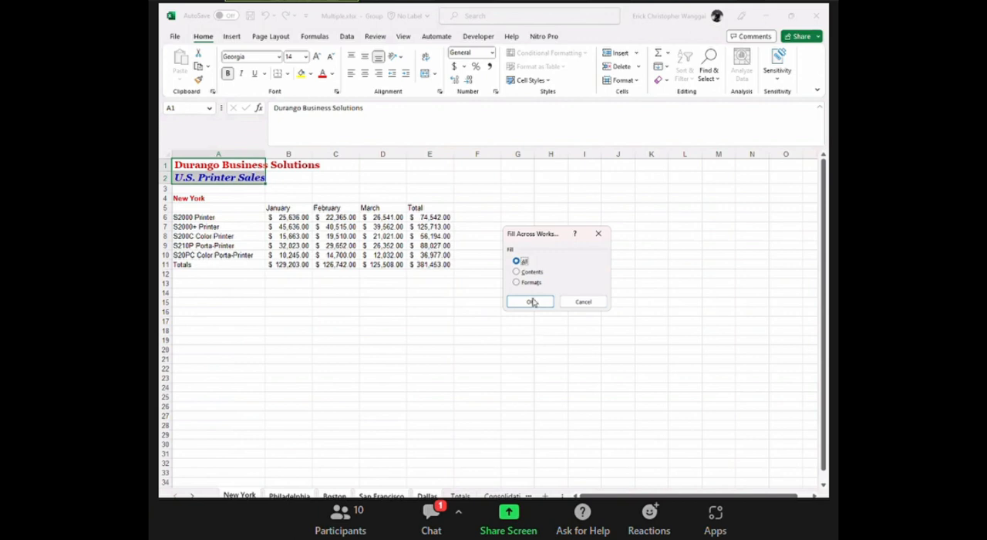
click(531, 300)
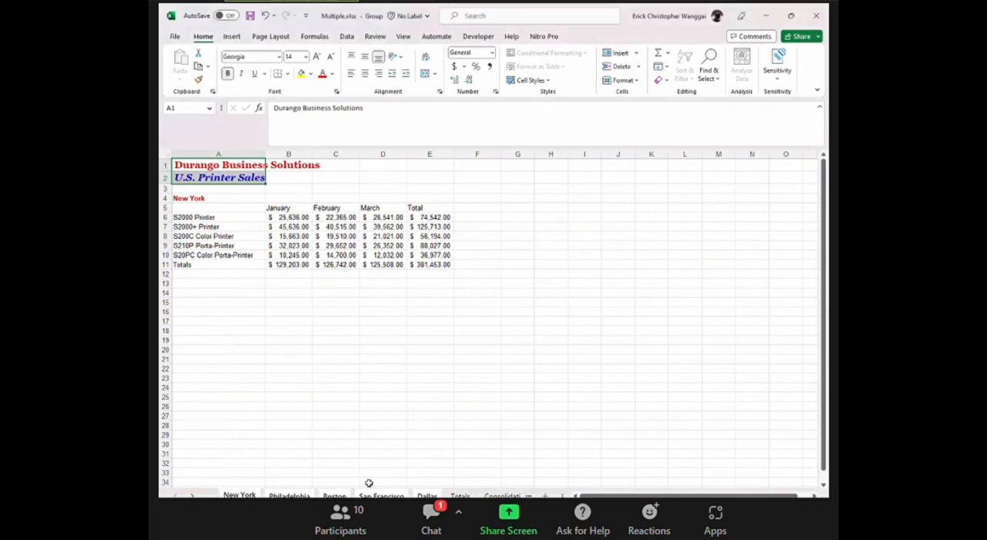
Ungroup the city sheets and check the title rows on individual sheets, including San Francisco and Philadelphia.
right_click(414, 491)
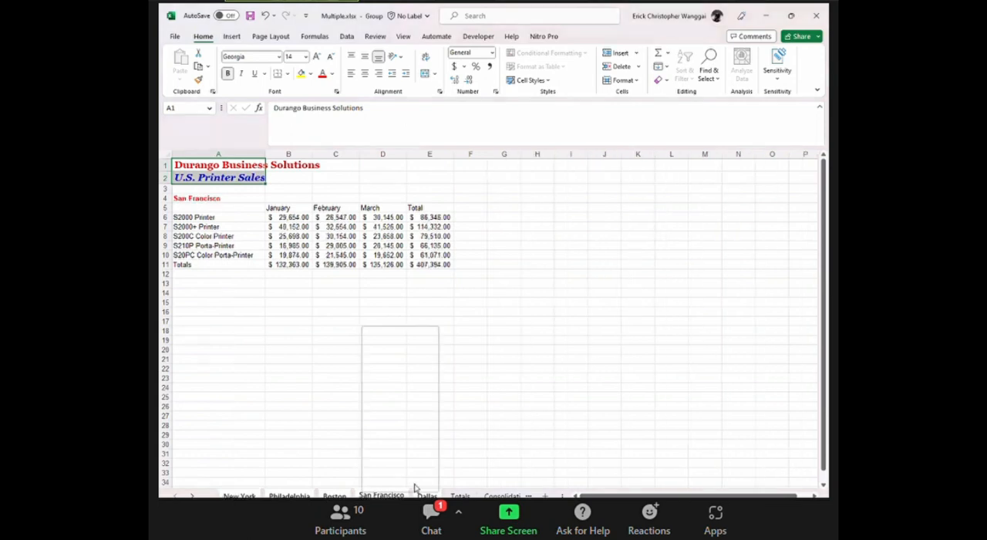
click(404, 479)
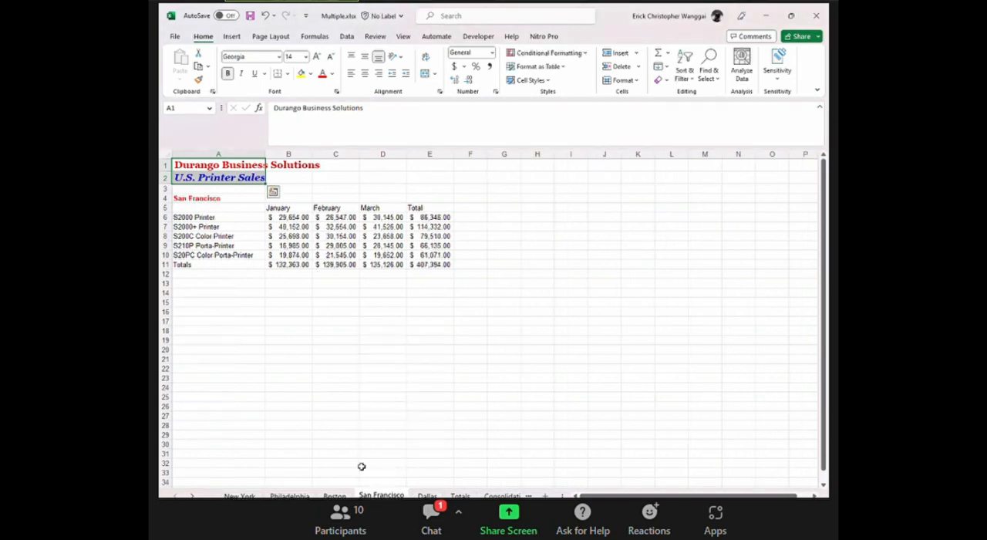
key(ctrl+Page_Down)
click(388, 494)
click(286, 494)
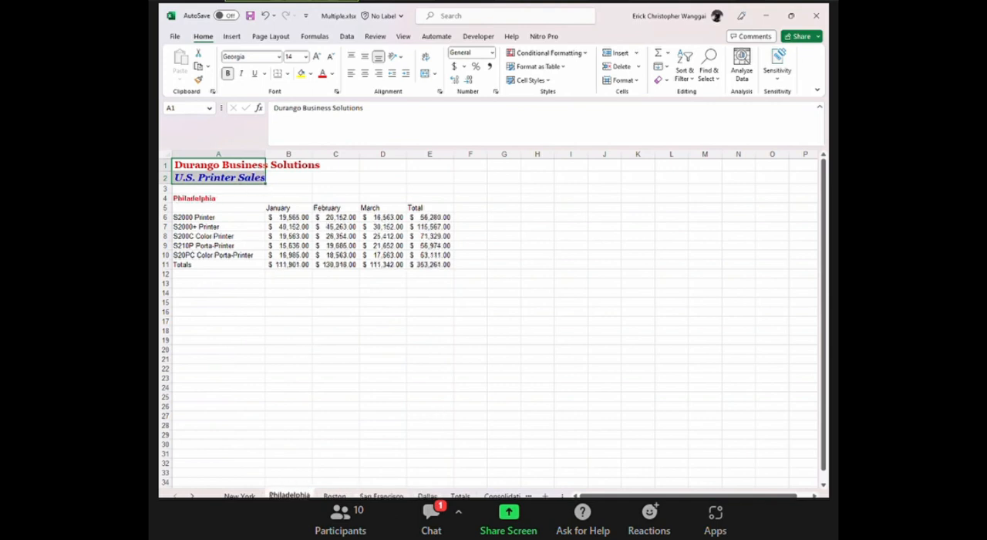
click(357, 360)
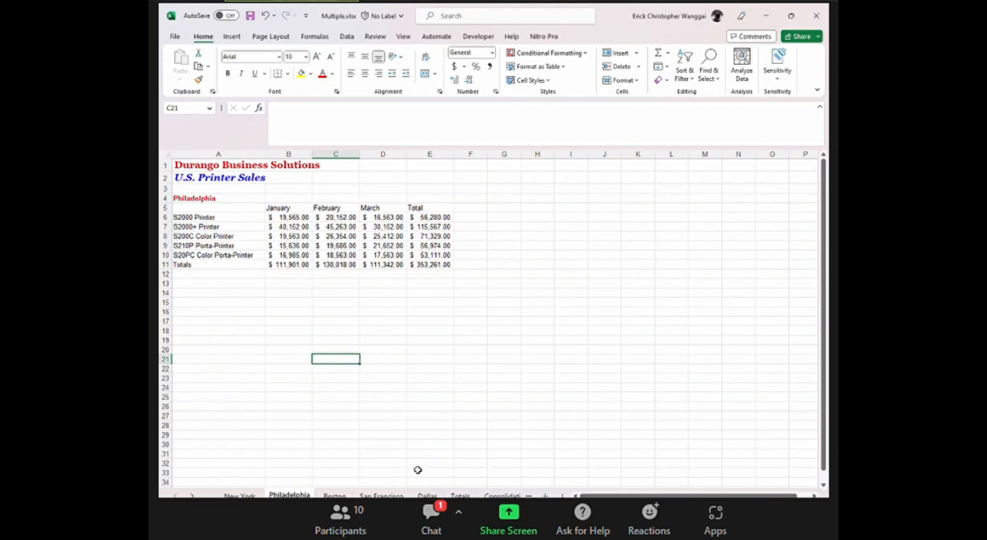
click(476, 430)
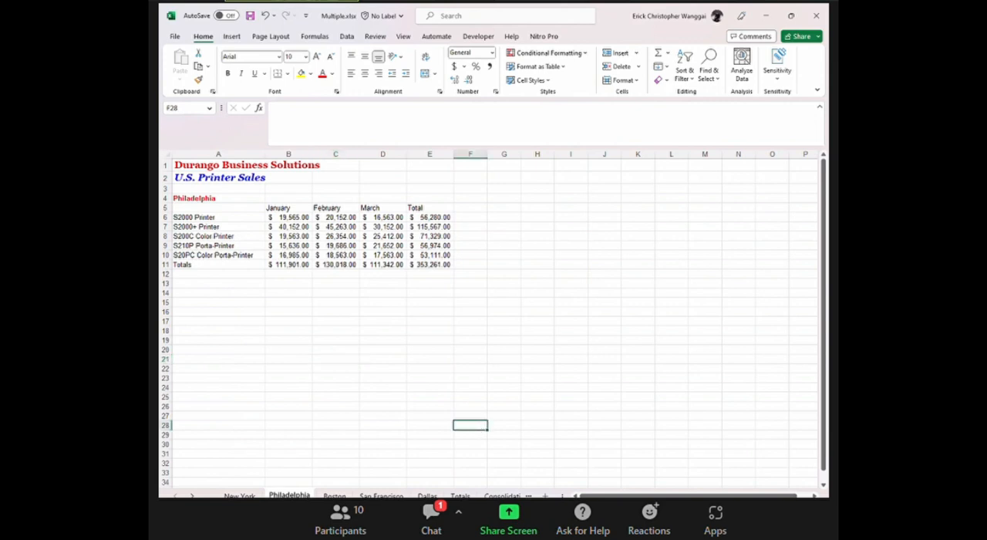